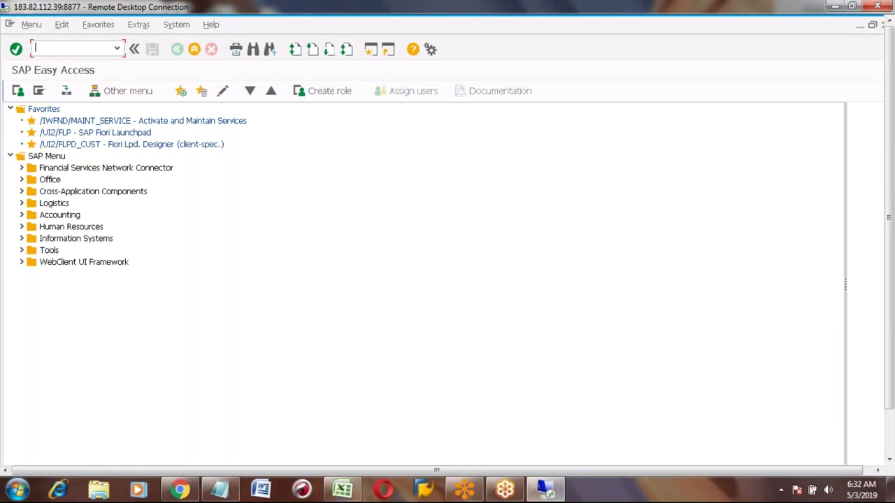
# Open the Materials List report (MM60) and enter material zeep_001.
pyautogui.write('m60')
pyautogui.press('Return')
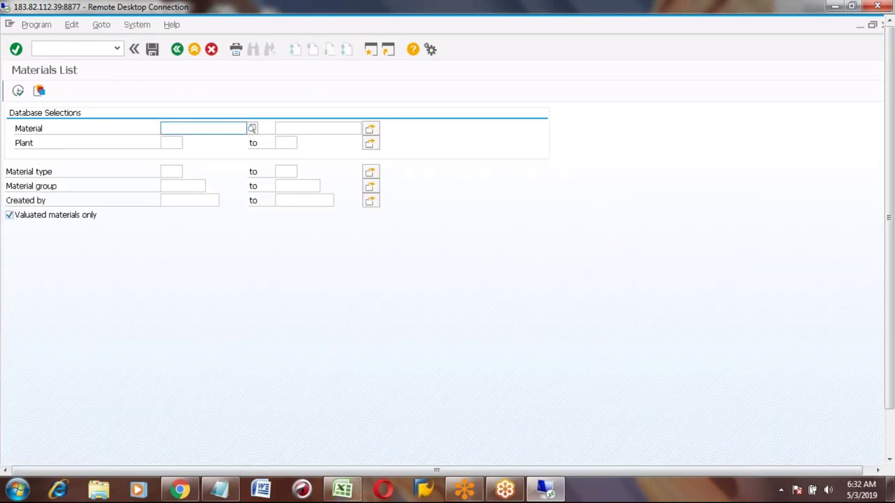
pyautogui.write('zeep_001')
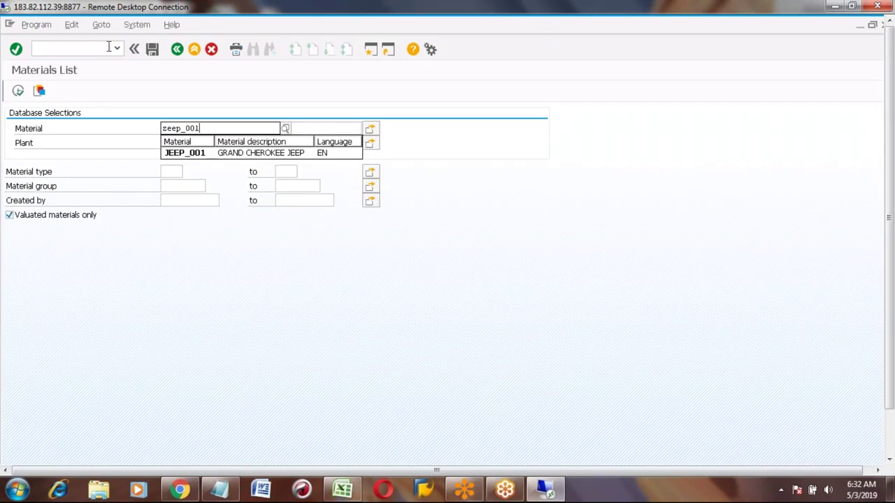
pyautogui.press('Return')
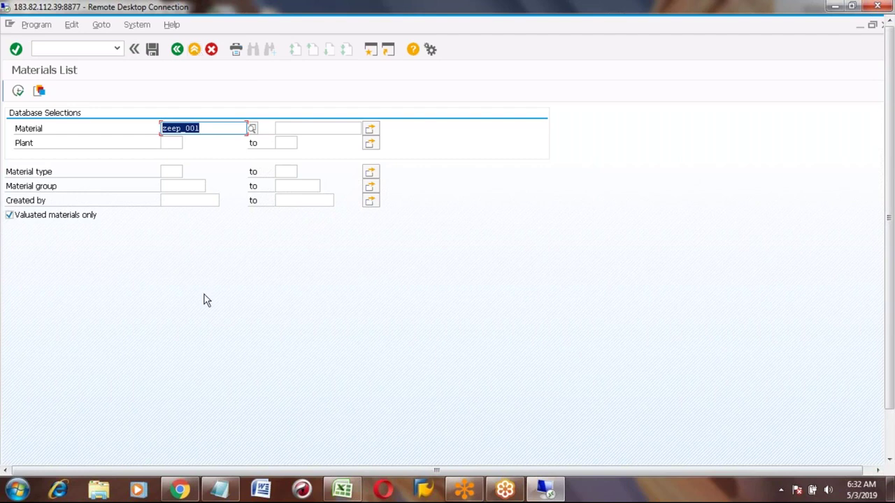
# Leave the materials list and start the Display Material transaction MM03.
pyautogui.click(196, 50)
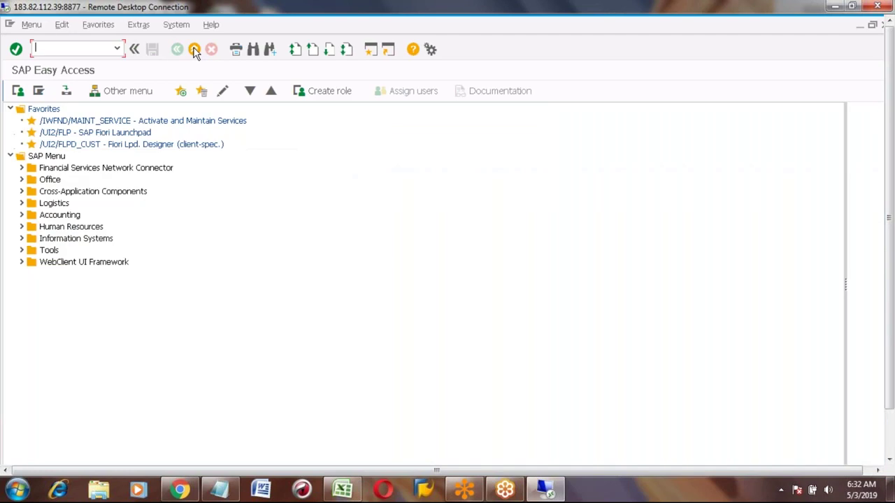
pyautogui.write('mm03')
pyautogui.press('Return')
# Select material PIZZA and confirm the views and organizational levels for plant 7777.
pyautogui.write('pizz')
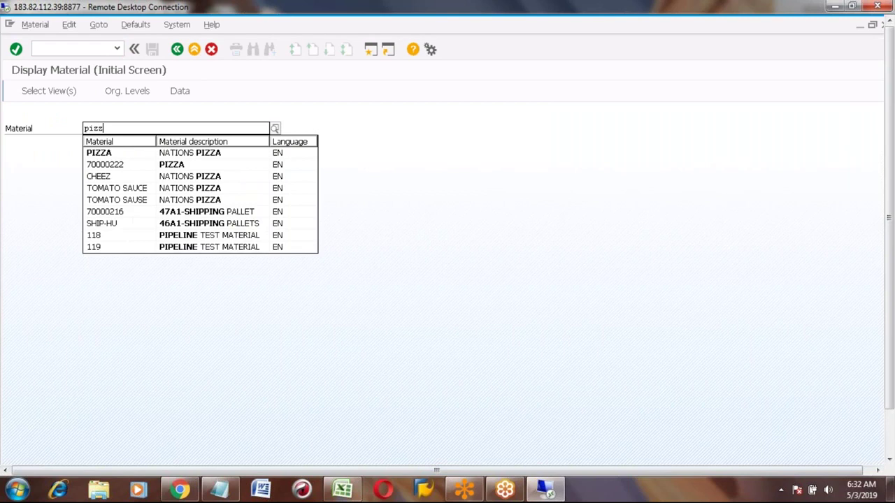
pyautogui.press('Down')
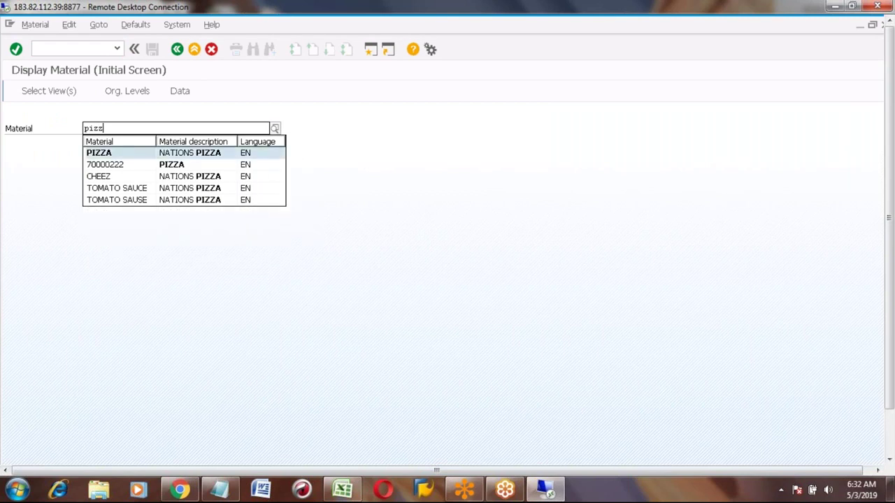
pyautogui.press('Return')
pyautogui.press('Return')
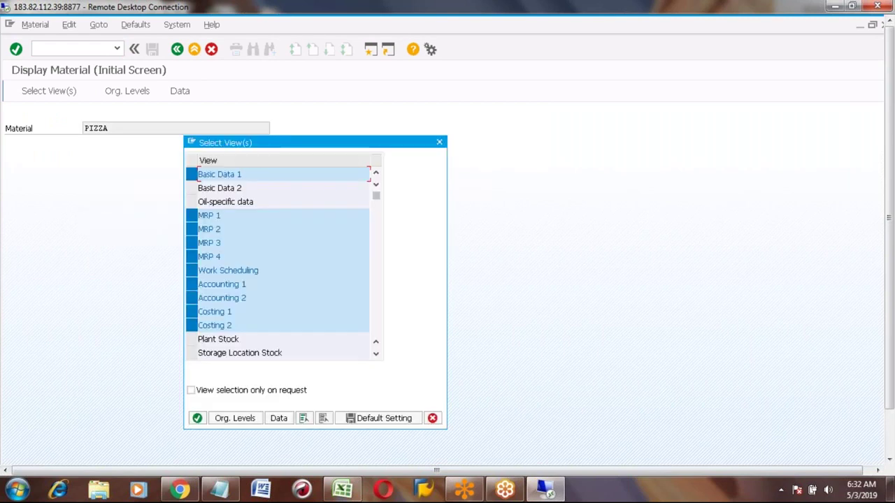
pyautogui.press('Return')
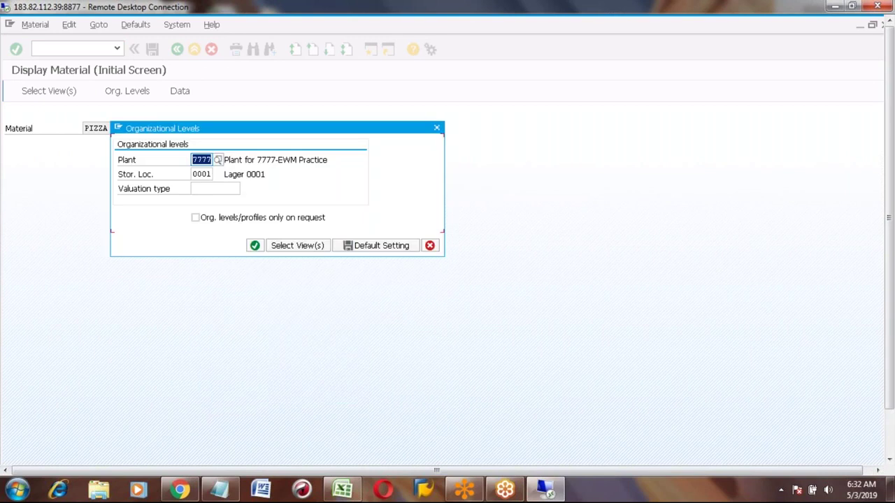
pyautogui.press('Return')
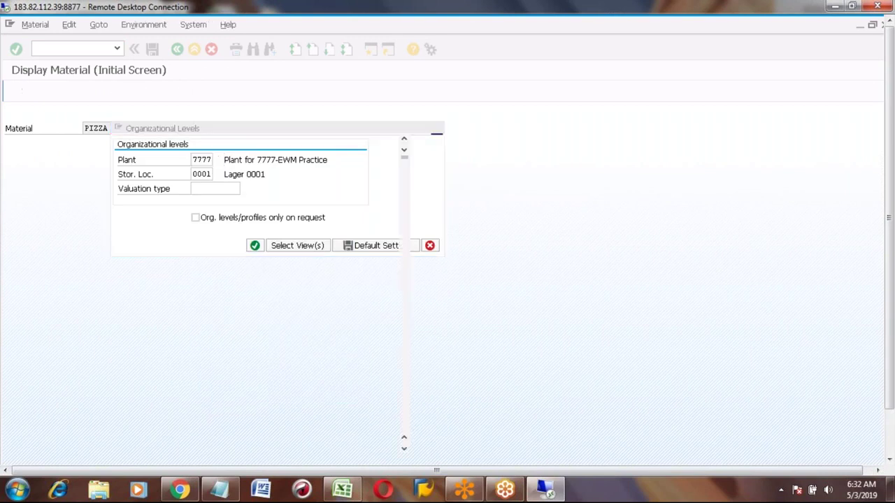
pyautogui.press('Return')
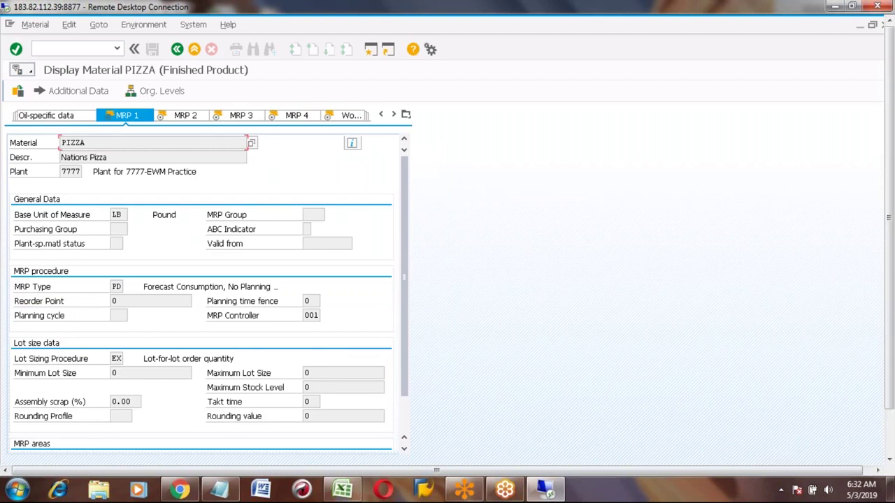
# Page through MRP 2, MRP 3, Work scheduling, Accounting 1–2 and Costing 1 to reach Costing 2.
pyautogui.press('Return')
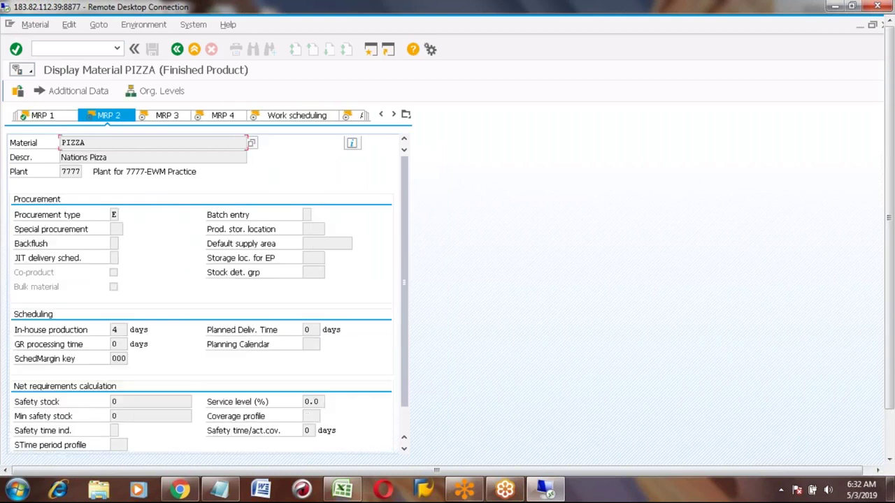
pyautogui.press('Return')
pyautogui.press('Return')
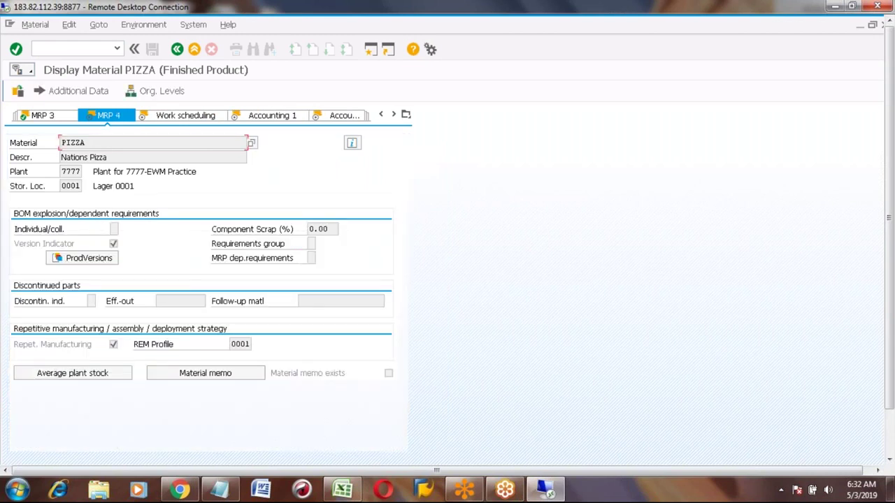
pyautogui.press('Return')
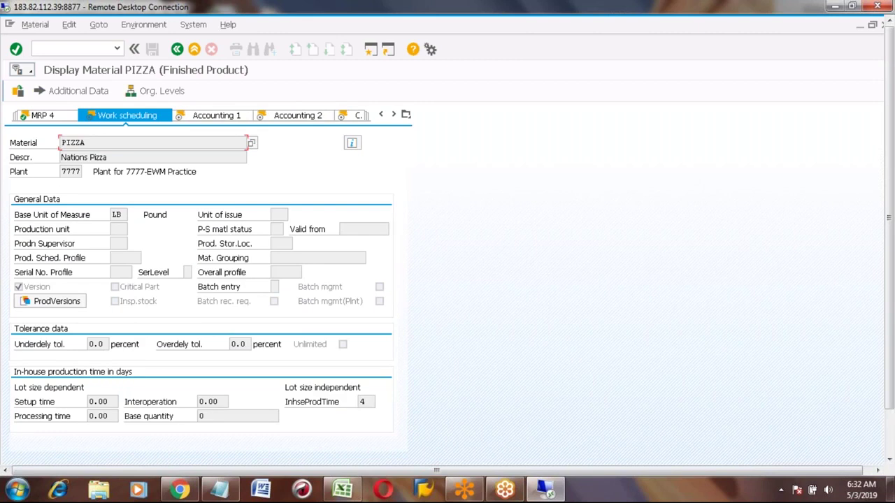
pyautogui.press('Return')
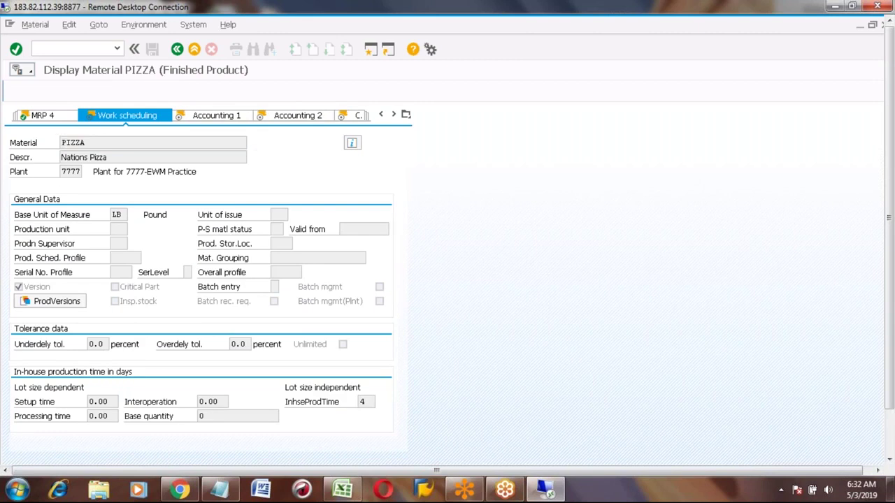
pyautogui.press('Return')
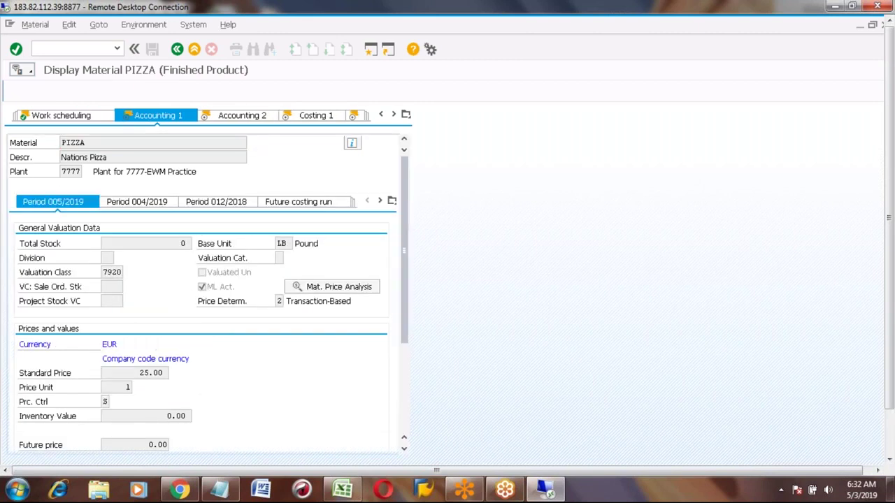
pyautogui.press('Return')
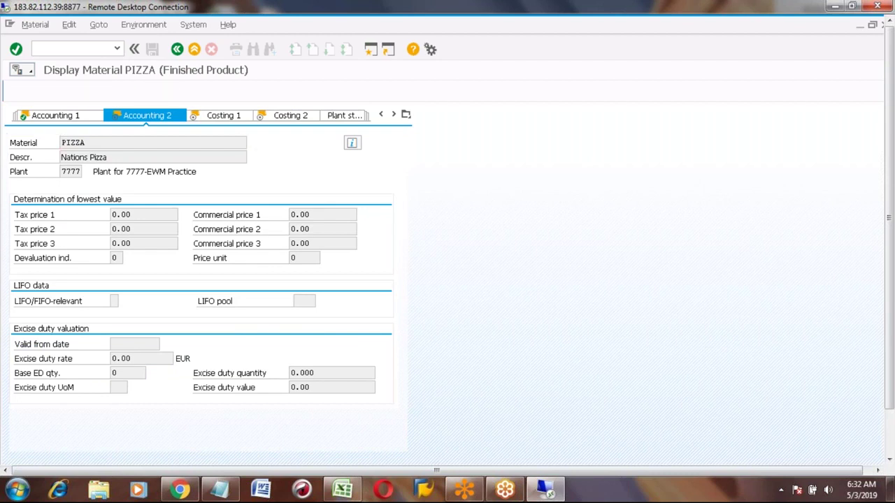
pyautogui.press('Return')
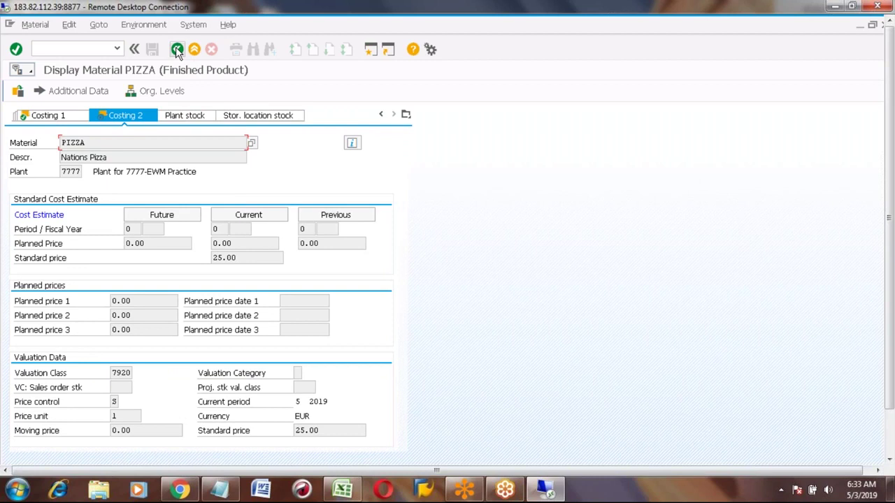
# Jump to PIZZA's MRP 4 view and open production version PV01's details.
pyautogui.click(406, 115)
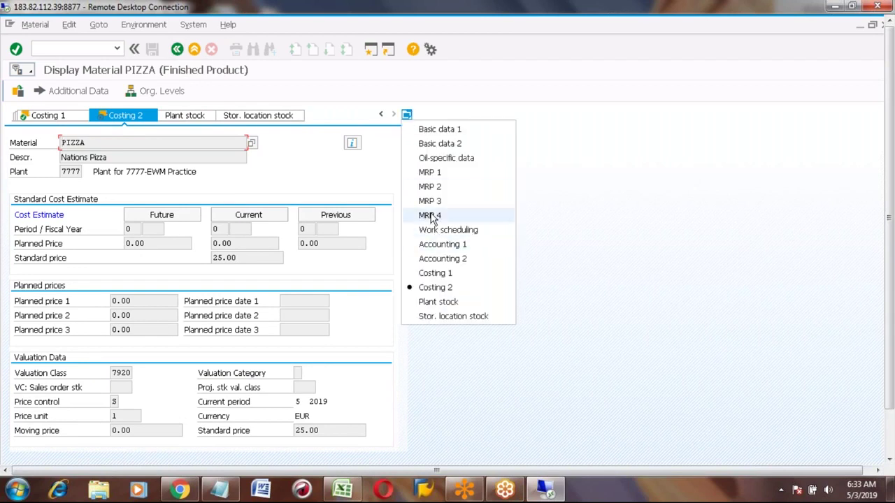
pyautogui.click(430, 216)
pyautogui.click(97, 261)
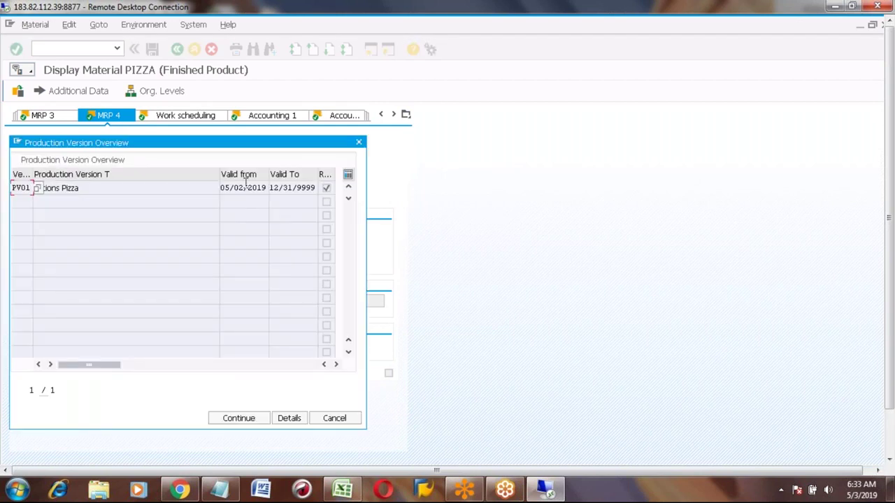
pyautogui.doubleClick(245, 187)
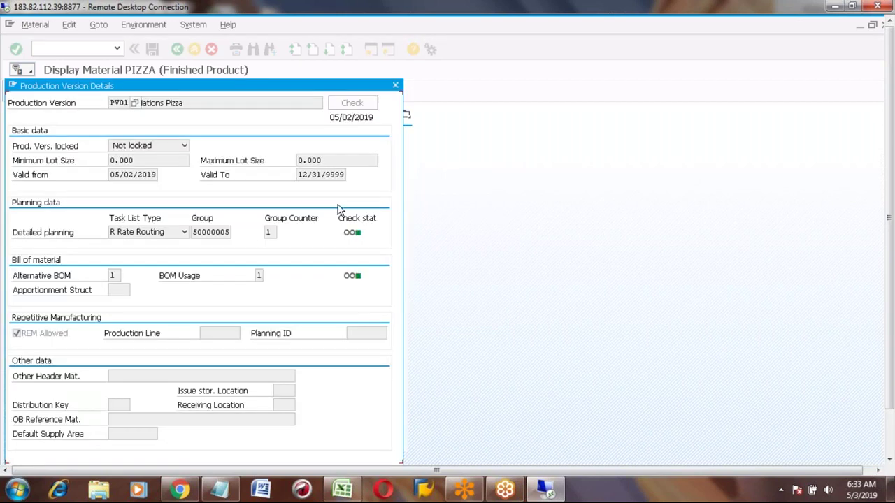
# Close the production version dialogs and return to the Display Material initial screen.
pyautogui.click(396, 87)
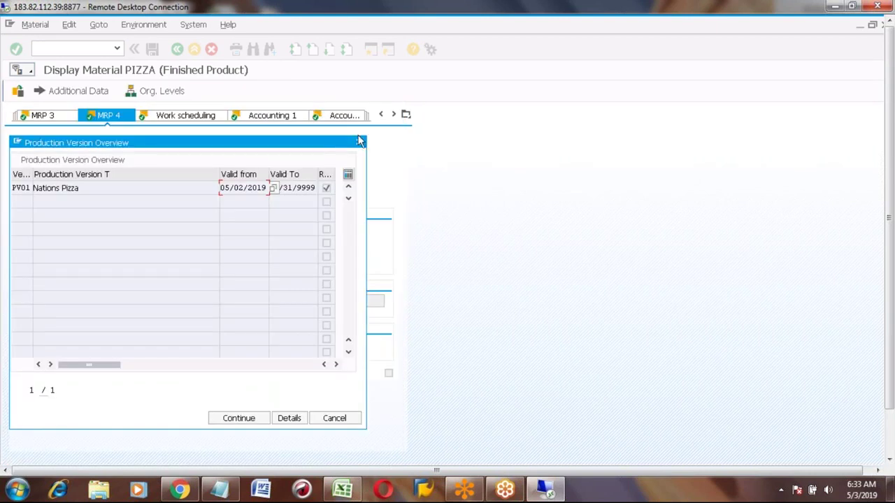
pyautogui.click(358, 143)
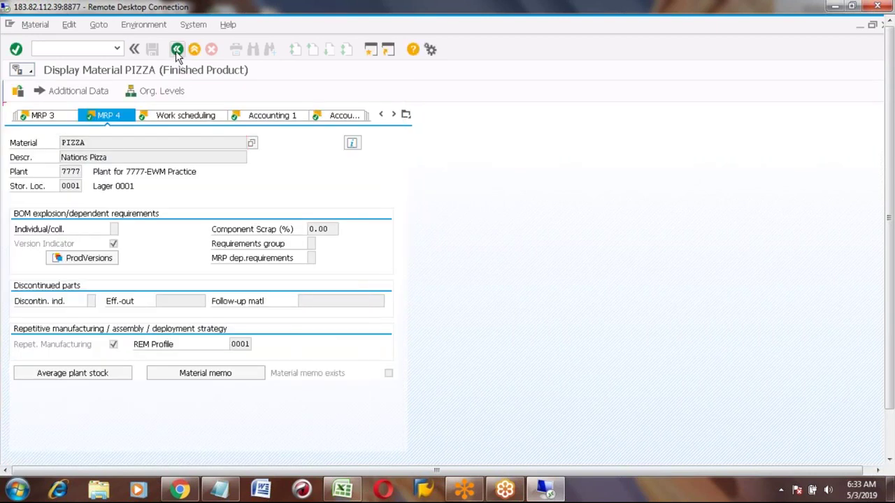
pyautogui.click(176, 51)
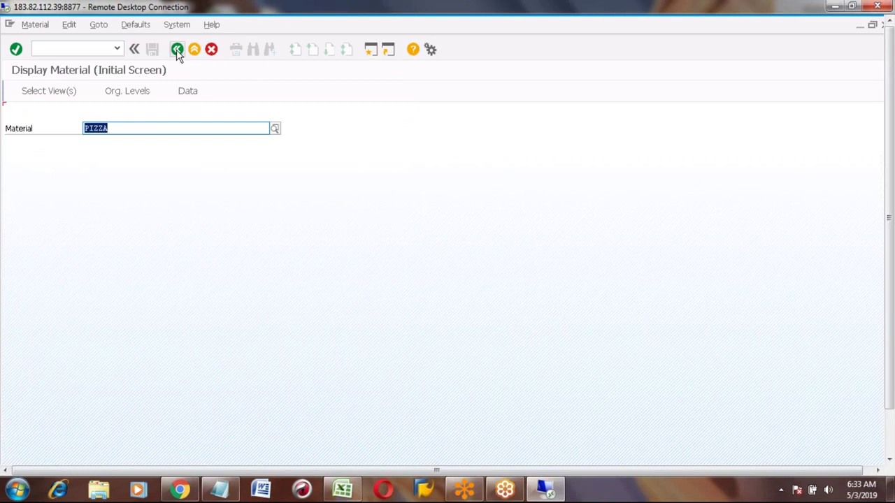
# Return to the main menu and start the BOM display transaction CS03.
pyautogui.click(172, 51)
pyautogui.click(69, 51)
pyautogui.write('cs03')
pyautogui.press('Return')
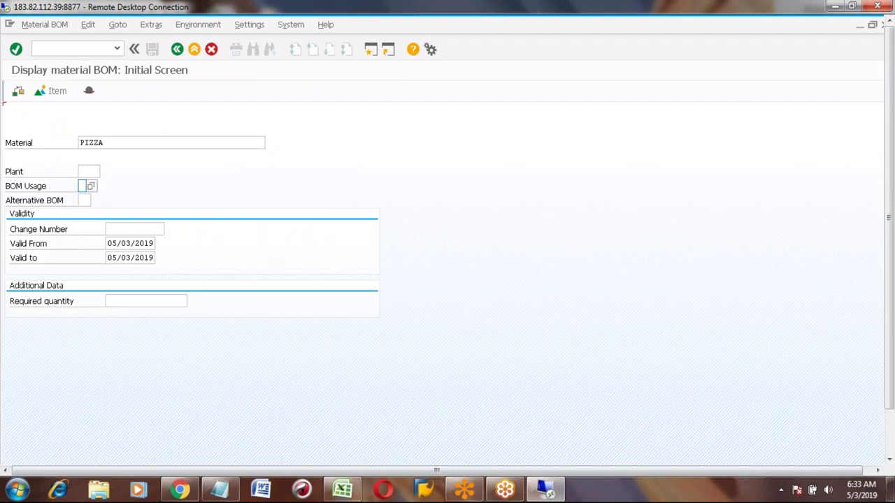
# Display PIZZA's BOM for plant 7777, listing CHEEZ 100 LB and TOMATO SAUCE 200 LB.
pyautogui.click(84, 171)
pyautogui.write('7777')
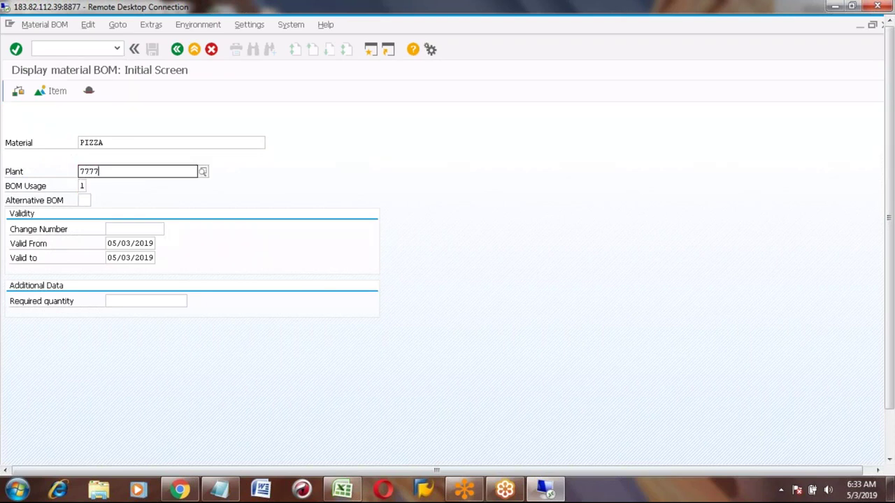
pyautogui.press('Return')
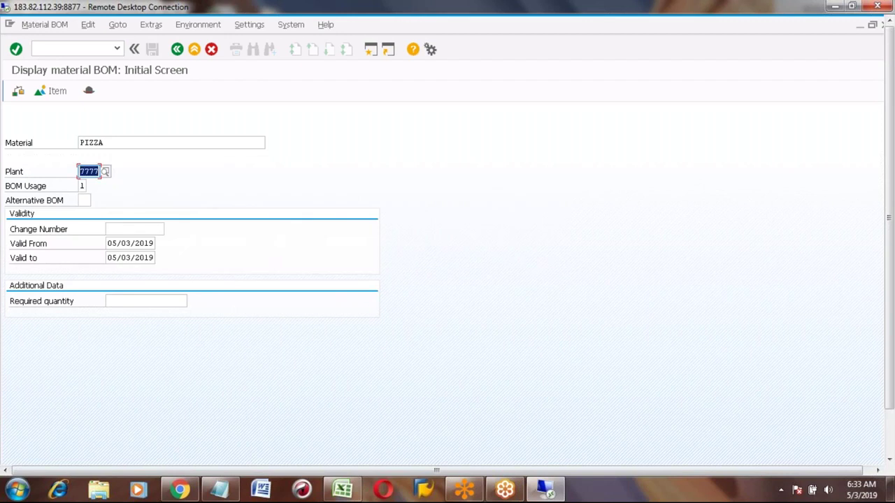
pyautogui.press('Return')
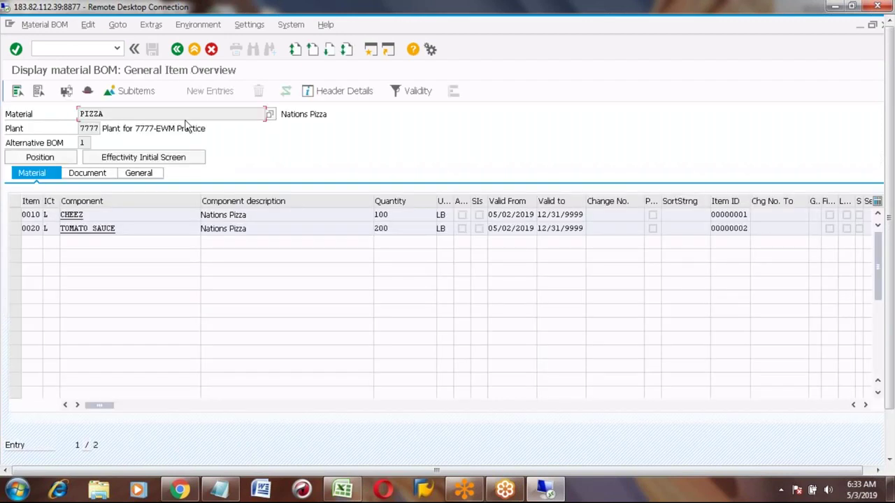
pyautogui.click(177, 50)
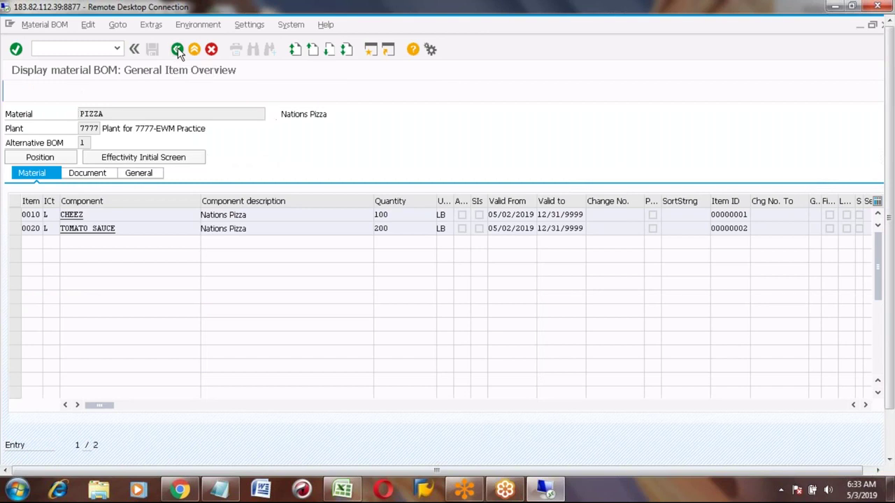
# Run CA28 to show the operation overview of PIZZA's rate routing.
pyautogui.click(177, 50)
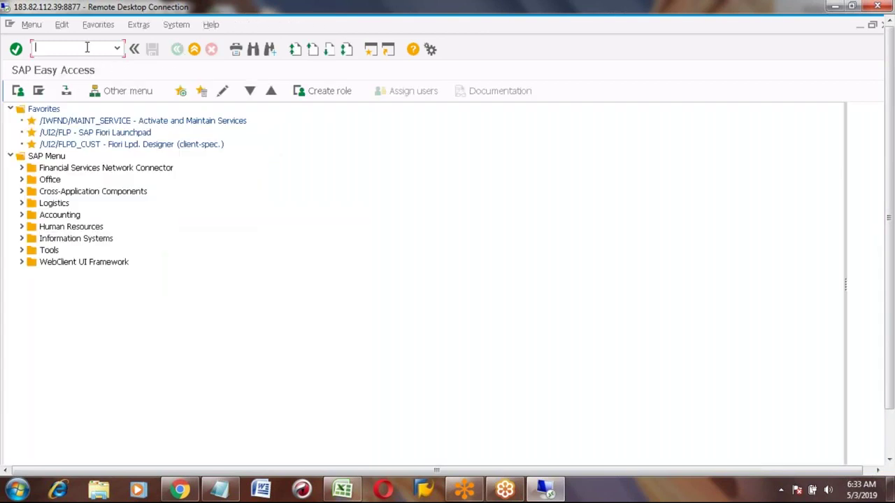
pyautogui.write('c')
pyautogui.write('a2')
pyautogui.write('8')
pyautogui.press('Return')
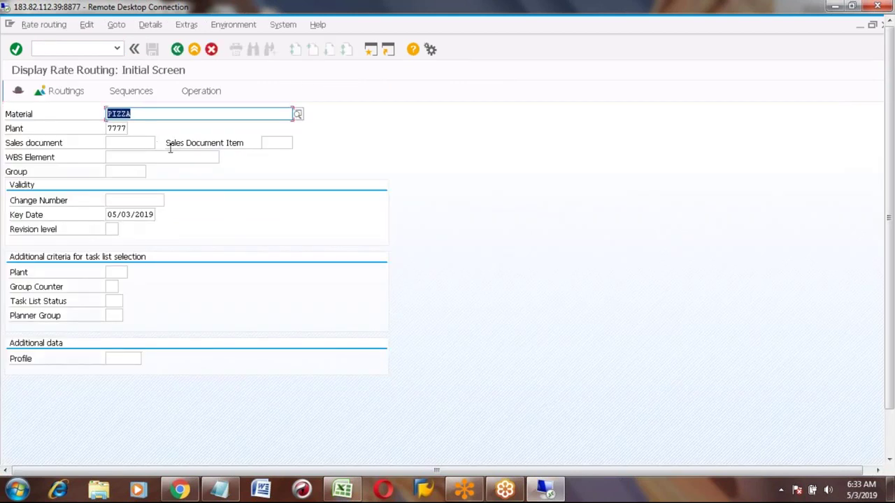
pyautogui.press('Return')
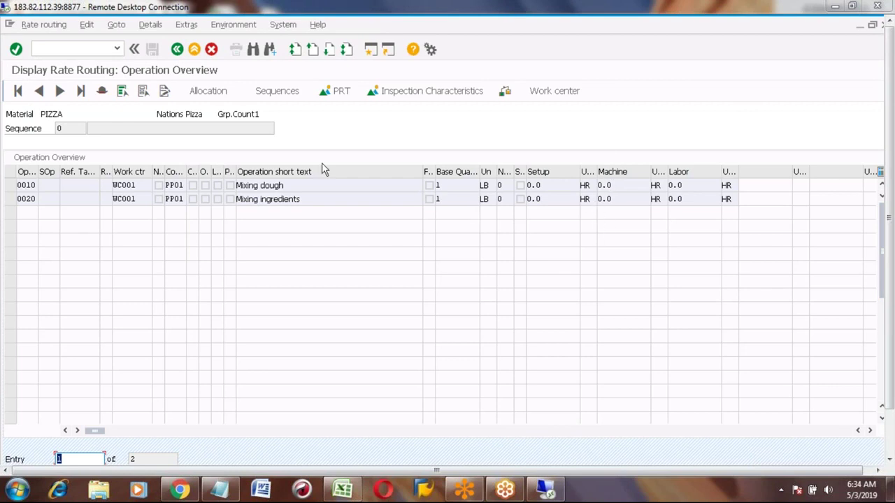
# Review machine times of operations 0010 and 0020, then move to the sequence overview.
pyautogui.click(612, 185)
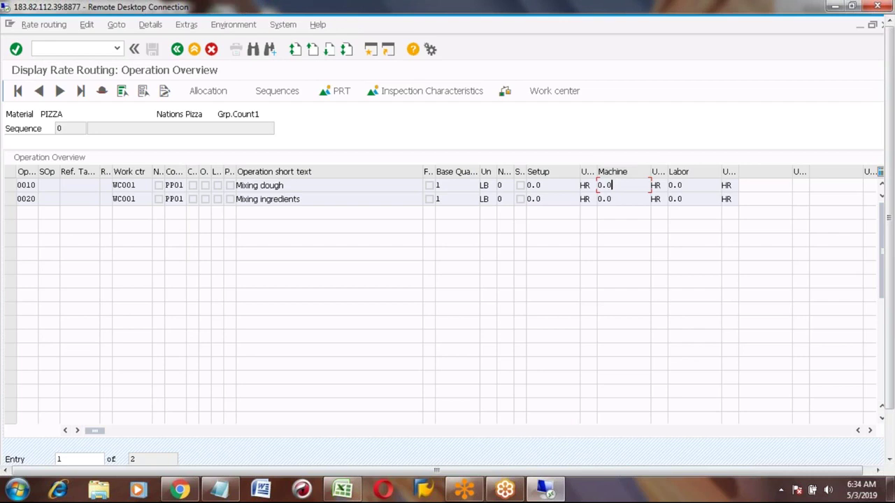
pyautogui.click(607, 200)
pyautogui.click(178, 50)
# Go back to the routing overview and open the Nations Pizza header details.
pyautogui.click(178, 50)
pyautogui.click(178, 50)
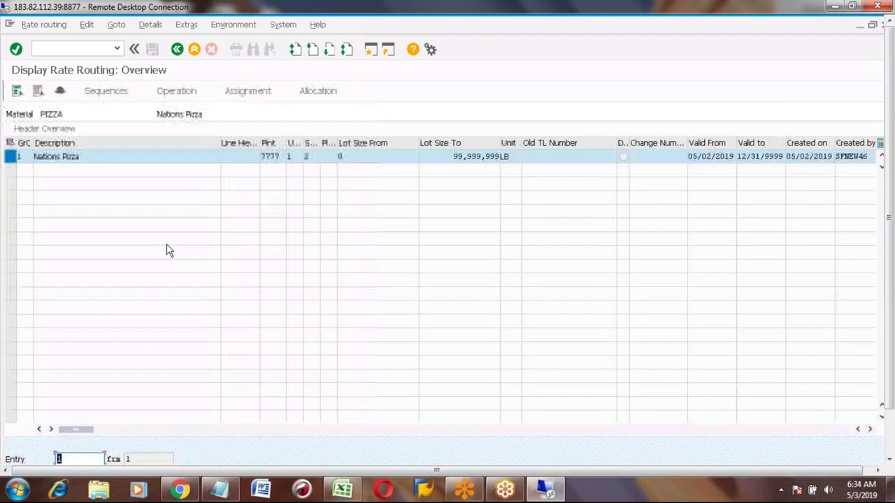
pyautogui.click(60, 94)
# Check the Overall Status value list, leaving status 2, Released, unchanged, and return to the overview.
pyautogui.click(117, 287)
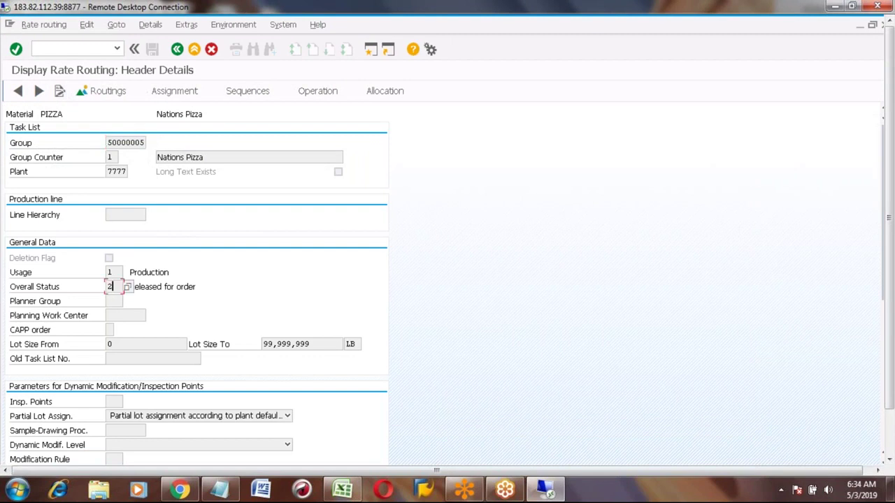
pyautogui.click(152, 283)
pyautogui.click(118, 286)
pyautogui.click(127, 287)
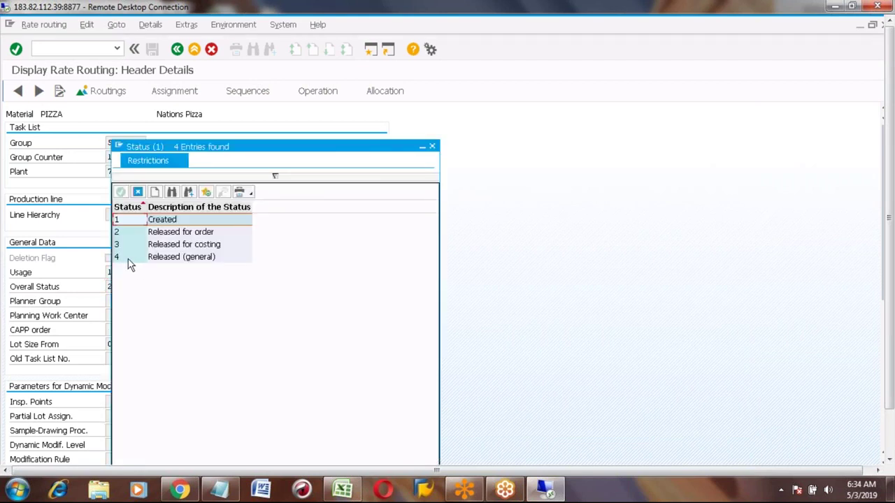
pyautogui.click(128, 260)
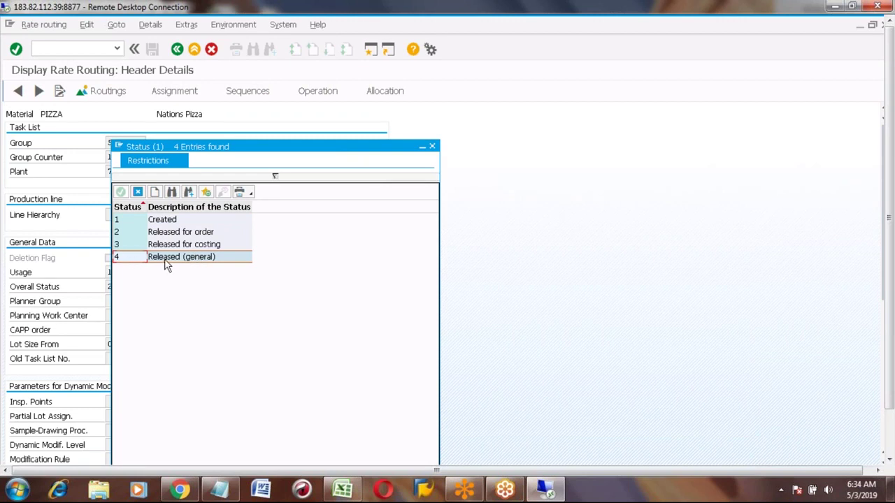
pyautogui.click(432, 146)
pyautogui.click(178, 50)
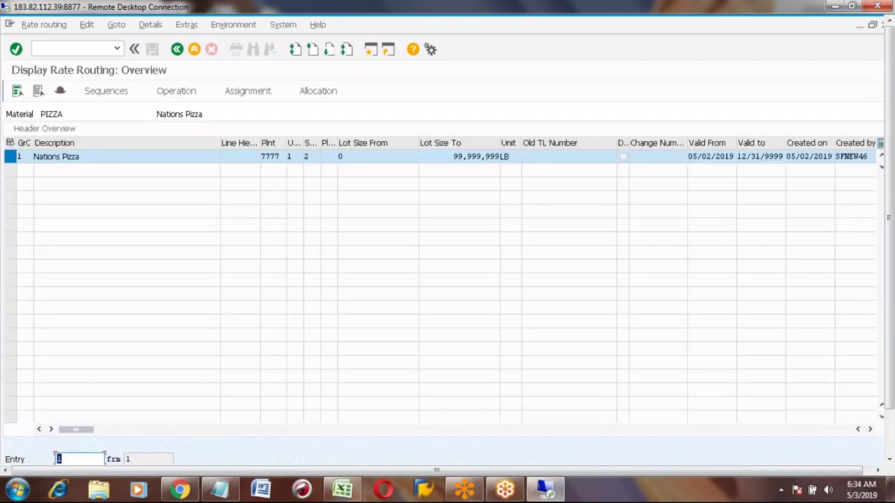
# Return to SAP Easy Access and run KKF6N for PIZZA's product cost collector.
pyautogui.click(177, 49)
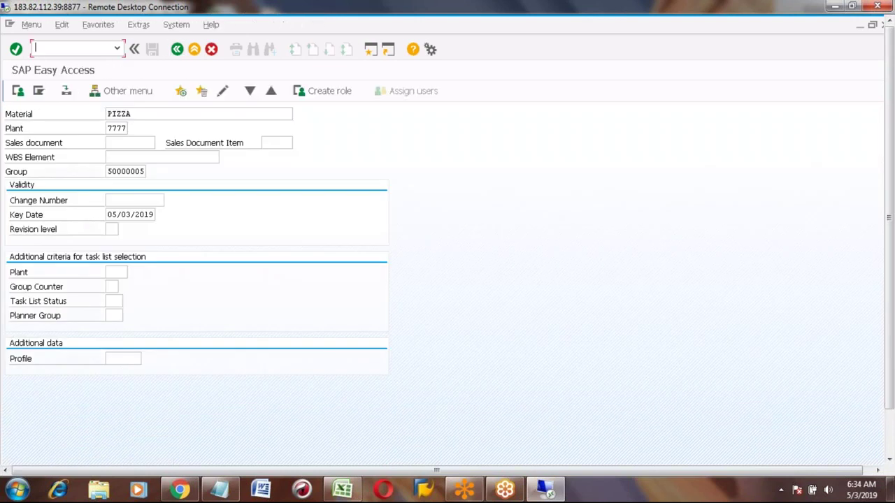
pyautogui.click(178, 49)
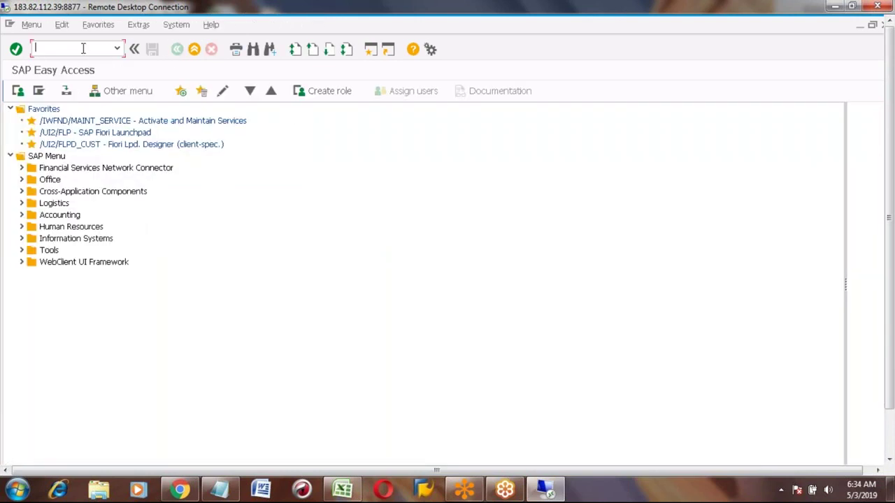
pyautogui.write('kkf6n')
pyautogui.press('Return')
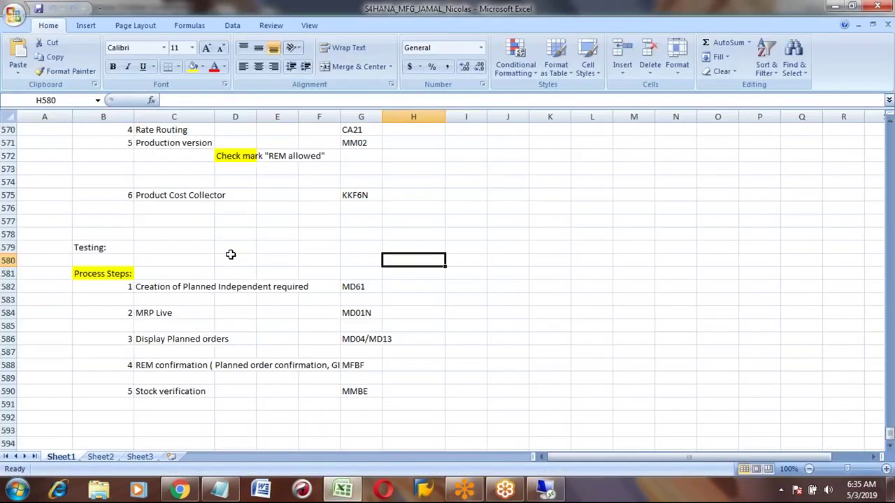
# Select step 6, Product Cost Collector (KKF6N), in the Excel checklist.
pyautogui.click(231, 258)
pyautogui.press('Up')
pyautogui.press('Up')
pyautogui.press('Up')
pyautogui.press('Up')
pyautogui.click(103, 195)
pyautogui.click(213, 196)
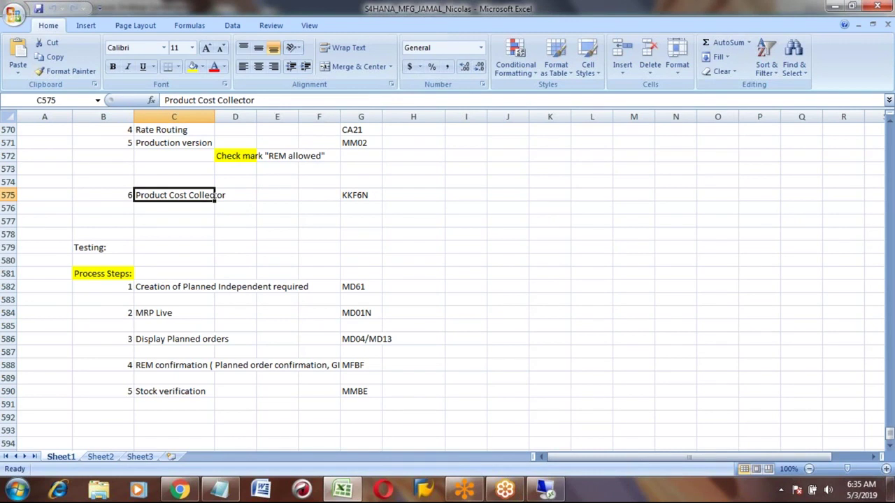
pyautogui.hotkey('alt', 'Tab')
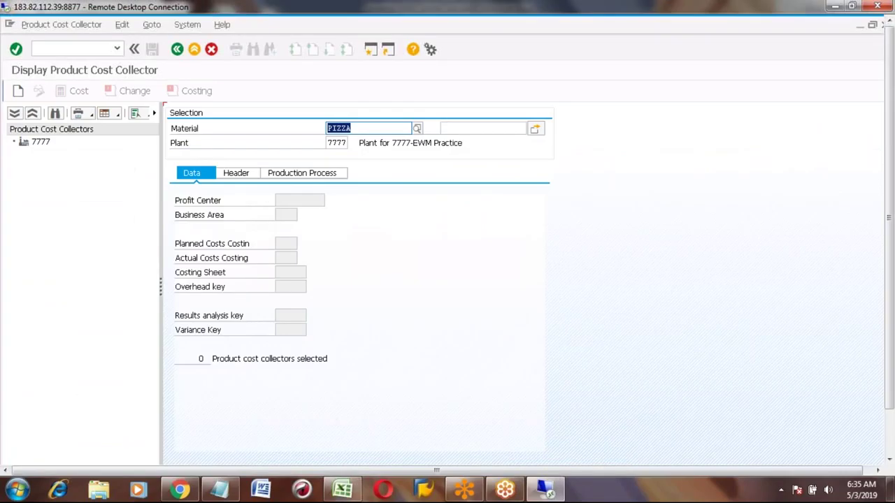
pyautogui.click(393, 278)
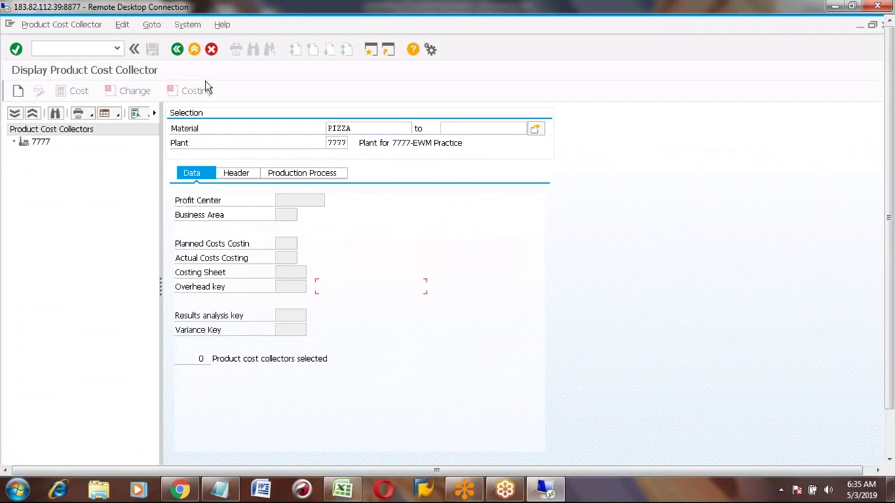
pyautogui.click(177, 50)
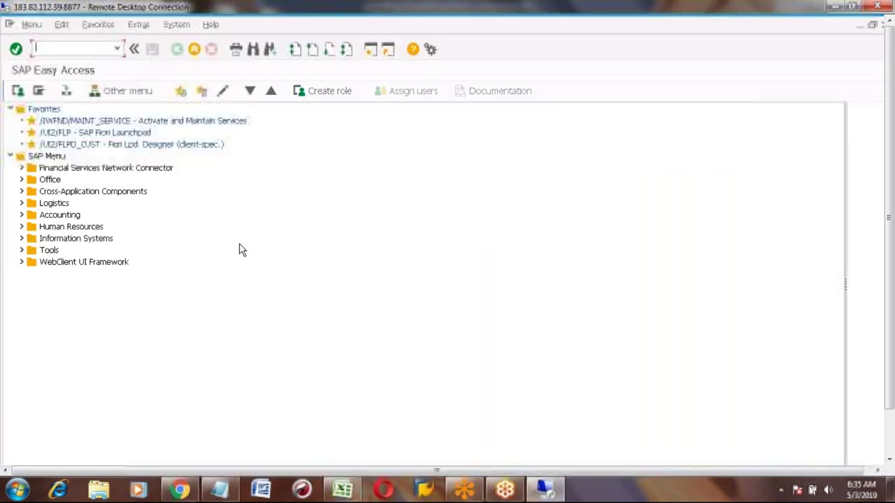
pyautogui.hotkey('alt', 'Tab')
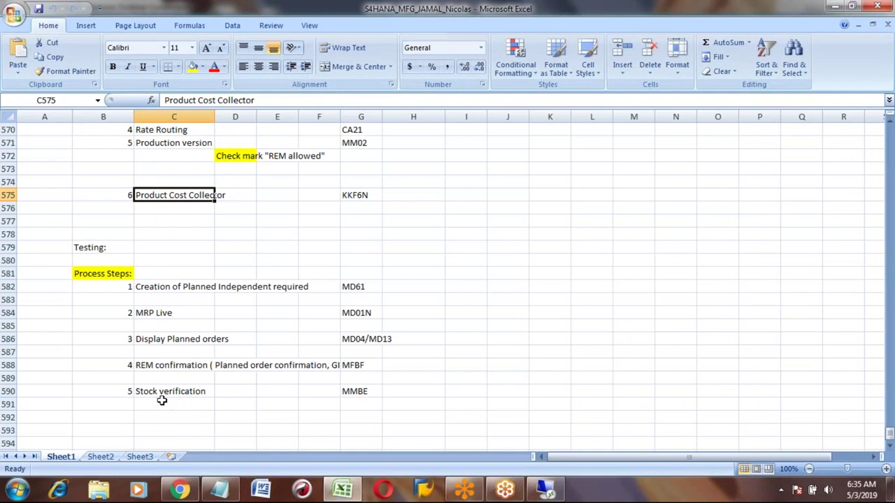
pyautogui.click(158, 365)
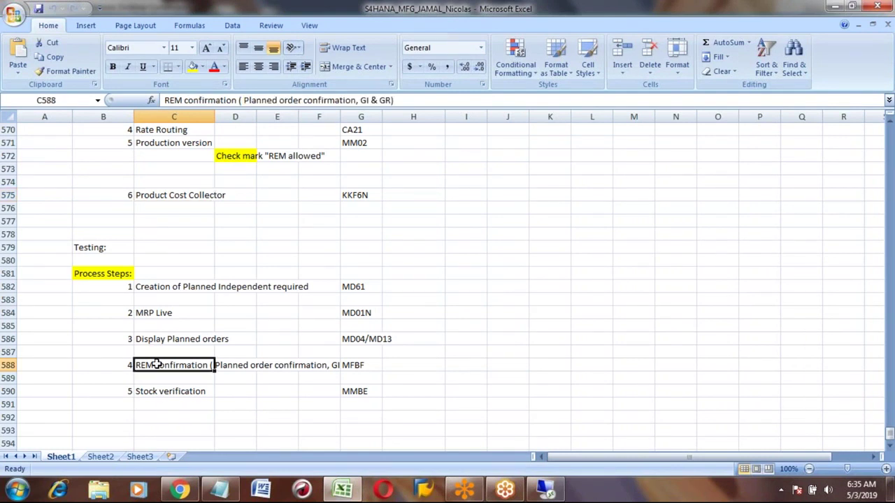
pyautogui.click(177, 195)
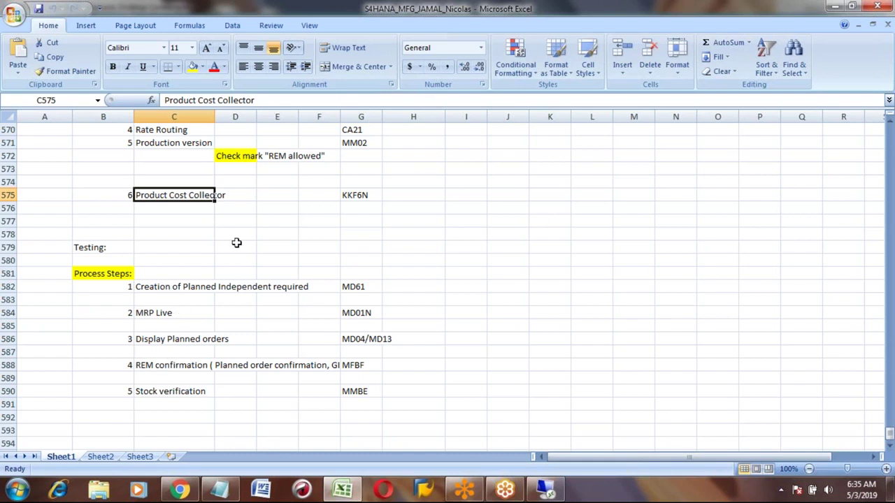
# Switch to SAP and display PIZZA's stock/requirements list for plant 7777 with MD04.
pyautogui.hotkey('alt', 'Tab')
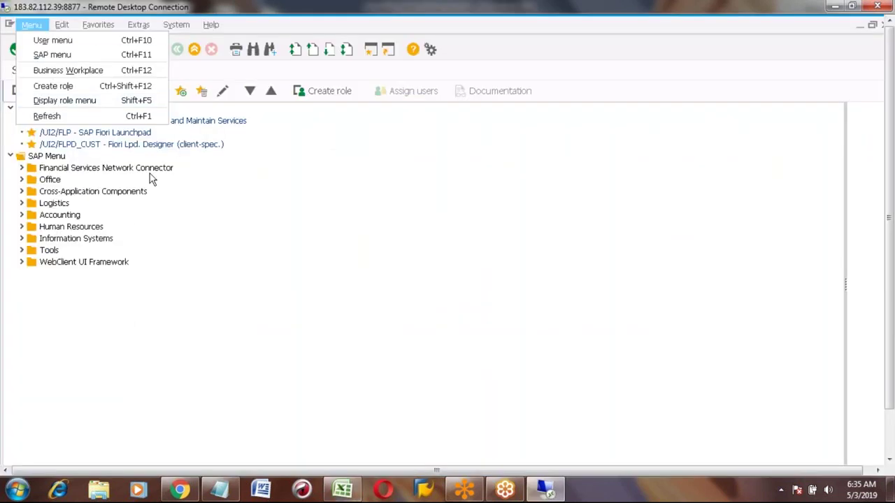
pyautogui.click(231, 232)
pyautogui.click(82, 51)
pyautogui.write('m')
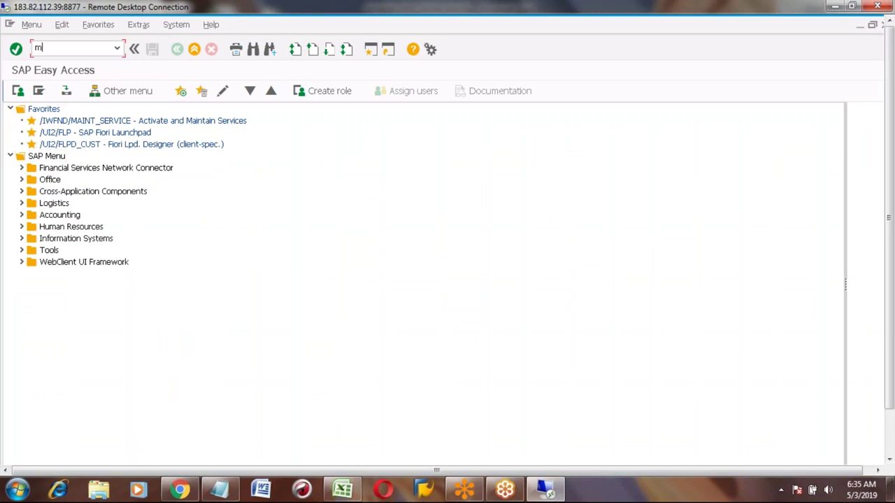
pyautogui.write('d04')
pyautogui.press('Return')
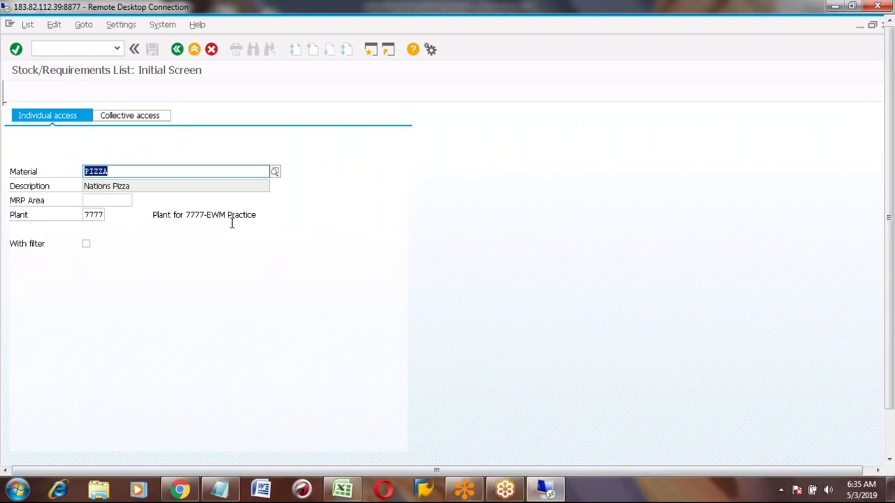
pyautogui.press('Return')
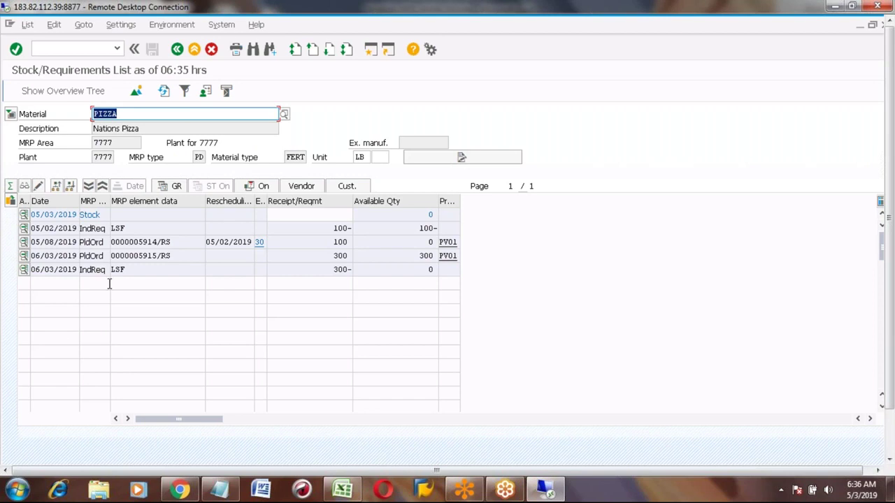
pyautogui.click(119, 241)
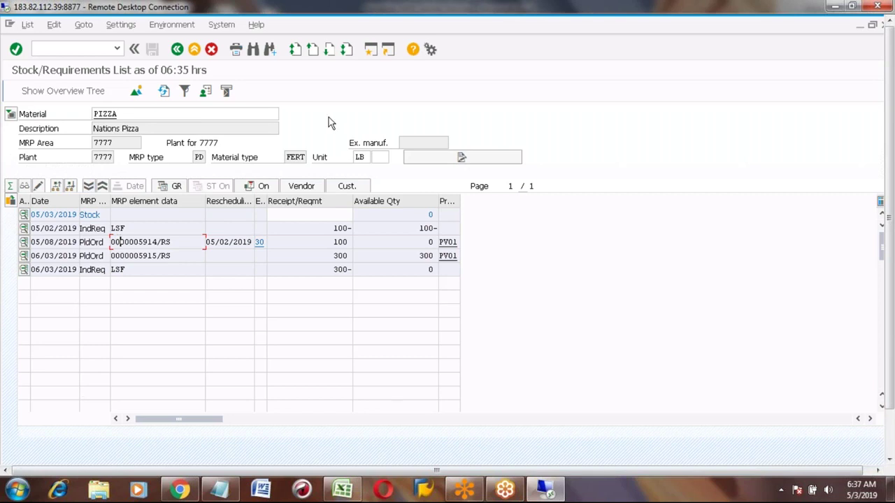
# Leave the stock list and open material master number ranges with MMNR instead of SNRO.
pyautogui.click(194, 50)
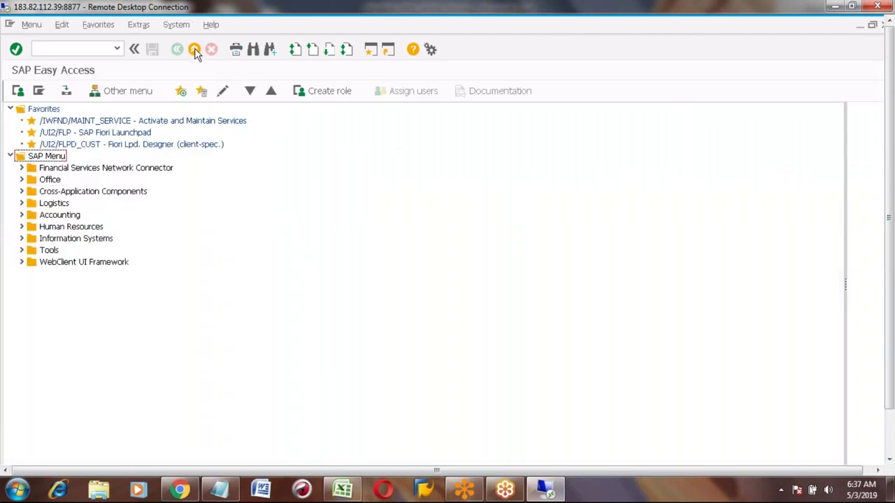
pyautogui.click(76, 49)
pyautogui.write('SNRO')
pyautogui.press('BackSpace')
pyautogui.press('BackSpace')
pyautogui.press('BackSpace')
pyautogui.press('BackSpace')
pyautogui.write('MMNR')
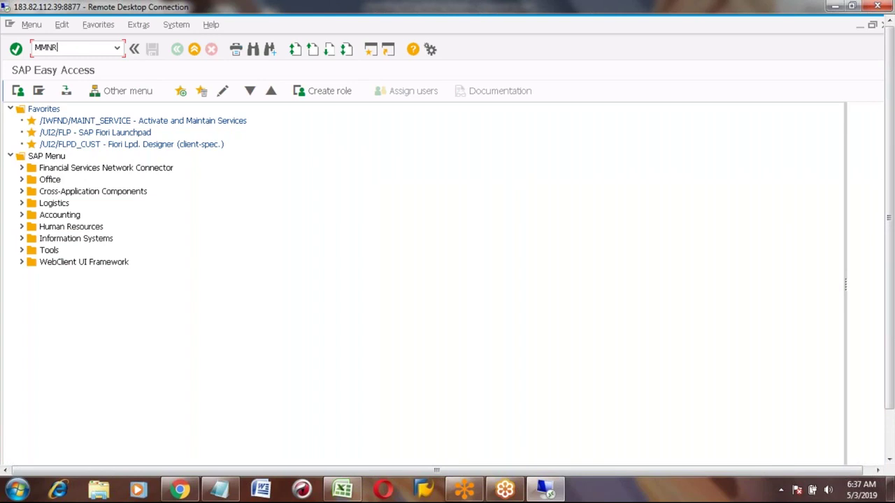
pyautogui.press('Return')
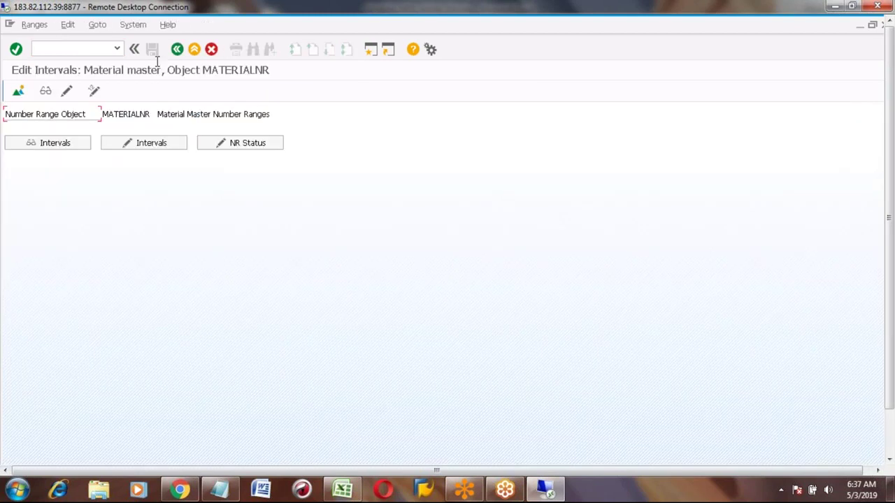
# Reopen MMNR from the command history and switch the MATERIALNR groups to change mode.
pyautogui.click(177, 49)
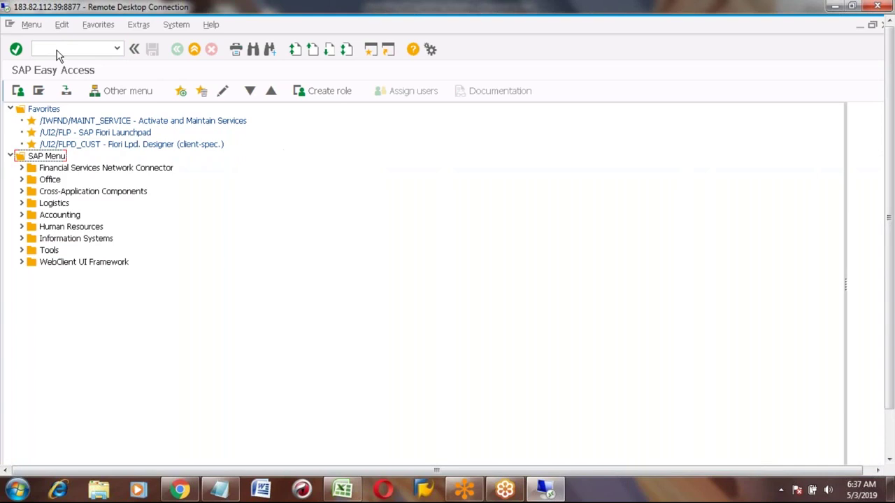
pyautogui.click(57, 49)
pyautogui.press('Down')
pyautogui.press('Return')
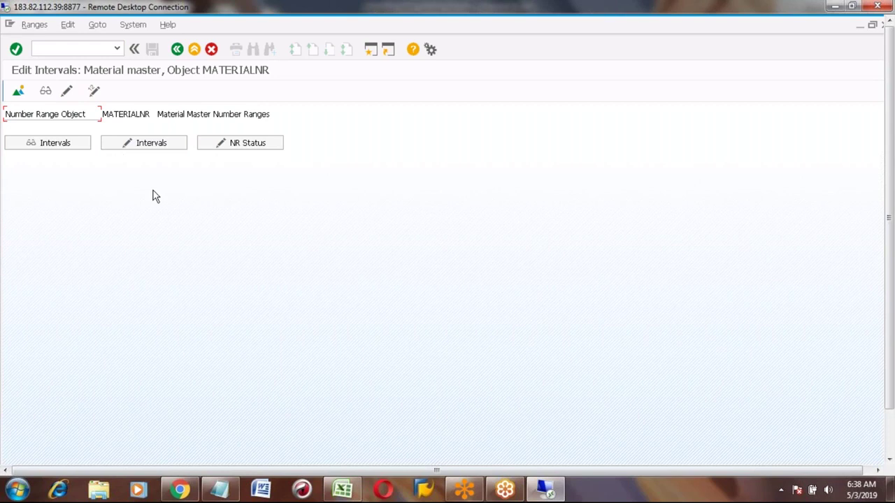
pyautogui.click(67, 92)
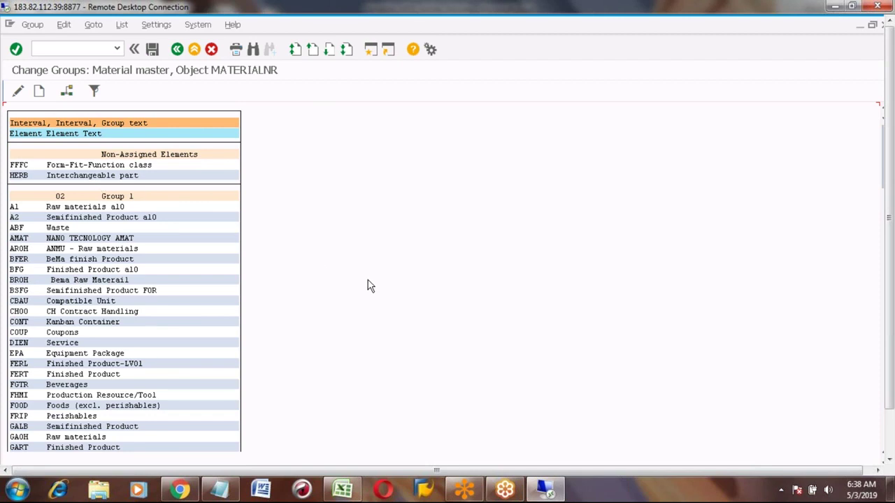
pyautogui.scroll(-15, 370, 285)
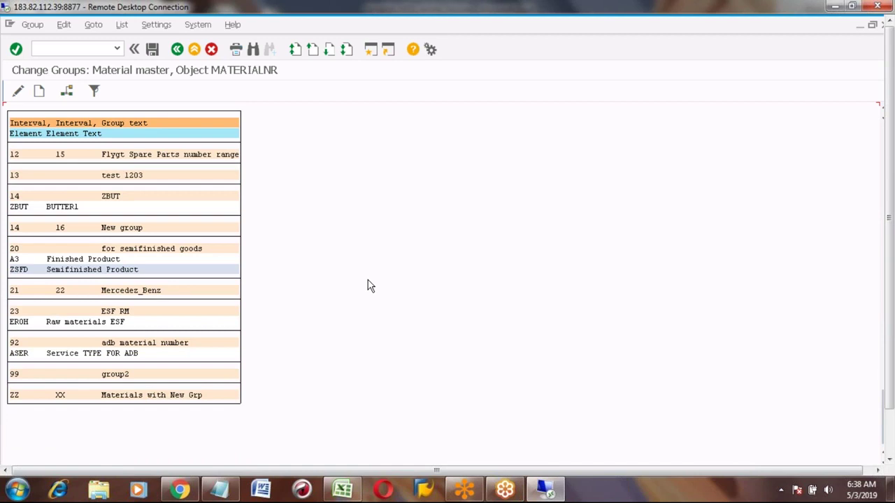
pyautogui.scroll(15, 371, 286)
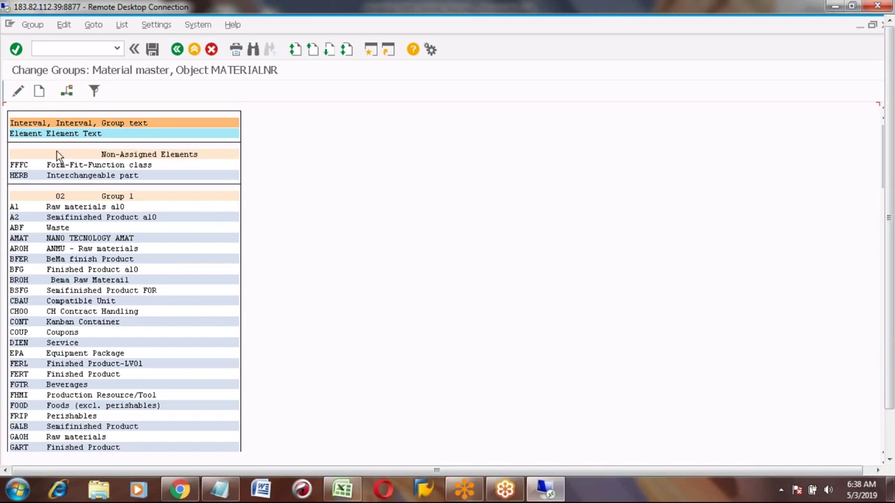
pyautogui.click(41, 91)
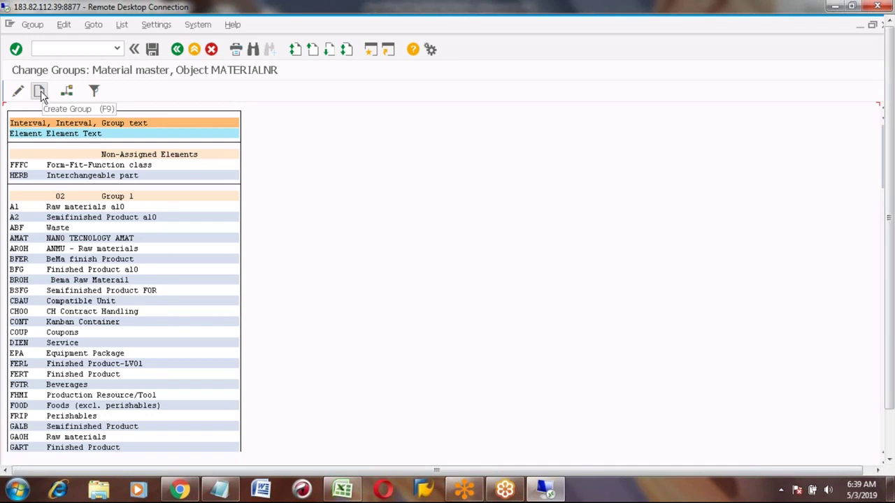
pyautogui.click(41, 95)
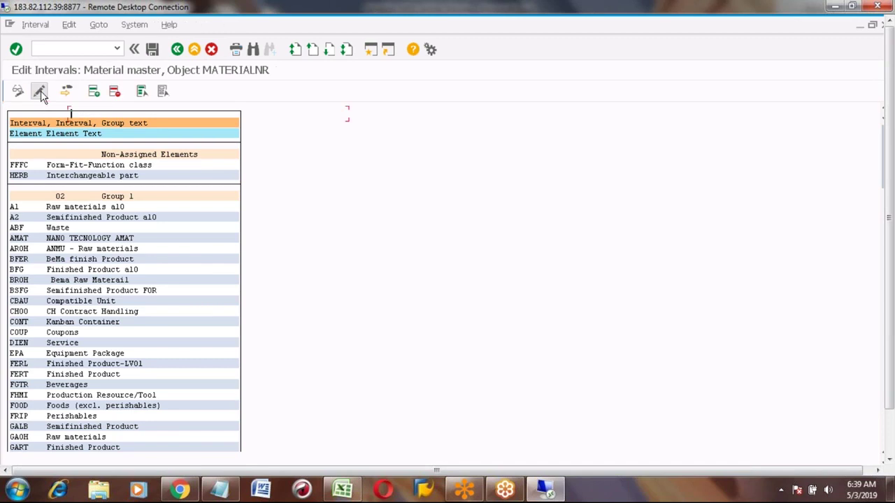
pyautogui.click(79, 115)
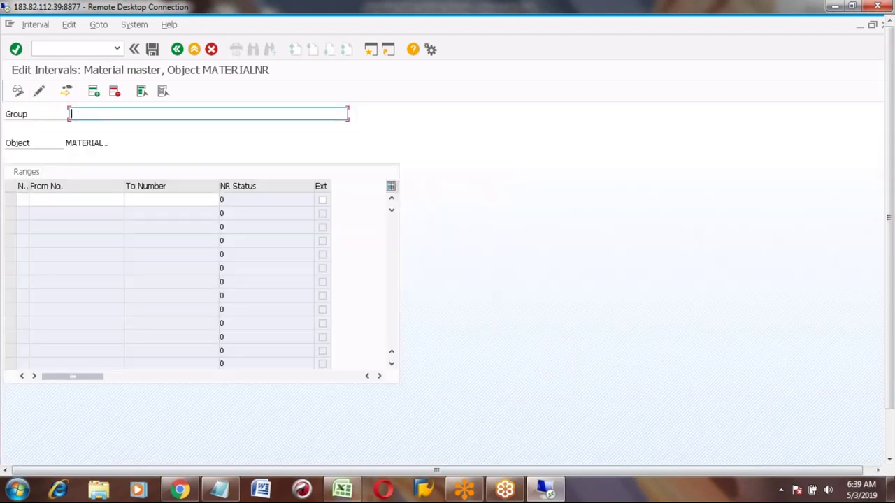
pyautogui.write('GORUP')
pyautogui.press('BackSpace')
pyautogui.press('BackSpace')
pyautogui.press('BackSpace')
pyautogui.press('BackSpace')
pyautogui.press('BackSpace')
pyautogui.write('Externl')
pyautogui.press('BackSpace')
pyautogui.write('al group car')
pyautogui.click(21, 199)
pyautogui.write('A1')
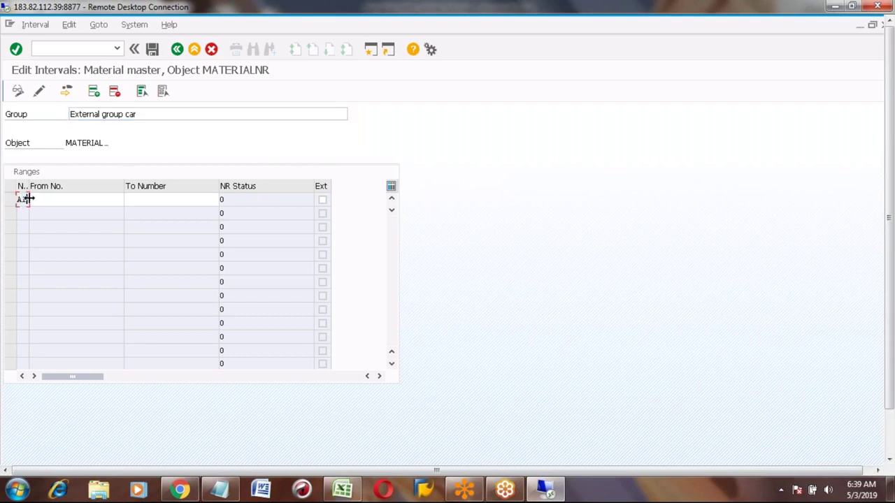
pyautogui.press('Tab')
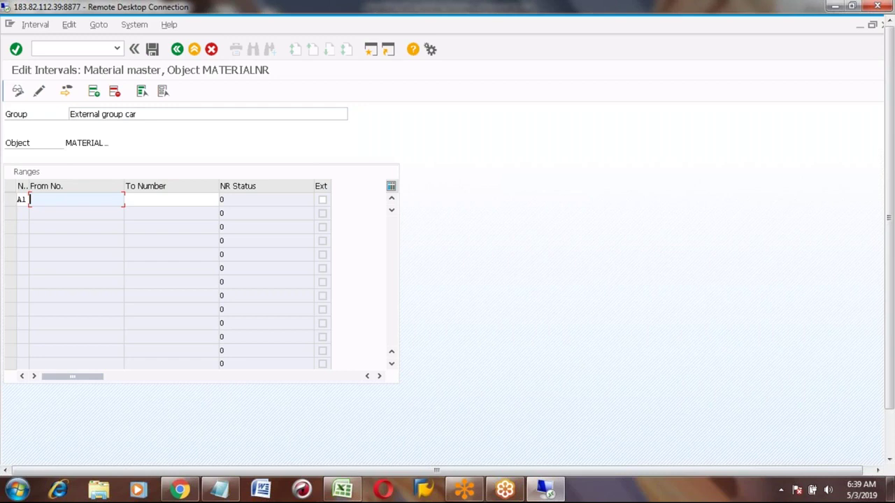
pyautogui.press('Return')
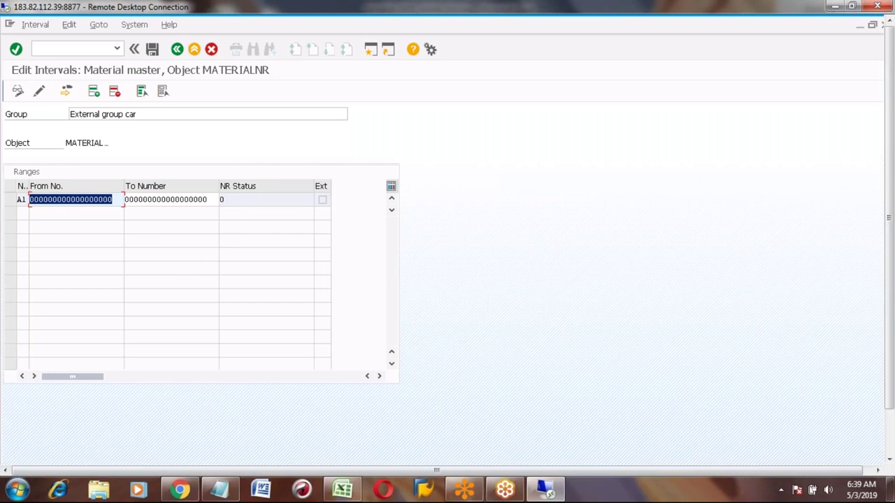
pyautogui.click(178, 52)
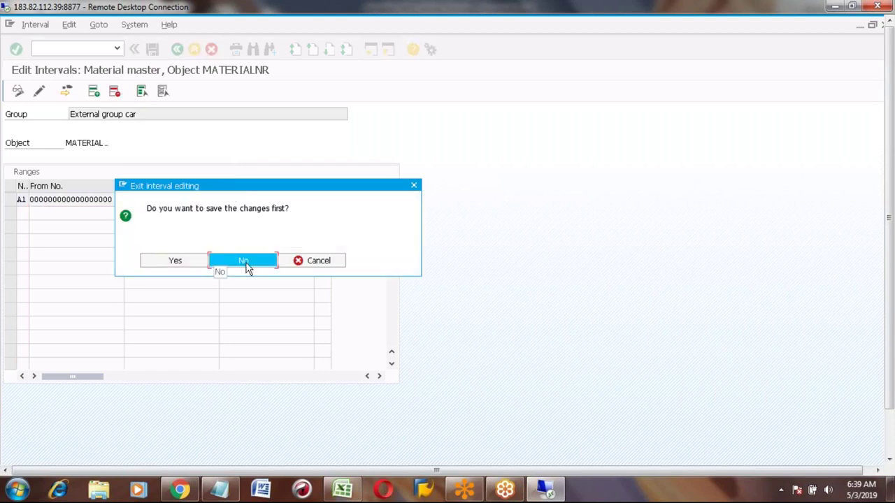
pyautogui.click(245, 263)
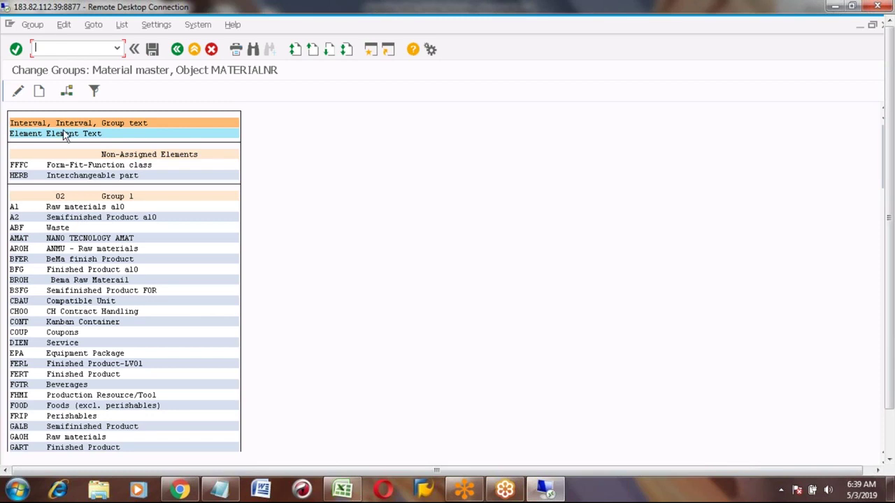
# Review the existing MATERIALNR number range intervals, paging through the interval table and back.
pyautogui.click(177, 50)
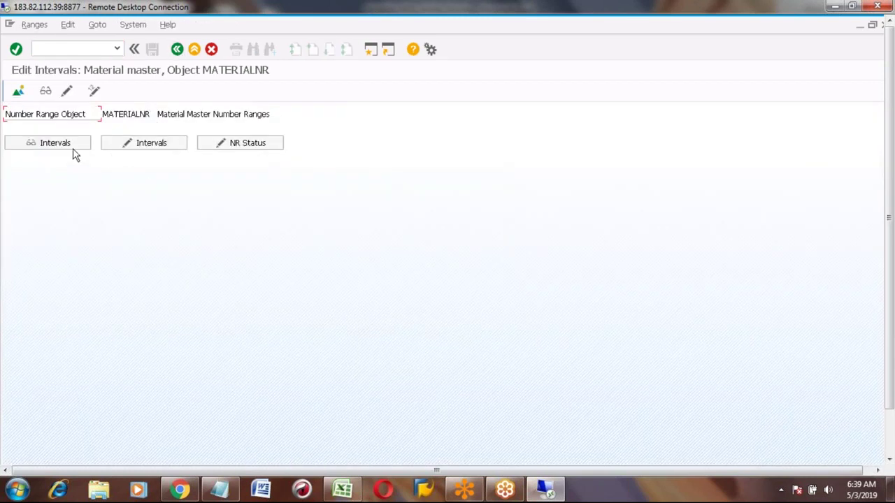
pyautogui.click(66, 146)
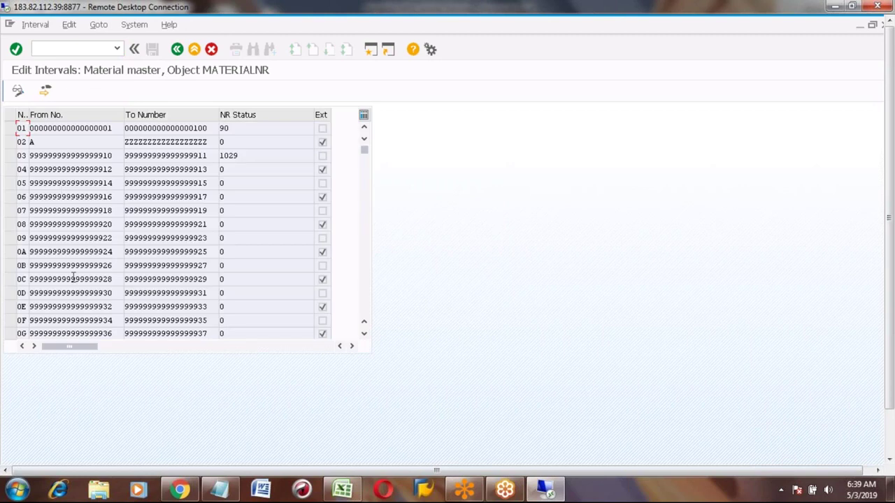
pyautogui.click(71, 238)
pyautogui.click(153, 197)
pyautogui.press('pagedown')
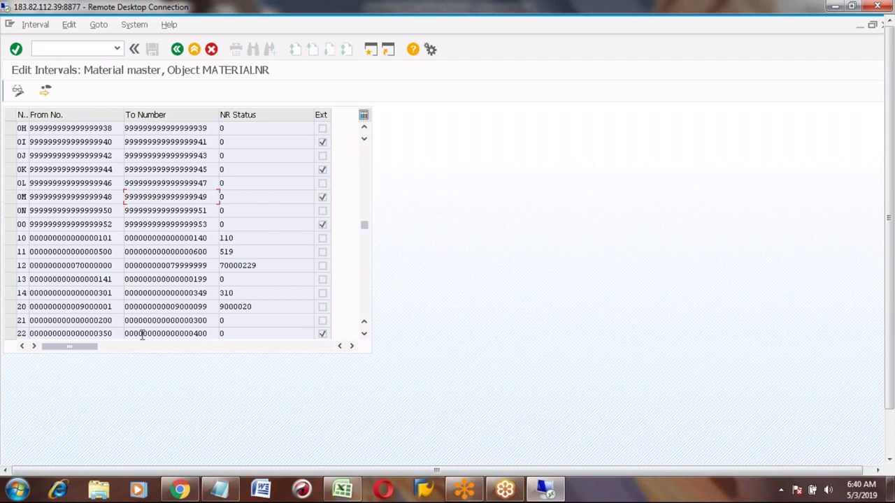
pyautogui.press('pagedown')
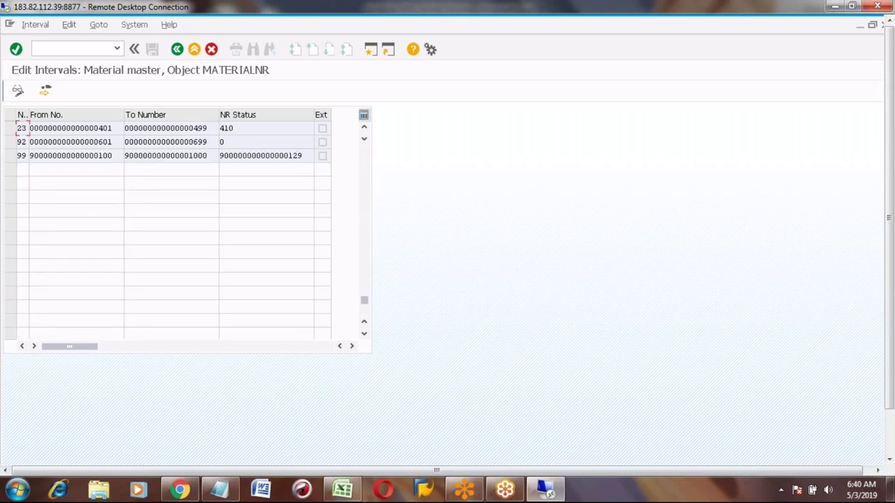
pyautogui.hotkey('ctrl', 'pageup')
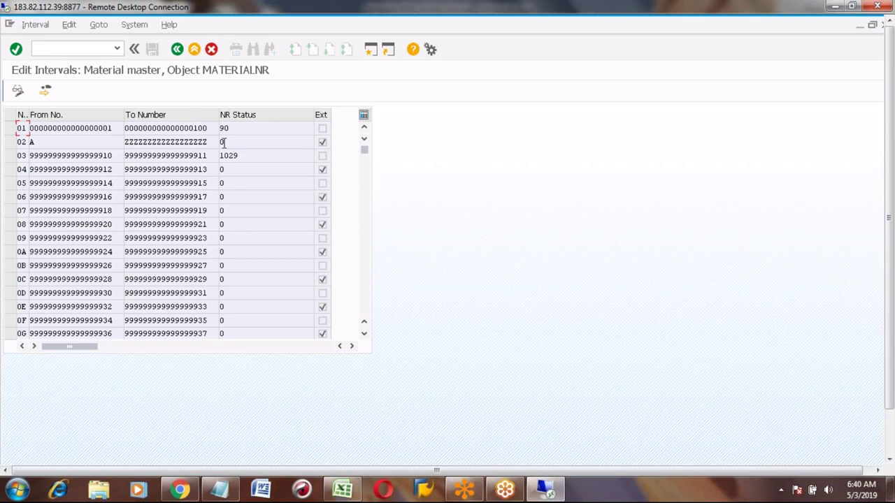
pyautogui.click(177, 51)
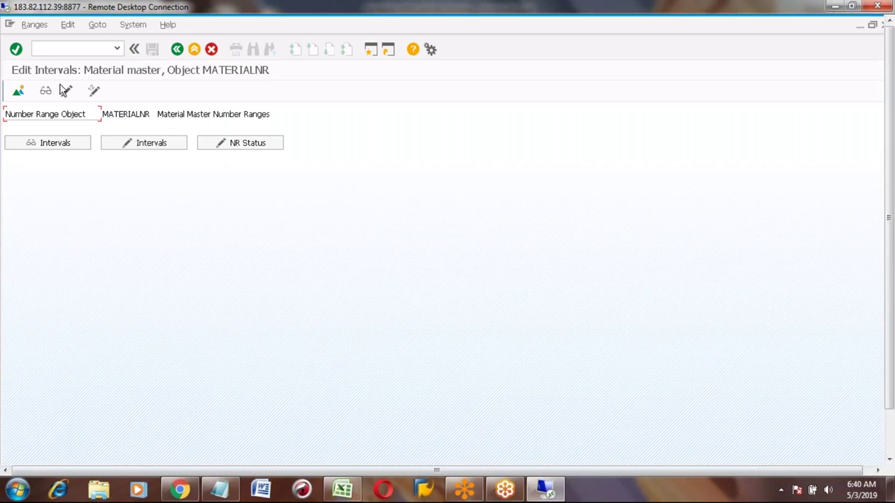
# Create a new material number range group named 'GROUP FOR CAR'.
pyautogui.click(66, 92)
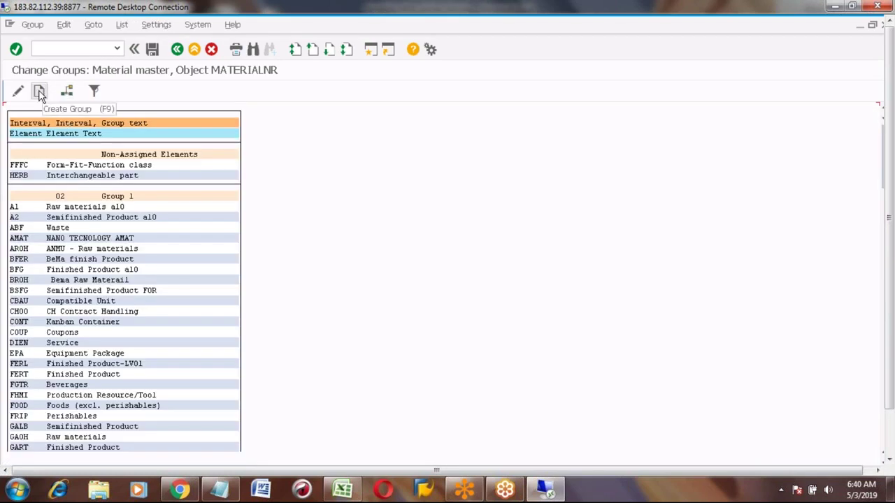
pyautogui.click(39, 92)
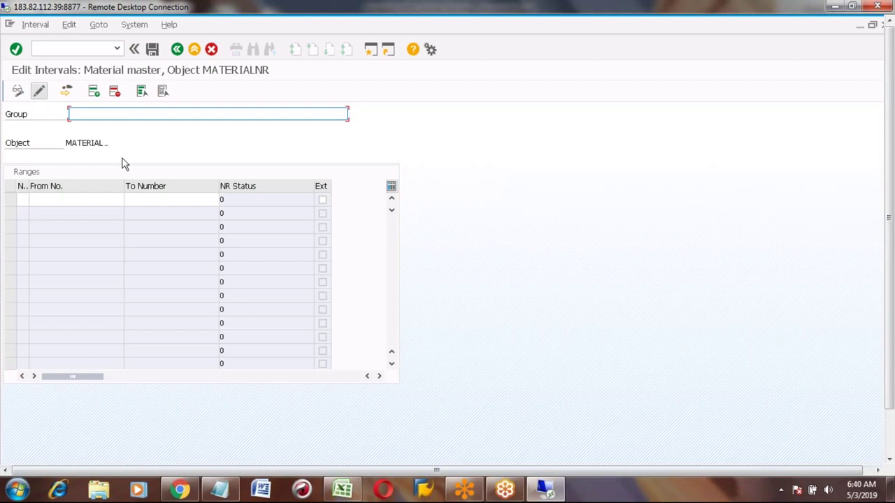
pyautogui.write('GROUP ')
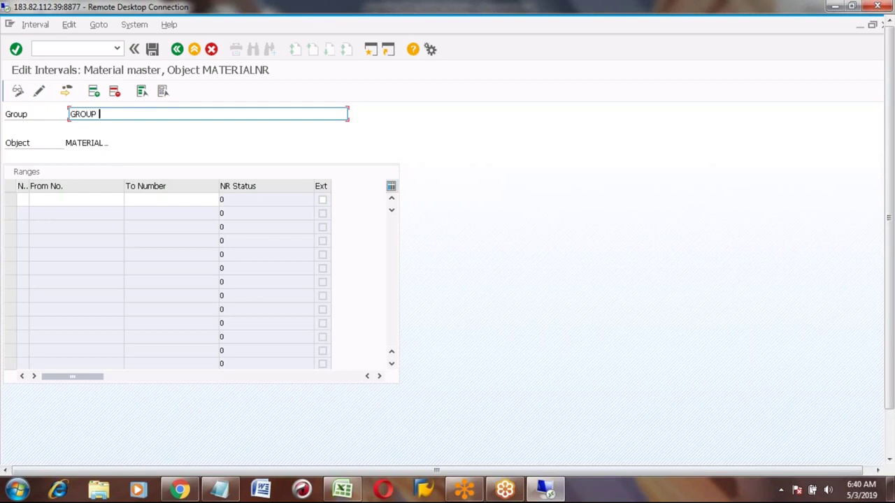
pyautogui.write('FOR CAR')
# Give the group external interval A1 from 1000 to 2000 and save, acknowledging the transport notice.
pyautogui.click(17, 199)
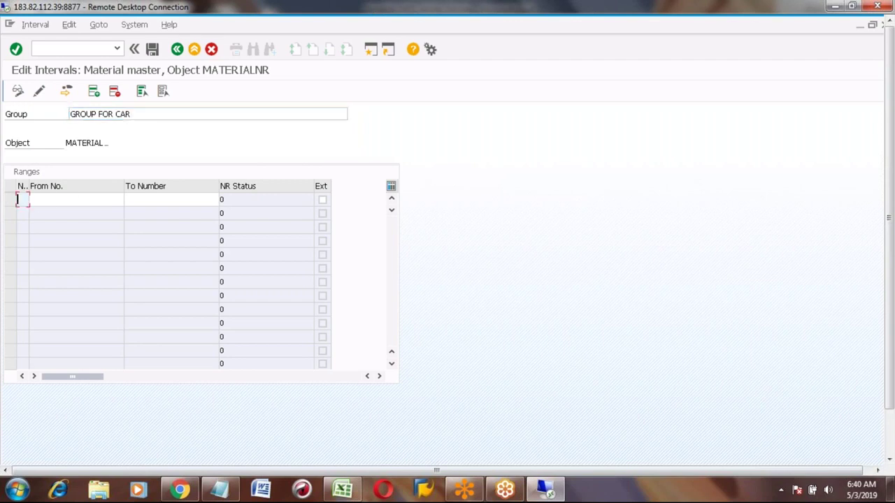
pyautogui.write('A1')
pyautogui.write('1000')
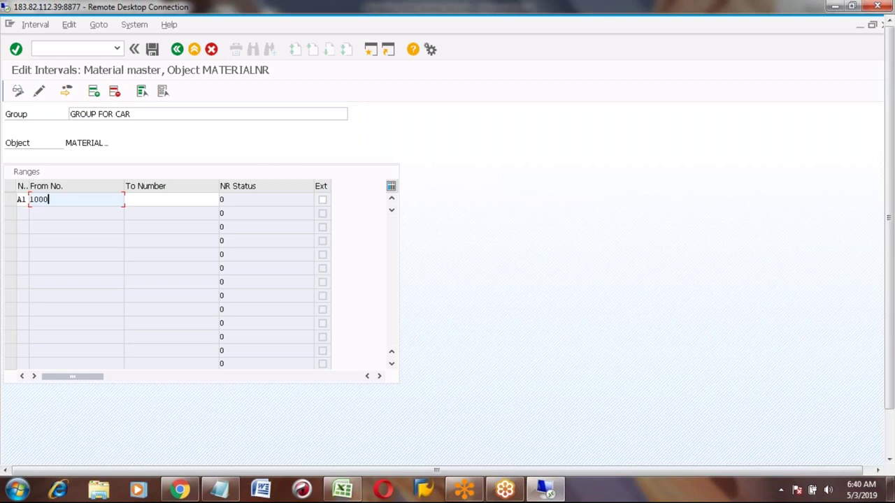
pyautogui.press('Tab')
pyautogui.write('2000')
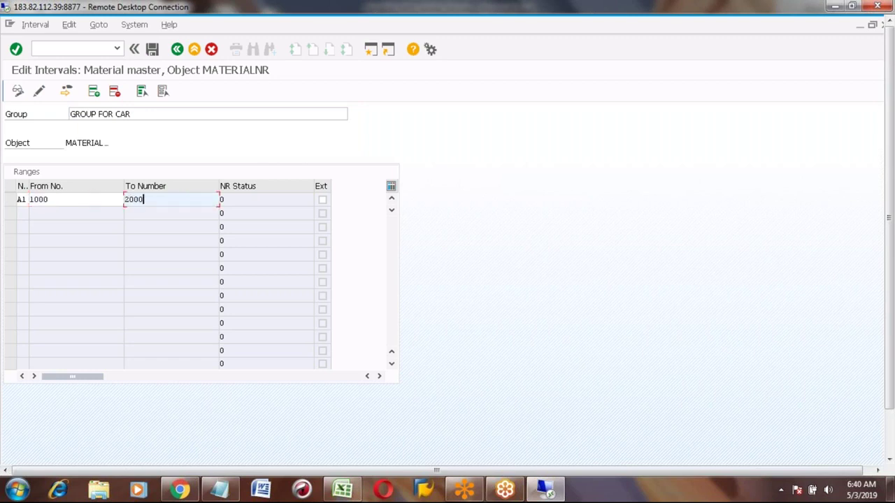
pyautogui.click(322, 200)
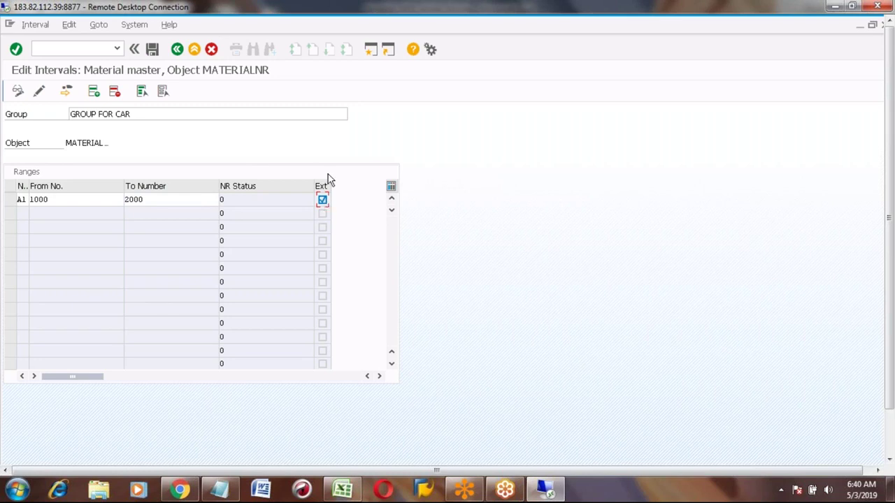
pyautogui.press('Return')
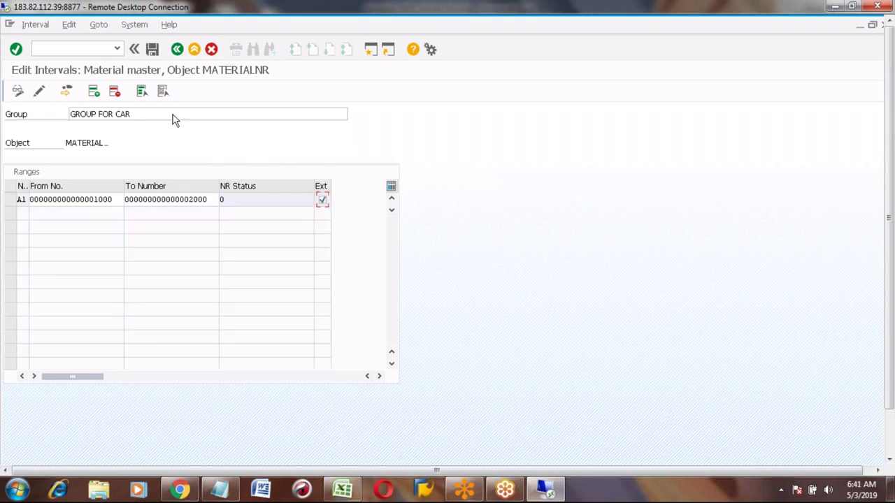
pyautogui.click(153, 50)
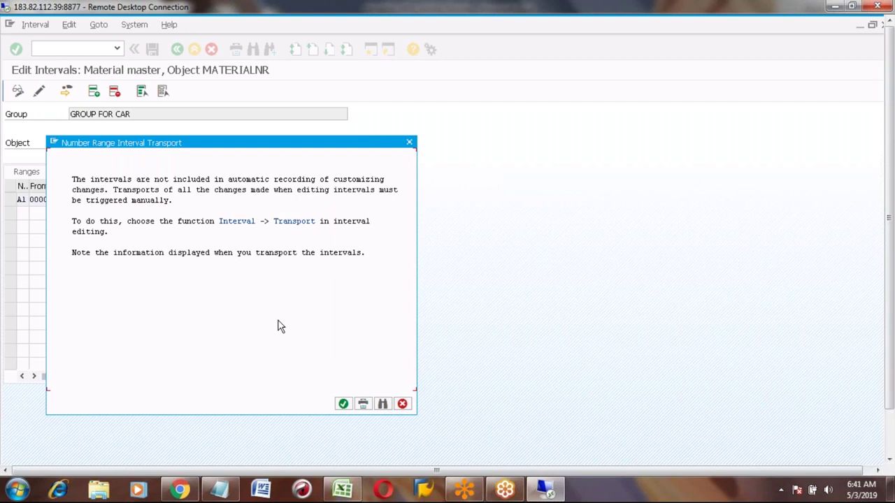
pyautogui.click(343, 404)
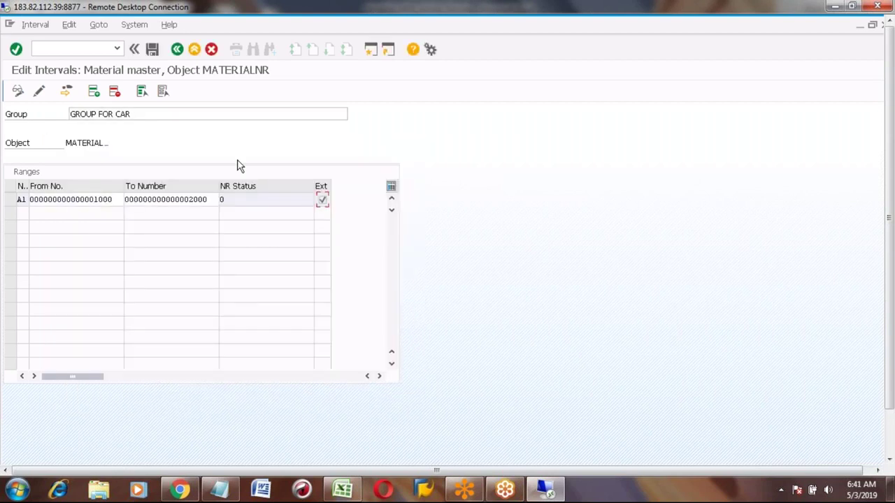
# Re-enter A in the A1 range cell, return to Change Groups, and select the DIEN service element.
pyautogui.click(24, 199)
pyautogui.click(21, 199)
pyautogui.write('A')
pyautogui.click(177, 51)
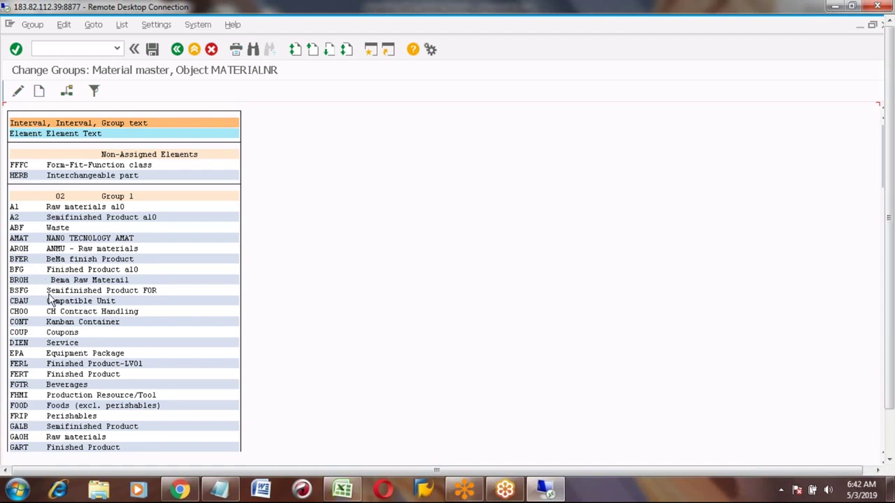
pyautogui.click(53, 344)
pyautogui.click(20, 346)
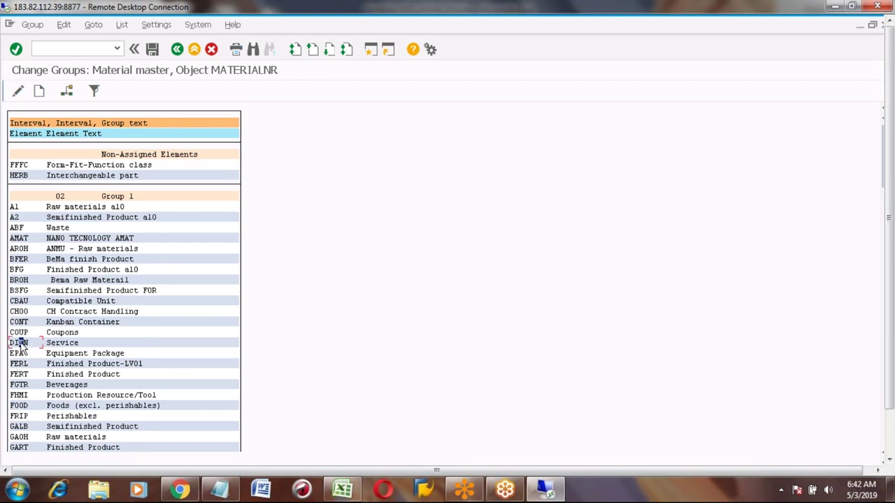
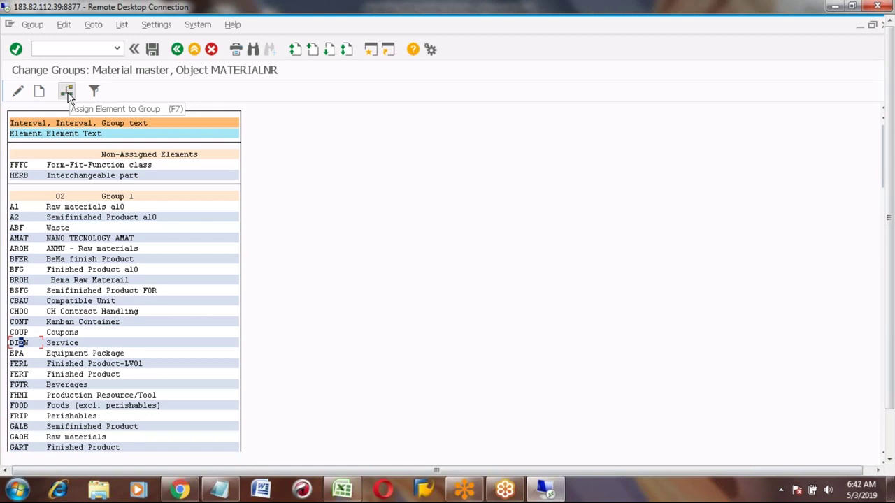
# Assign the DIEN Service material type to number range group A1, GROUP FOR CAR.
pyautogui.click(68, 95)
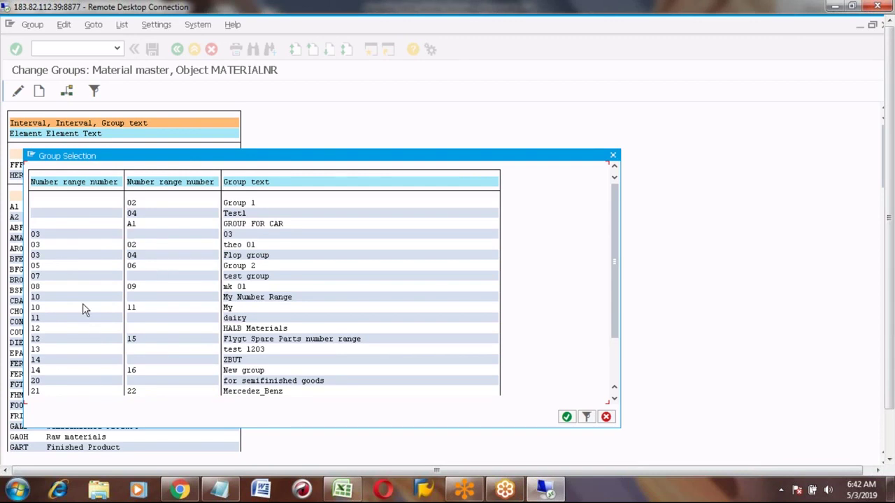
pyautogui.click(131, 226)
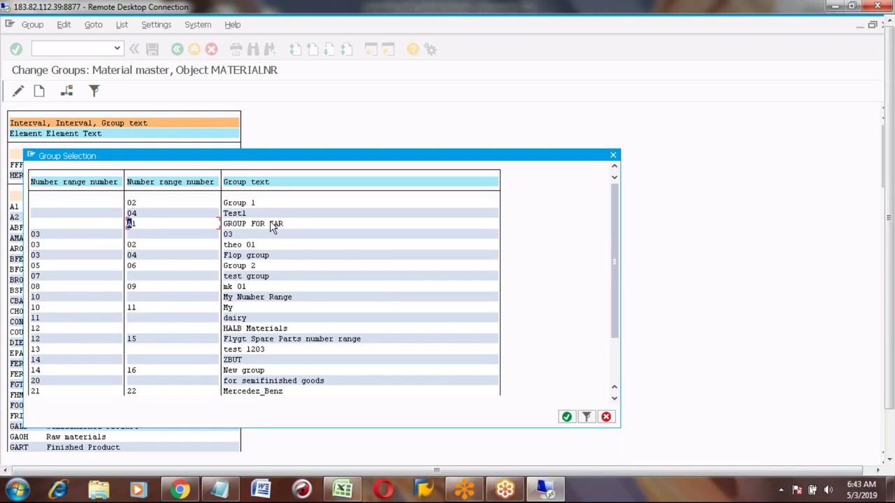
pyautogui.click(567, 418)
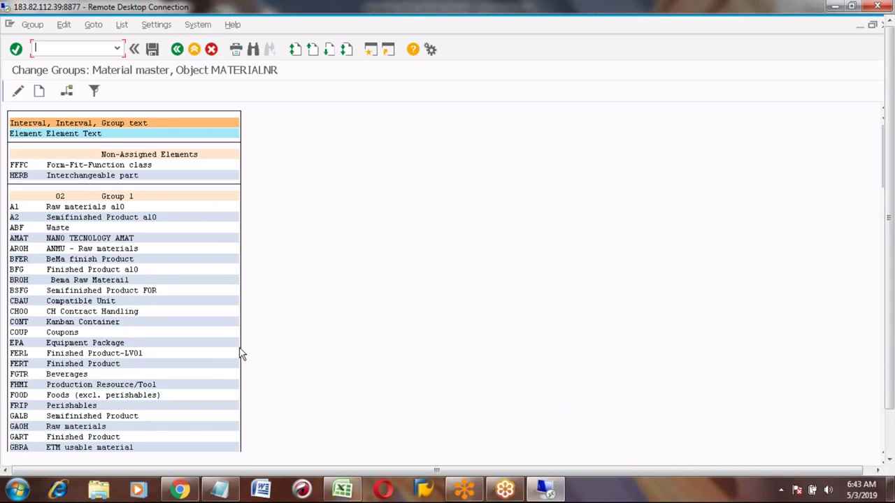
pyautogui.scroll(-10, 240, 355)
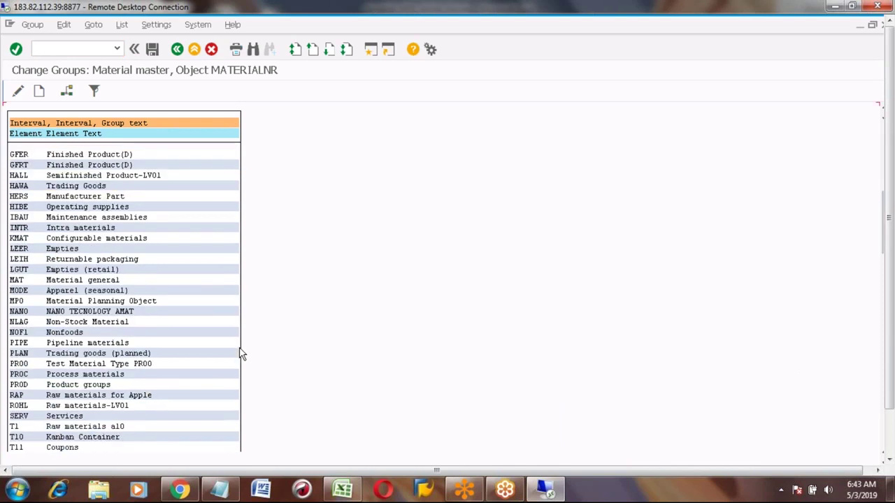
pyautogui.scroll(-10, 241, 354)
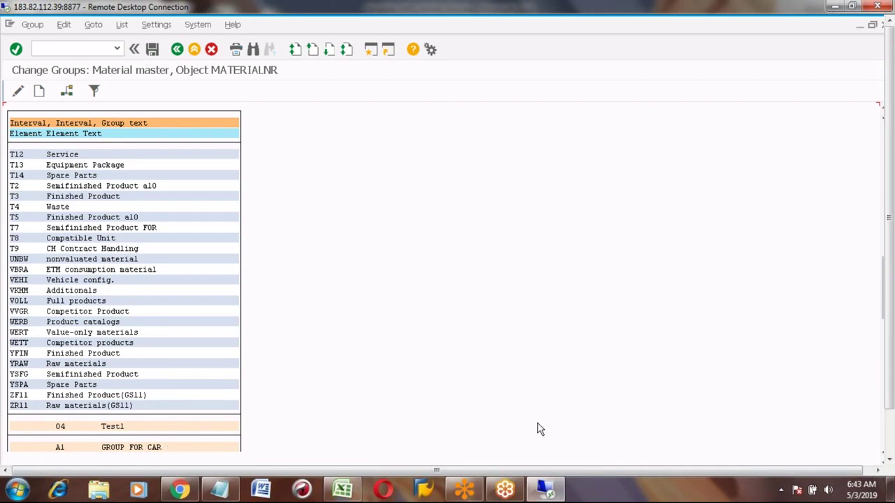
pyautogui.click(889, 461)
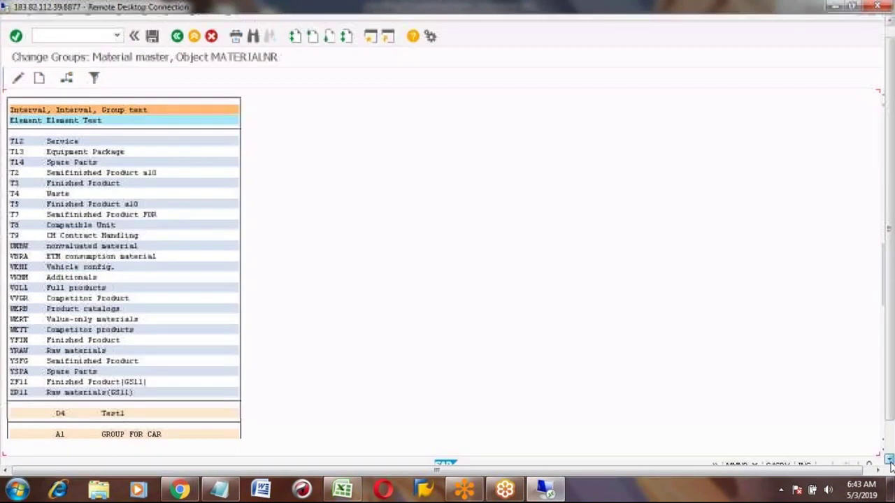
pyautogui.click(888, 461)
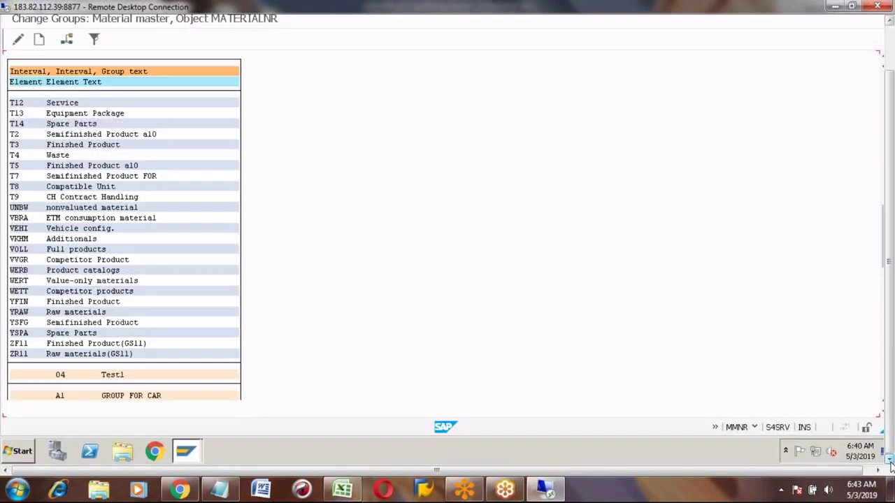
pyautogui.click(883, 414)
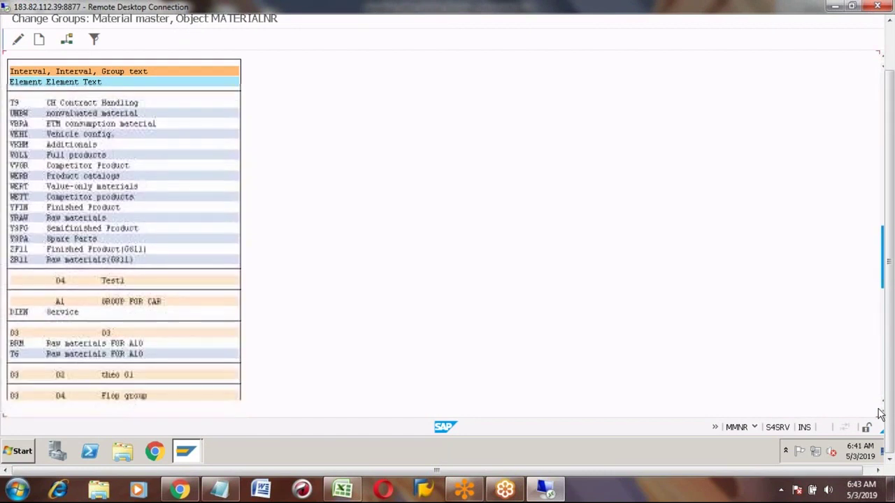
pyautogui.click(21, 314)
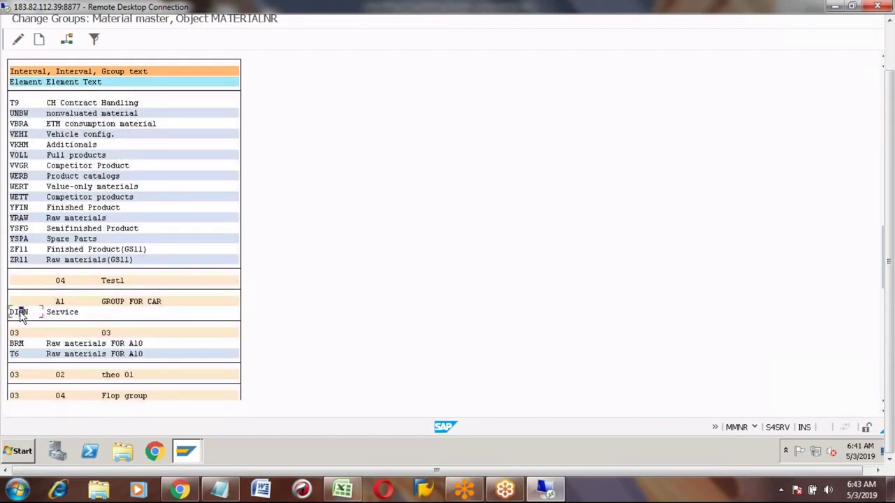
pyautogui.click(60, 302)
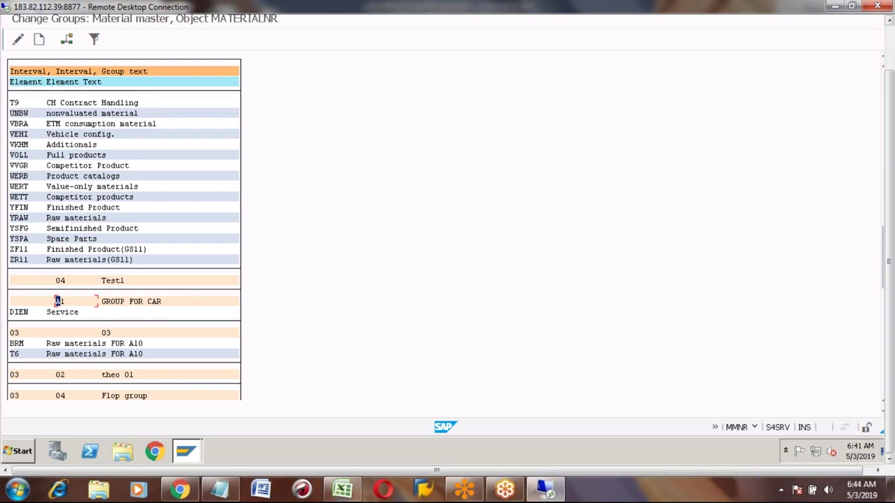
pyautogui.click(892, 43)
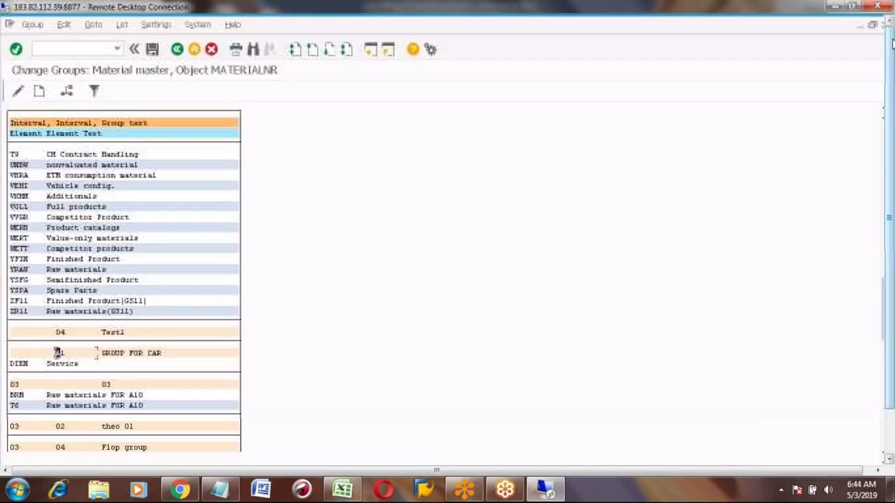
# Trial-create material 1001 in MM01 with sector M and type DIEN, abandoning at view selection.
pyautogui.click(177, 51)
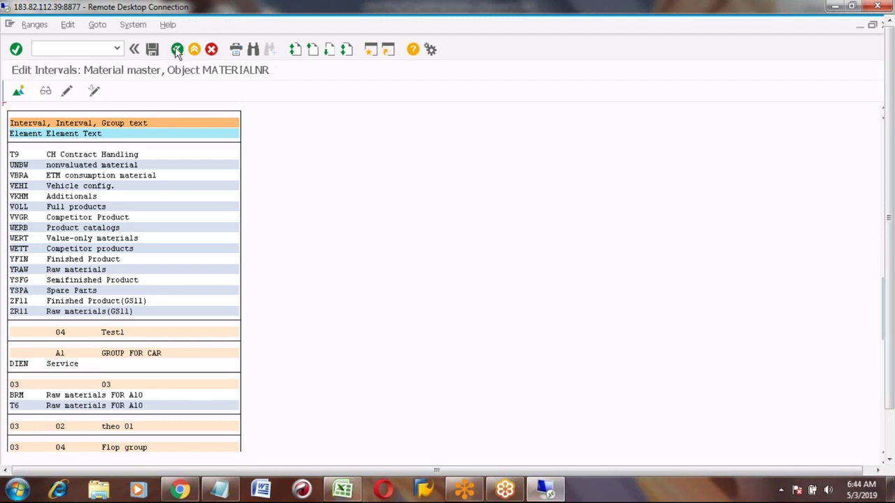
pyautogui.click(177, 50)
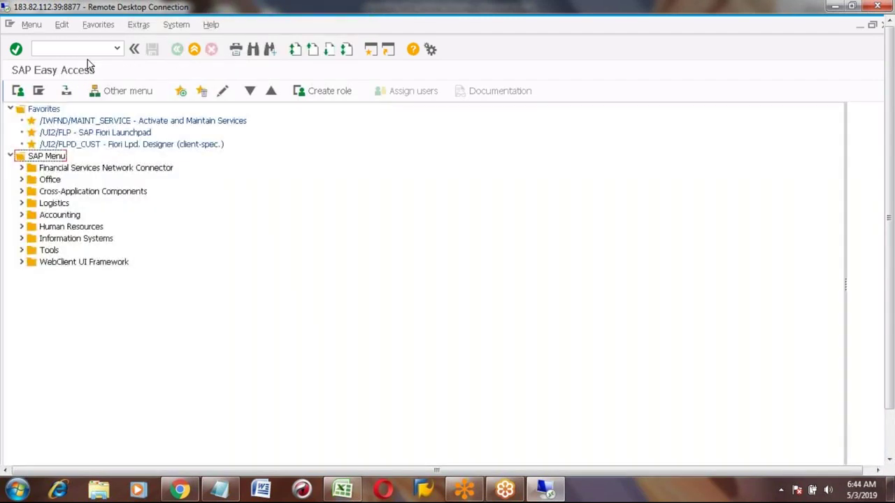
pyautogui.write('MM01')
pyautogui.press('Return')
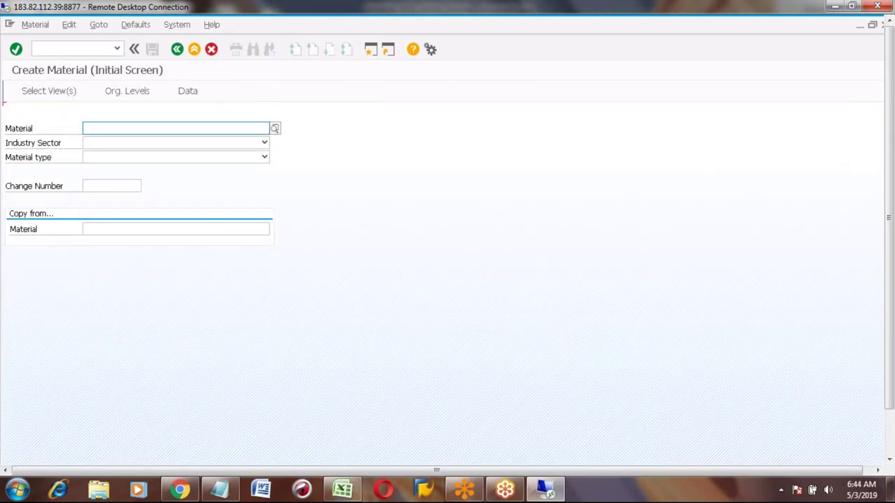
pyautogui.write('1001')
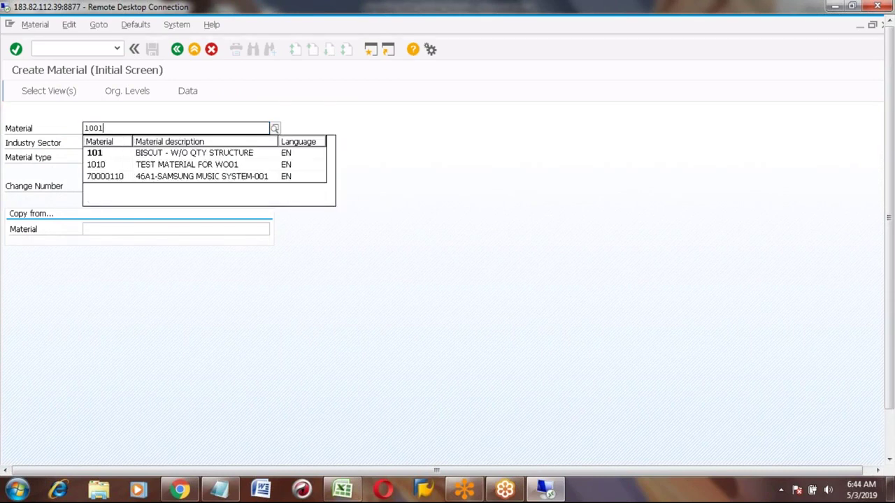
pyautogui.press('Tab')
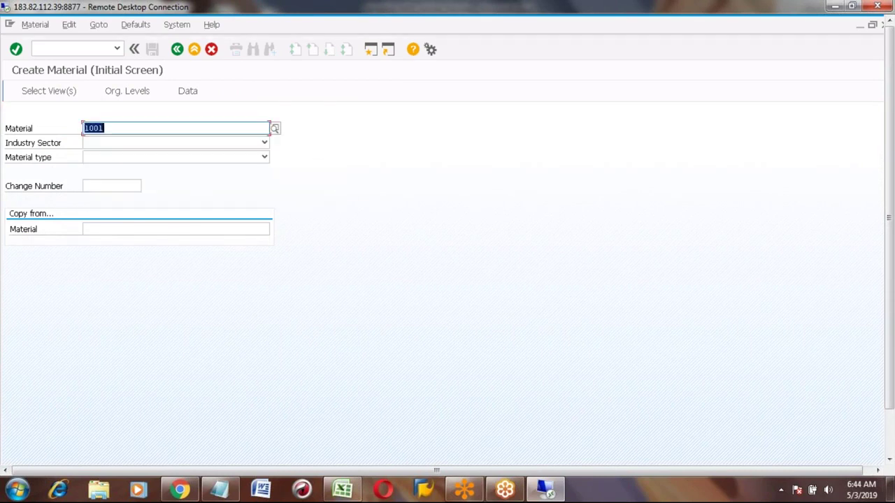
pyautogui.write('M Mechanical engineering')
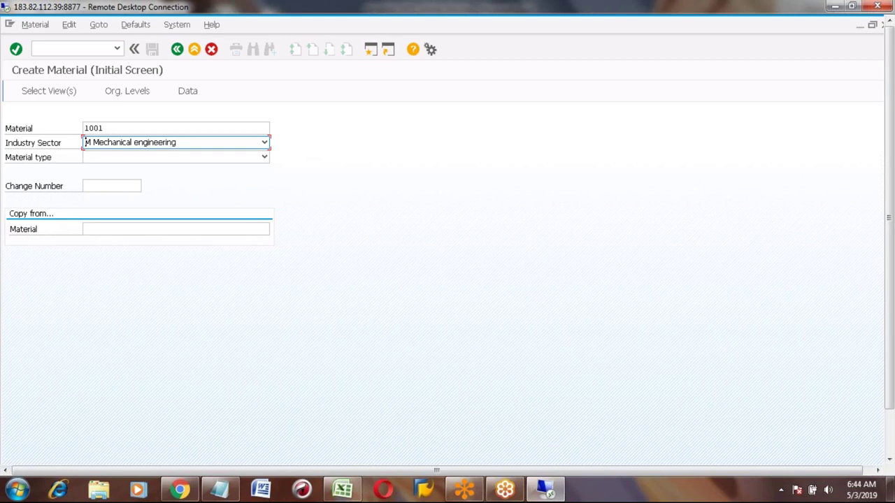
pyautogui.press('Tab')
pyautogui.write('DIEN')
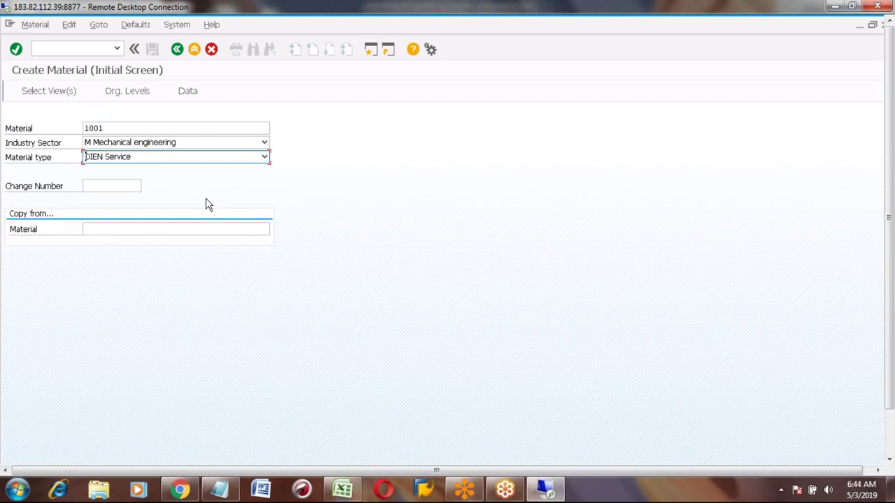
pyautogui.press('Return')
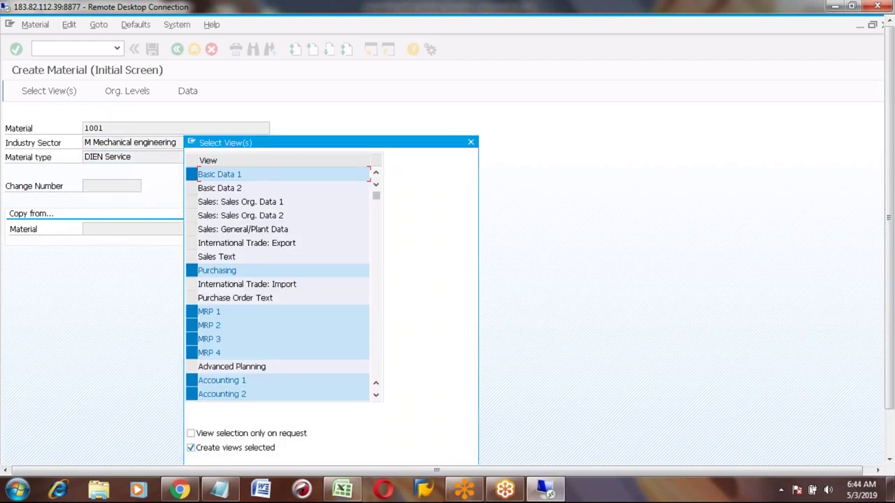
pyautogui.click(470, 142)
pyautogui.click(194, 49)
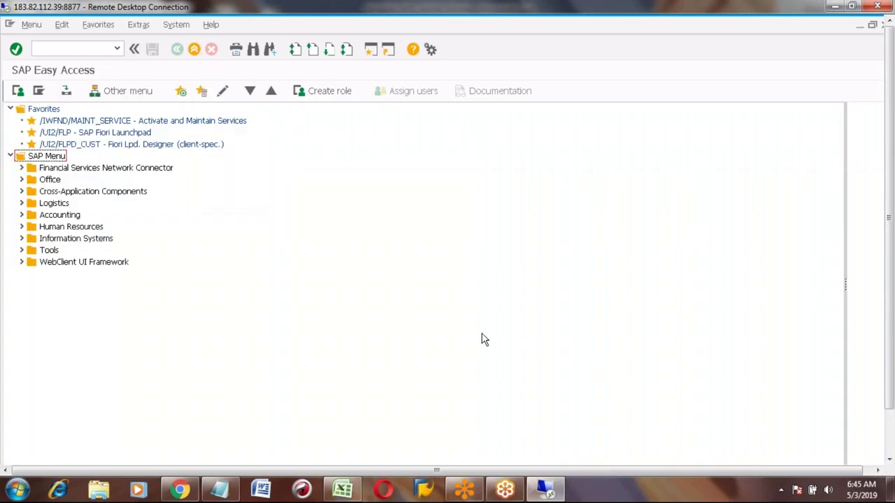
# In the Excel checklist, walk through the column C process steps down to REM confirmation.
pyautogui.moveTo(342, 493)
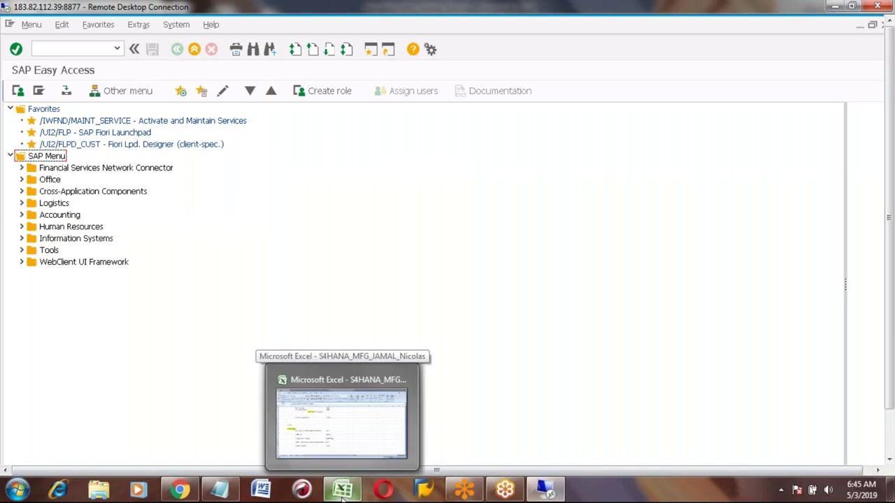
pyautogui.click(342, 494)
pyautogui.click(189, 296)
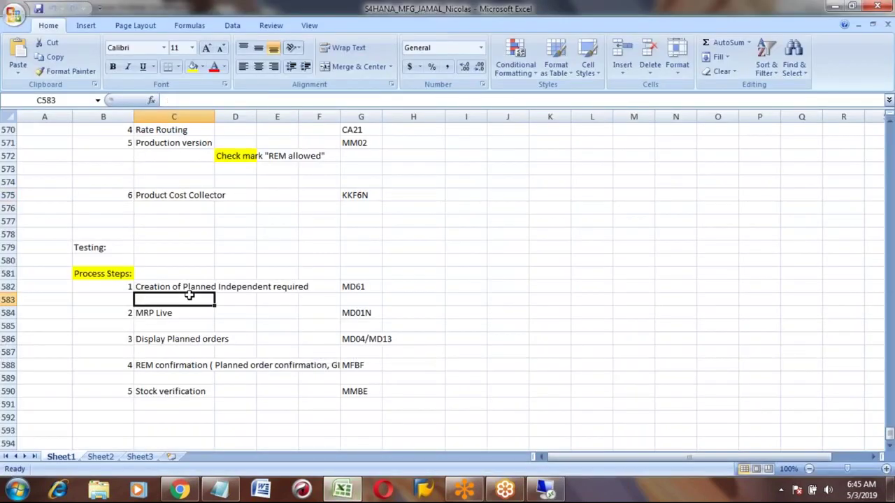
pyautogui.press('Up')
pyautogui.press('Up')
pyautogui.press('Up')
pyautogui.press('Up')
pyautogui.press('Up')
pyautogui.press('Up')
pyautogui.press('Up')
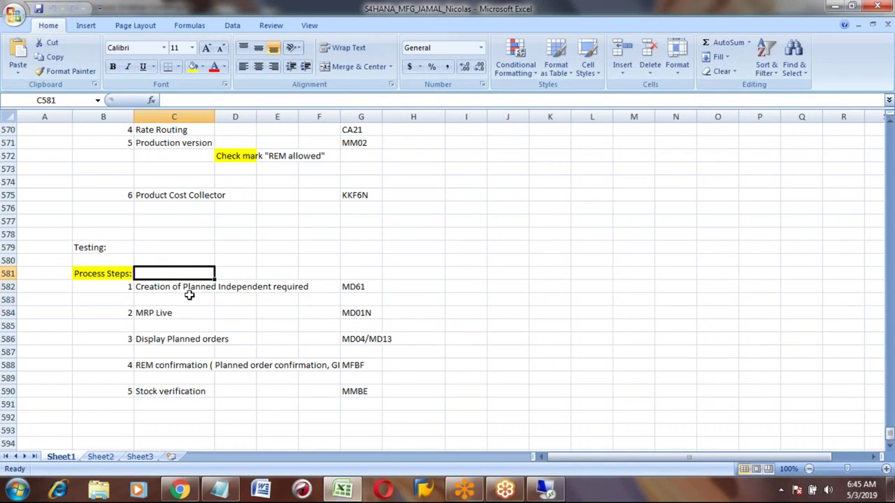
pyautogui.press('Up')
pyautogui.press('Up')
pyautogui.press('Up')
pyautogui.press('Up')
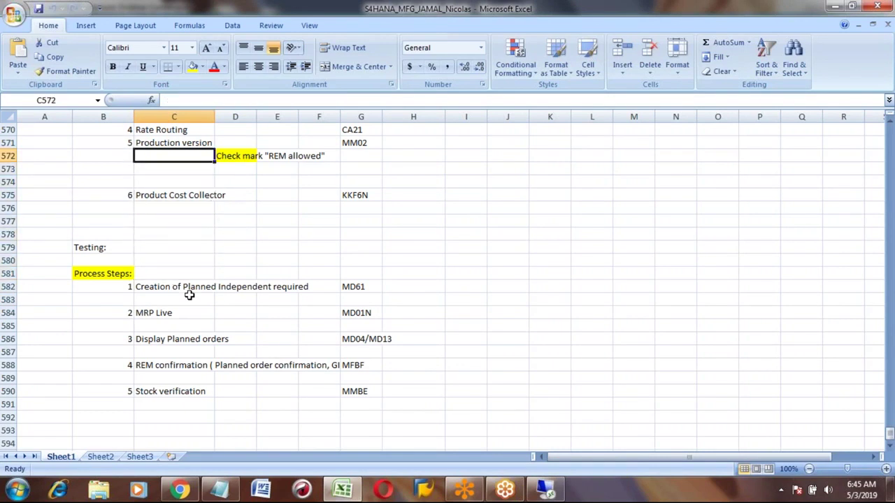
pyautogui.press('Down')
pyautogui.press('Down')
pyautogui.press('Down')
pyautogui.press('Down')
pyautogui.press('Down')
pyautogui.press('Down')
pyautogui.press('Down')
pyautogui.press('Down')
pyautogui.press('Down')
pyautogui.press('Down')
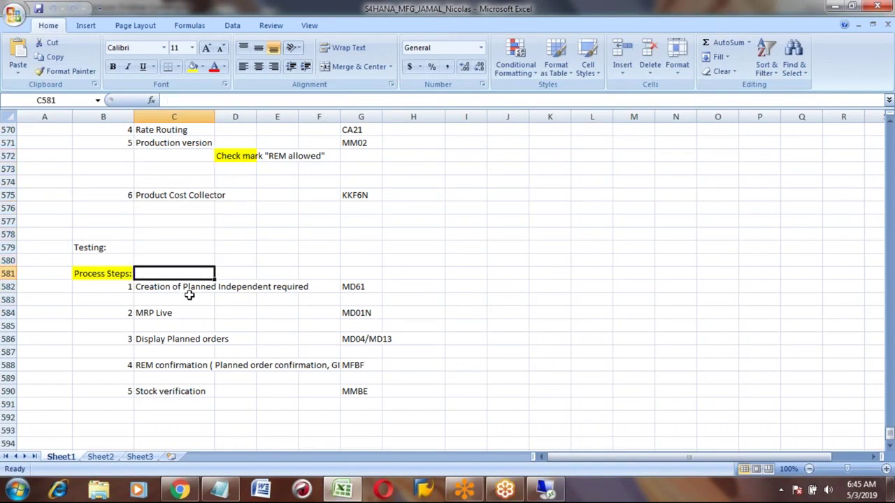
pyautogui.press('Down')
pyautogui.press('Up')
pyautogui.press('Down')
pyautogui.press('Down')
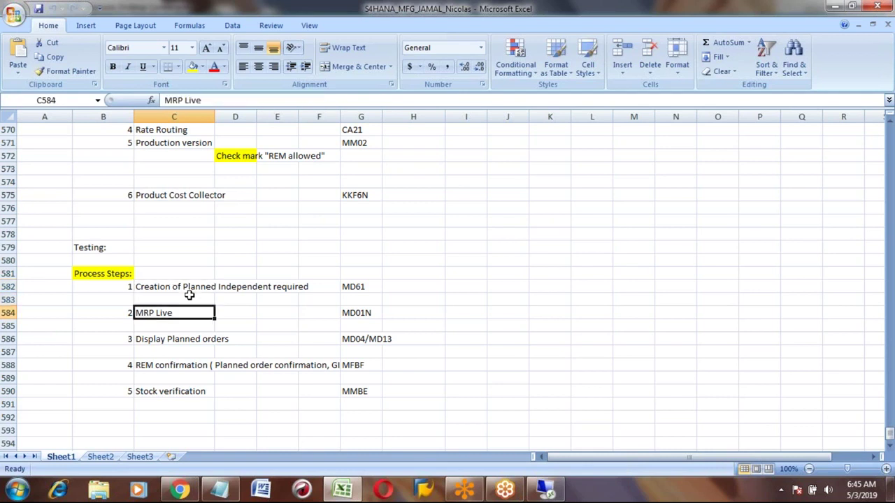
pyautogui.press('Down')
pyautogui.press('Down')
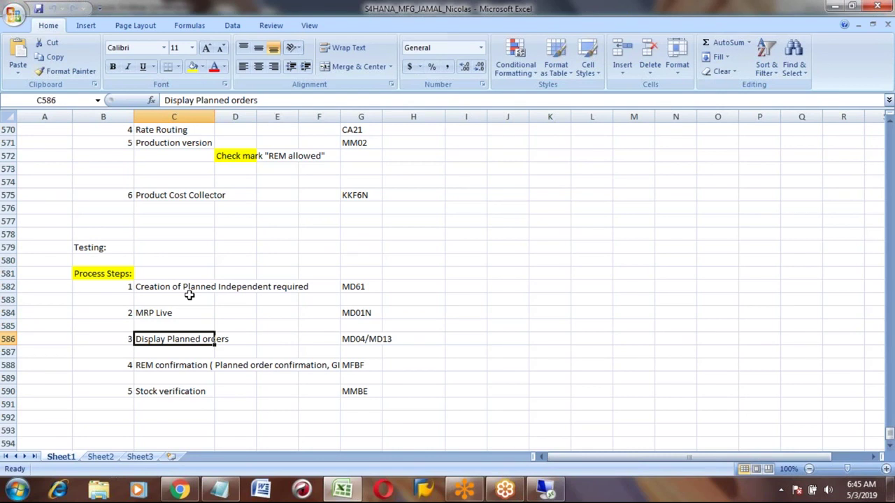
pyautogui.press('Down')
pyautogui.press('Down')
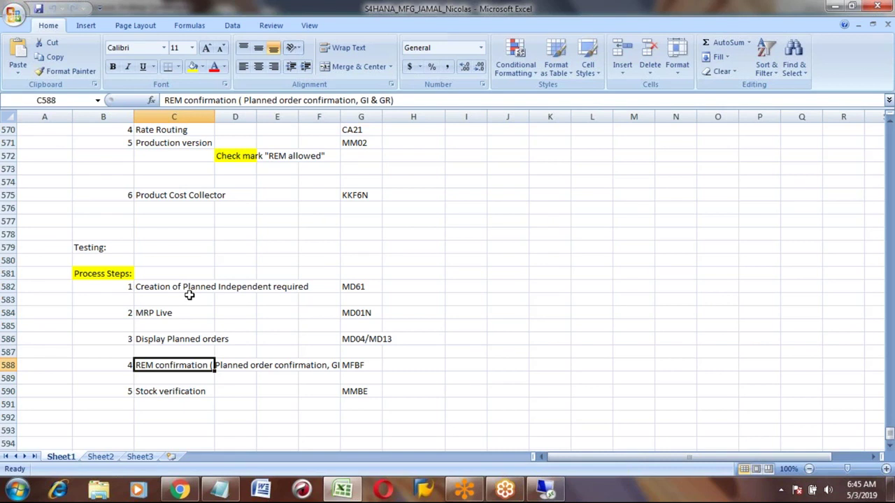
pyautogui.press('Down')
pyautogui.press('Down')
pyautogui.press('Down')
pyautogui.press('Up')
pyautogui.press('Up')
pyautogui.press('Up')
pyautogui.press('Up')
pyautogui.press('Down')
pyautogui.press('Down')
pyautogui.press('Down')
pyautogui.press('Down')
pyautogui.press('Down')
pyautogui.press('Down')
# Enter the date 3-May (5/3) in cell A593 below the process steps.
pyautogui.press('Left')
pyautogui.press('Left')
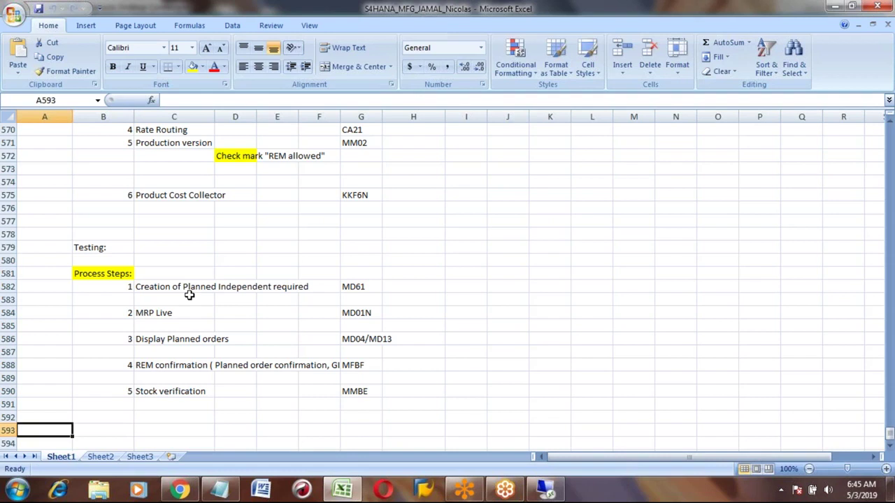
pyautogui.write('5/3')
pyautogui.press('Return')
pyautogui.press('Up')
pyautogui.press('Right')
pyautogui.press('Right')
pyautogui.press('Up')
pyautogui.press('Up')
pyautogui.press('Up')
pyautogui.press('Up')
pyautogui.press('Up')
pyautogui.press('Up')
pyautogui.press('Up')
pyautogui.press('Down')
pyautogui.press('Down')
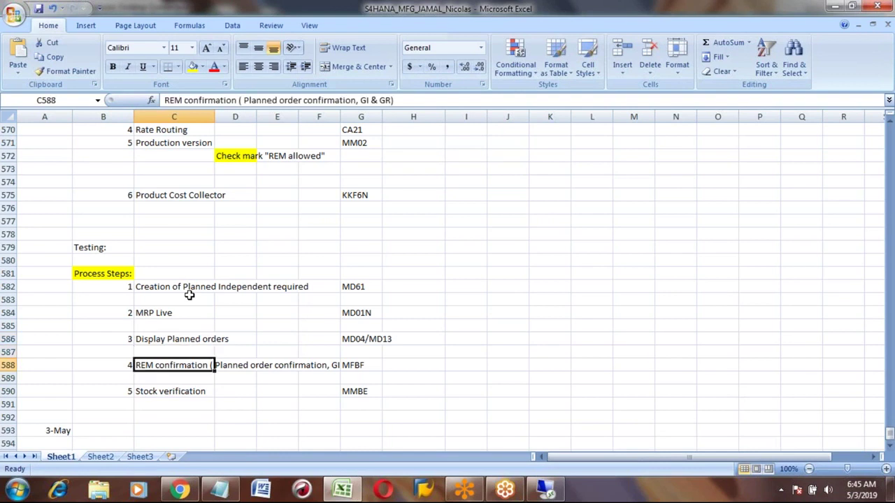
# Copy the step 4 REM confirmation row B588:G588 and paste it into row 594.
pyautogui.press('Right')
pyautogui.press('Right')
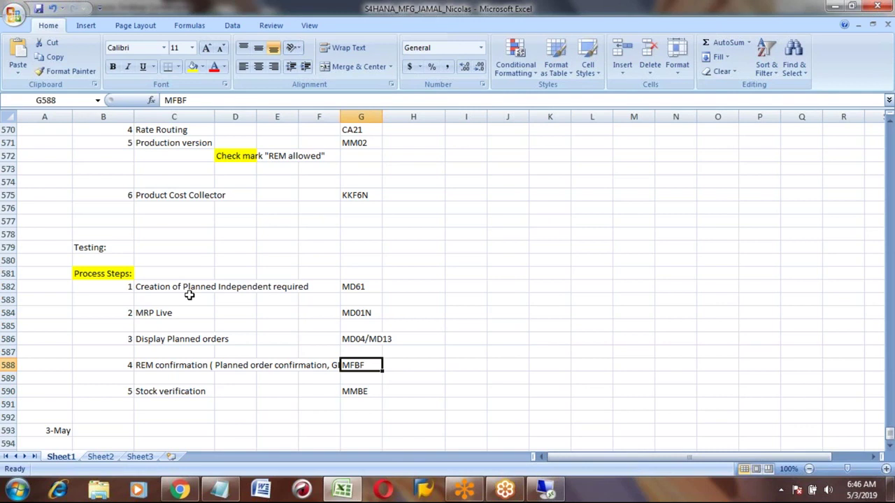
pyautogui.press('Left')
pyautogui.press('Left')
pyautogui.press('Left')
pyautogui.press('Left')
pyautogui.press('Left')
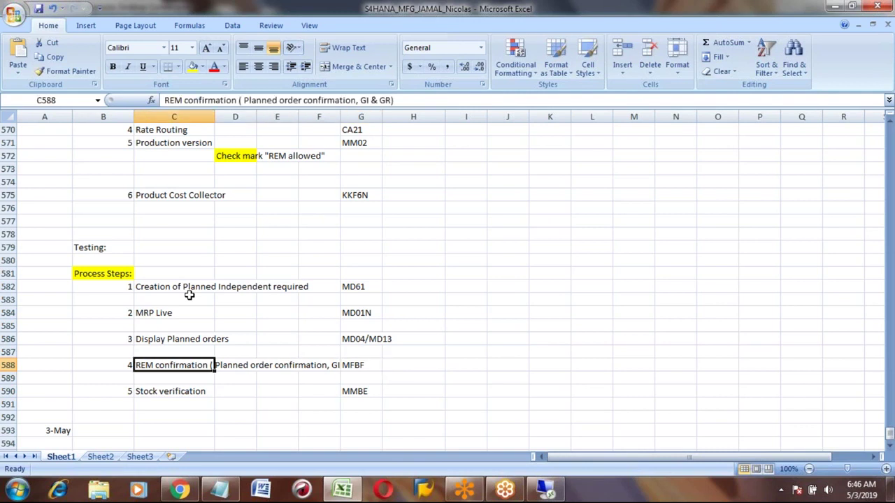
pyautogui.hotkey('shift', 'Right')
pyautogui.hotkey('shift', 'Right')
pyautogui.hotkey('shift', 'Right')
pyautogui.hotkey('shift', 'Right')
pyautogui.hotkey('shift', 'Right')
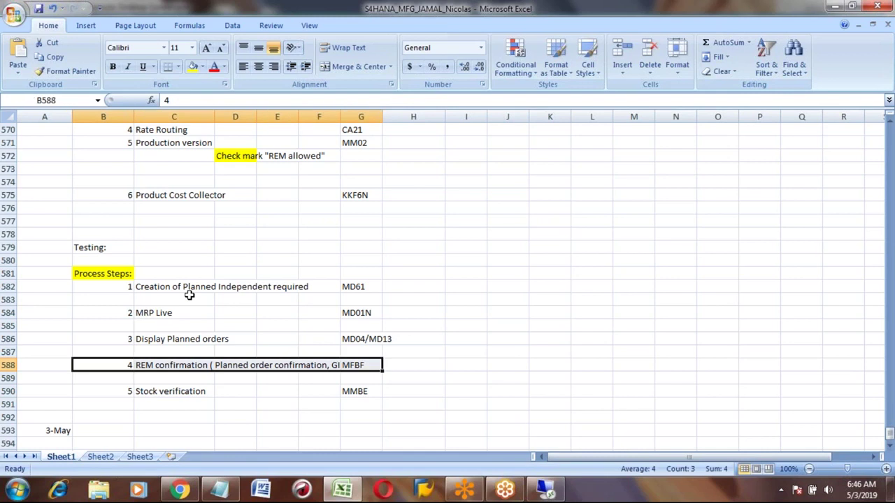
pyautogui.hotkey('ctrl', 'c')
pyautogui.press('Down')
pyautogui.press('Down')
pyautogui.press('Down')
pyautogui.press('Down')
pyautogui.press('Down')
pyautogui.press('Down')
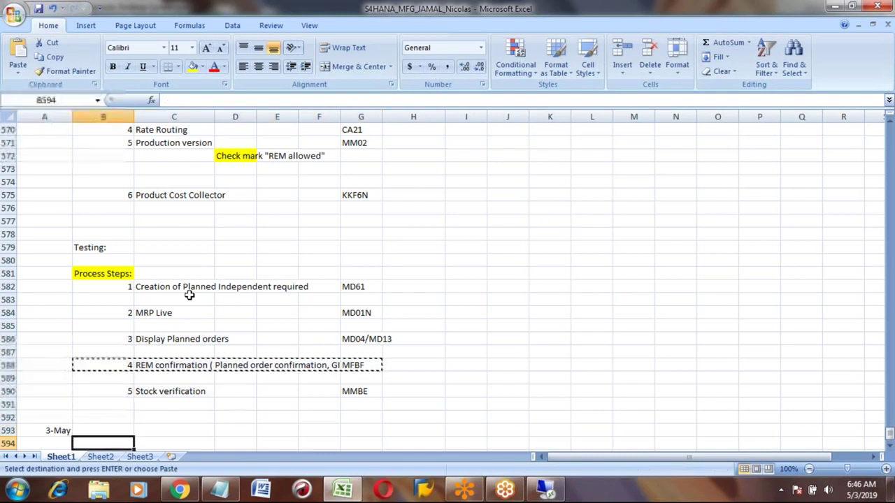
pyautogui.hotkey('ctrl', 'v')
pyautogui.scroll(-2, 188, 295)
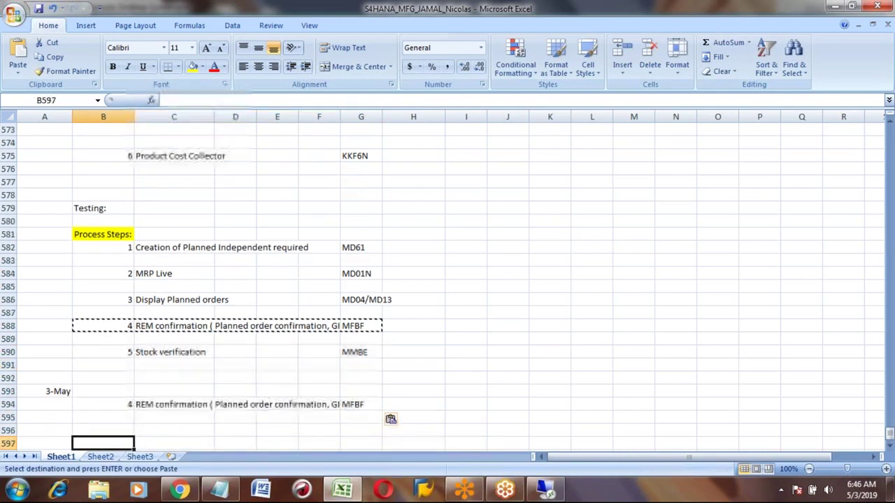
# Check the pasted row including the MFBF code in G594, then switch back to SAP.
pyautogui.click(174, 392)
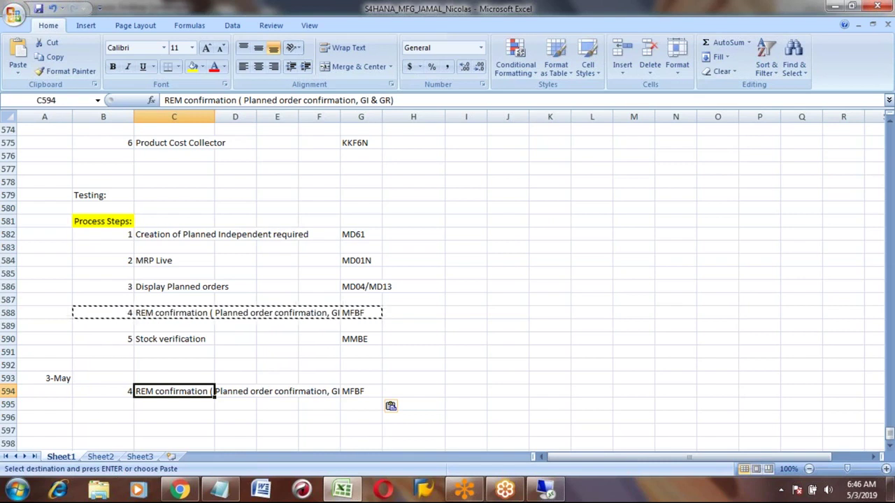
pyautogui.press('Down')
pyautogui.press('Down')
pyautogui.press('Down')
pyautogui.press('Down')
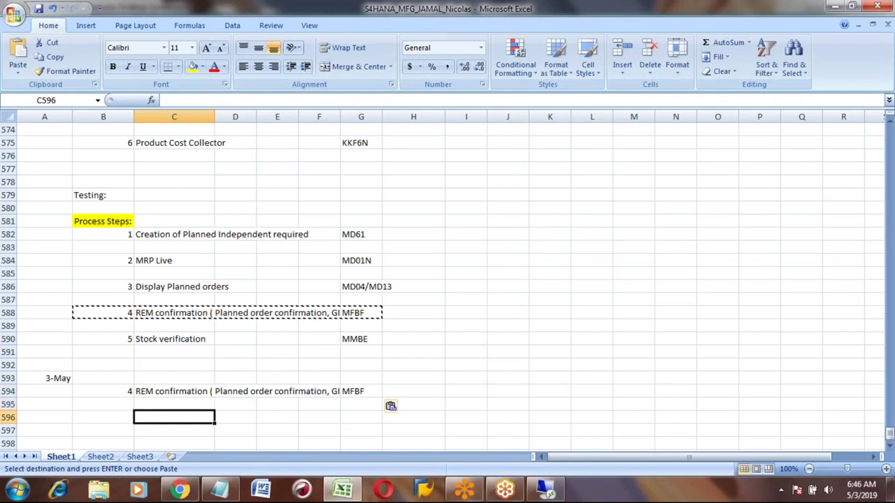
pyautogui.press('Up')
pyautogui.press('Up')
pyautogui.press('Up')
pyautogui.press('Up')
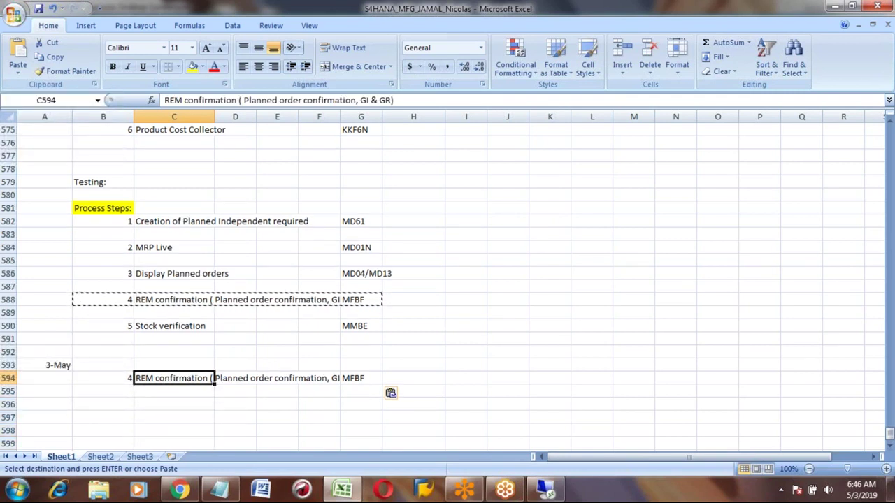
pyautogui.click(235, 378)
pyautogui.press('Right')
pyautogui.press('Right')
pyautogui.press('Right')
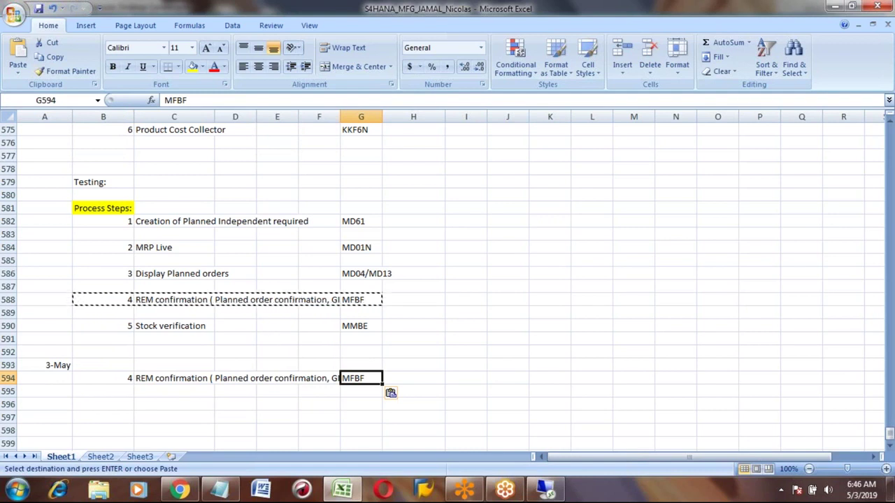
pyautogui.press('Left')
pyautogui.press('Right')
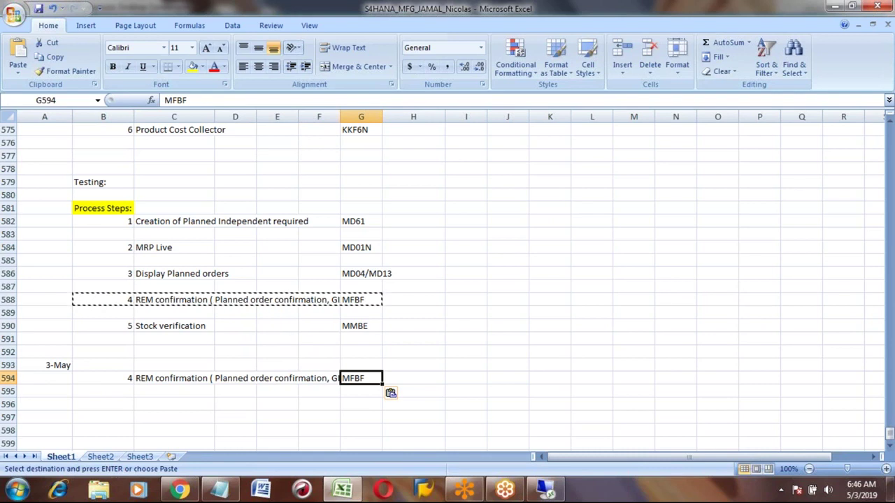
pyautogui.hotkey('alt', 'Tab')
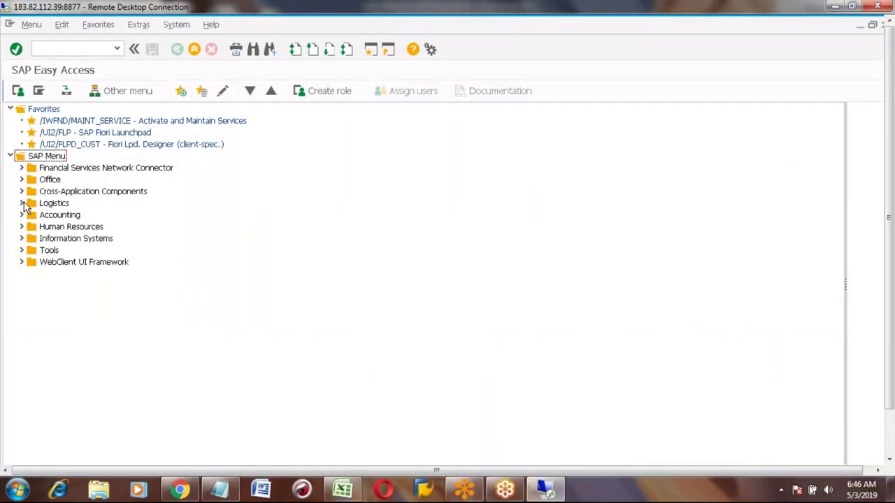
# Launch MFBF from Logistics > Production > Repetitive Manufacturing > Data Entry in the Easy Access menu.
pyautogui.click(22, 203)
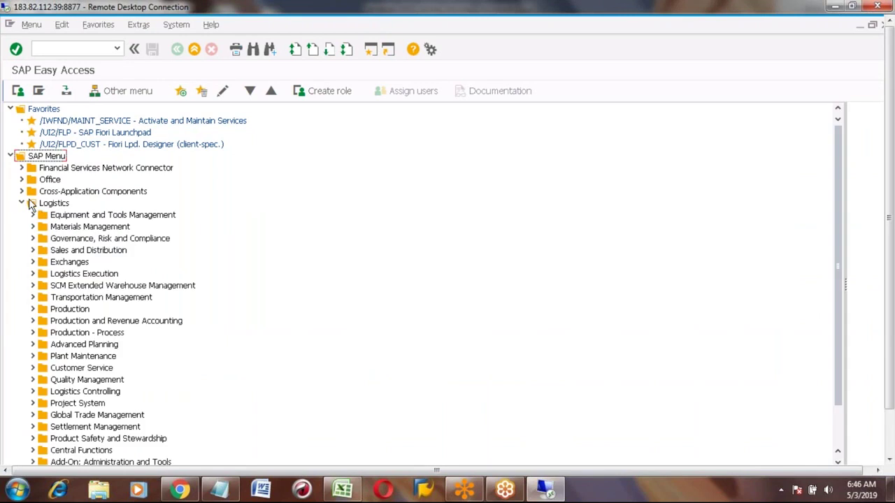
pyautogui.click(33, 309)
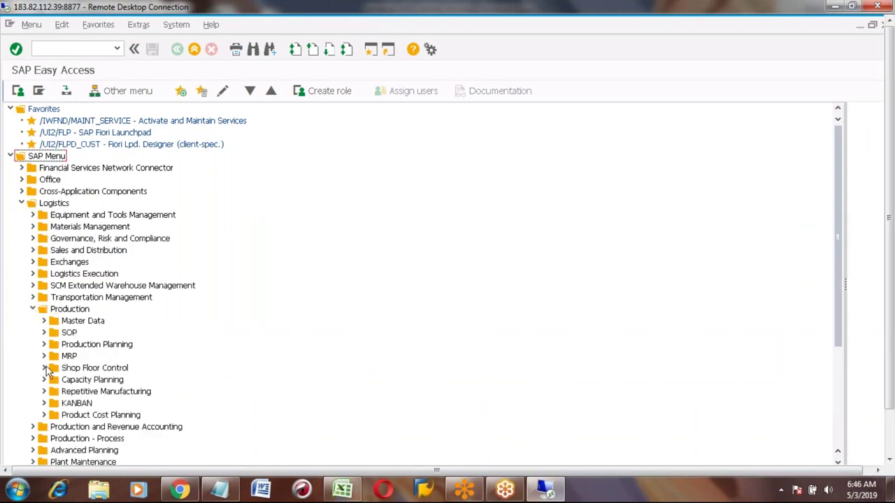
pyautogui.click(47, 393)
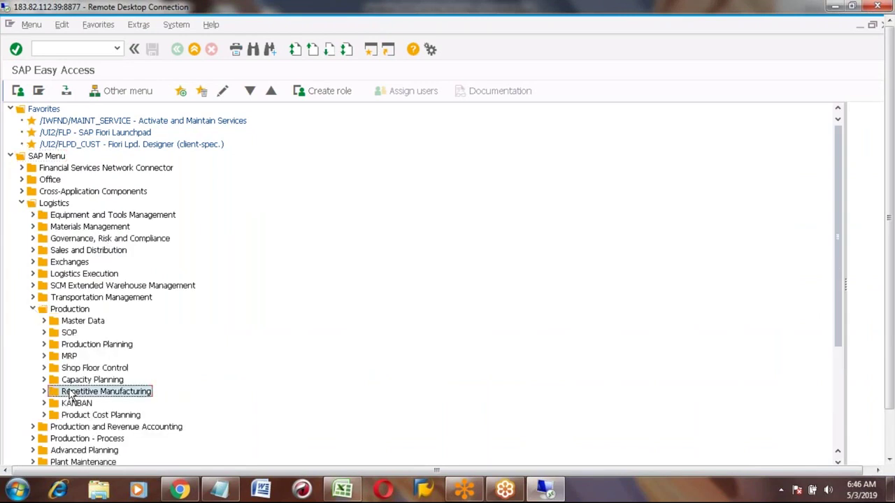
pyautogui.click(44, 393)
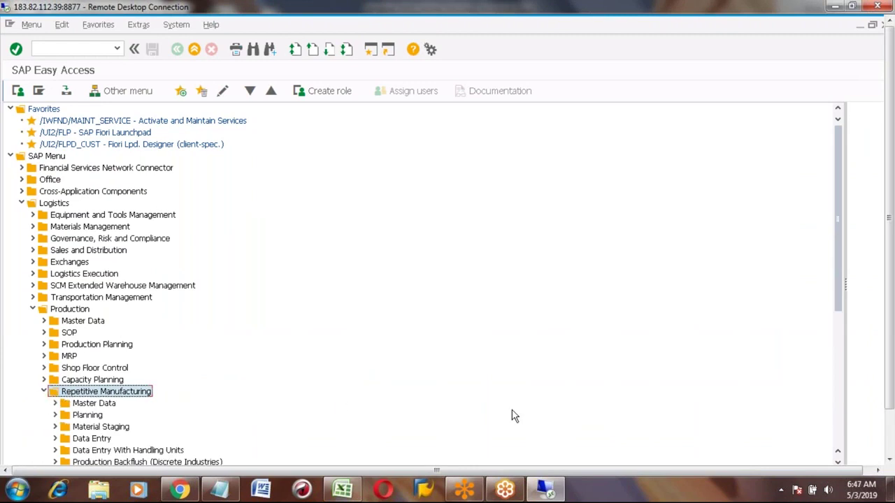
pyautogui.scroll(-6, 838, 463)
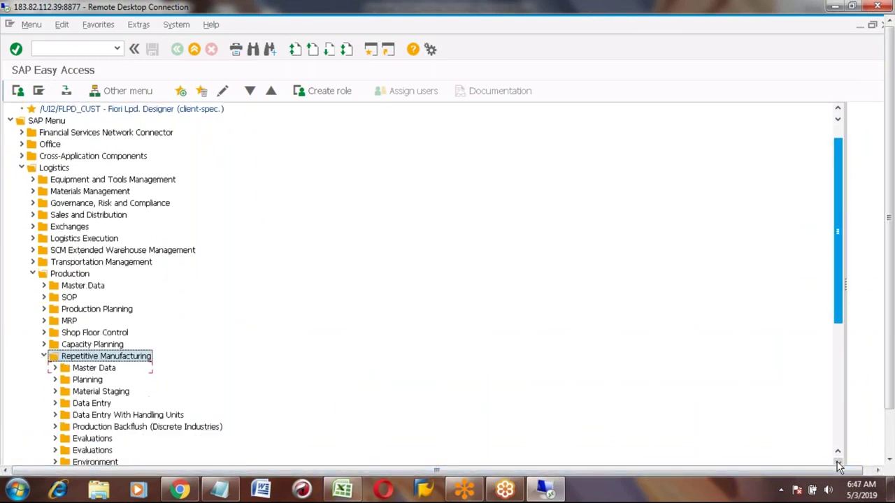
pyautogui.click(838, 467)
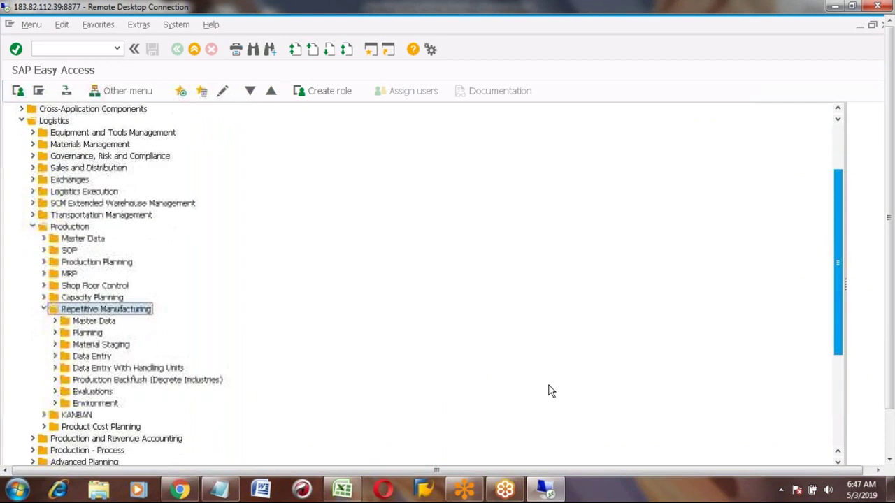
pyautogui.click(56, 356)
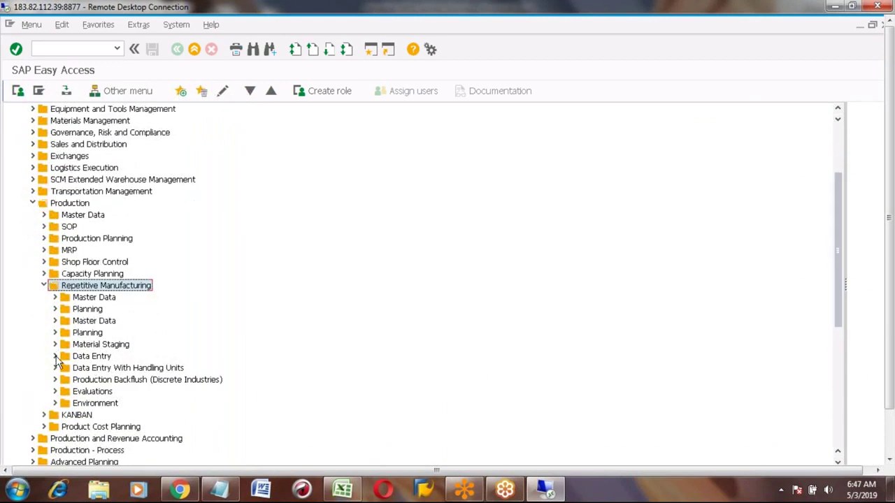
pyautogui.click(104, 334)
pyautogui.click(140, 345)
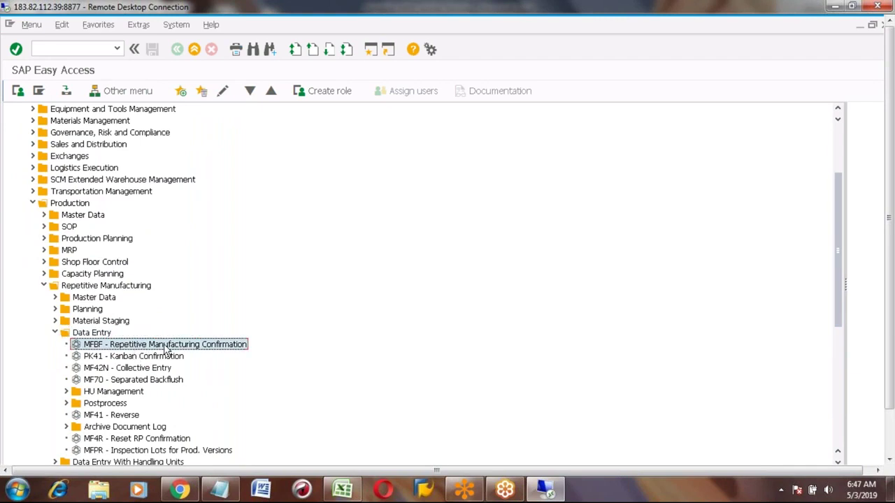
pyautogui.doubleClick(143, 346)
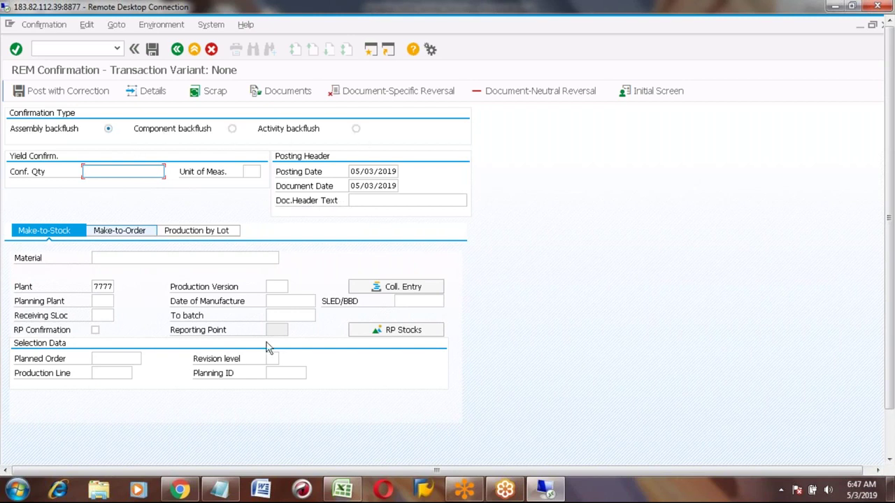
# Switch from the empty REM Confirmation screen back to the Excel process notes.
pyautogui.click(342, 490)
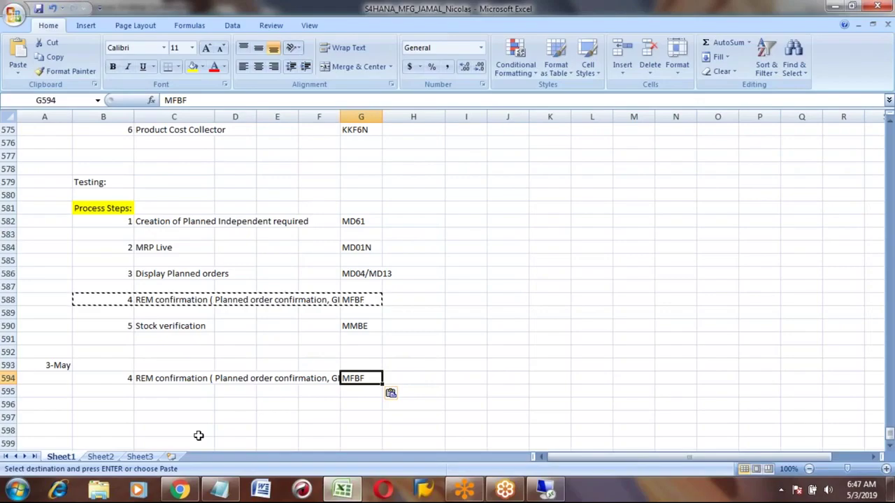
# Add the heading 'Confirmation Types' in C597 and entry 1 'Assembly backflush' below it.
pyautogui.click(164, 415)
pyautogui.write('Co')
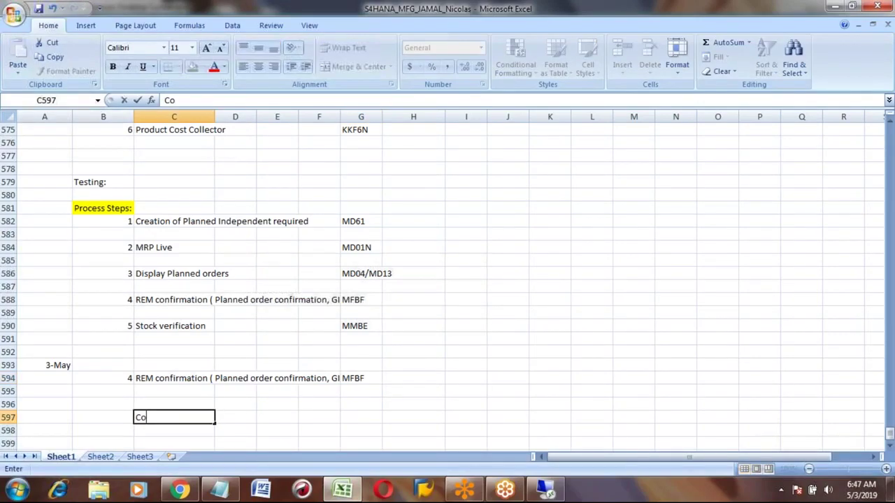
pyautogui.write('nfirmation Types')
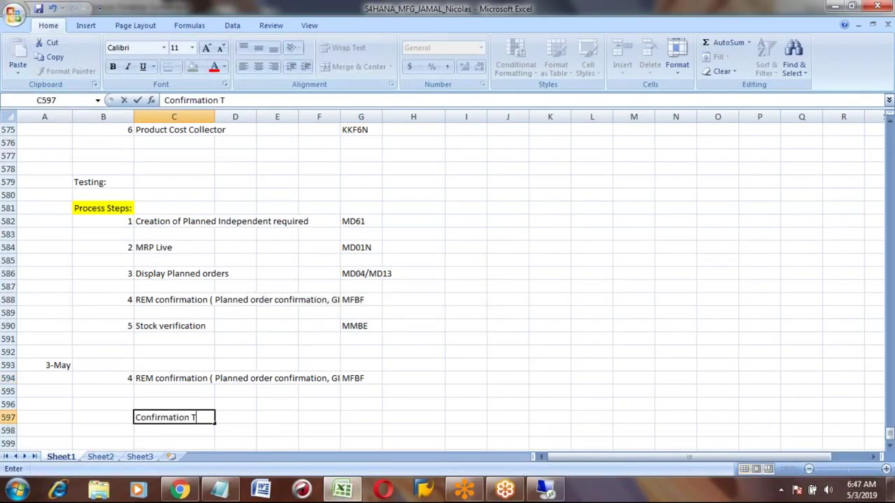
pyautogui.press('Return')
pyautogui.press('Return')
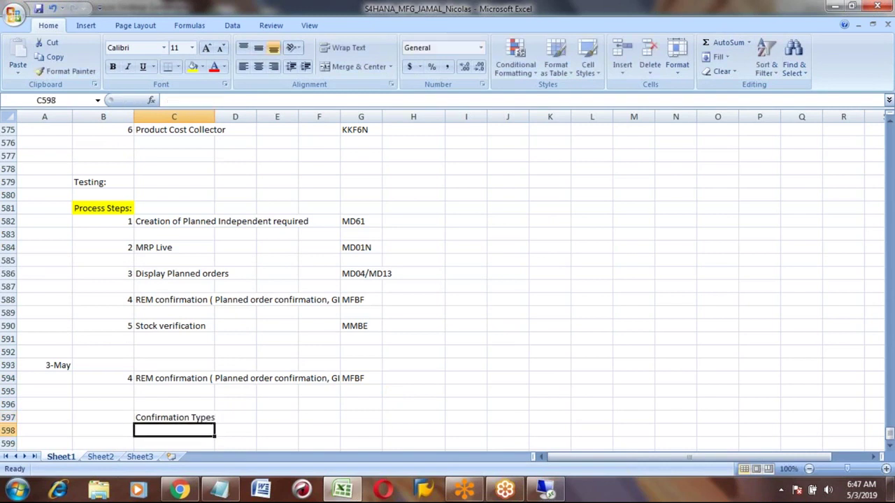
pyautogui.press('Left')
pyautogui.write('1')
pyautogui.press('Tab')
pyautogui.write('A')
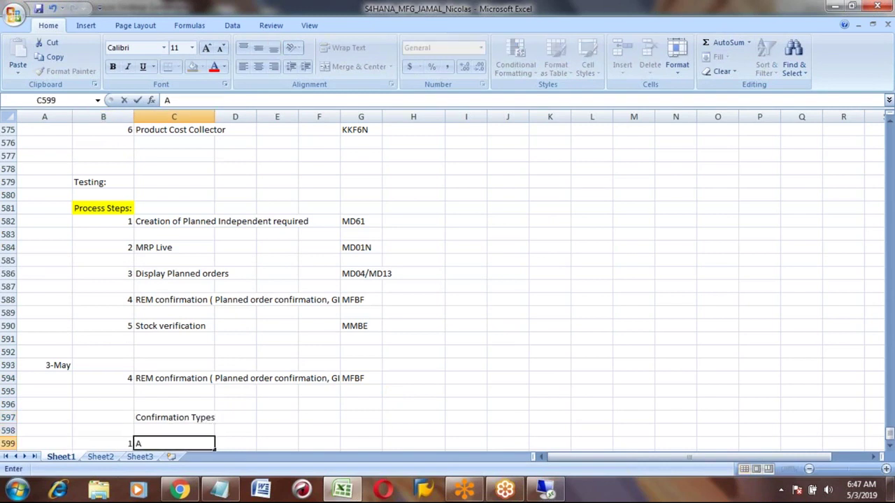
pyautogui.write('ssembly backflush')
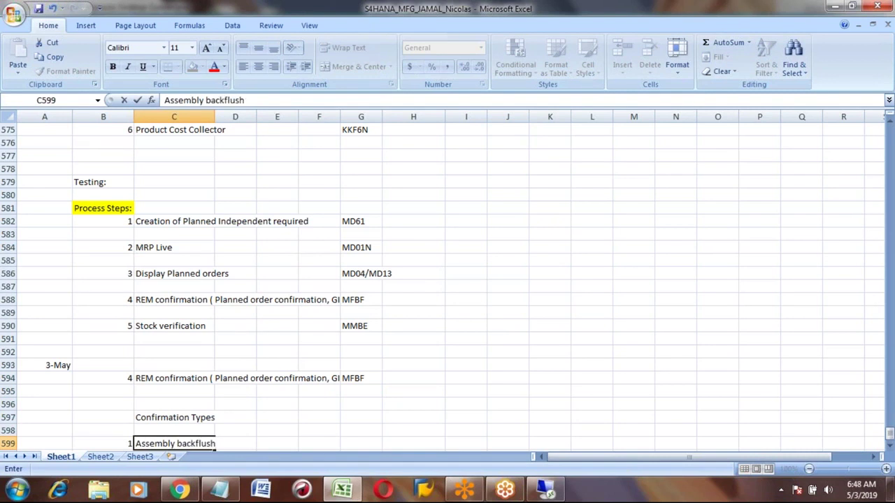
pyautogui.press('Return')
# Add entries 2 'Component backflush' and 3 'Activity backflush' to the list.
pyautogui.press('Down')
pyautogui.press('Left')
pyautogui.write('2')
pyautogui.press('Tab')
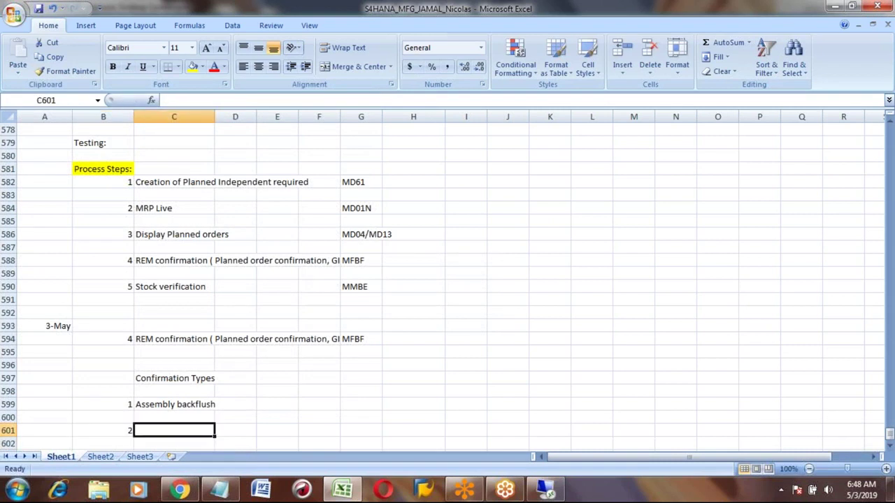
pyautogui.write('Compo')
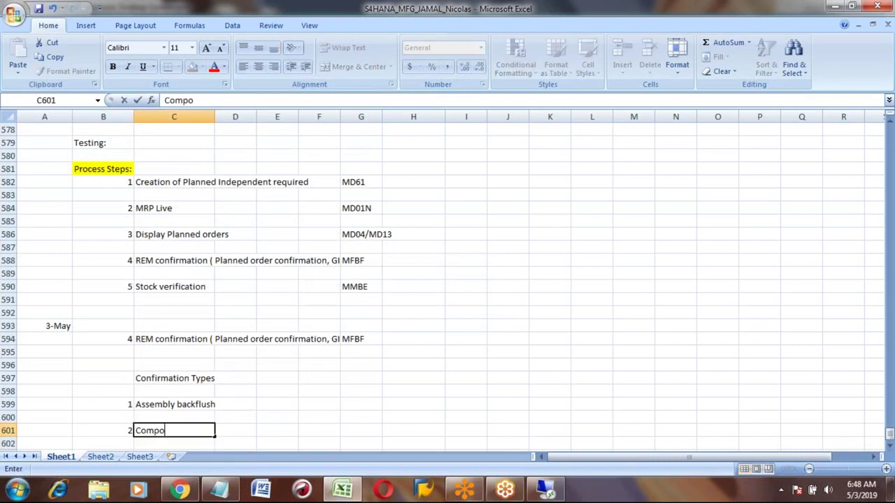
pyautogui.write('nent backf')
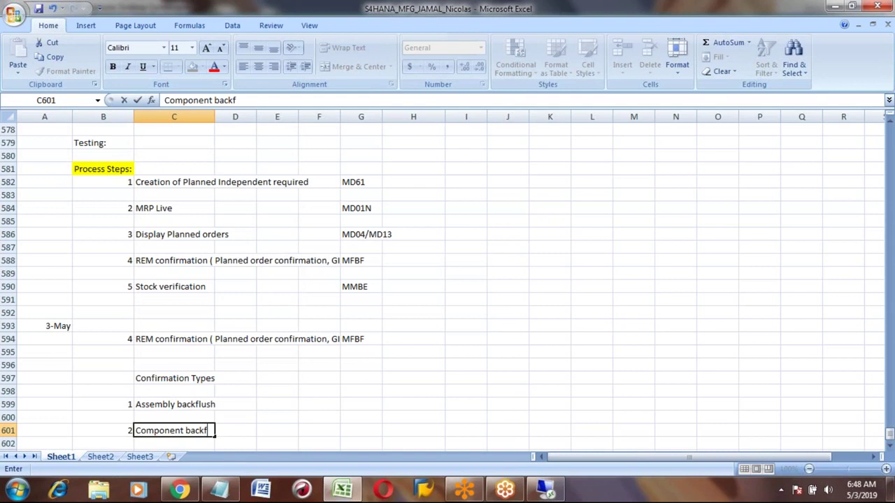
pyautogui.write('lush')
pyautogui.press('Return')
pyautogui.press('Return')
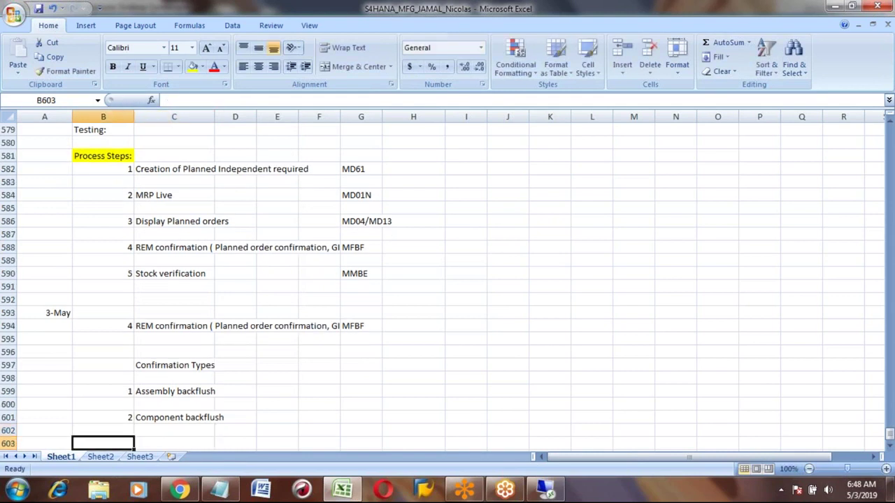
pyautogui.write('3')
pyautogui.press('Tab')
pyautogui.write('Ac')
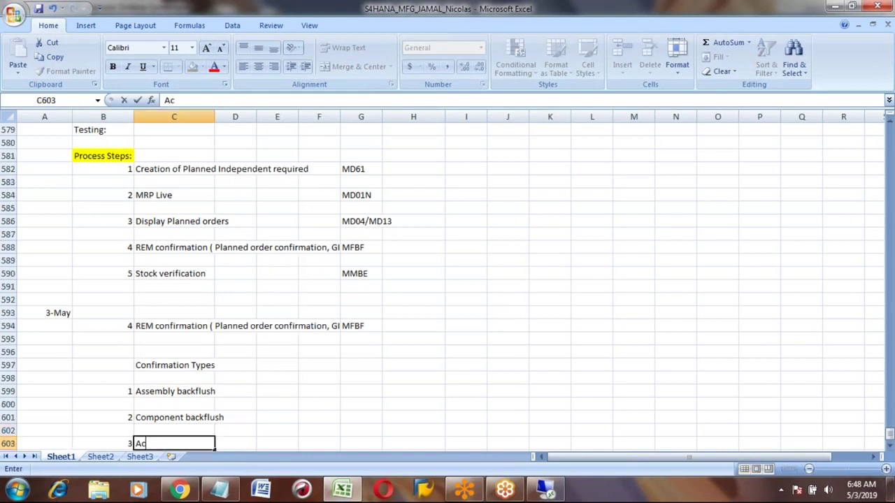
pyautogui.write('tivity backflush')
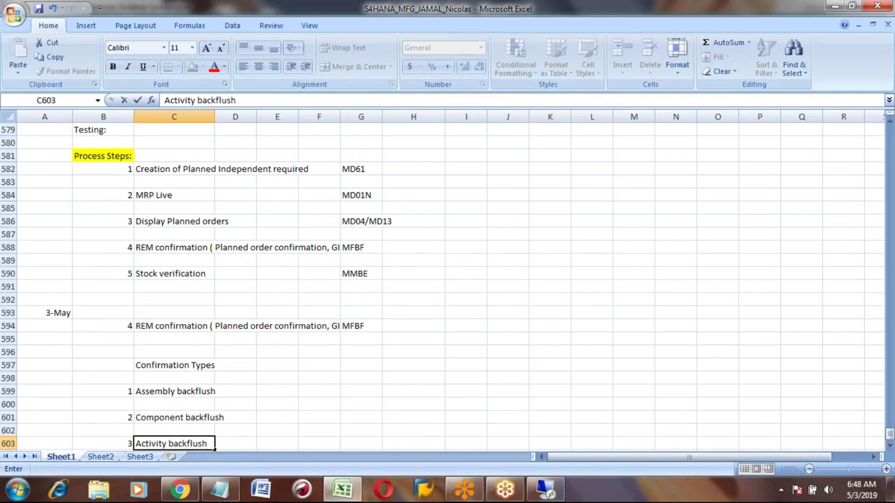
pyautogui.press('Return')
# Review the list and compare it with Assembly backflush on SAP's REM Confirmation screen.
pyautogui.press('Up')
pyautogui.press('Up')
pyautogui.press('Up')
pyautogui.press('Up')
pyautogui.press('Up')
pyautogui.press('Down')
pyautogui.press('Down')
pyautogui.press('Down')
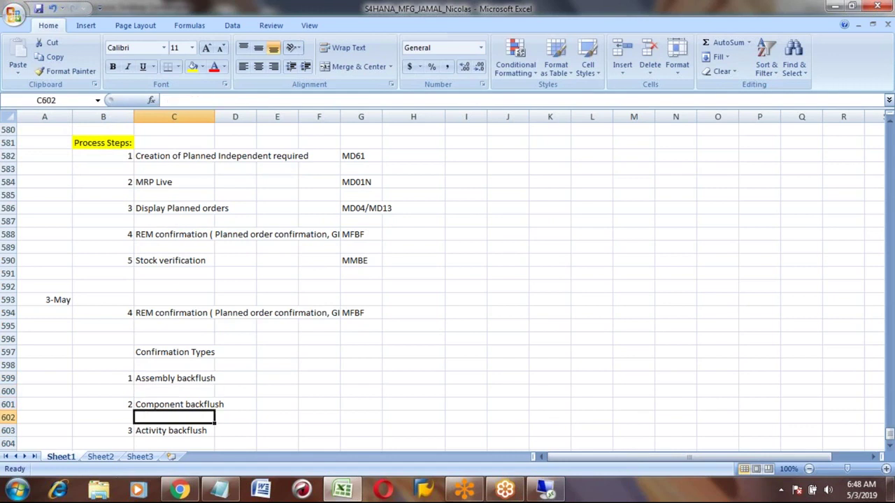
pyautogui.press('Down')
pyautogui.press('Down')
pyautogui.press('Down')
pyautogui.press('Down')
pyautogui.press('Down')
pyautogui.press('Up')
pyautogui.press('Up')
pyautogui.press('Up')
pyautogui.press('Up')
pyautogui.press('Up')
pyautogui.press('Up')
pyautogui.press('Up')
pyautogui.press('Up')
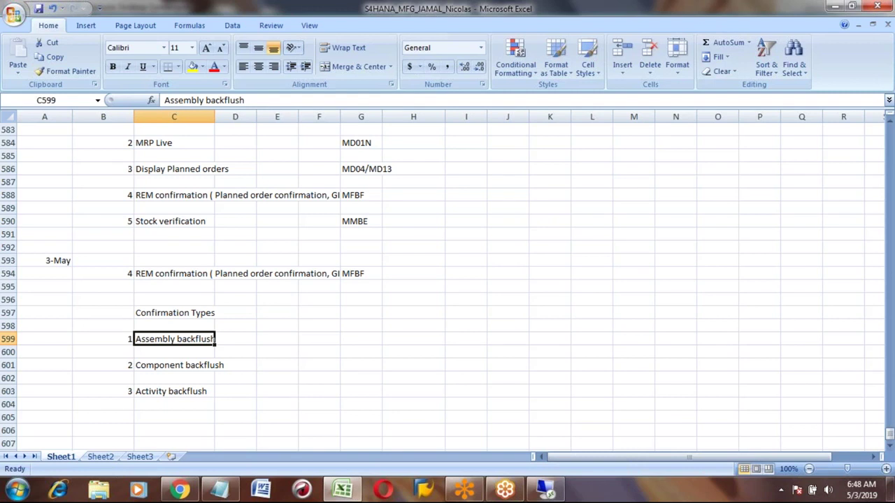
pyautogui.hotkey('alt', 'Tab')
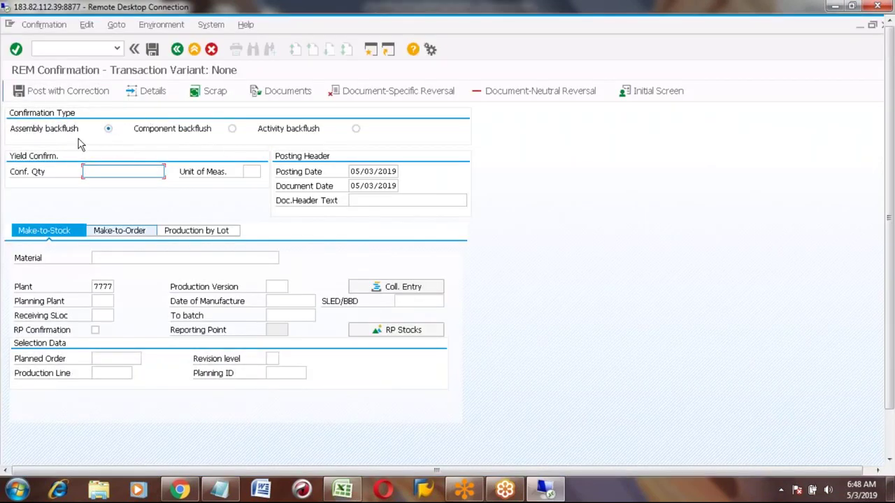
pyautogui.click(108, 130)
pyautogui.hotkey('alt', 'Tab')
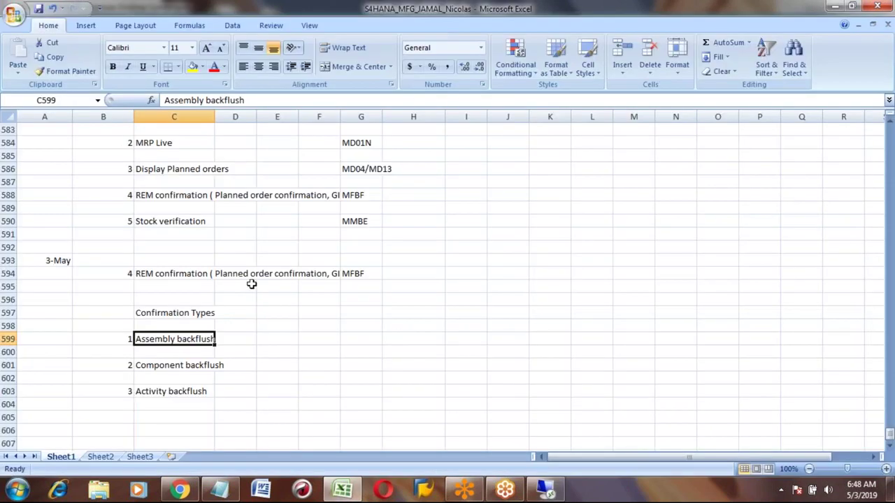
# Write 'Automatically Confimration, GI and GR)' in E599 beside Assembly backflush.
pyautogui.click(351, 340)
pyautogui.press('Left')
pyautogui.press('Left')
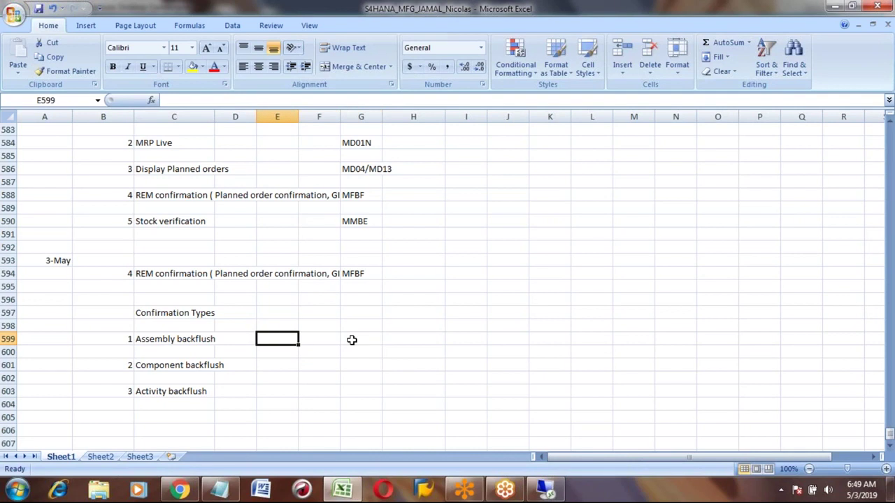
pyautogui.write('Aut')
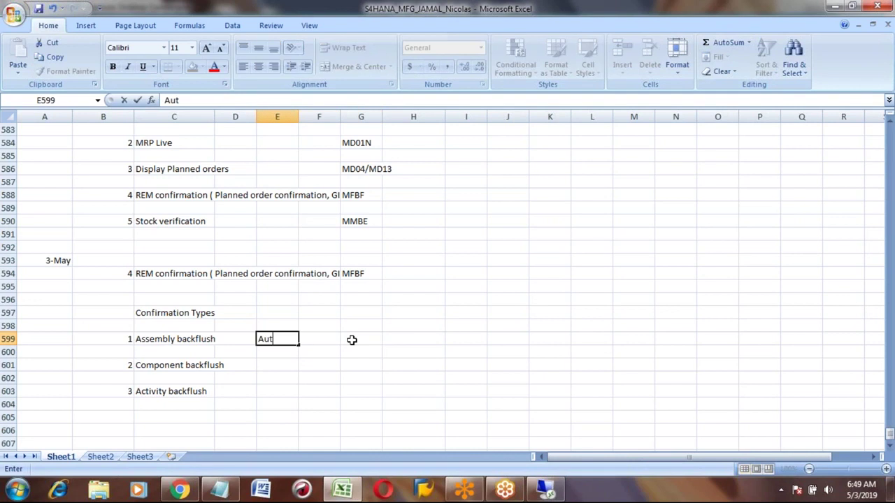
pyautogui.write('omatically')
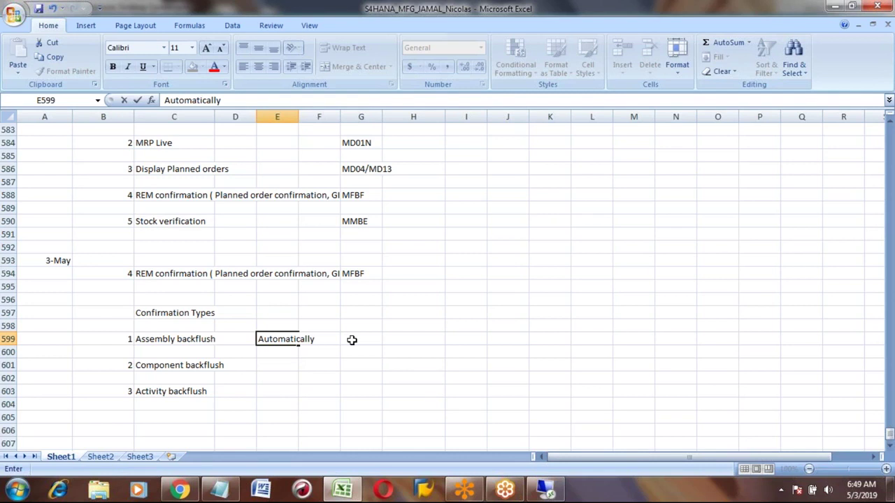
pyautogui.write('Confimration')
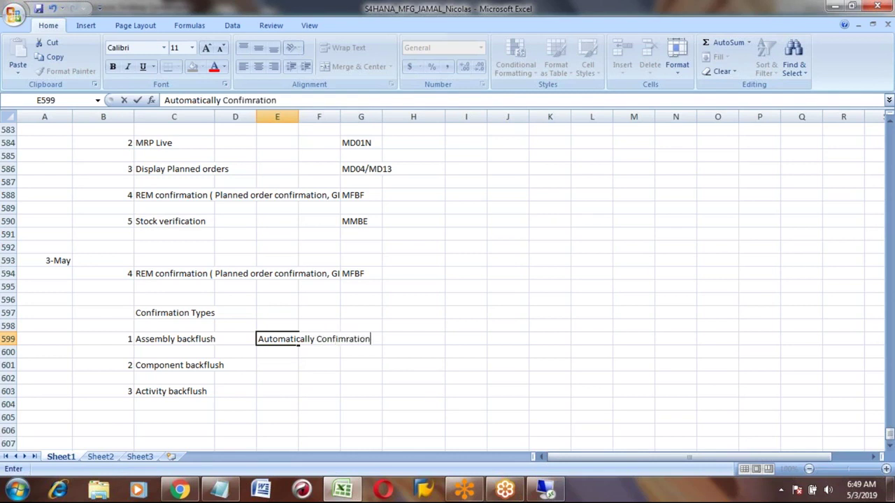
pyautogui.write(', GI and GR')
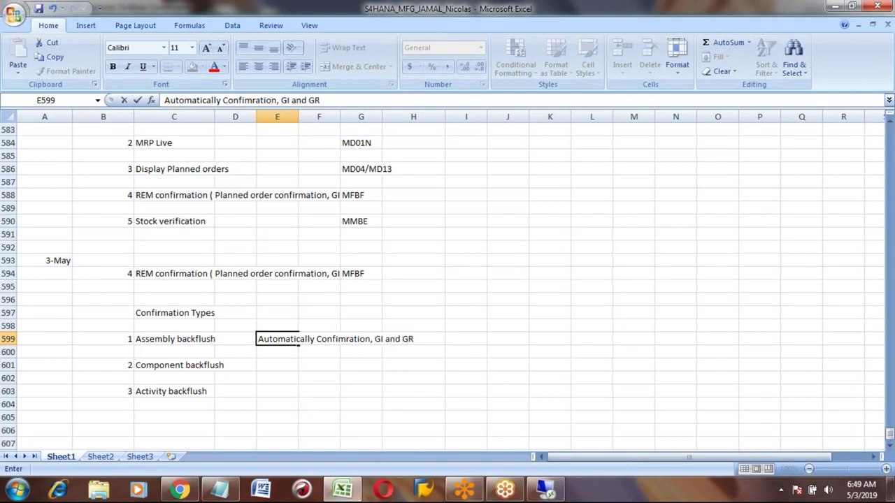
pyautogui.write(')')
pyautogui.press('Return')
pyautogui.click(298, 340)
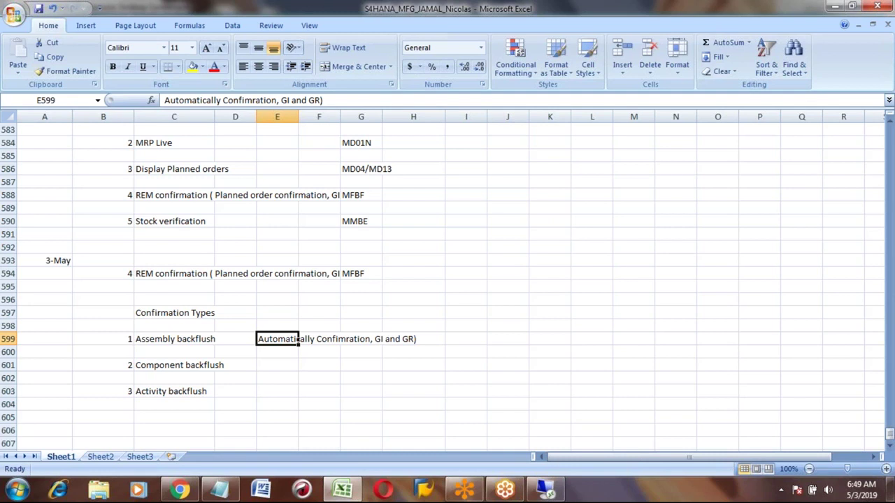
pyautogui.press('Down')
pyautogui.press('Down')
pyautogui.press('Left')
pyautogui.press('Left')
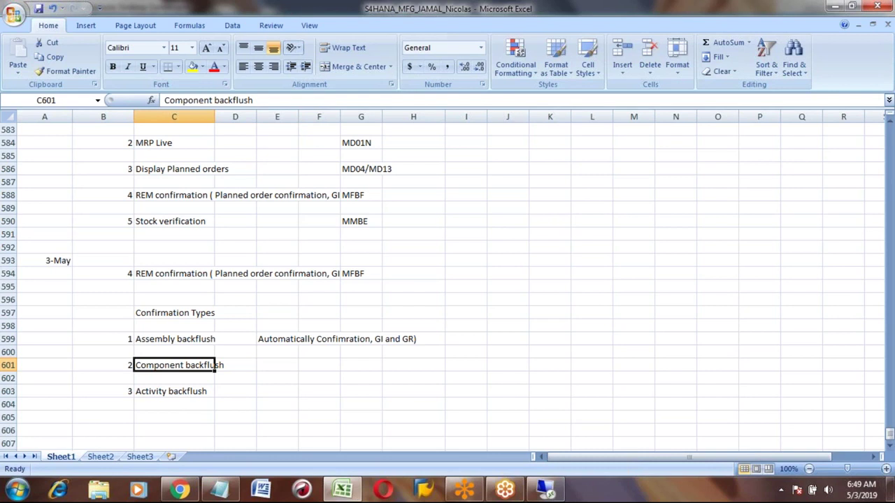
# Enter the note 'Automatic GI' in E601 beside Component backflush.
pyautogui.press('Right')
pyautogui.press('Right')
pyautogui.write('Au')
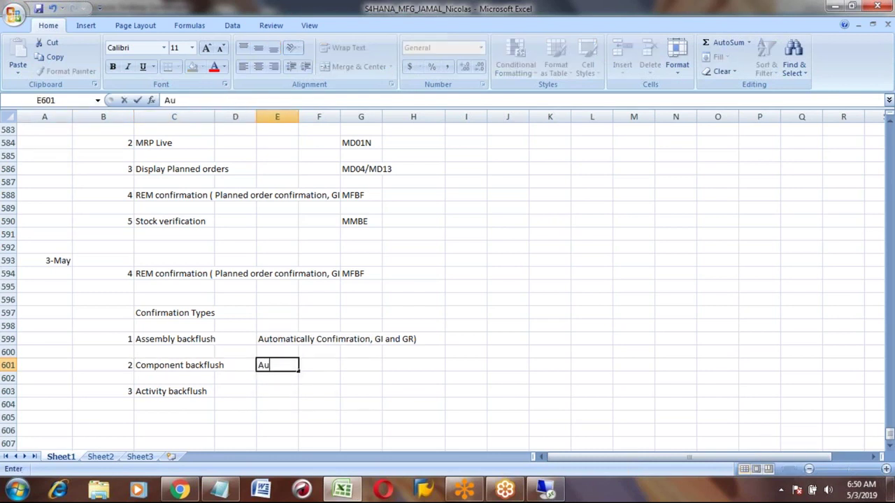
pyautogui.write('tomatically')
pyautogui.press('BackSpace')
pyautogui.press('BackSpace')
pyautogui.press('BackSpace')
pyautogui.press('BackSpace')
pyautogui.write('GI')
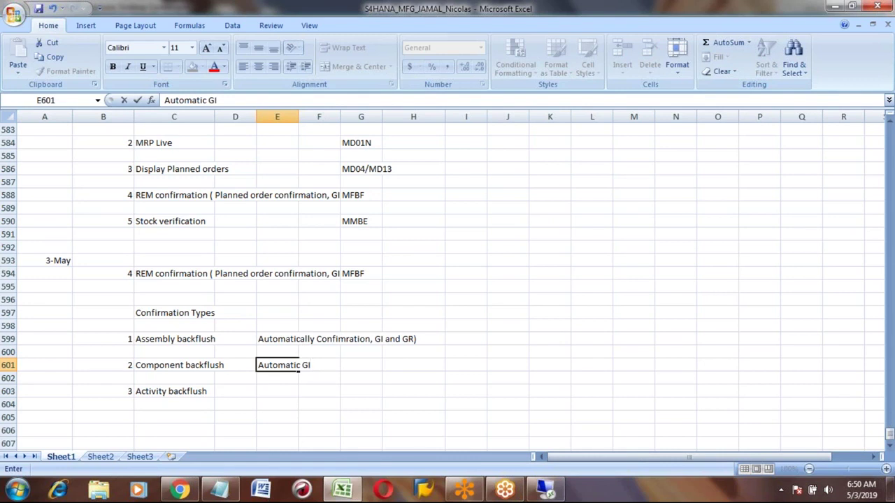
# Shorten 'Automatically' to 'Automatic' in the Assembly backflush note via the formula bar.
pyautogui.click(286, 339)
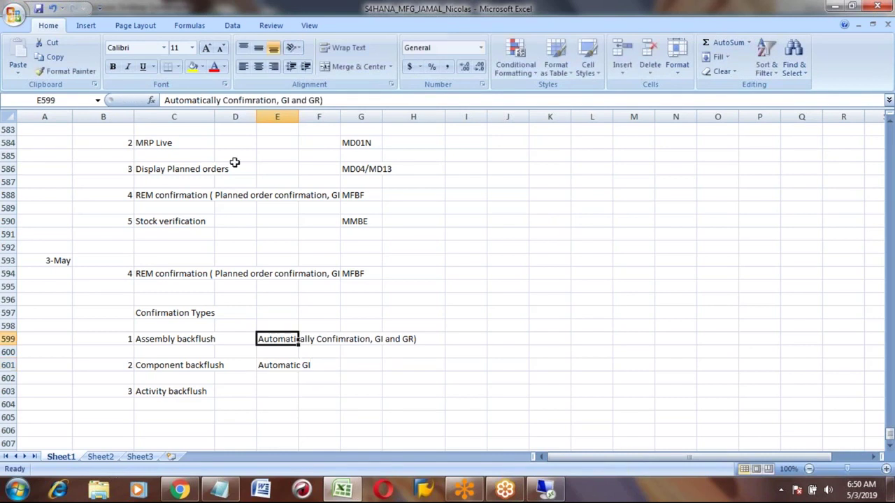
pyautogui.click(212, 100)
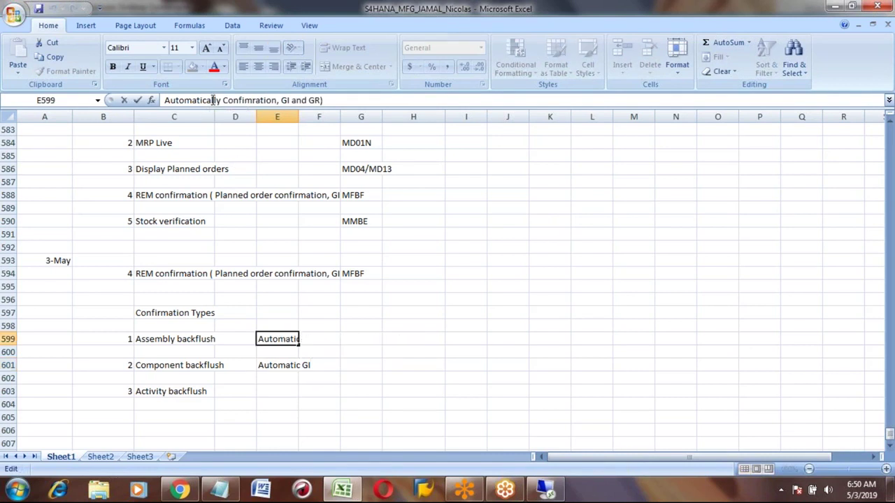
pyautogui.press('Left')
pyautogui.press('BackSpace')
pyautogui.press('BackSpace')
pyautogui.press('Delete')
pyautogui.press('Delete')
pyautogui.press('Return')
pyautogui.press('Down')
pyautogui.press('Down')
pyautogui.press('Down')
pyautogui.press('Left')
pyautogui.press('Left')
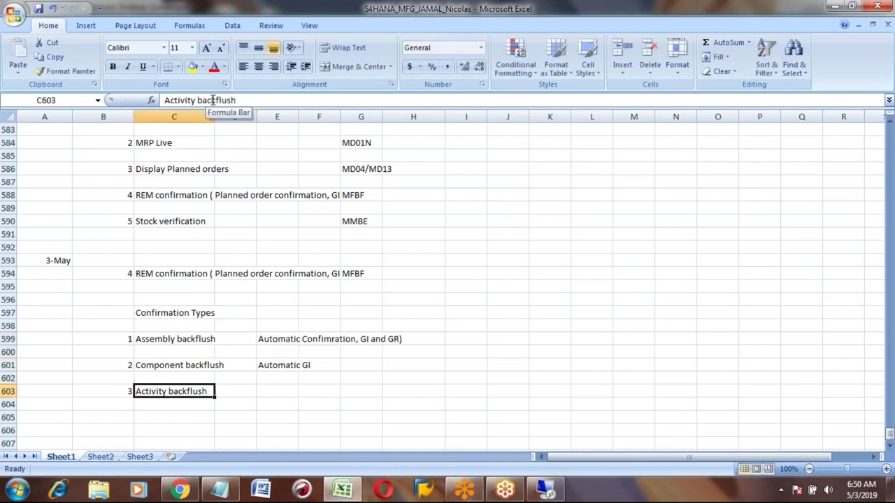
pyautogui.press('Right')
pyautogui.press('Right')
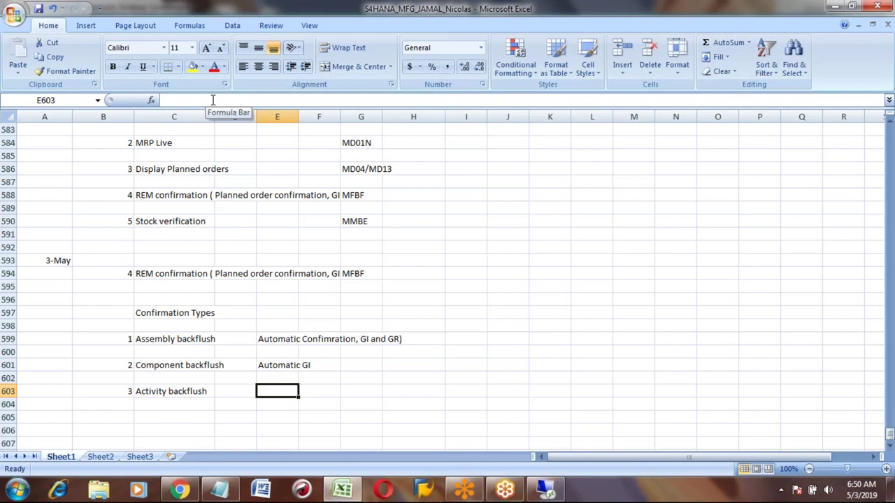
# Note 'Automatic Confirmation (Machin and Labor time)' beside Activity backflush.
pyautogui.write('Aut')
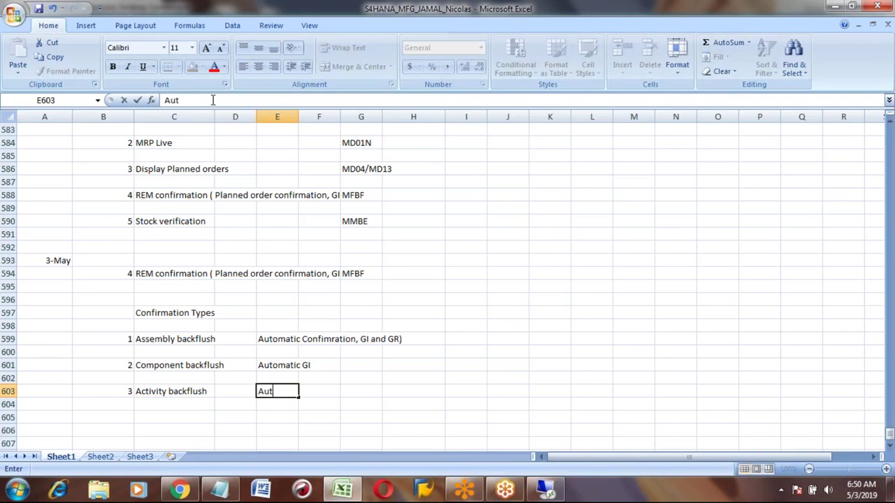
pyautogui.write('omatic Co')
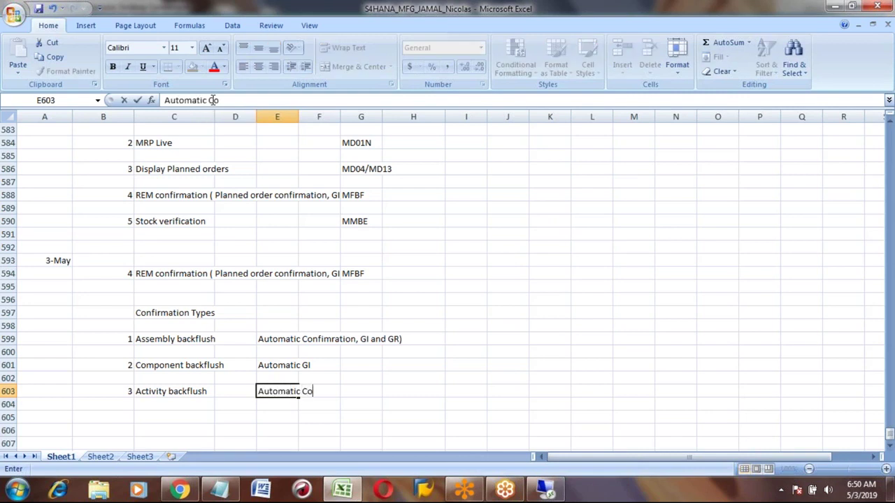
pyautogui.write('nfirmation')
pyautogui.press('Return')
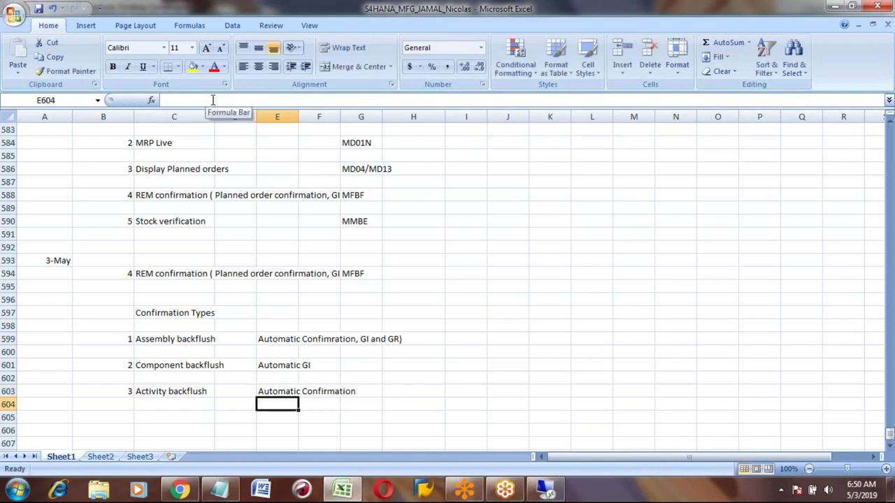
pyautogui.press('Up')
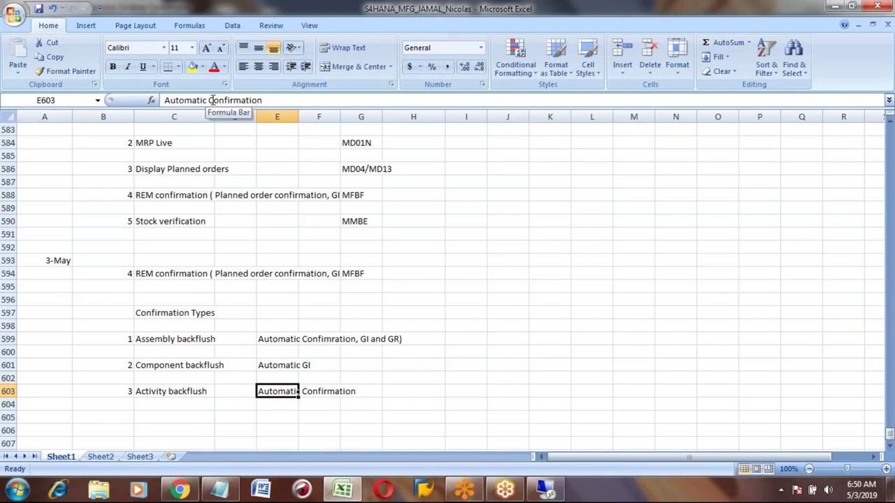
pyautogui.press('Up')
pyautogui.press('Up')
pyautogui.press('Up')
pyautogui.press('Up')
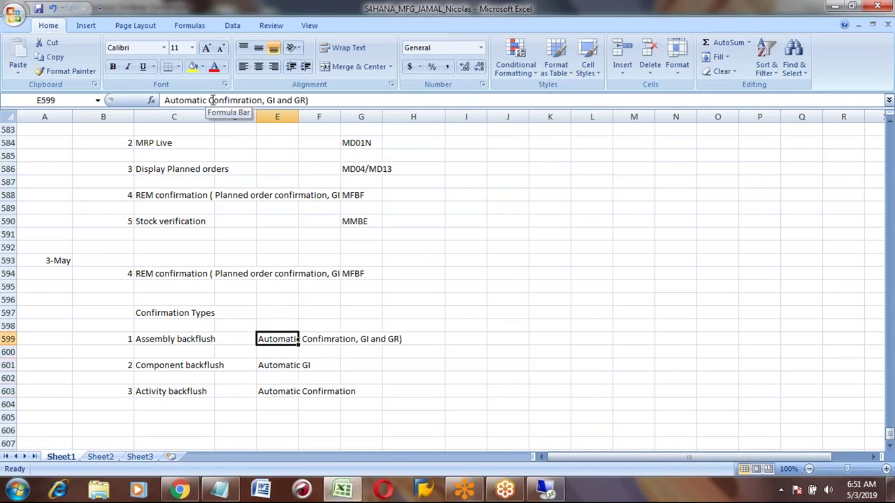
pyautogui.press('Down')
pyautogui.press('Down')
pyautogui.press('Down')
pyautogui.press('Down')
pyautogui.click(272, 100)
pyautogui.write('(')
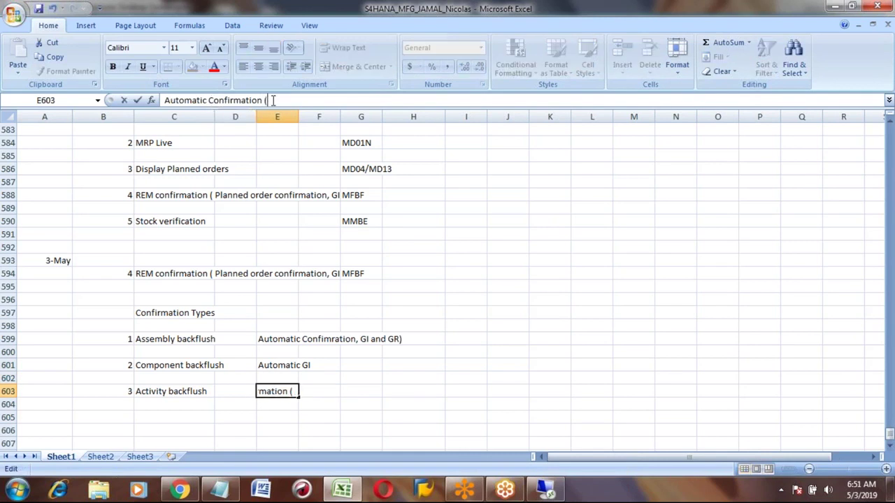
pyautogui.write('Machin and')
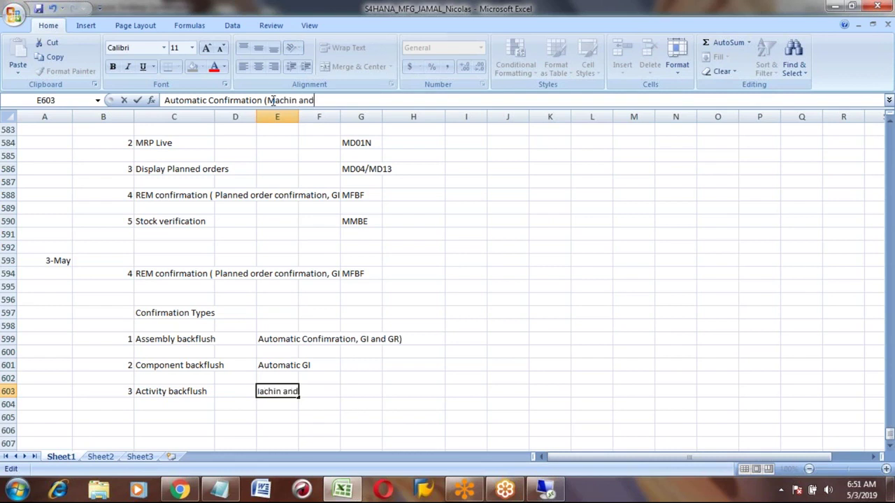
pyautogui.write(' Labor time)')
pyautogui.press('Return')
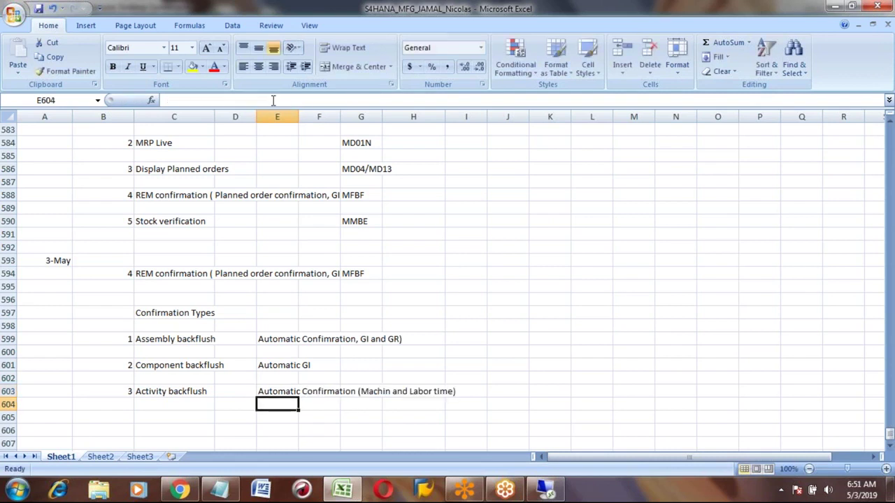
# Review the three backflush type notes, then switch back to SAP's REM Confirmation screen.
pyautogui.press('Up')
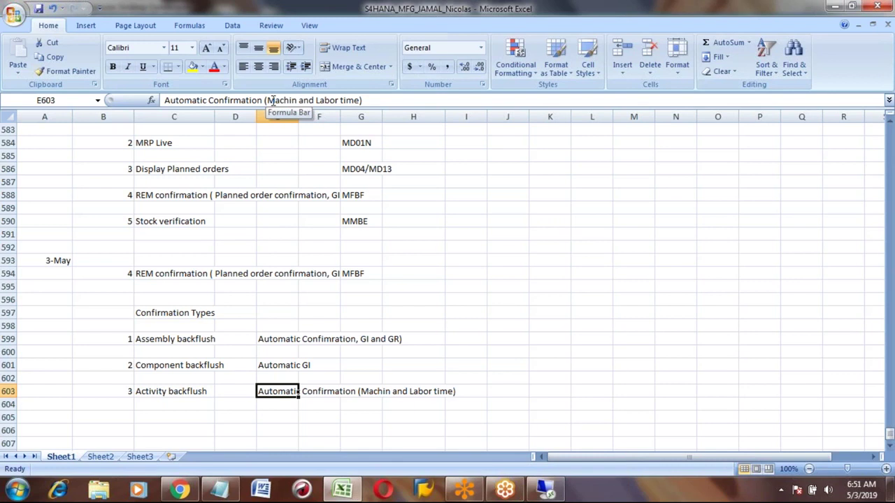
pyautogui.click(177, 339)
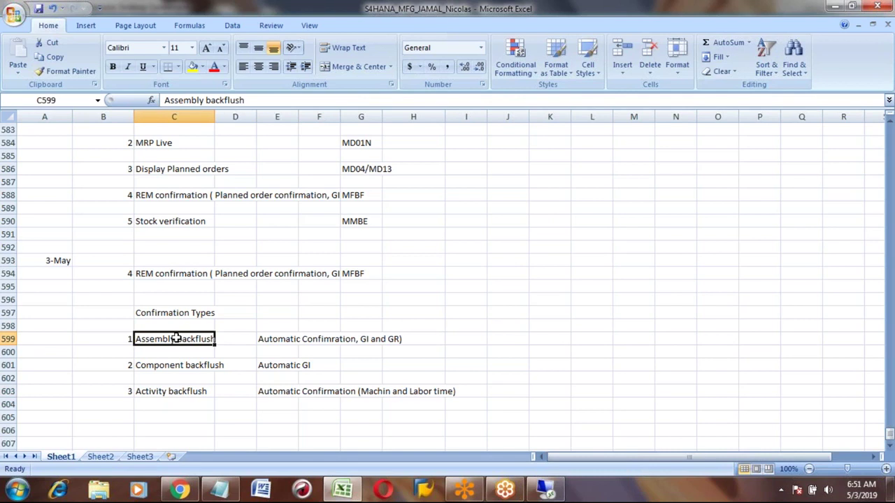
pyautogui.click(174, 368)
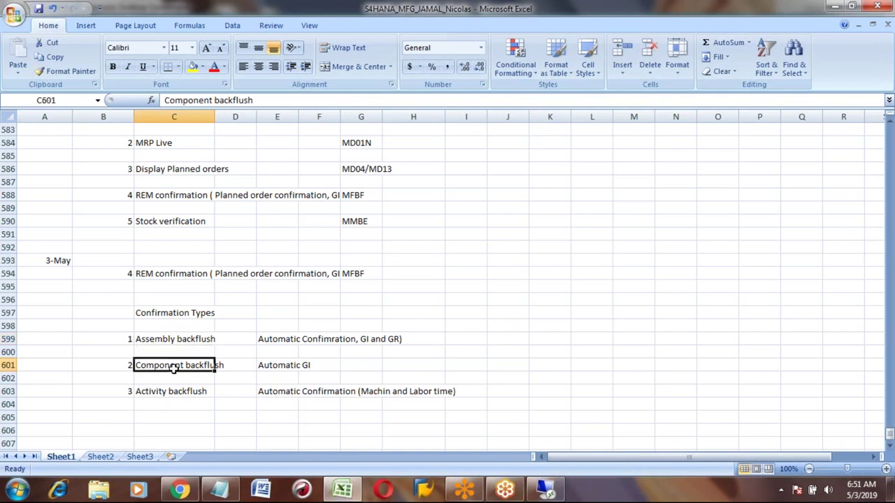
pyautogui.click(167, 392)
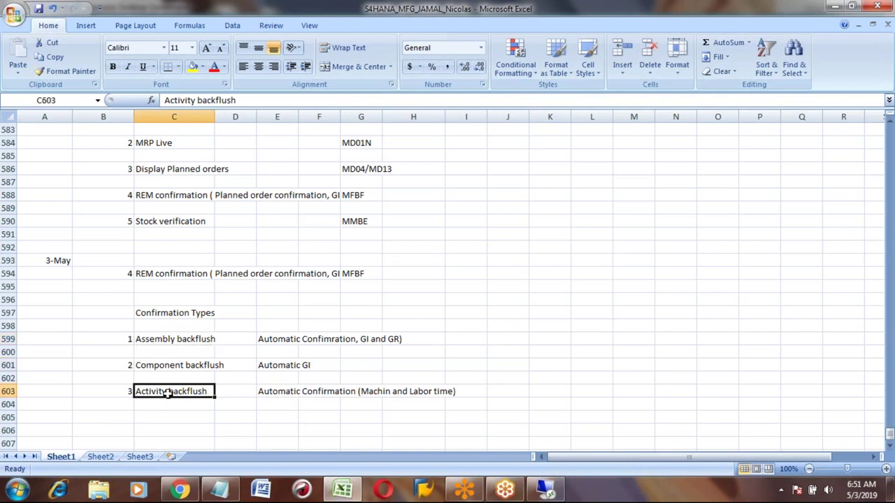
pyautogui.press('Up')
pyautogui.press('Up')
pyautogui.press('Up')
pyautogui.press('Up')
pyautogui.press('Right')
pyautogui.press('Right')
pyautogui.press('Down')
pyautogui.press('Down')
pyautogui.press('Down')
pyautogui.press('Down')
pyautogui.press('Up')
pyautogui.press('Up')
pyautogui.press('Up')
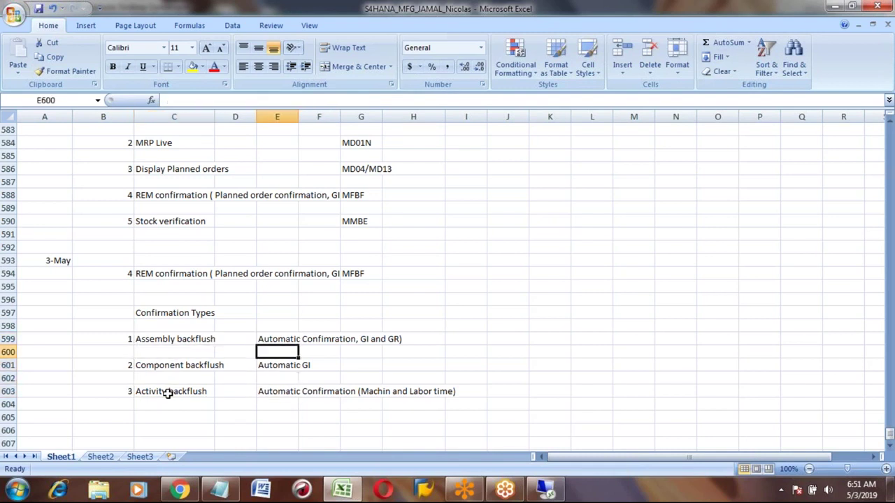
pyautogui.hotkey('alt', 'Tab')
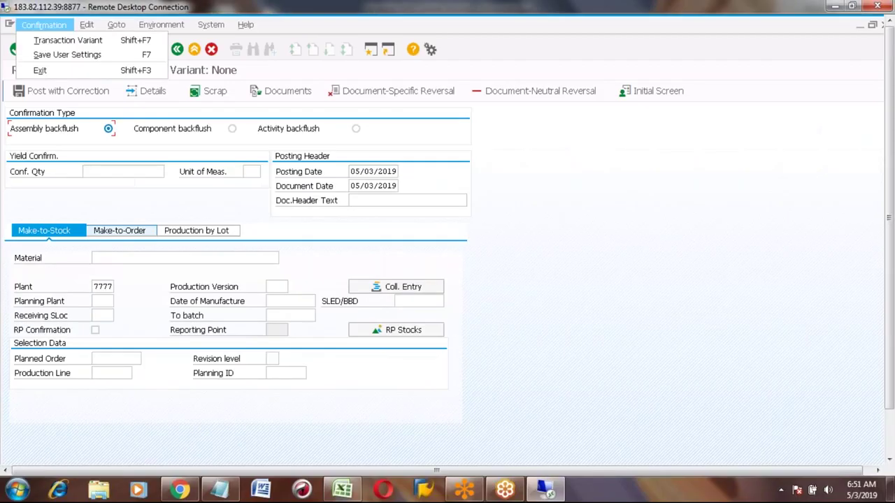
# Open a second SAP session and start MD04, the stock/requirements list.
pyautogui.click(109, 131)
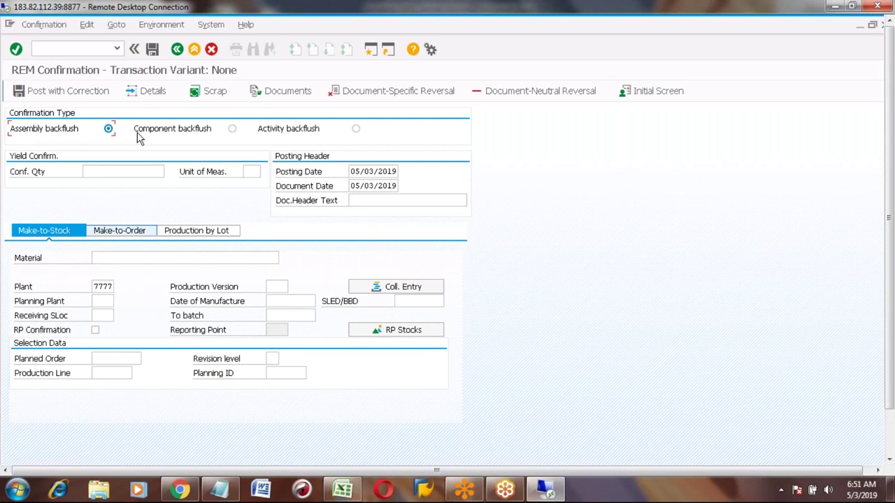
pyautogui.click(372, 51)
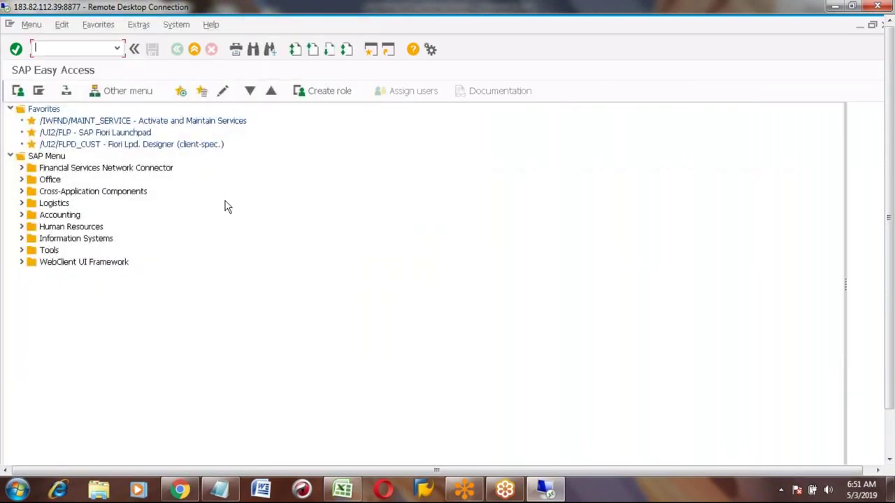
pyautogui.write('md04')
pyautogui.press('Return')
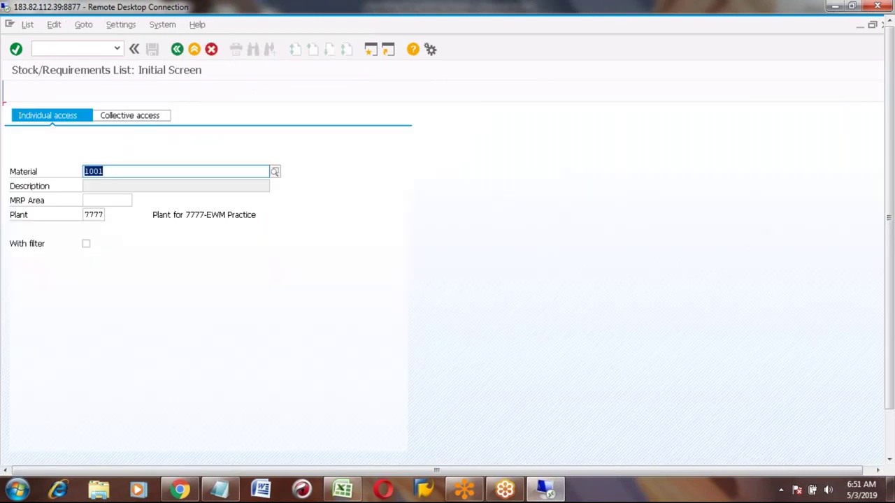
# Display the stock/requirements list for SUGAR_REM and note planned order 5910.
pyautogui.write('sugar')
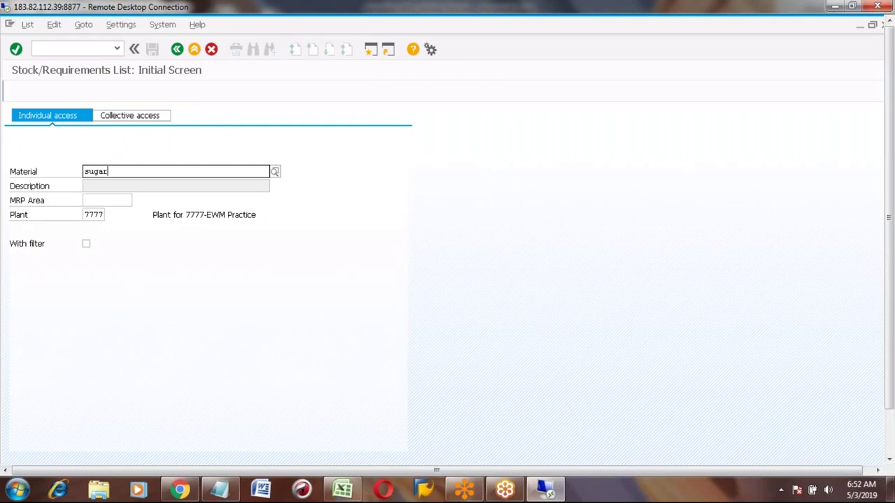
pyautogui.write('_')
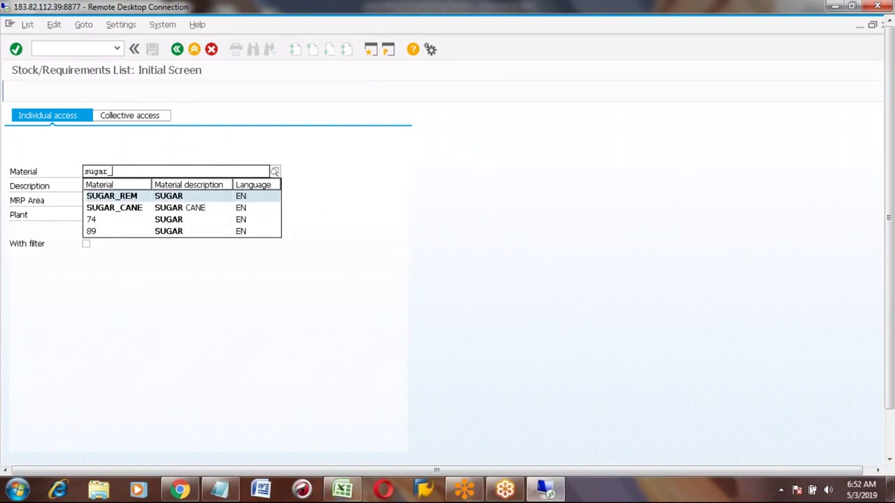
pyautogui.press('Return')
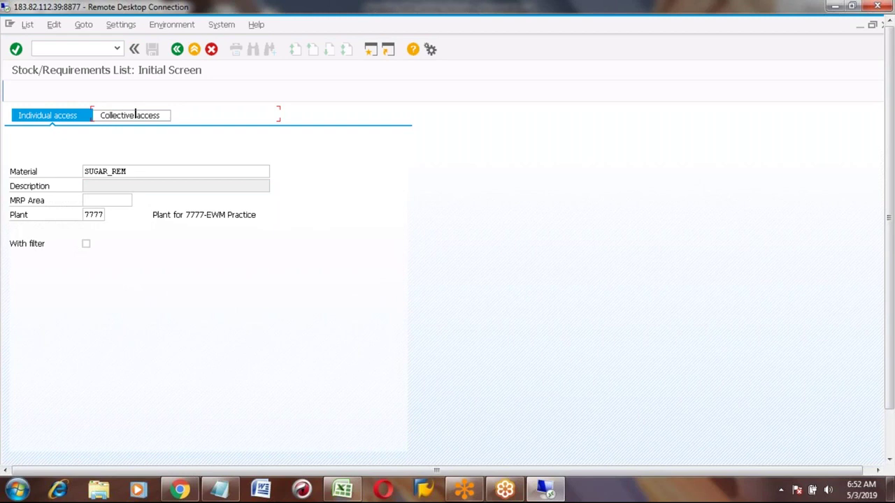
pyautogui.press('Return')
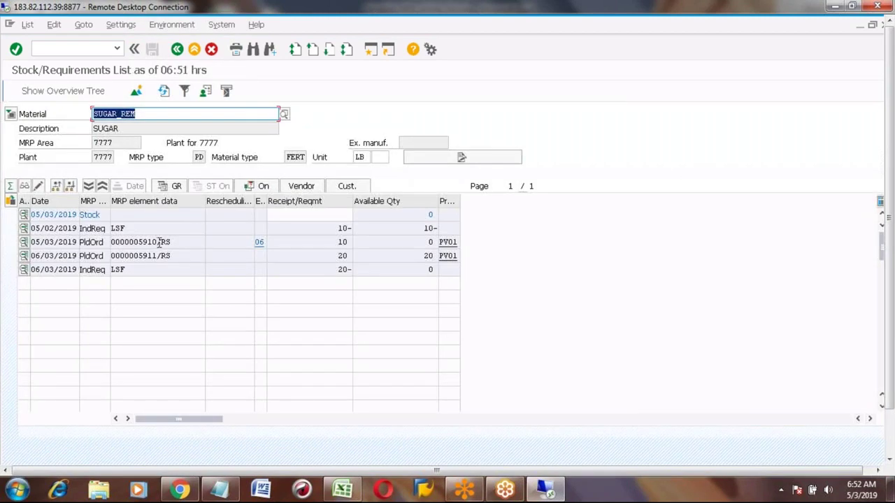
pyautogui.click(160, 242)
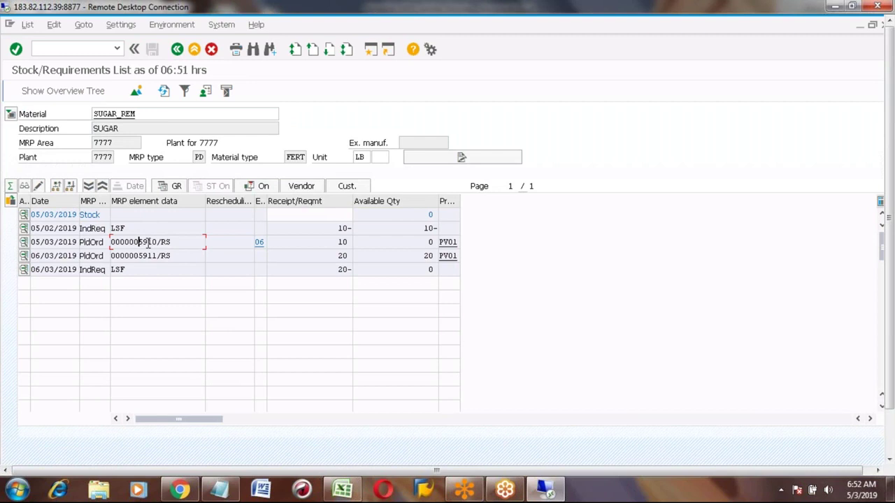
pyautogui.moveTo(139, 242); pyautogui.dragTo(157, 240)
pyautogui.click(157, 242)
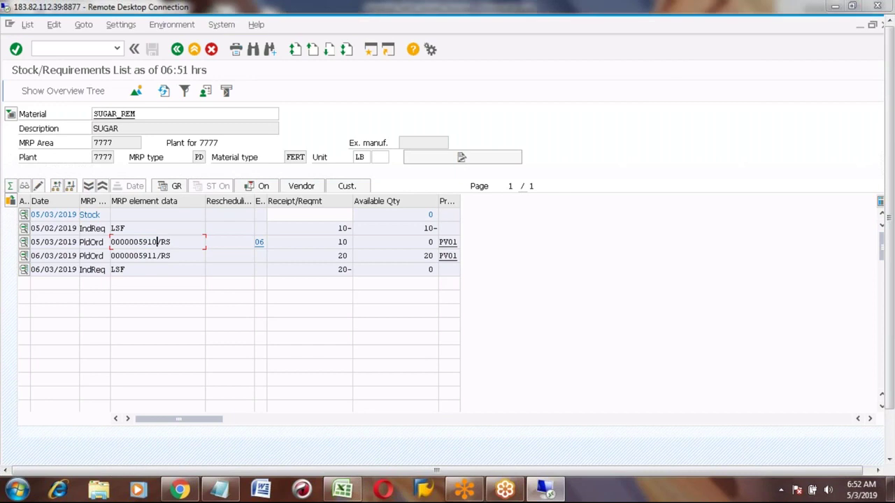
pyautogui.hotkey('alt', 'Tab')
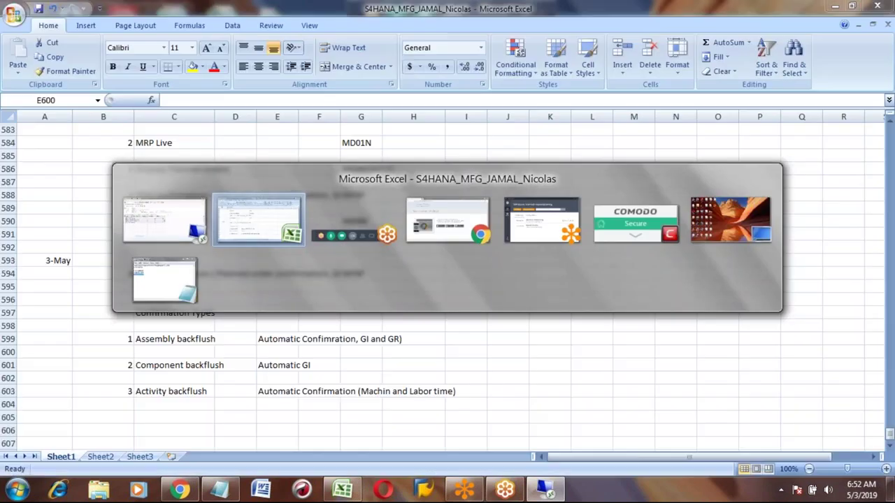
# Bring the REM Confirmation window back to the front.
pyautogui.click(890, 447)
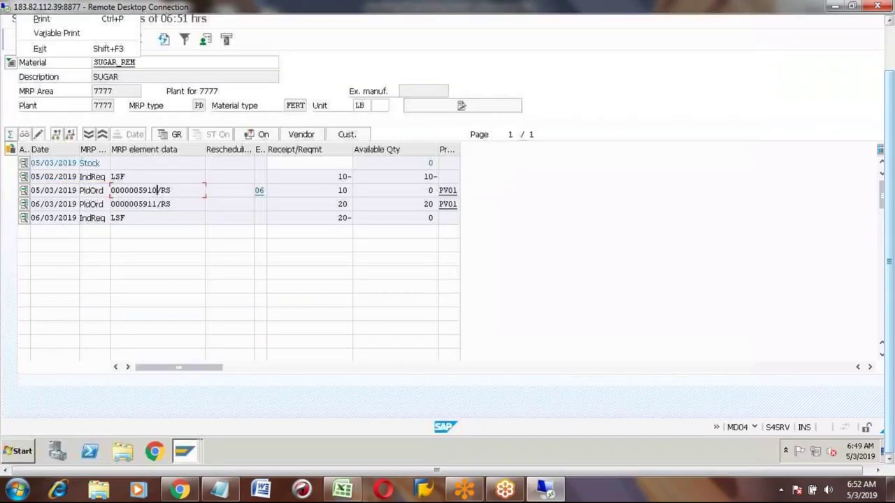
pyautogui.click(186, 453)
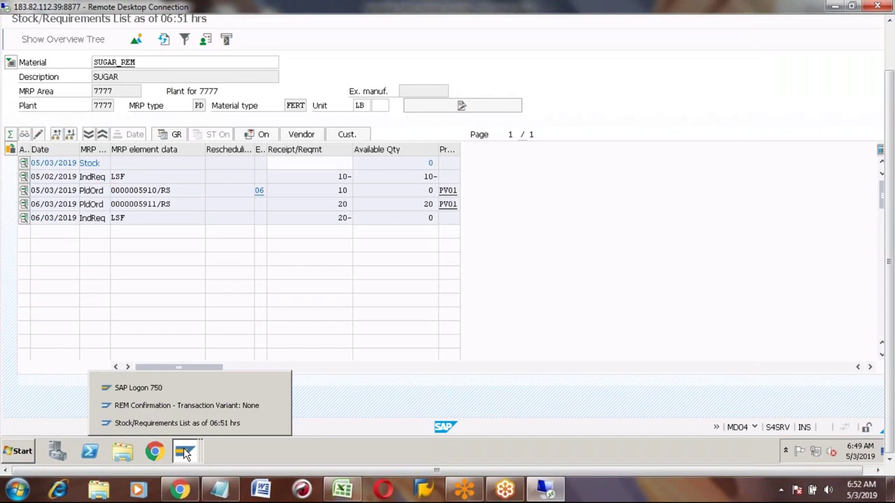
pyautogui.click(168, 406)
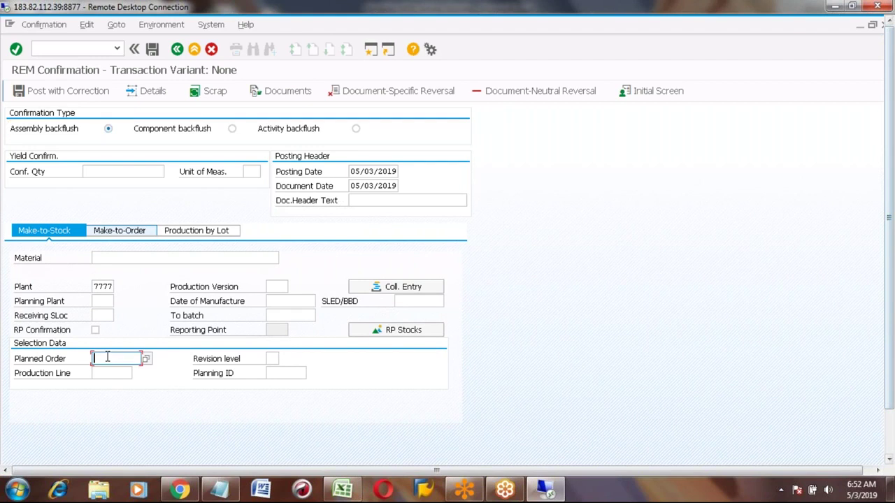
# Load planned order 5910, filling in SUGAR_REM, 10 LB and version PV01.
pyautogui.write('5910')
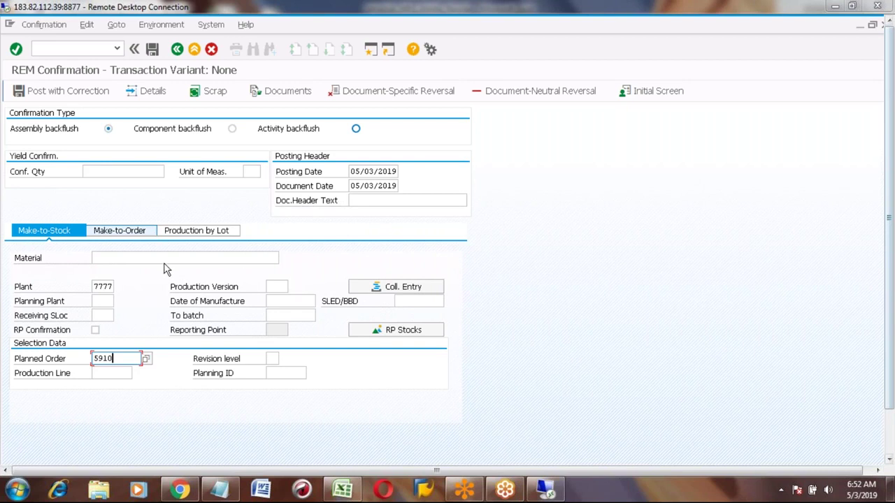
pyautogui.click(277, 257)
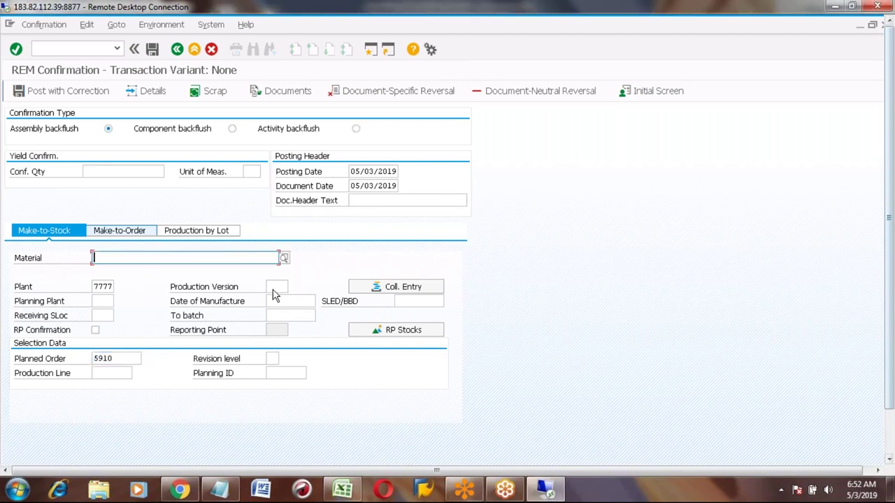
pyautogui.click(276, 287)
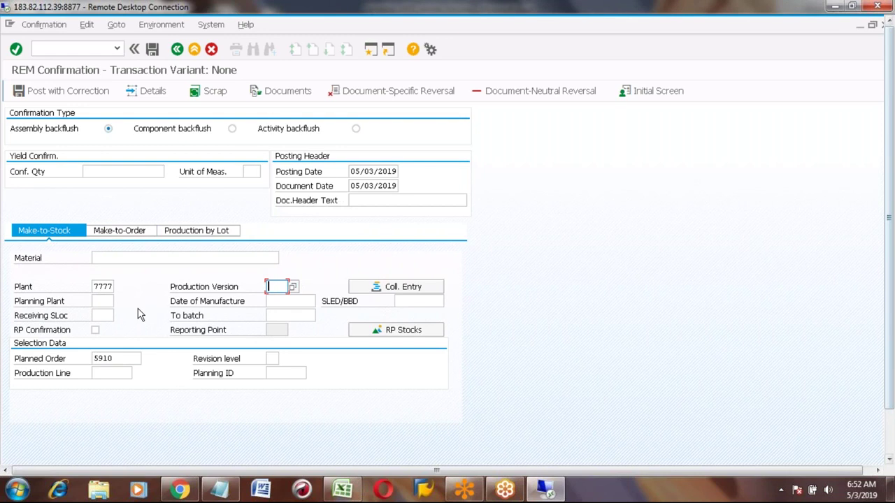
pyautogui.click(119, 359)
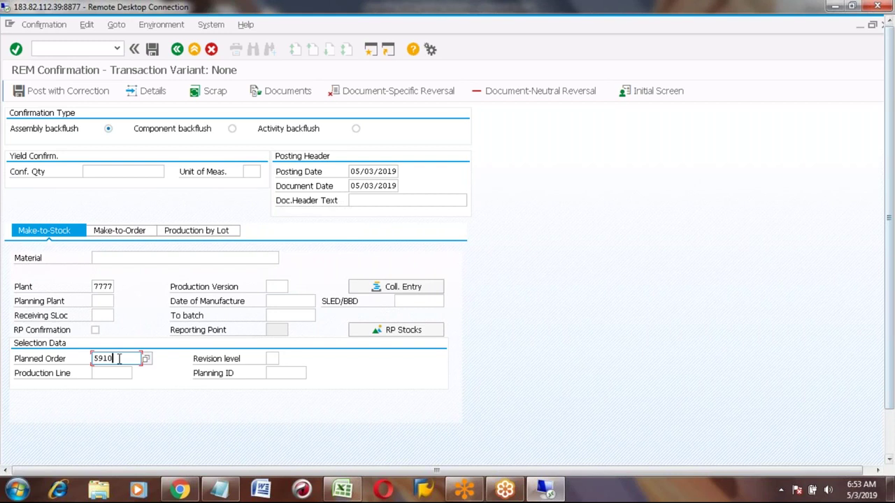
pyautogui.press('Return')
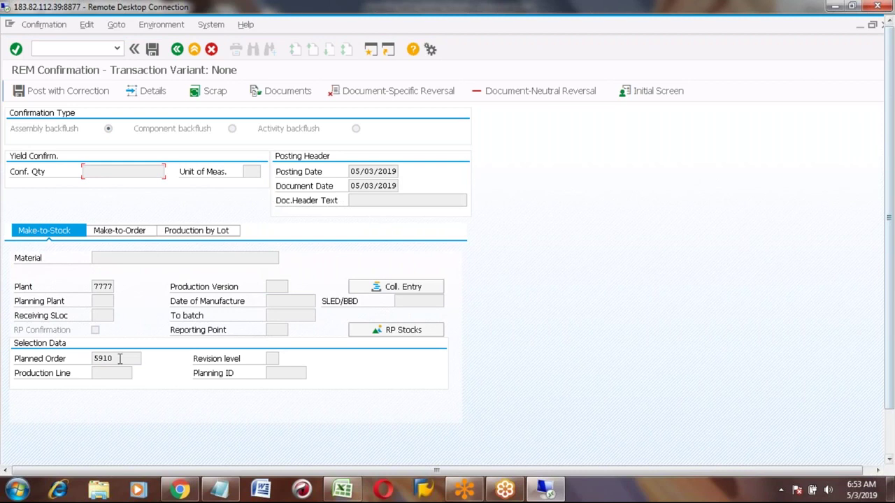
pyautogui.click(890, 442)
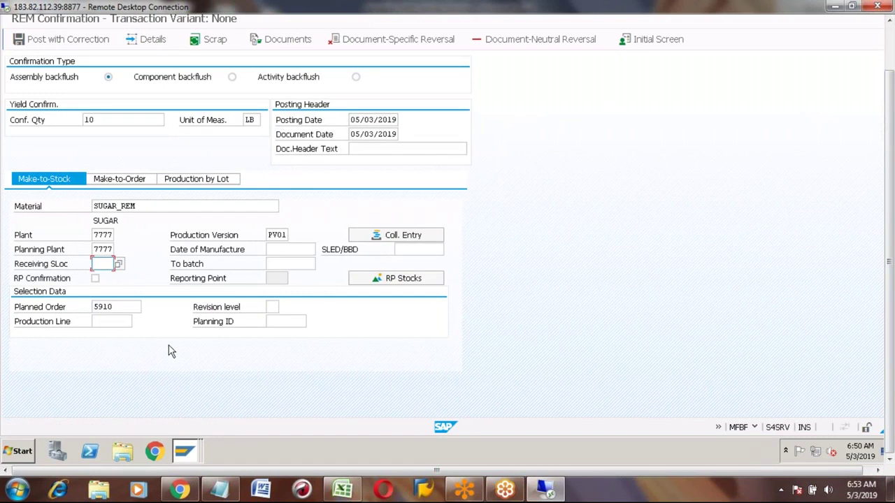
# Enter 0001 as the receiving storage location for the SUGAR_REM confirmation.
pyautogui.click(103, 206)
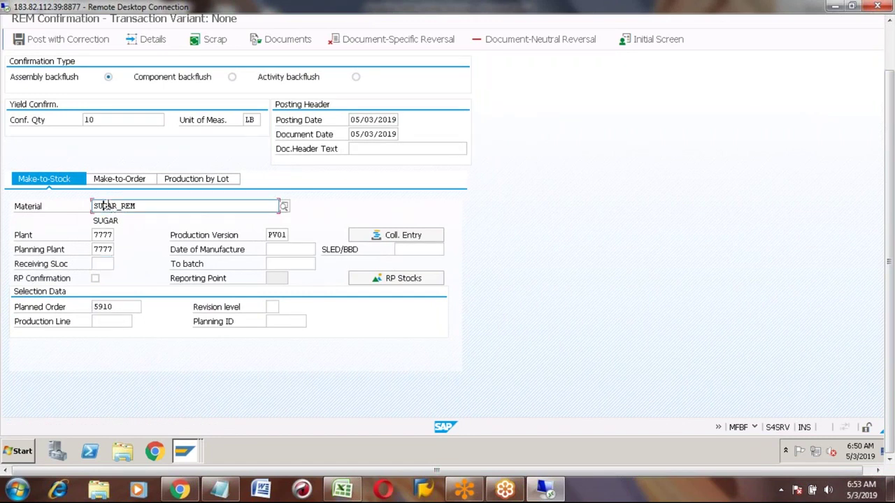
pyautogui.click(101, 264)
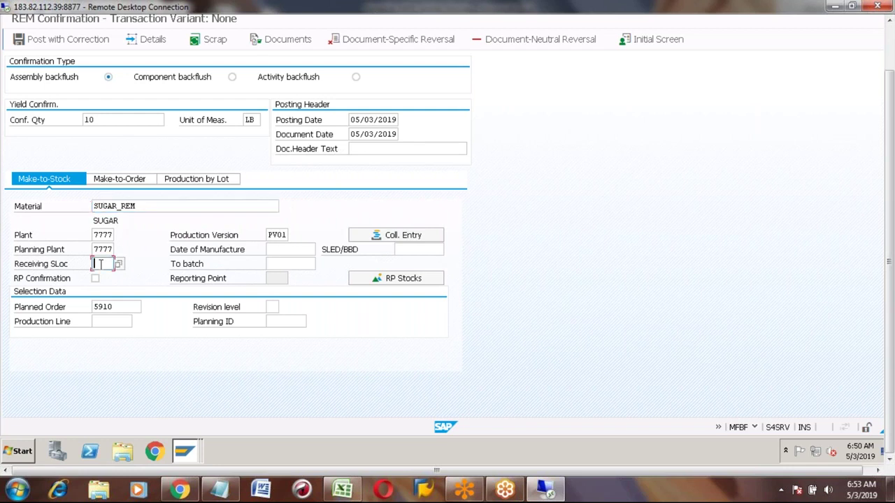
pyautogui.write('0001')
pyautogui.click(102, 119)
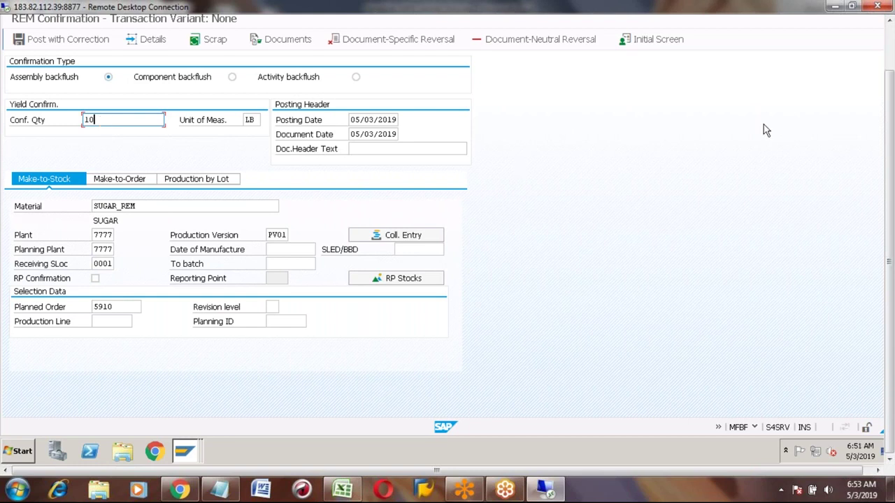
pyautogui.click(891, 60)
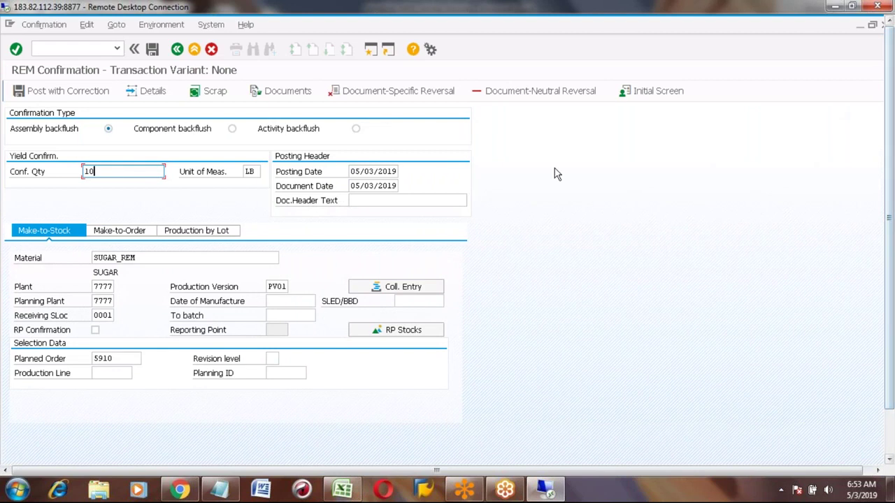
# Review component SUGAR_CANE (20 LB, movement 261), then open a new SAP session.
pyautogui.click(61, 94)
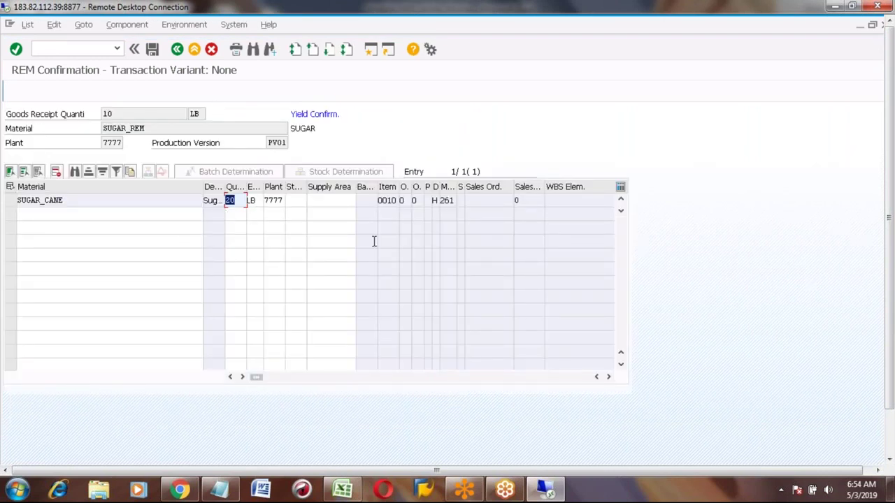
pyautogui.click(447, 201)
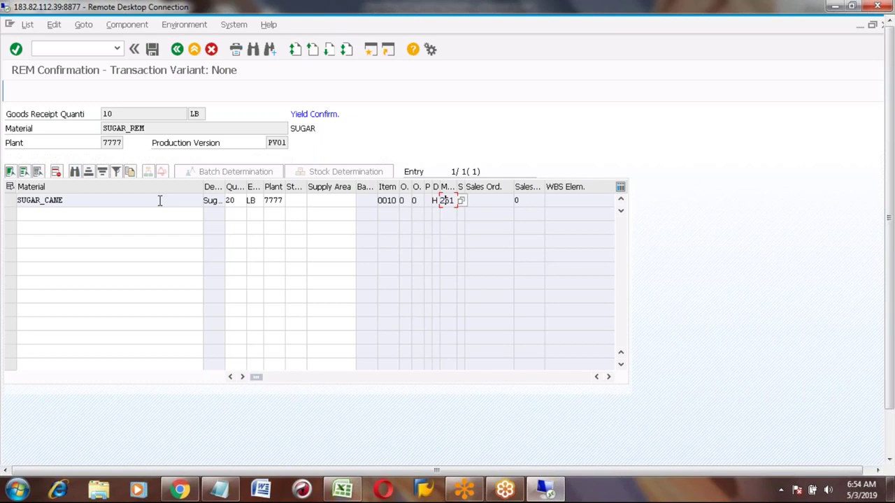
pyautogui.click(370, 52)
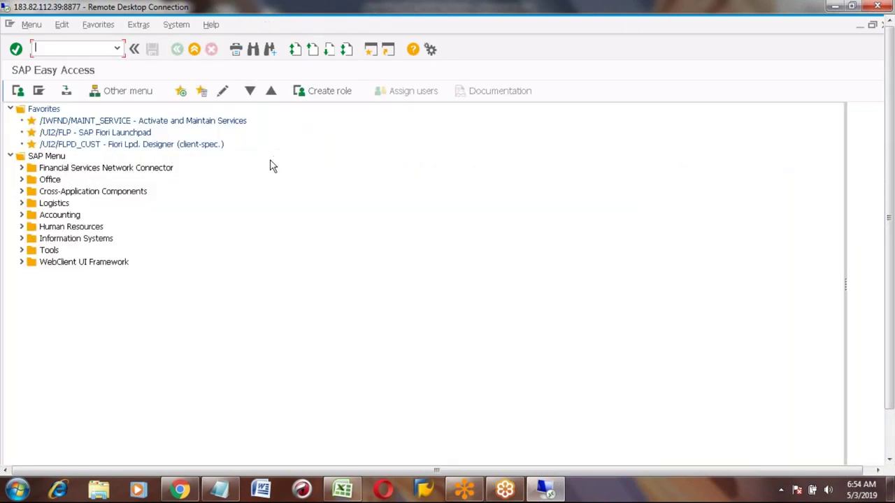
# Open the SUGAR_REM rate routing in CA23 for plant 7777 with Group cleared.
pyautogui.write('cs')
pyautogui.press('BackSpace')
pyautogui.write('a23')
pyautogui.press('Return')
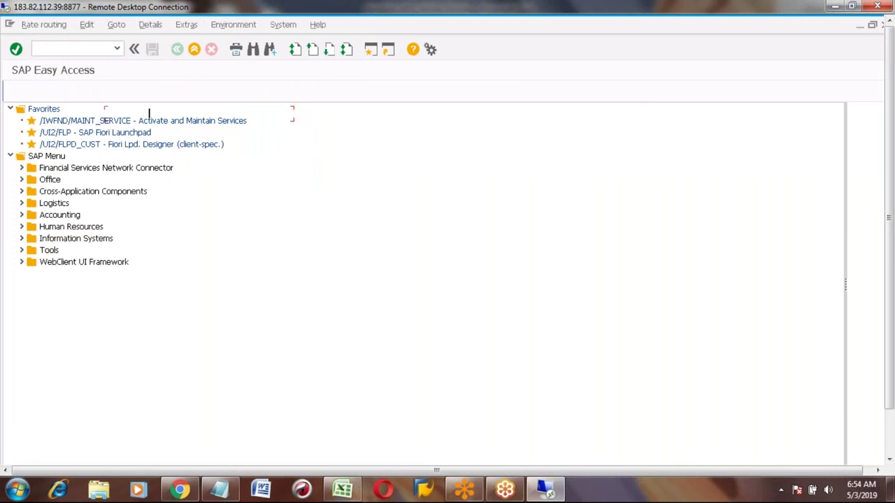
pyautogui.press('Return')
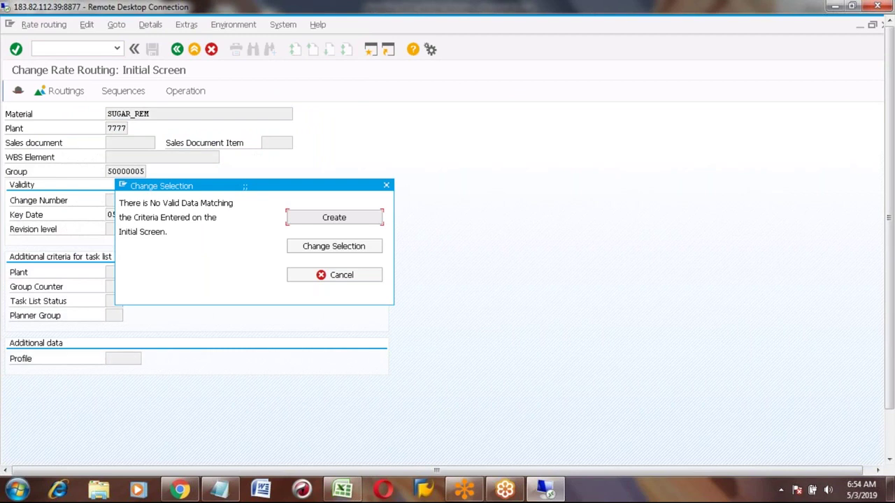
pyautogui.press('Escape')
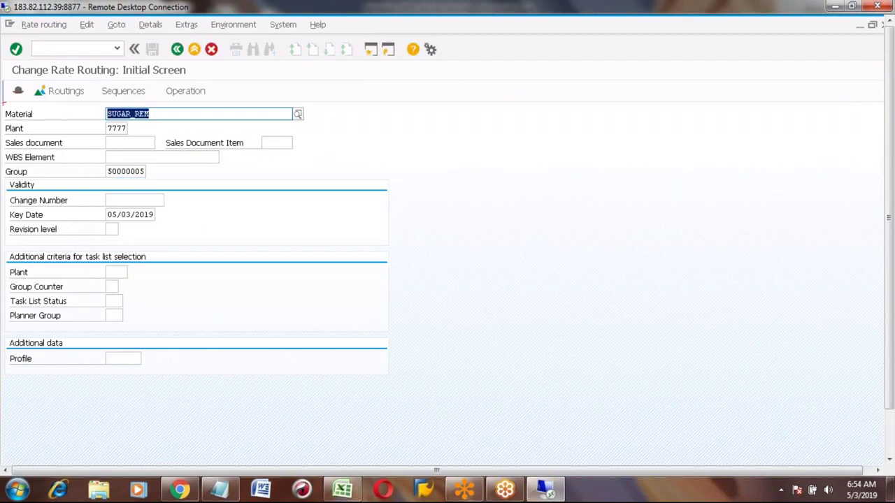
pyautogui.press('Tab')
pyautogui.press('Tab')
pyautogui.press('Tab')
pyautogui.press('Tab')
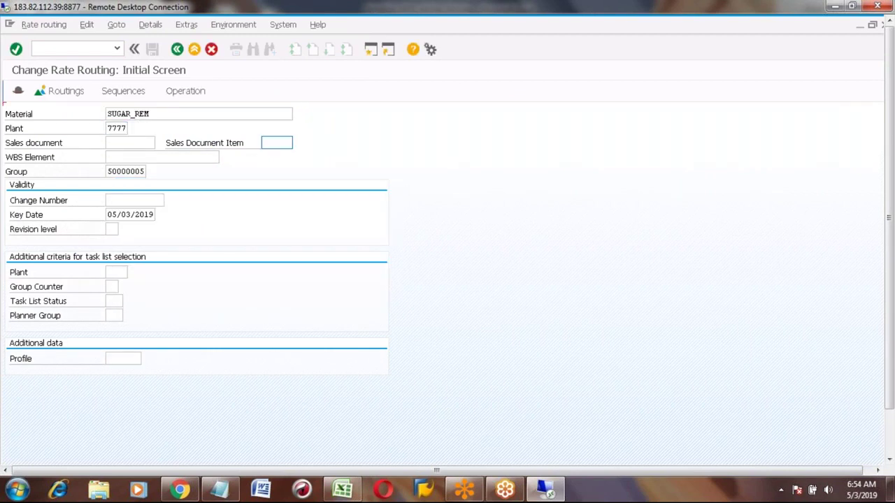
pyautogui.press('Tab')
pyautogui.press('Delete')
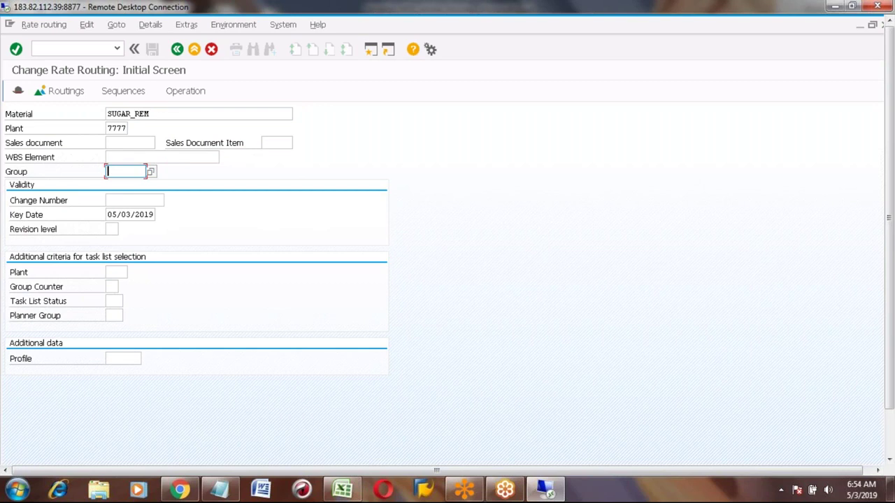
pyautogui.press('Return')
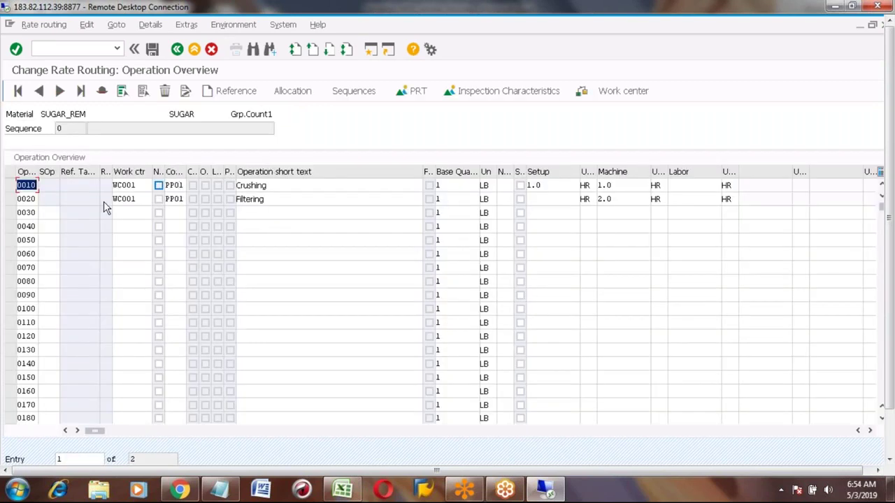
# Change operation 0020 Filtering's control key from PP01 to PP03 and save.
pyautogui.click(57, 199)
pyautogui.click(181, 200)
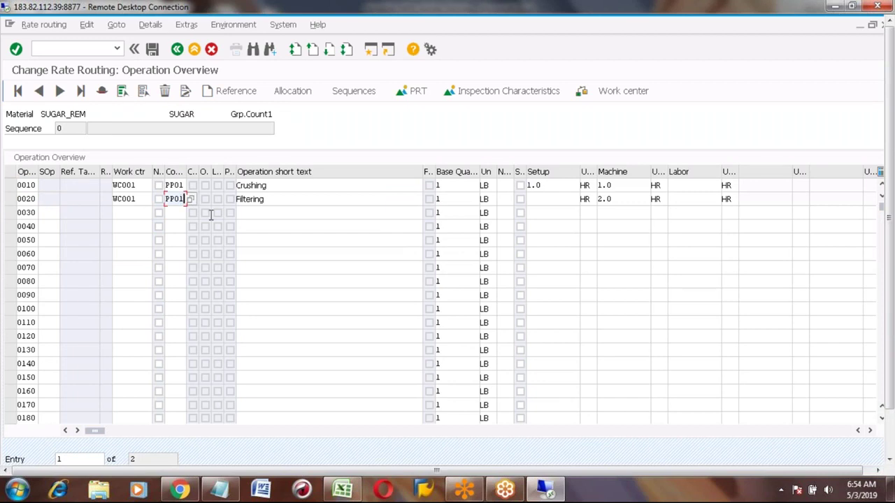
pyautogui.press('BackSpace')
pyautogui.write('3')
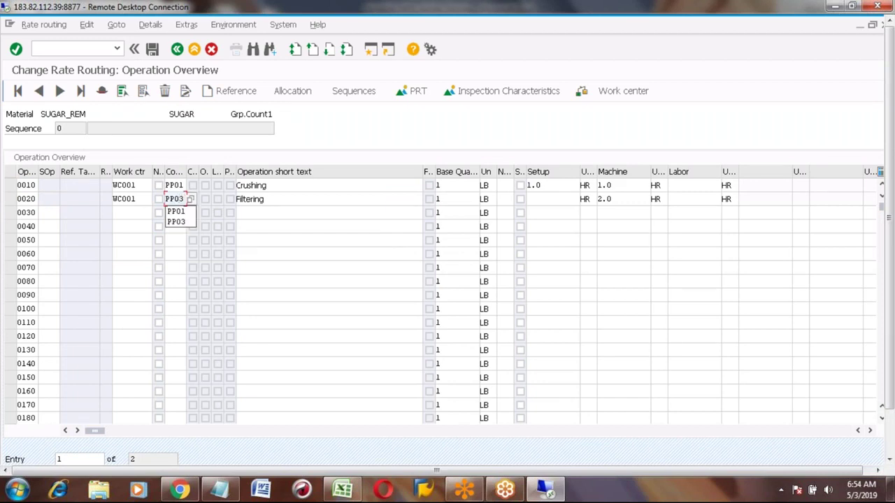
pyautogui.press('Return')
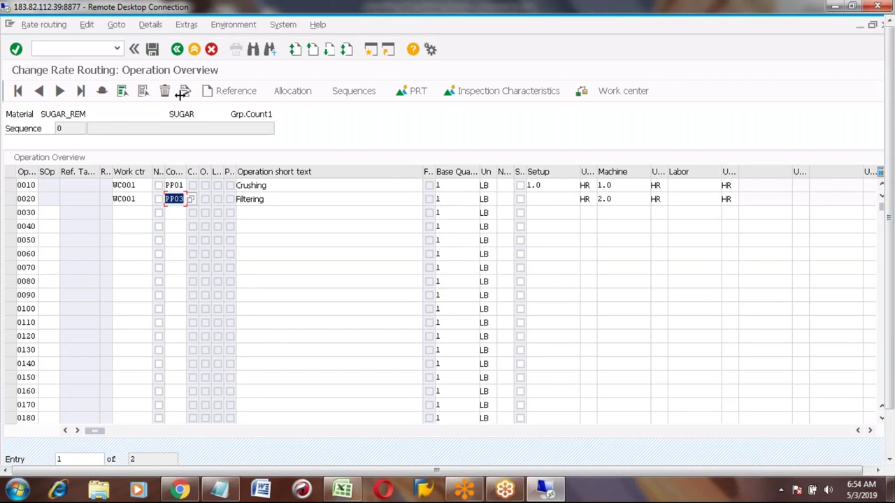
pyautogui.click(152, 50)
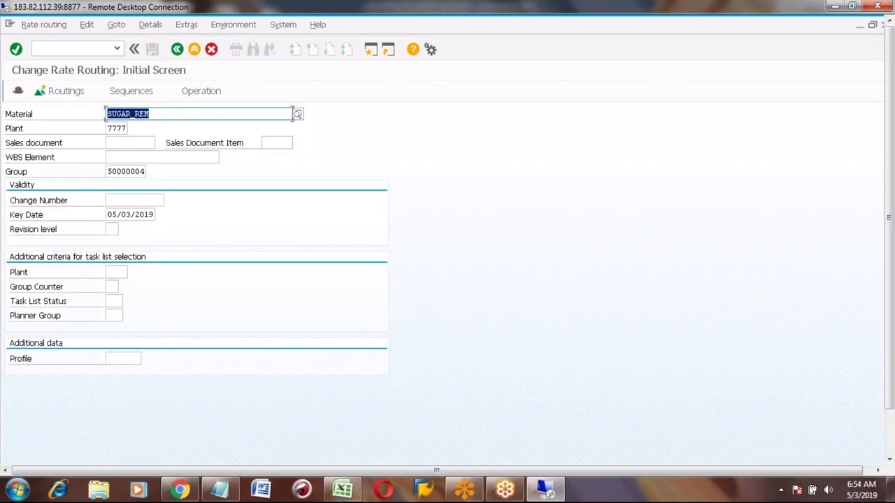
# Return to Easy Access and bring back the REM Confirmation showing SUGAR_CANE at 20 LB.
pyautogui.click(176, 49)
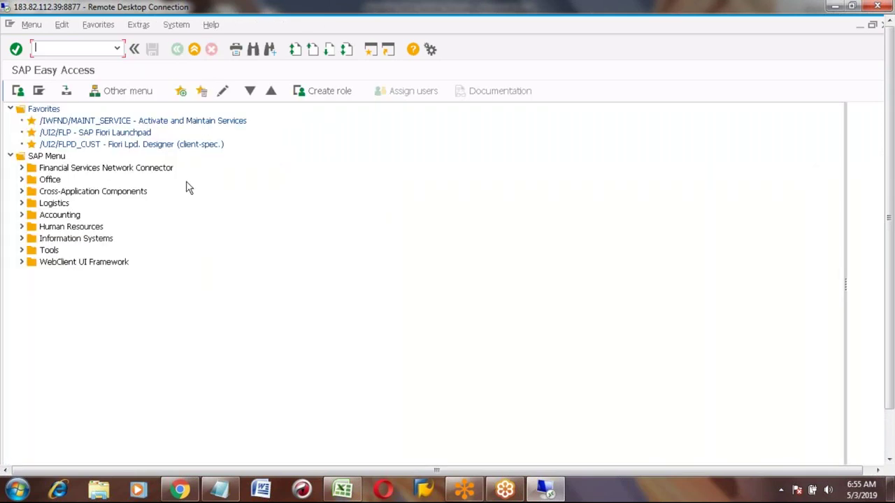
pyautogui.hotkey('alt', 'Tab')
pyautogui.hotkey('alt', 'Tab')
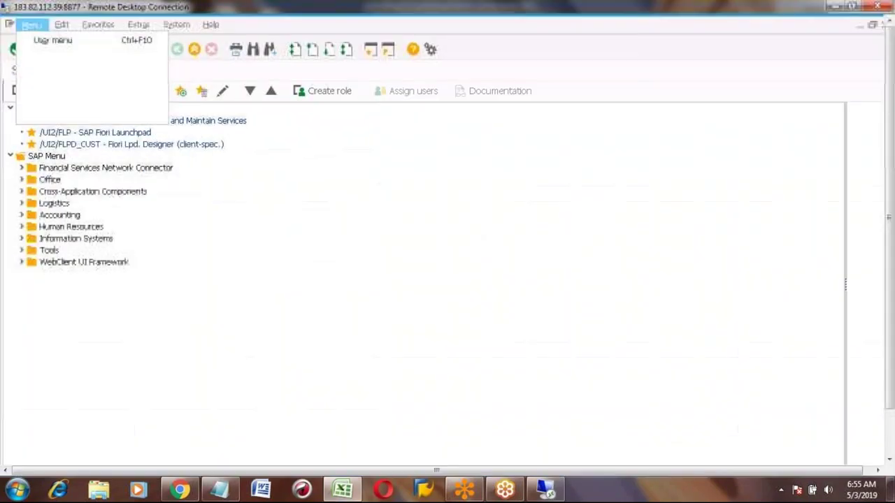
pyautogui.click(891, 435)
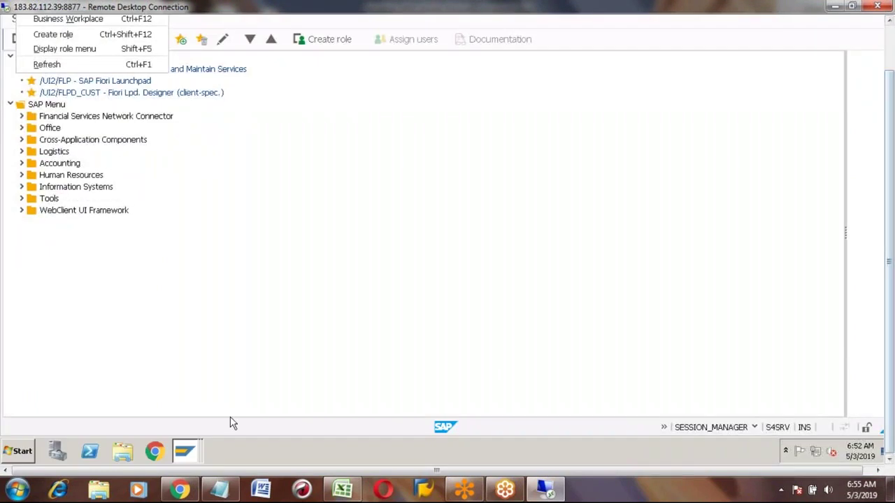
pyautogui.click(188, 451)
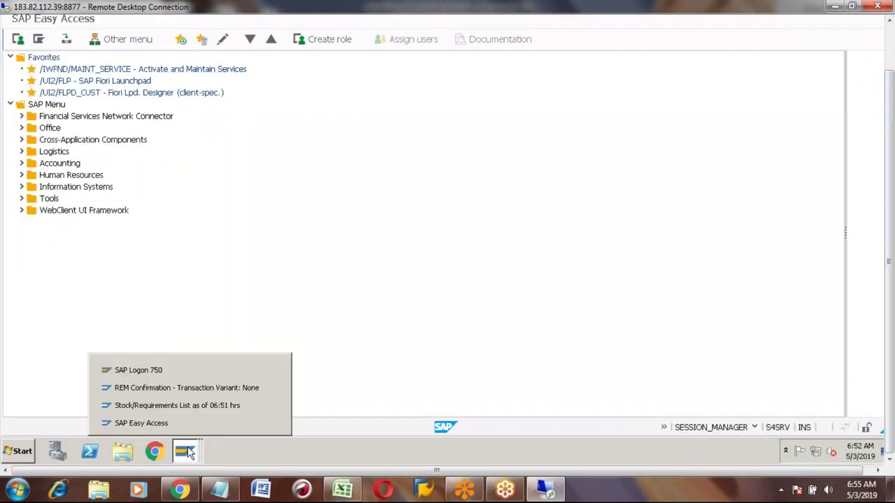
pyautogui.click(168, 388)
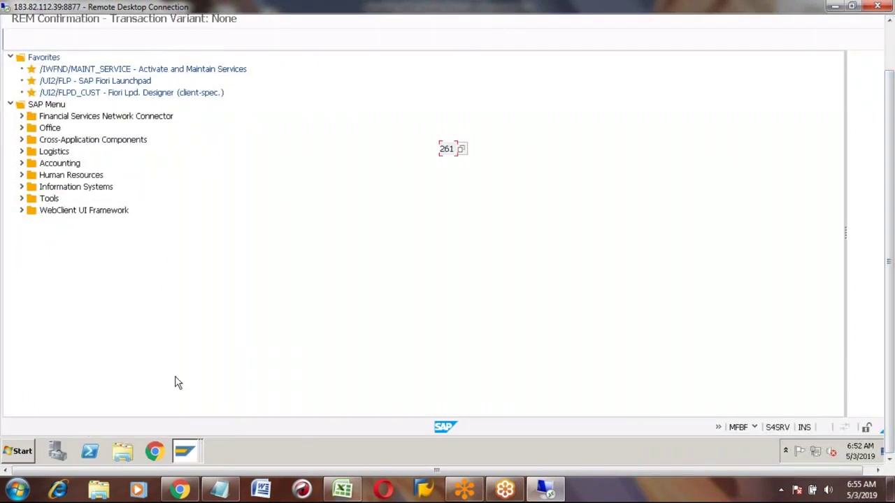
pyautogui.click(889, 53)
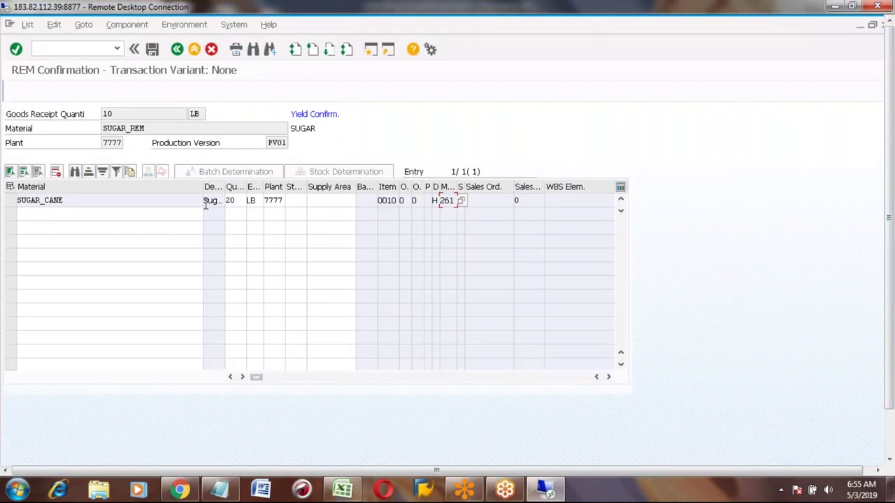
# Back out of the REM Confirmation, declining both posting and continued processing.
pyautogui.click(176, 49)
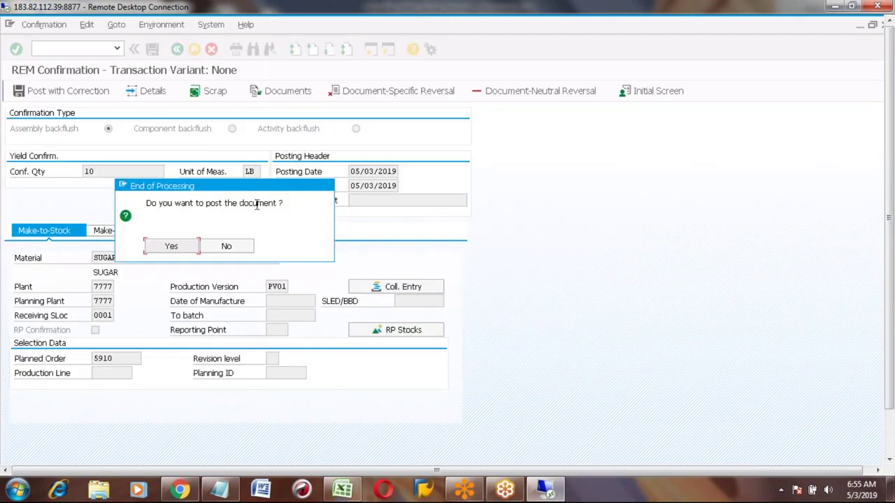
pyautogui.click(221, 250)
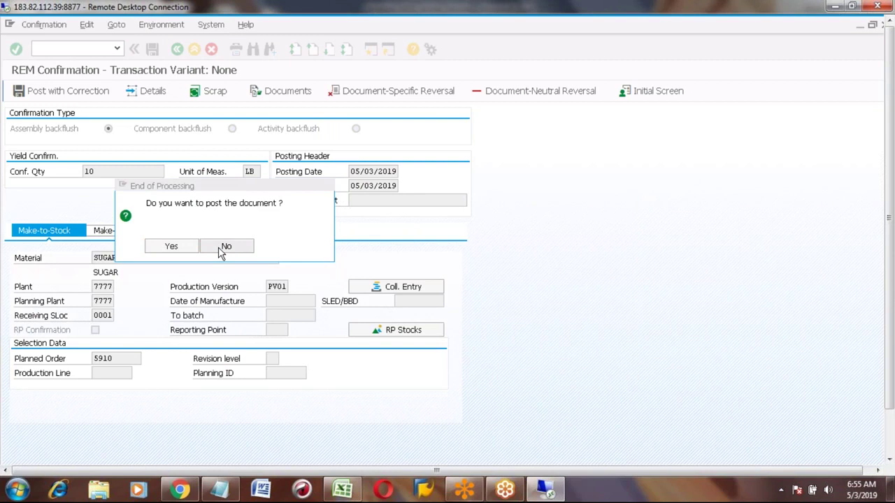
pyautogui.click(177, 49)
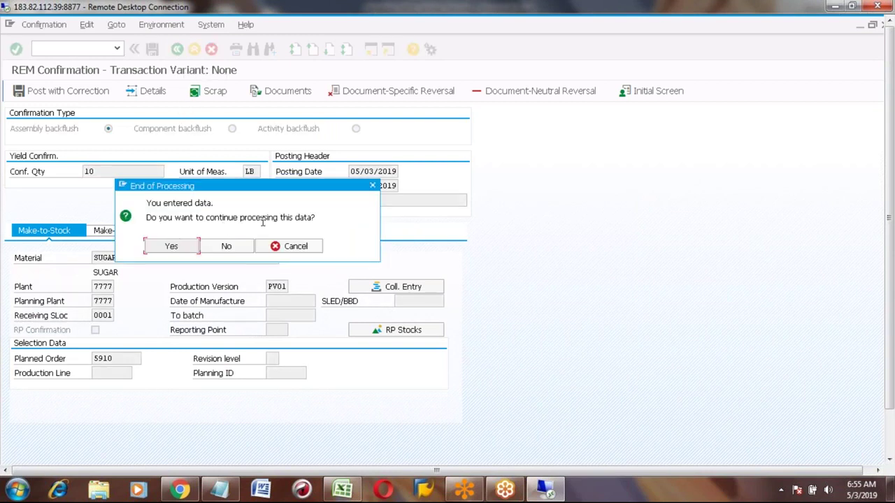
pyautogui.click(216, 253)
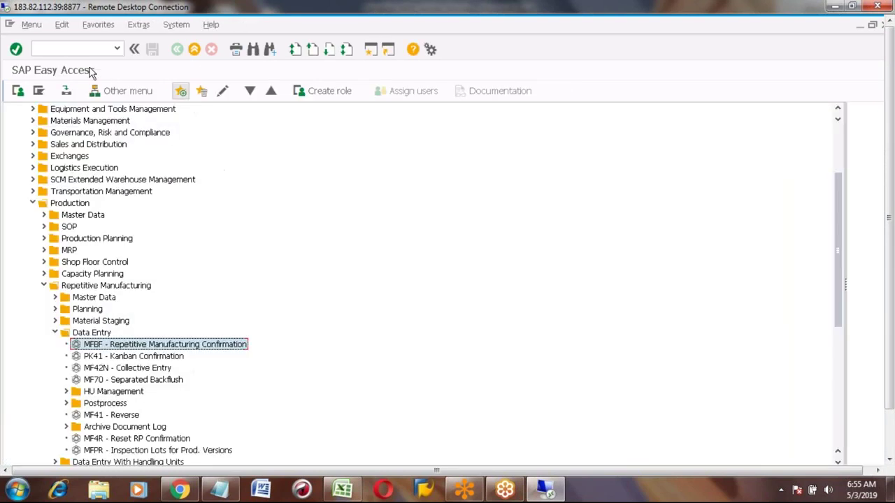
# Start MRP Live with transaction MD01N.
pyautogui.write('MD01')
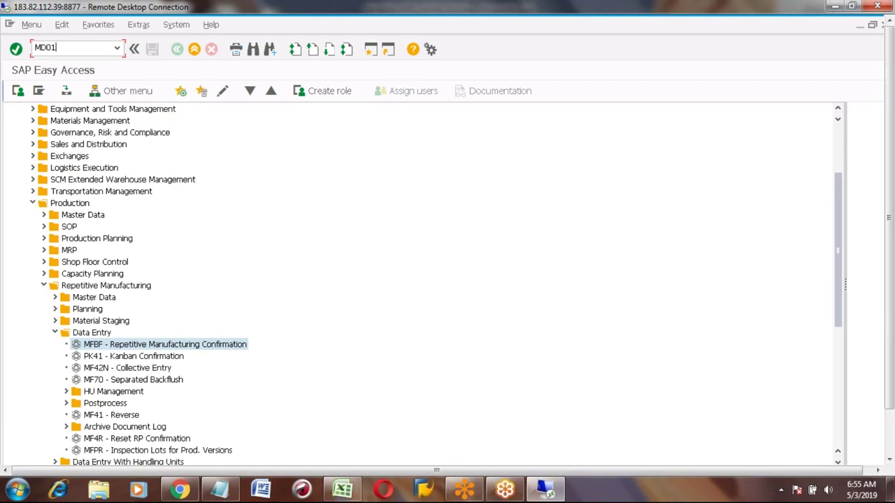
pyautogui.write('N')
pyautogui.press('Return')
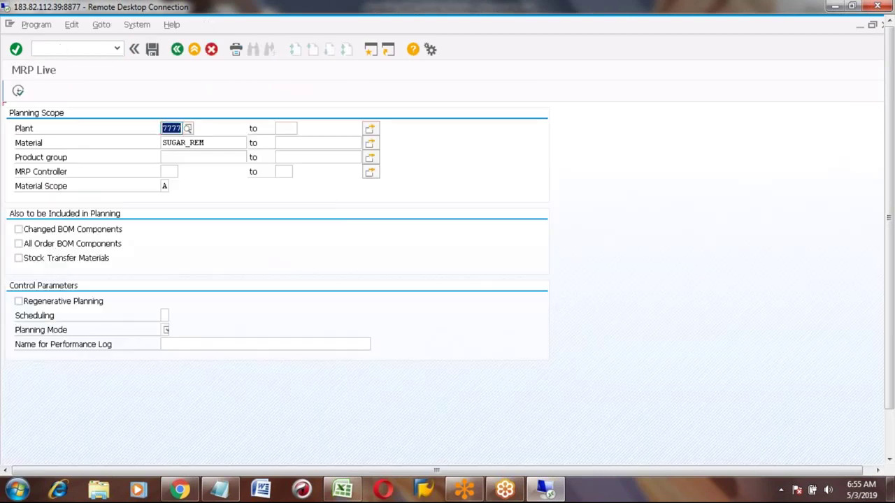
# Include all order BOM components, with scheduling 2 and planning mode 3.
pyautogui.click(19, 244)
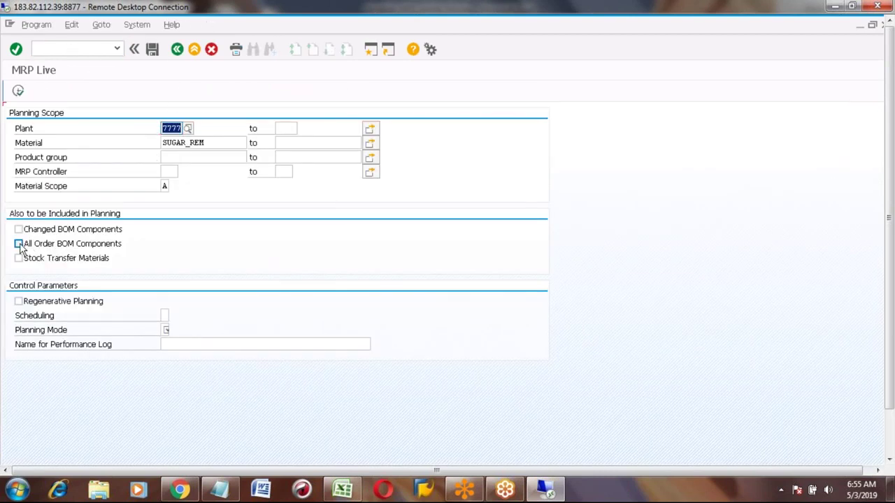
pyautogui.click(163, 316)
pyautogui.write('2')
pyautogui.click(165, 330)
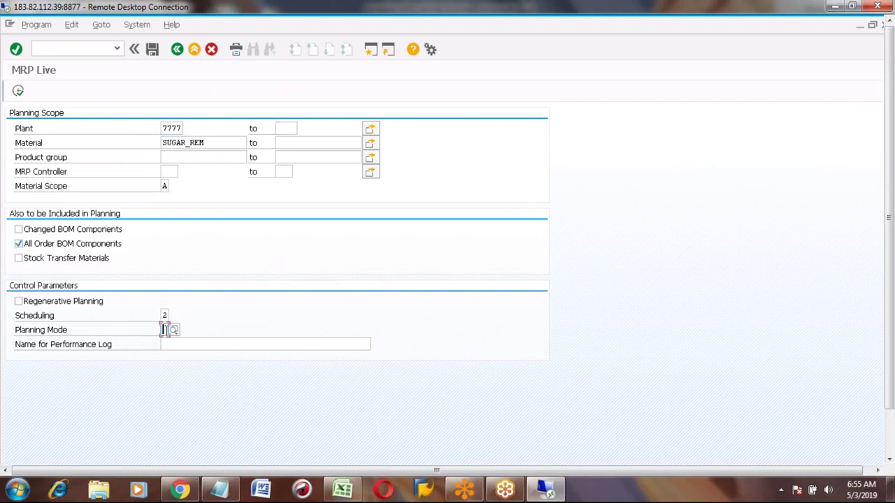
pyautogui.click(175, 330)
pyautogui.click(45, 166)
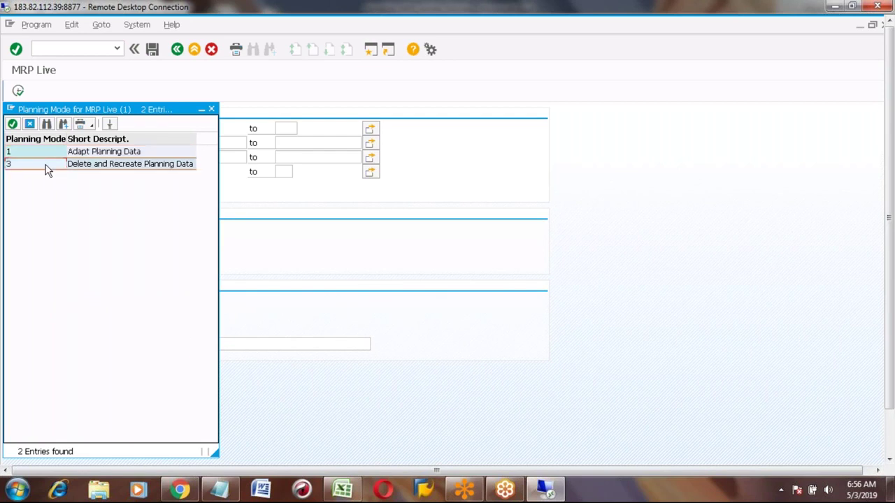
pyautogui.doubleClick(47, 168)
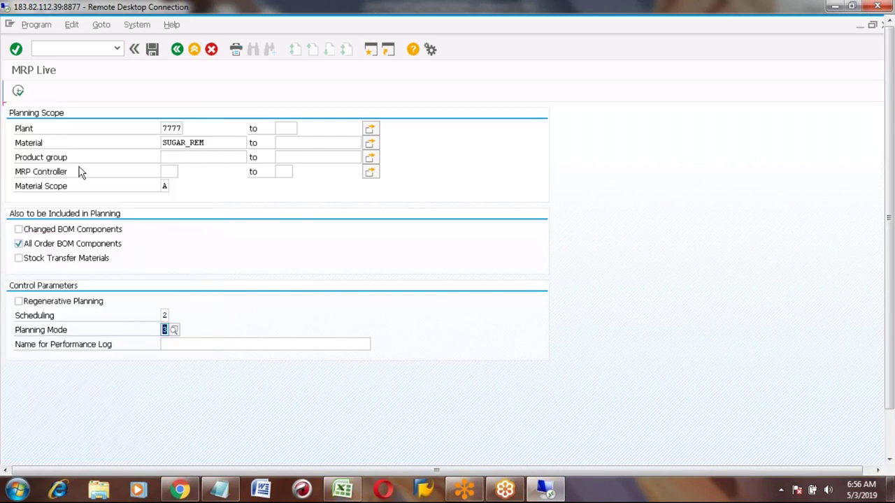
# Execute MRP Live as a regenerative run, then exit to Easy Access.
pyautogui.click(17, 94)
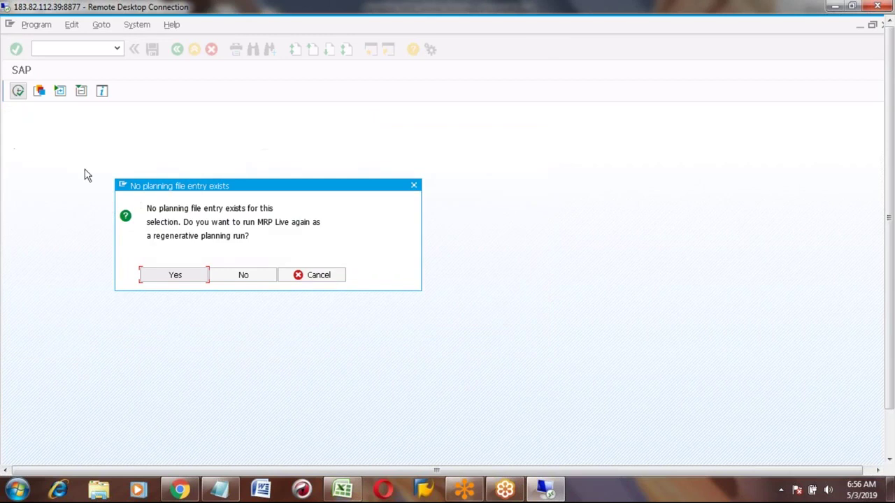
pyautogui.click(170, 277)
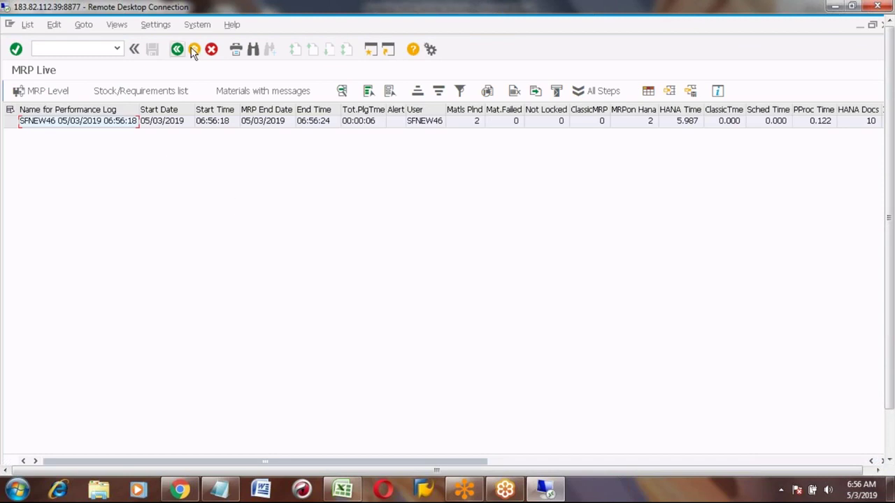
pyautogui.click(193, 49)
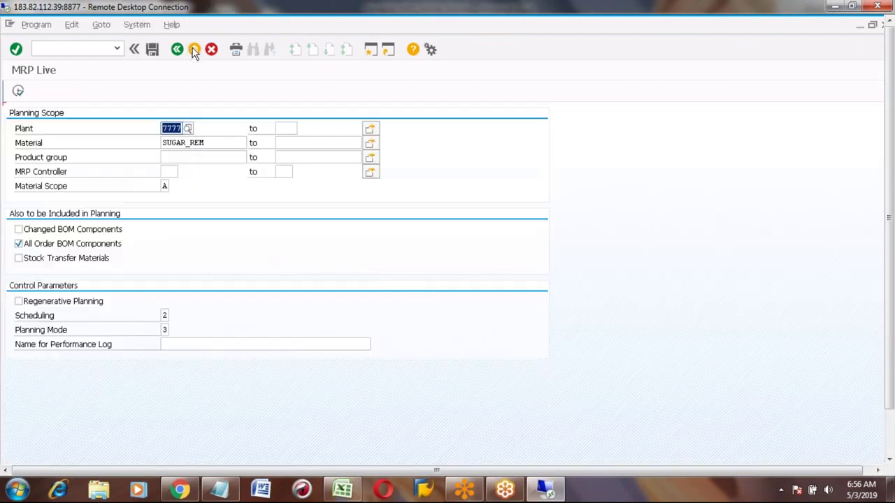
pyautogui.click(193, 49)
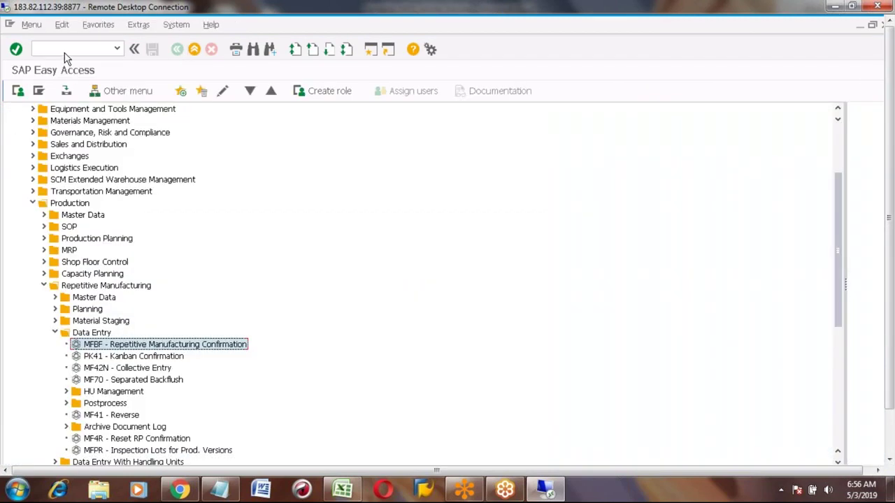
pyautogui.click(64, 51)
pyautogui.write('MD04')
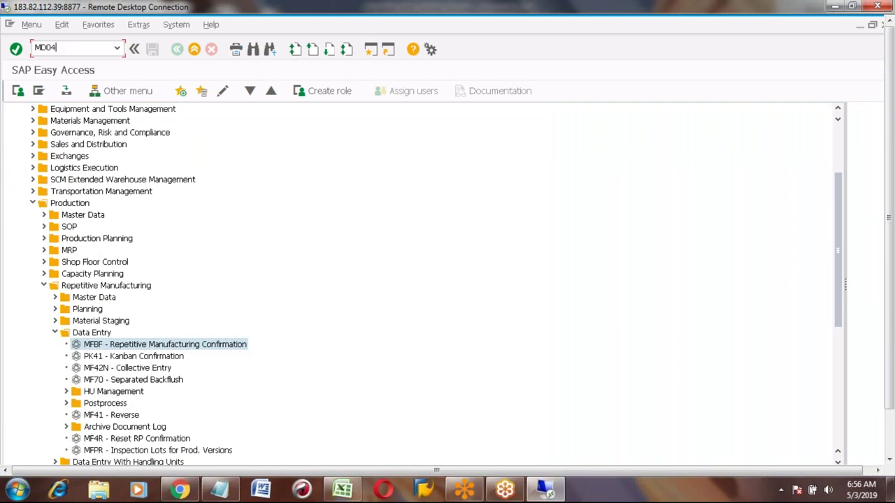
pyautogui.press('Return')
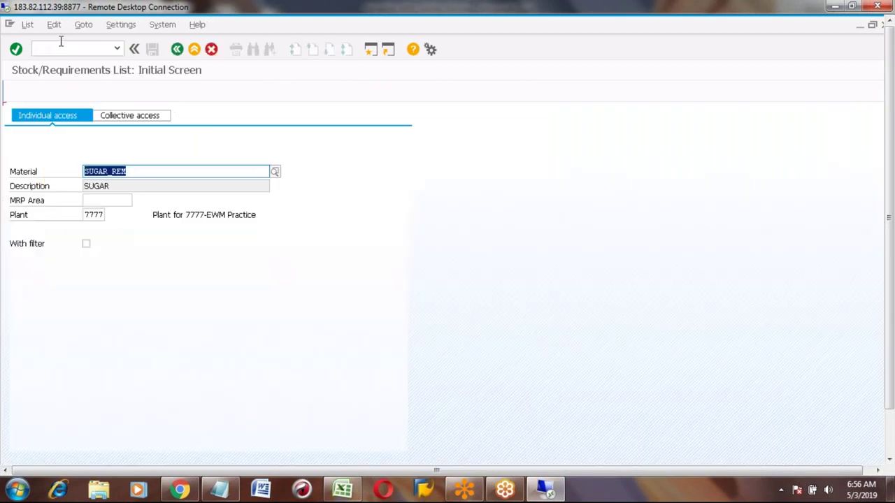
pyautogui.press('Return')
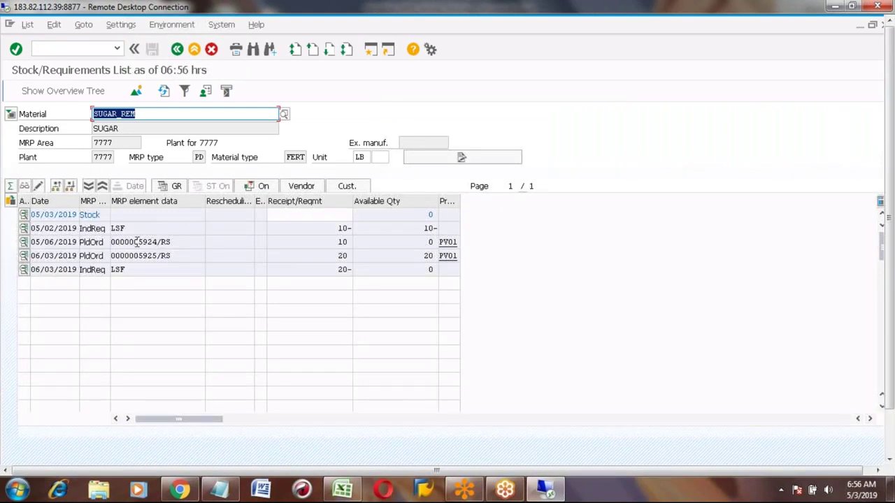
pyautogui.click(138, 242)
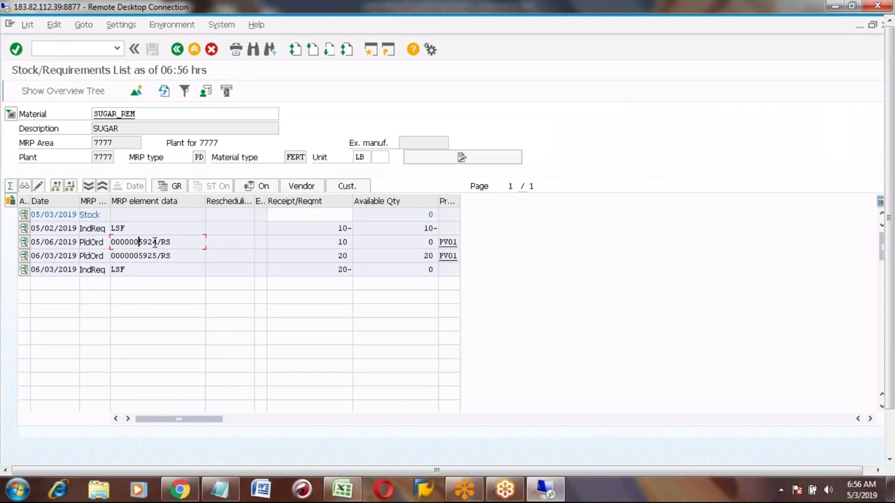
pyautogui.hotkey('shift', 'Right')
pyautogui.hotkey('shift', 'Right')
pyautogui.hotkey('shift', 'Right')
pyautogui.hotkey('shift', 'Right')
pyautogui.click(177, 49)
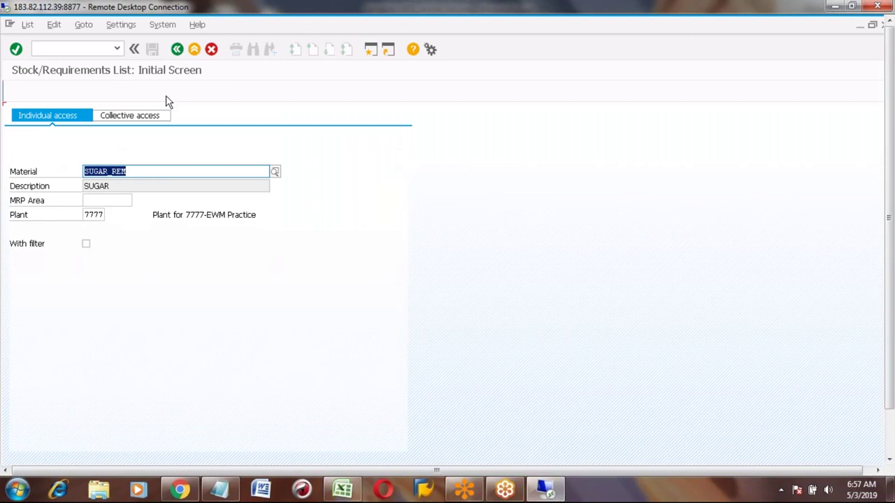
pyautogui.click(177, 49)
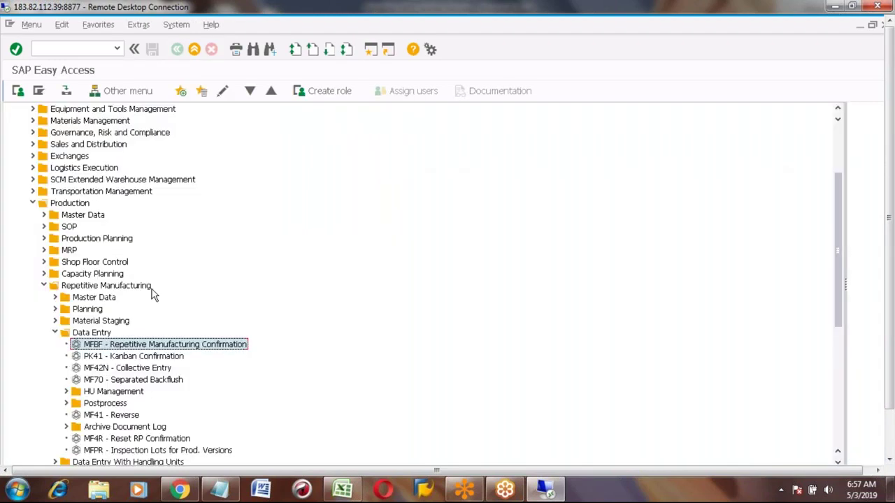
# Open MFBF and load planned order 5924 into the REM confirmation.
pyautogui.doubleClick(108, 345)
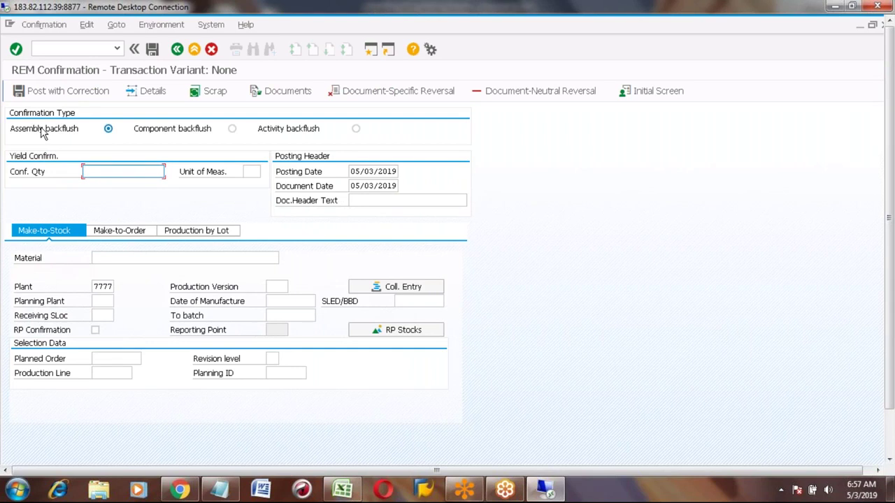
pyautogui.click(104, 358)
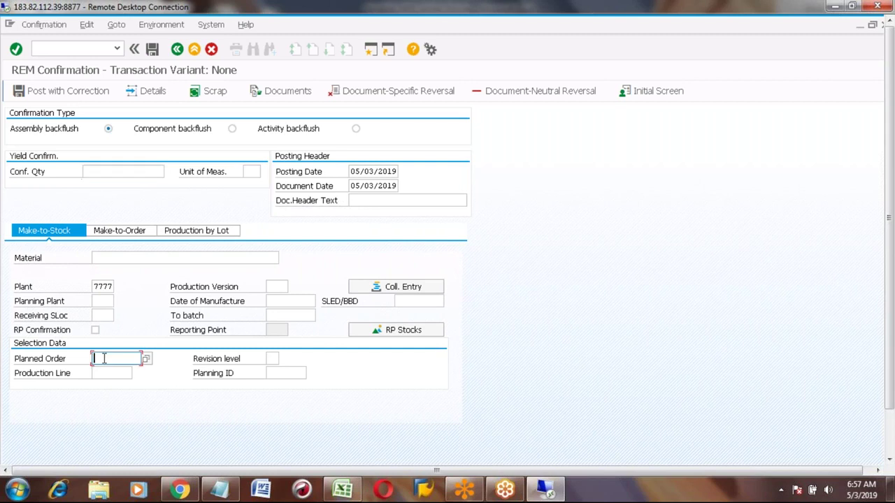
pyautogui.write('5924')
pyautogui.press('Return')
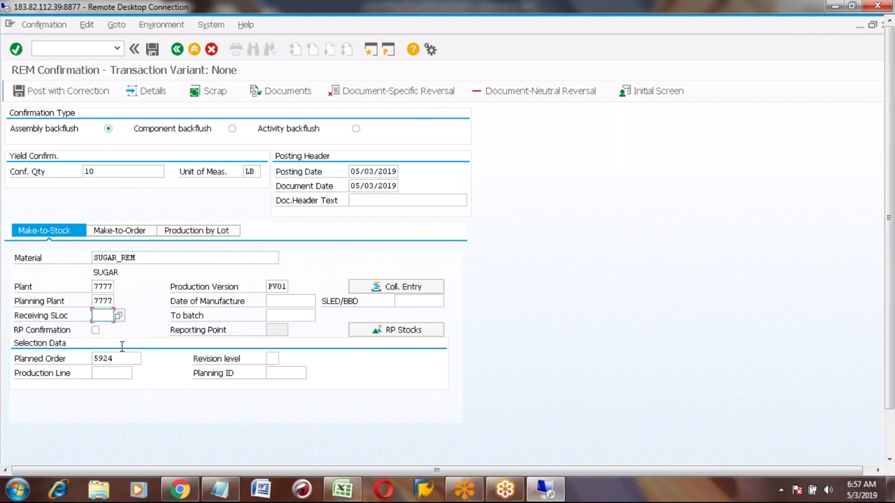
# Set receiving storage location 0001 and bring up the SUGAR_CANE component list.
pyautogui.write('0001')
pyautogui.press('Return')
pyautogui.doubleClick(94, 171)
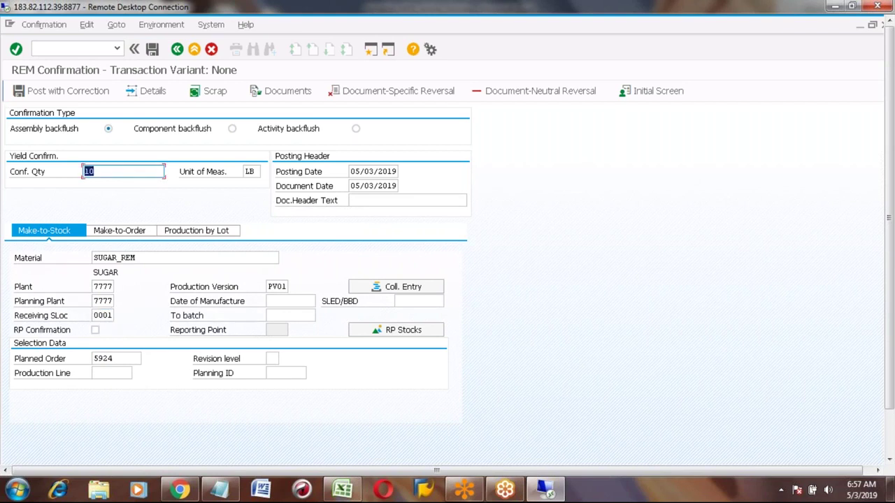
pyautogui.click(62, 94)
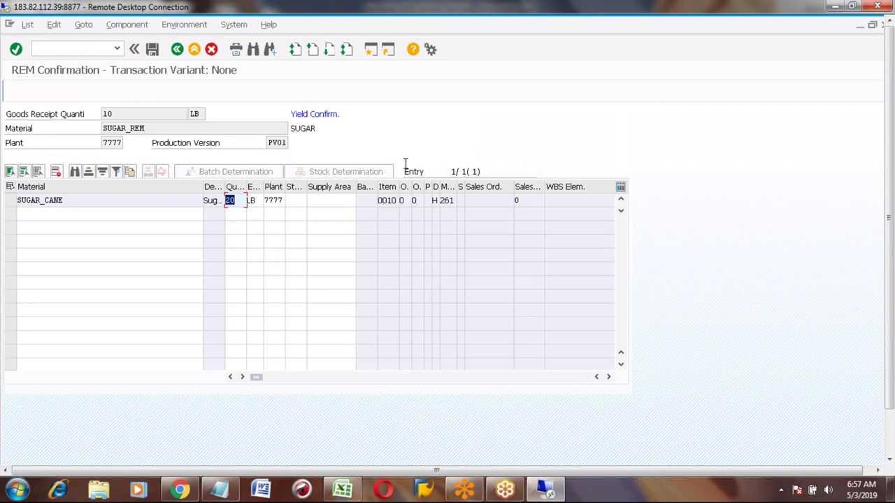
# Set SUGAR_CANE's storage location to 0001 and post, which raises a withdrawal error.
pyautogui.click(293, 201)
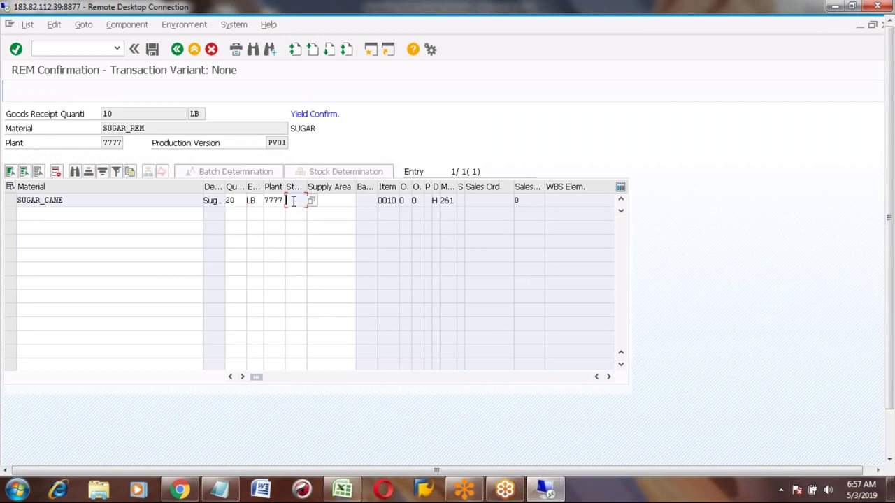
pyautogui.write('0001')
pyautogui.click(892, 439)
pyautogui.click(892, 55)
pyautogui.click(152, 50)
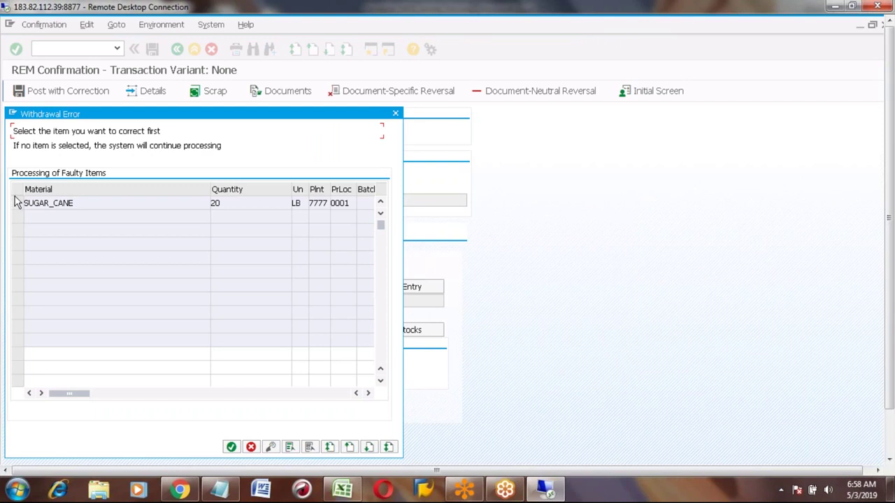
# Close the withdrawal error list and end the REM Confirmation without posting, returning to Easy Access.
pyautogui.click(395, 114)
pyautogui.click(194, 50)
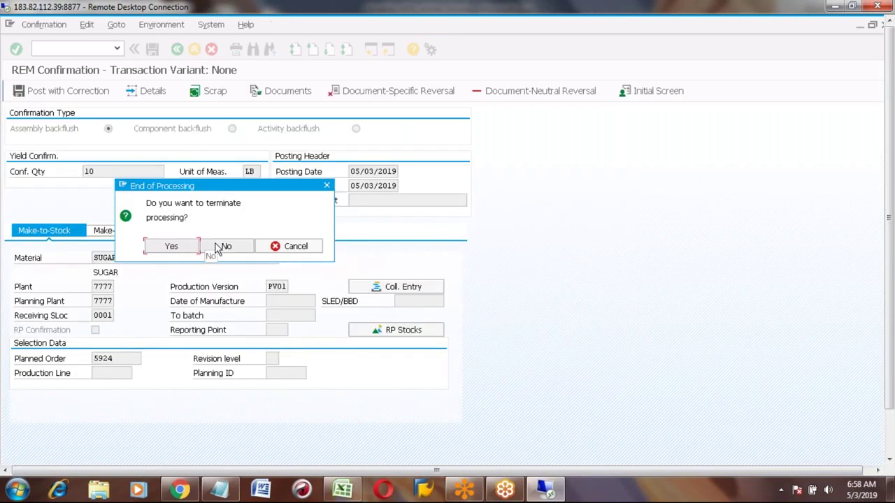
pyautogui.click(169, 251)
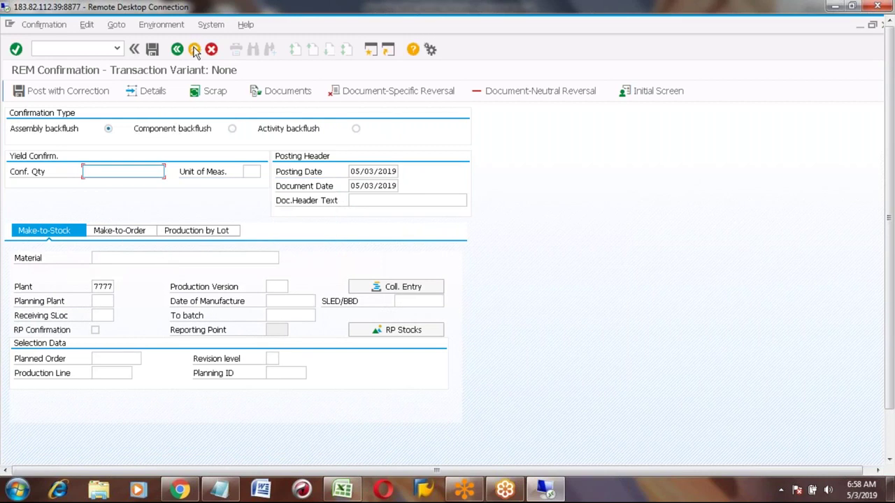
pyautogui.click(892, 445)
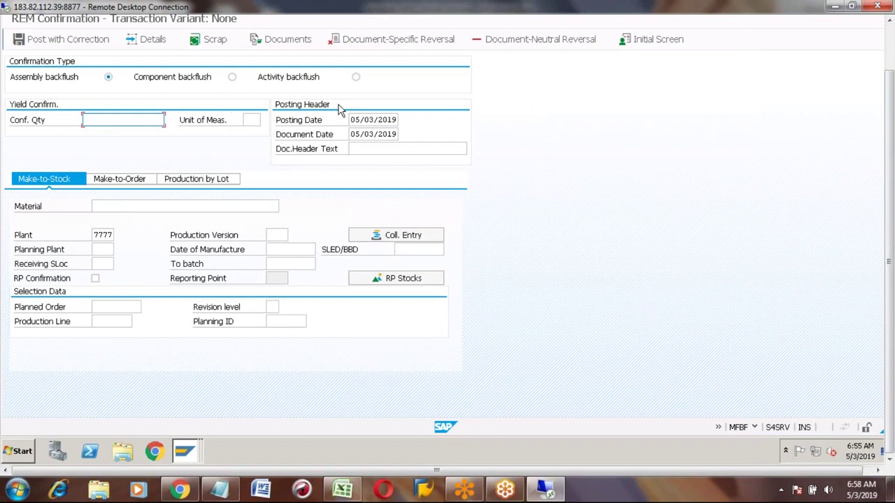
pyautogui.click(891, 19)
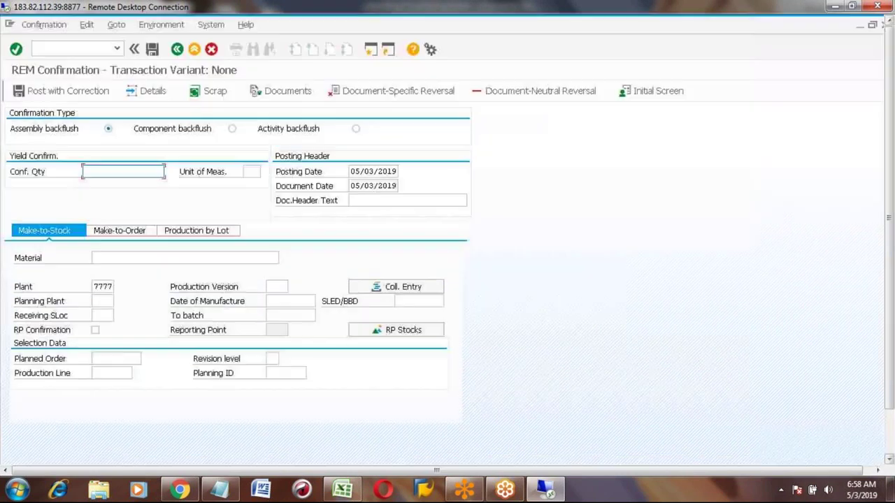
pyautogui.click(194, 50)
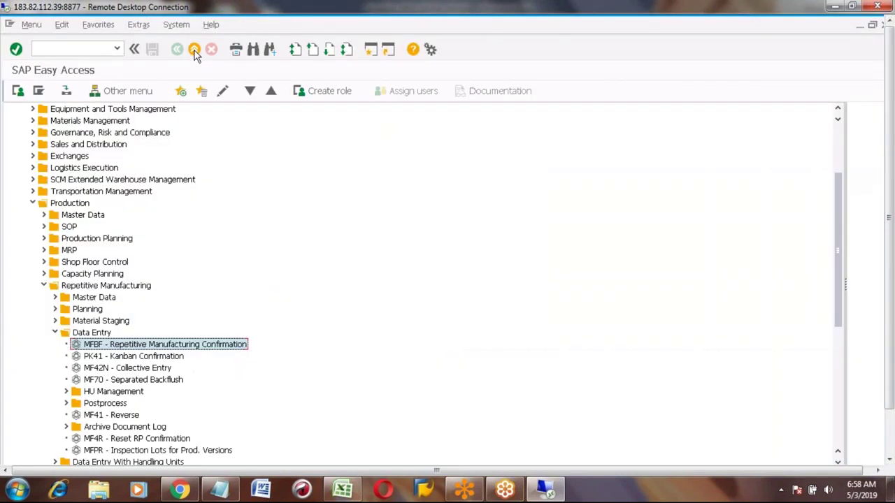
# Start a MIGO goods receipt with reference Other for plant 7777, storage location 0001.
pyautogui.click(71, 49)
pyautogui.write('MIGO')
pyautogui.press('Return')
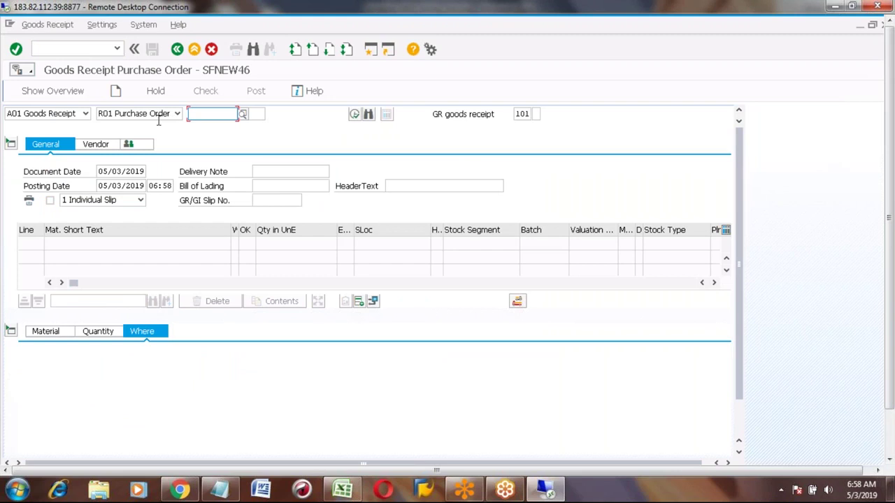
pyautogui.click(179, 115)
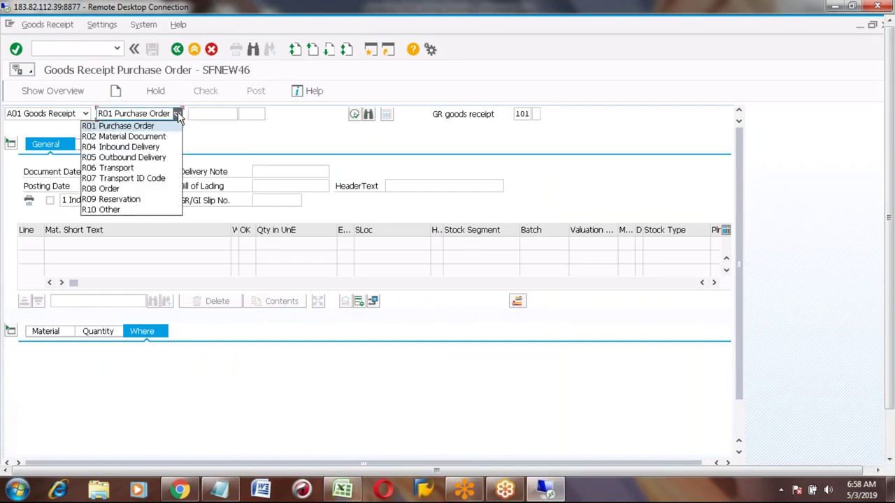
pyautogui.click(110, 211)
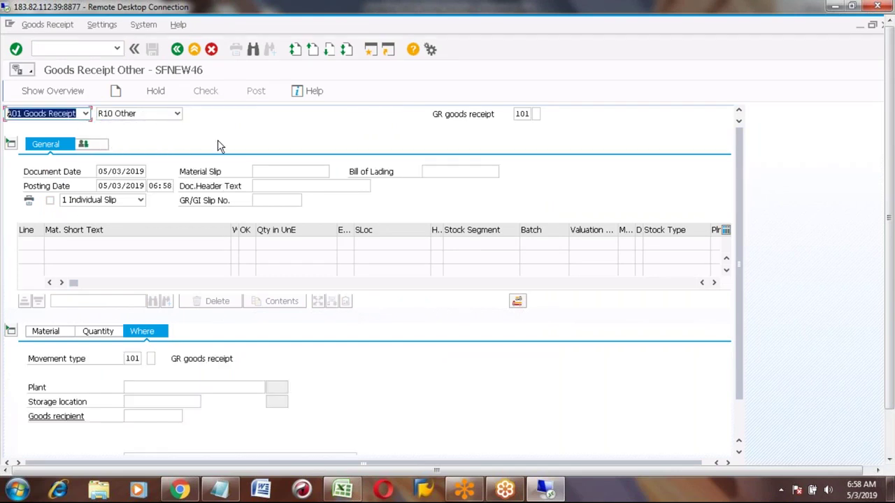
pyautogui.click(140, 388)
pyautogui.write('7777')
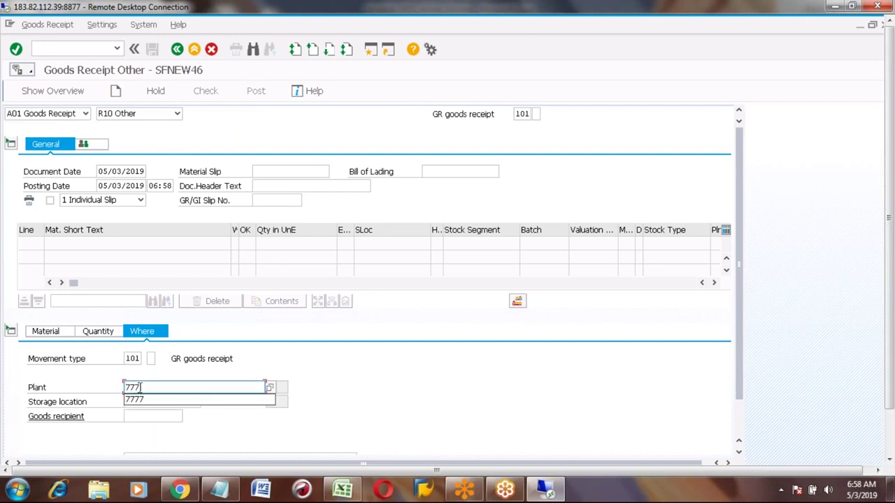
pyautogui.click(134, 401)
pyautogui.write('000')
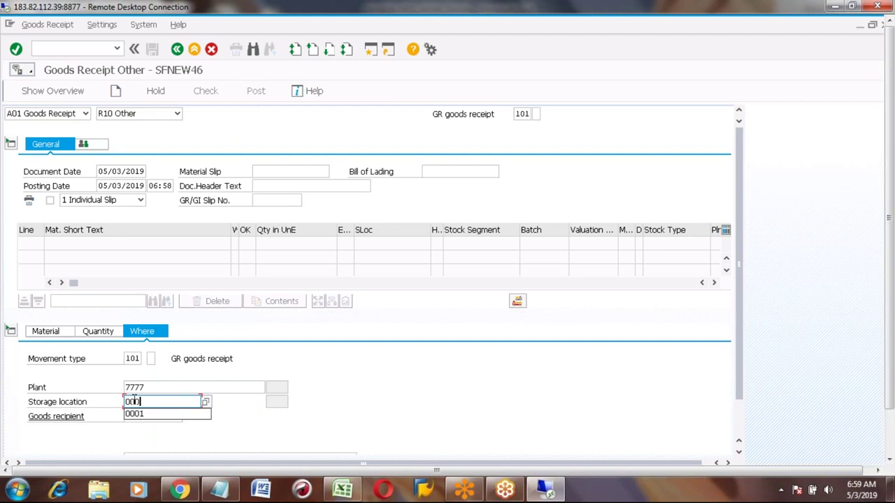
pyautogui.write('1')
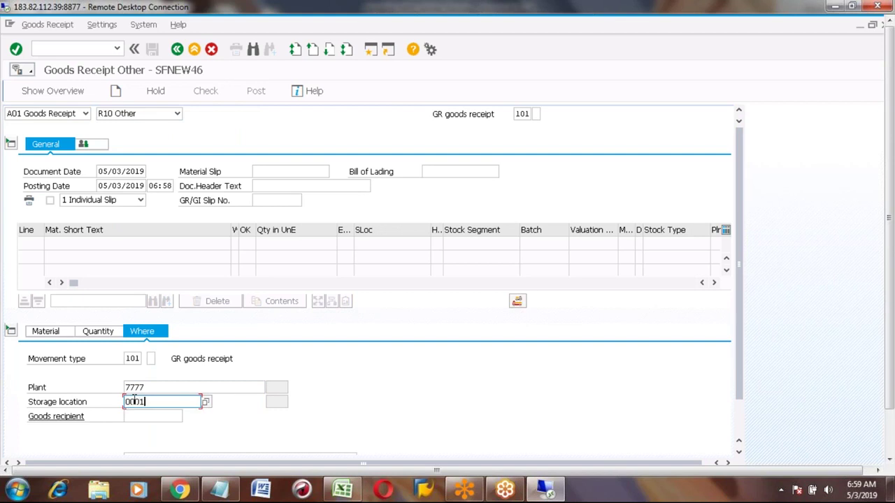
# Enter movement type 561 and select material SUGAR_CANE.
pyautogui.click(47, 332)
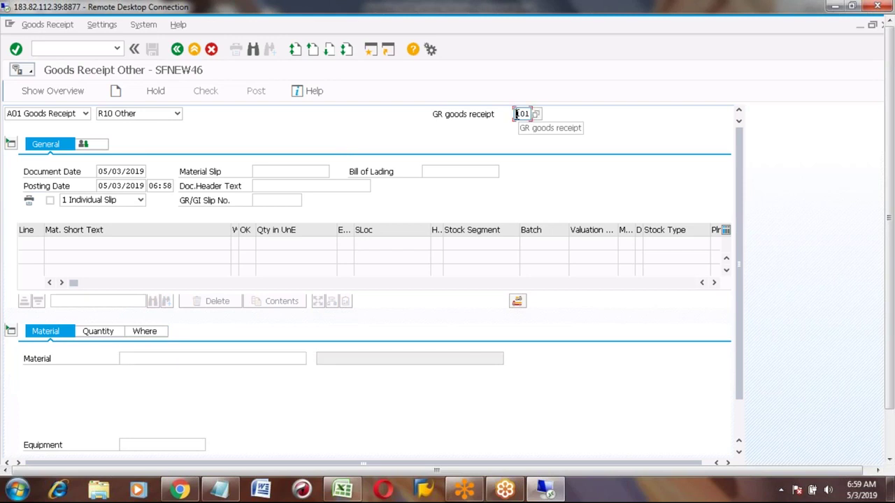
pyautogui.write('561')
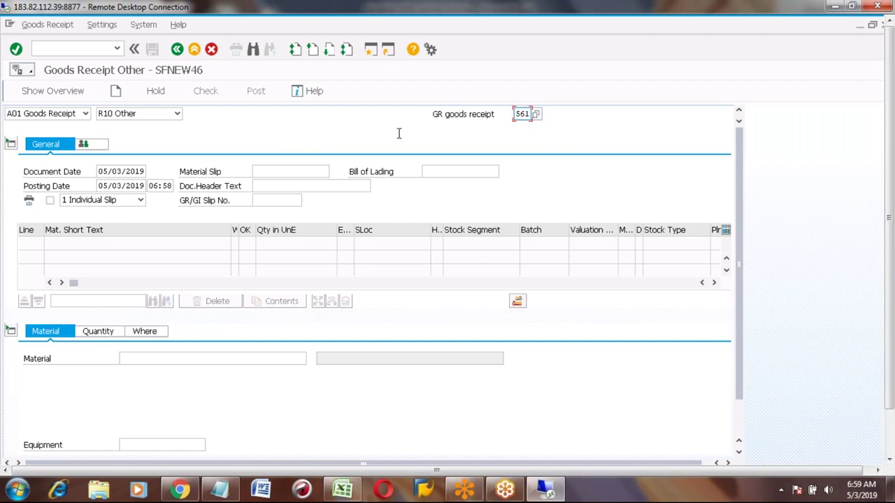
pyautogui.click(140, 359)
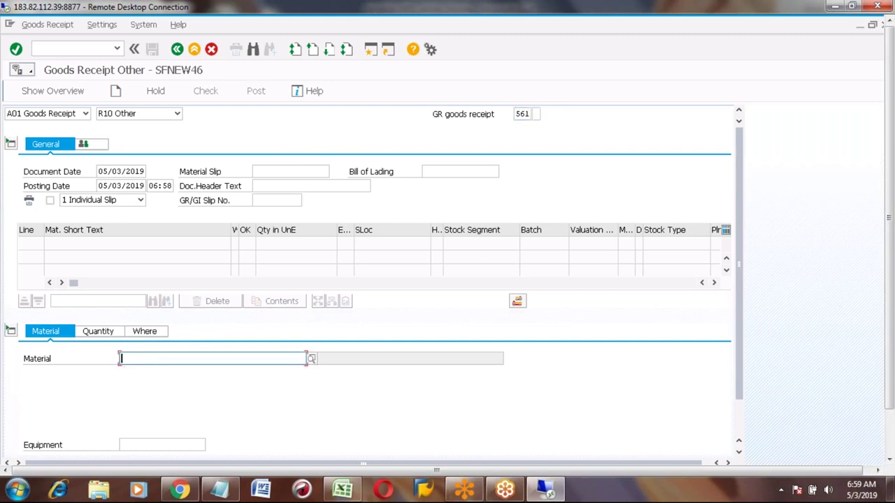
pyautogui.write('SUGA')
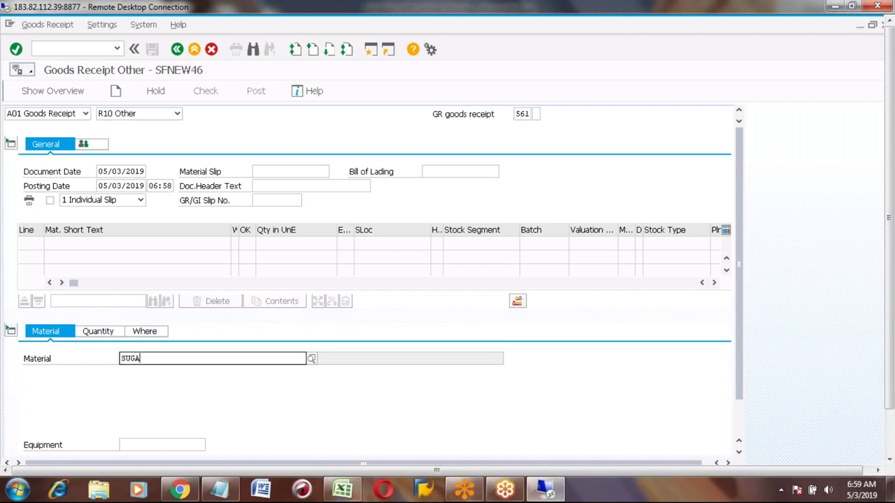
pyautogui.write('R_')
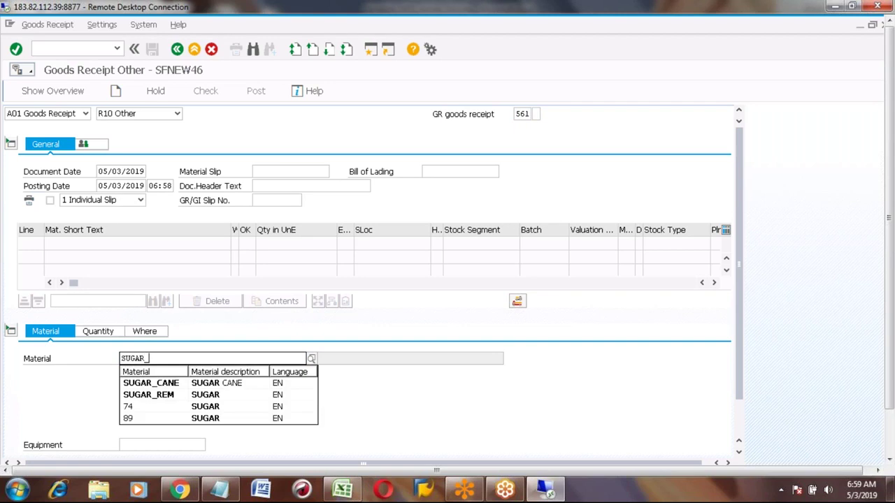
pyautogui.press('Down')
pyautogui.press('Return')
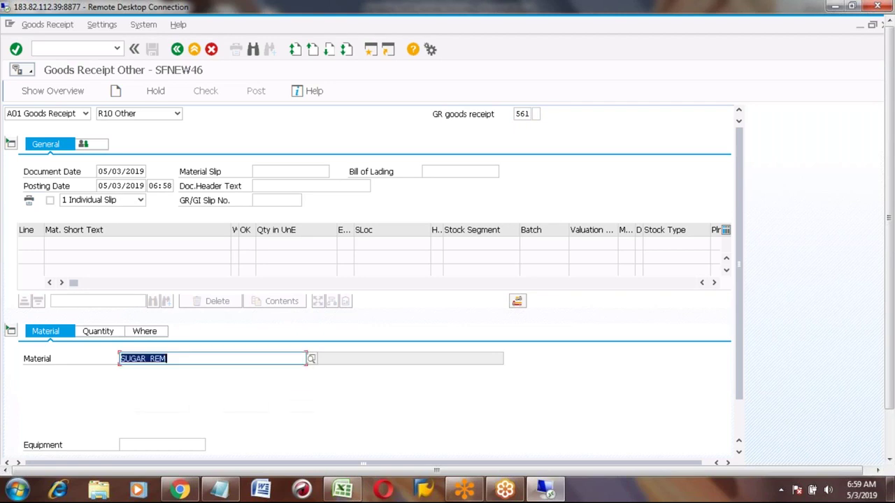
pyautogui.press('BackSpace')
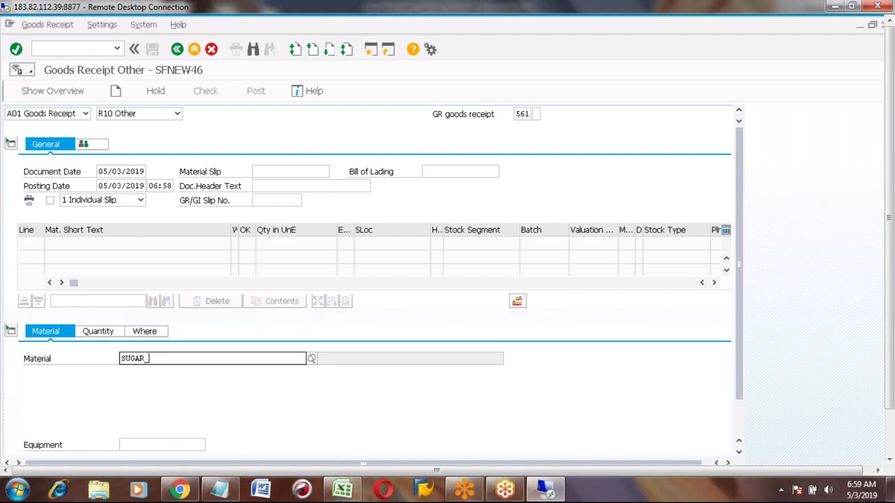
pyautogui.press('Down')
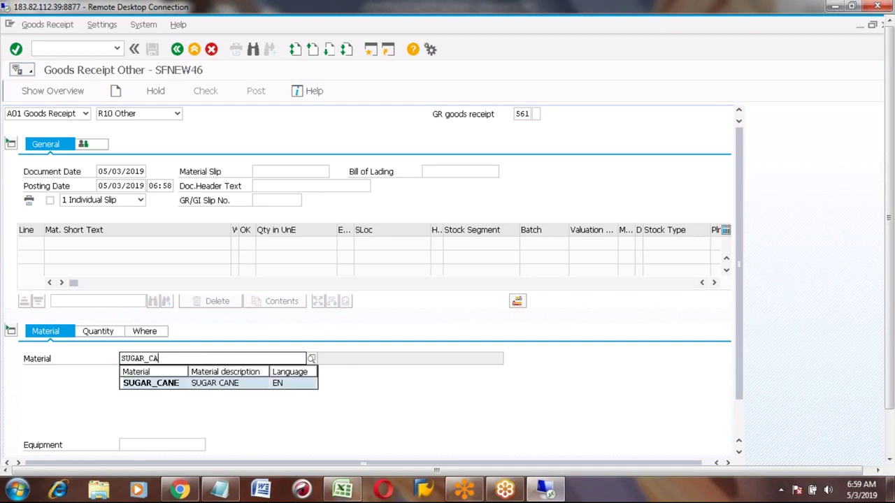
pyautogui.press('Return')
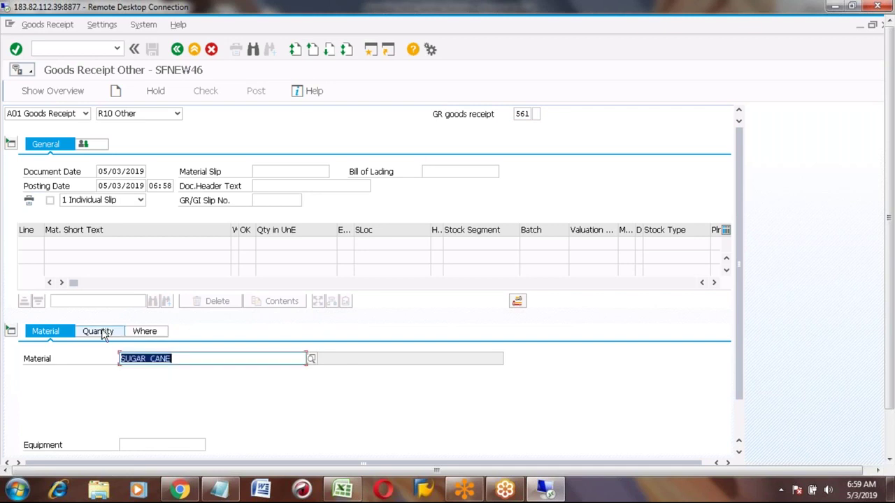
# Enter quantity 100, dismiss the security warning and default-values tip, and show the Where details.
pyautogui.click(102, 333)
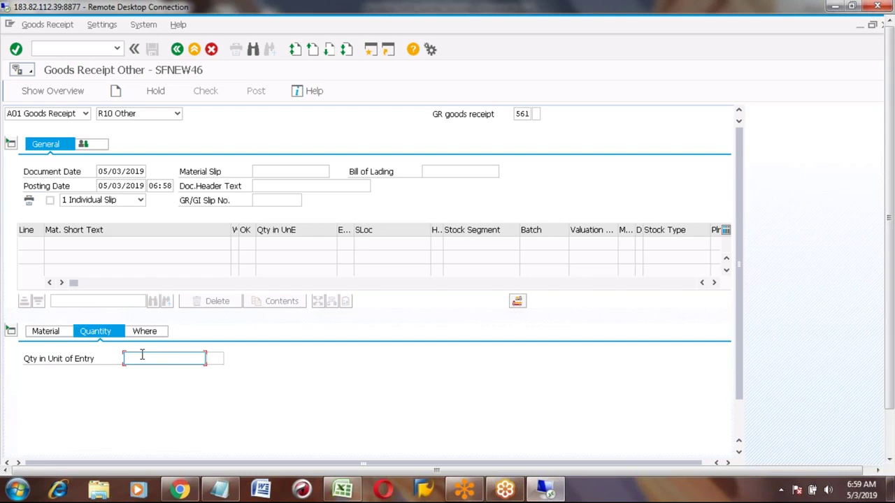
pyautogui.write('100')
pyautogui.press('Return')
pyautogui.press('Return')
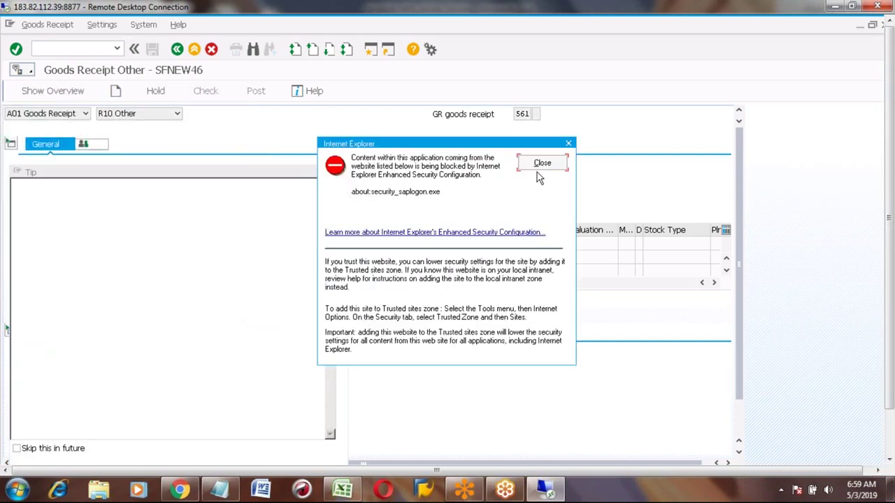
pyautogui.click(541, 165)
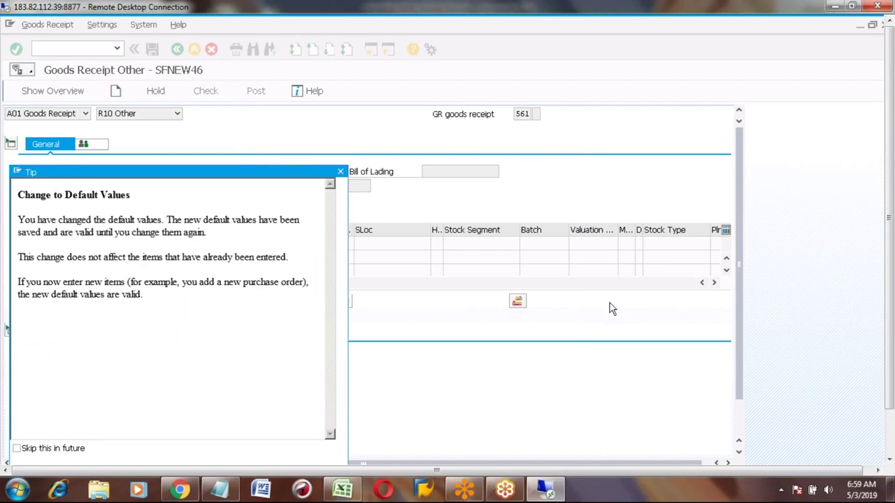
pyautogui.click(892, 440)
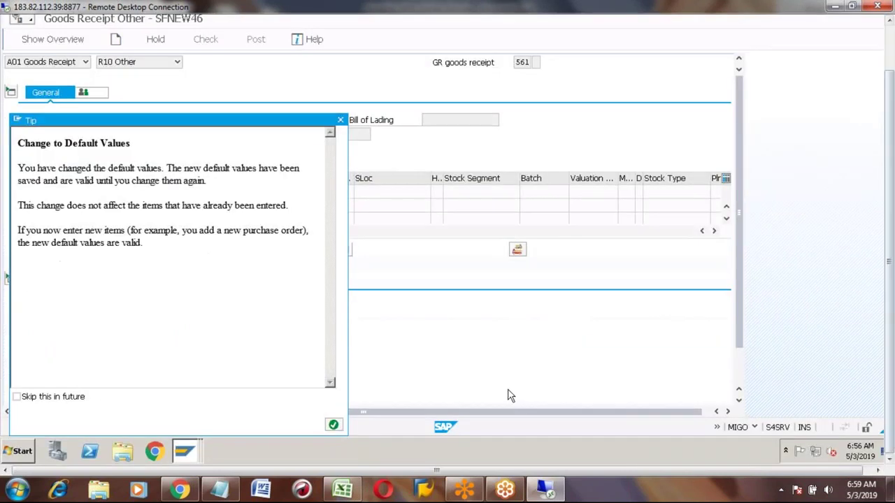
pyautogui.click(334, 428)
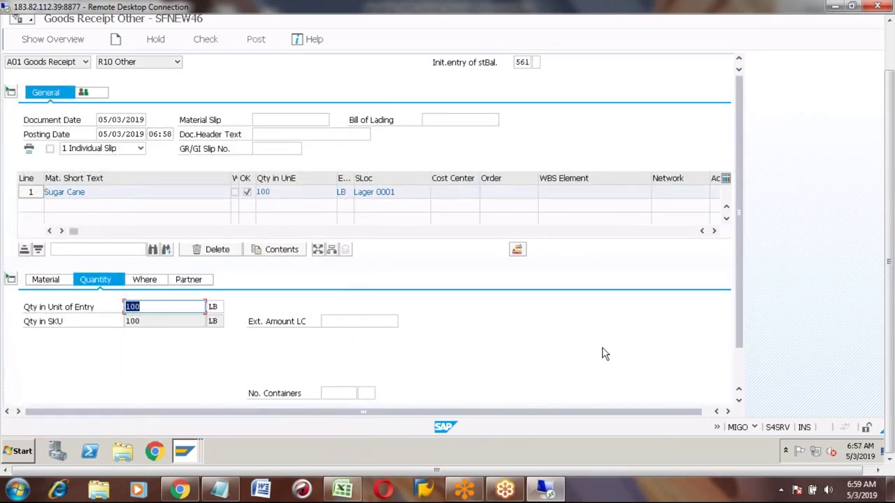
pyautogui.click(891, 45)
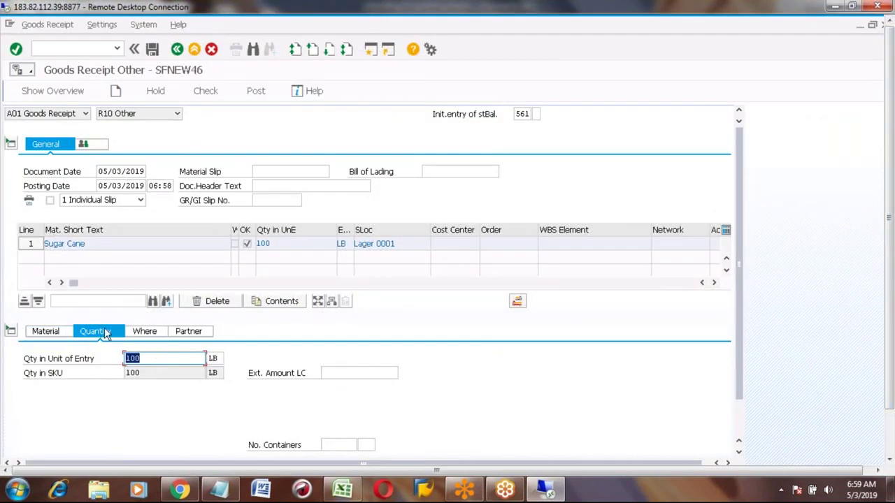
pyautogui.click(146, 333)
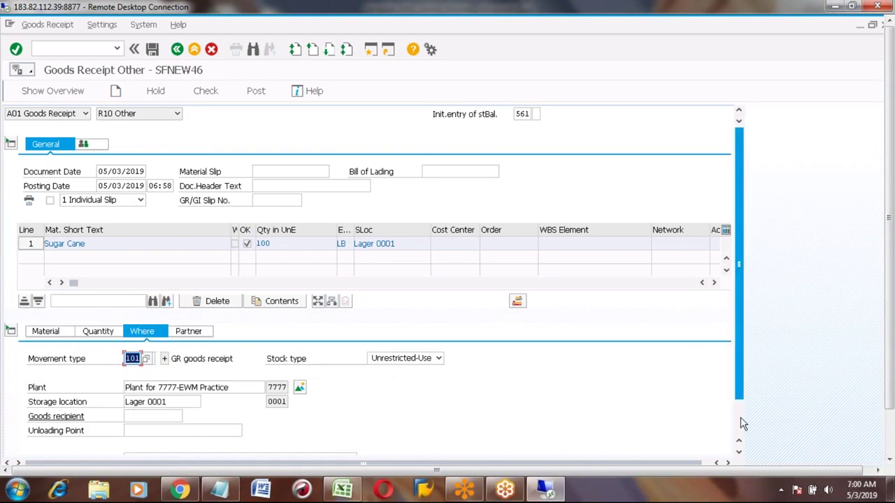
pyautogui.scroll(-2, 743, 424)
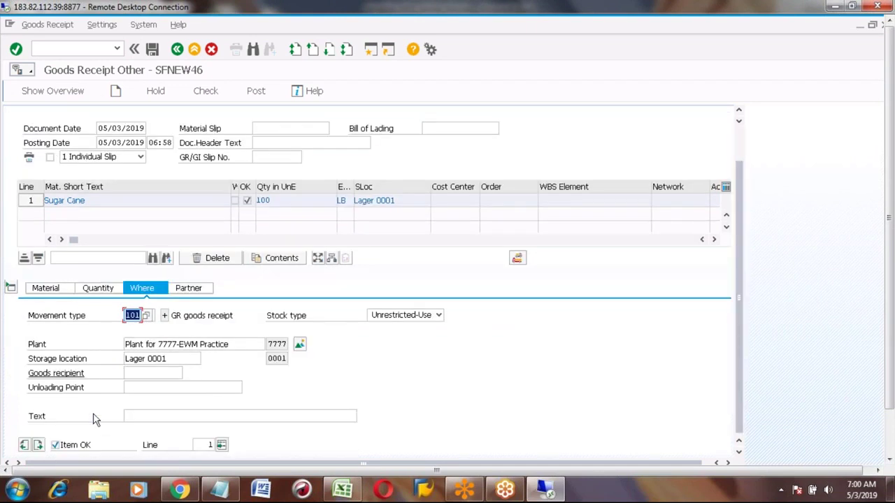
# After posting fails for a missing vendor, change the movement type from 561 to 501.
pyautogui.click(152, 50)
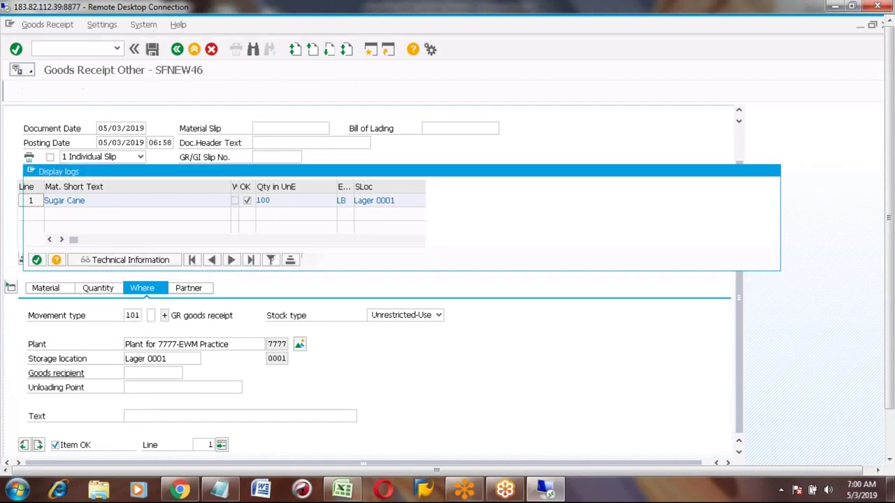
pyautogui.click(36, 260)
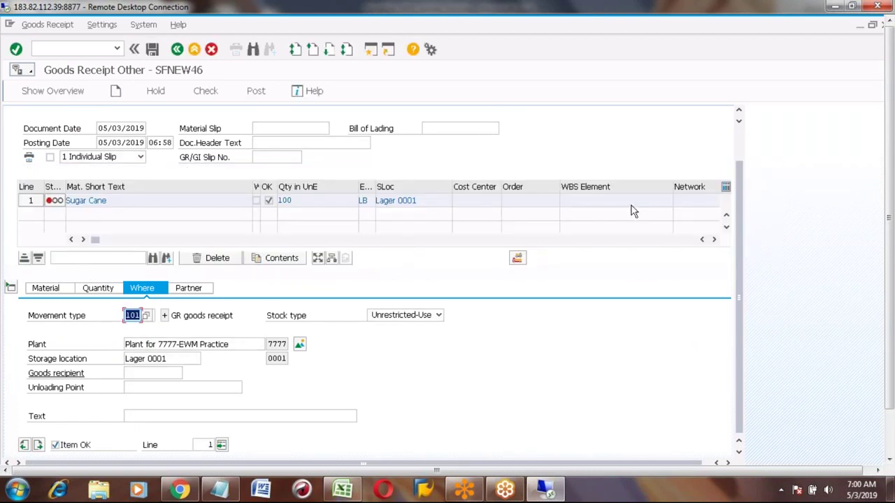
pyautogui.click(740, 140)
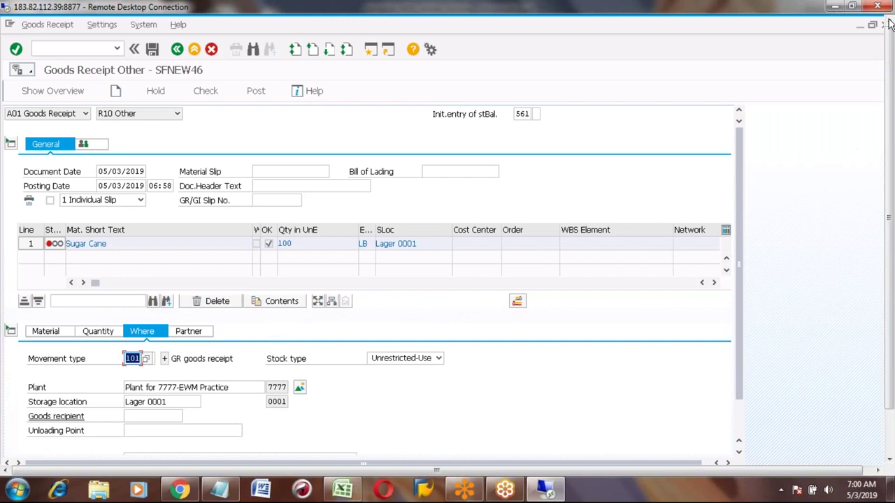
pyautogui.click(519, 115)
pyautogui.write('0')
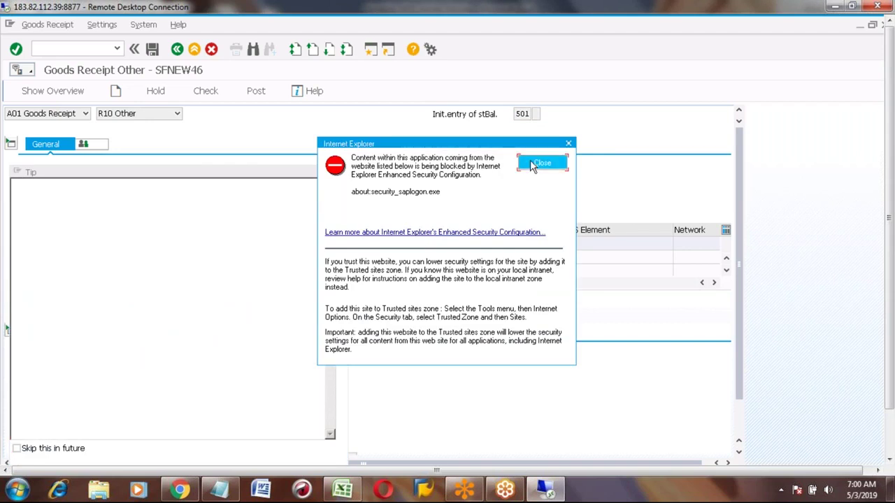
pyautogui.click(541, 163)
pyautogui.click(17, 449)
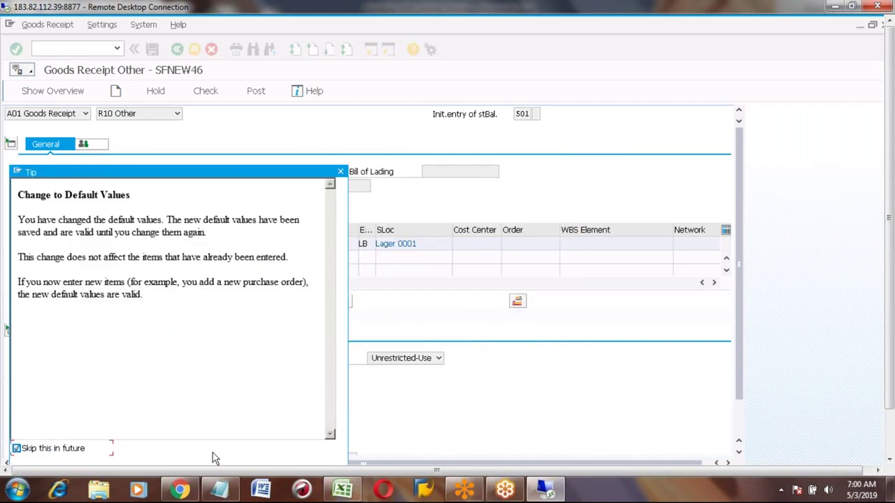
pyautogui.click(890, 439)
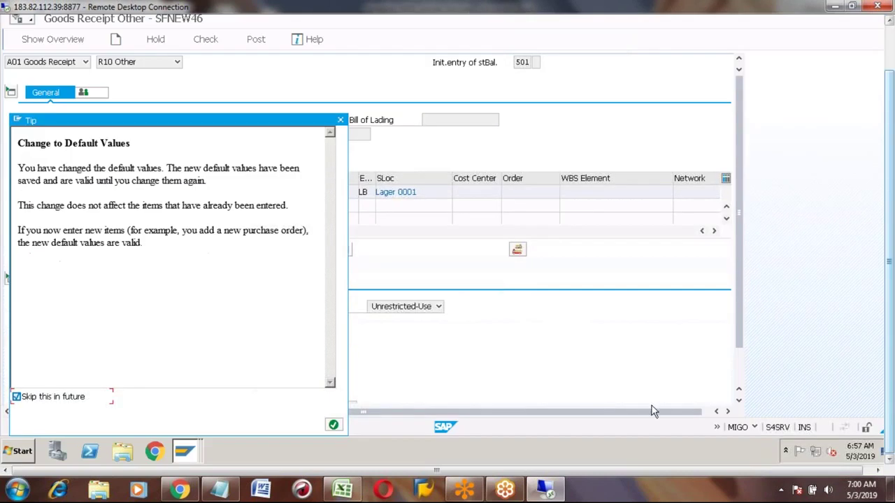
pyautogui.click(334, 426)
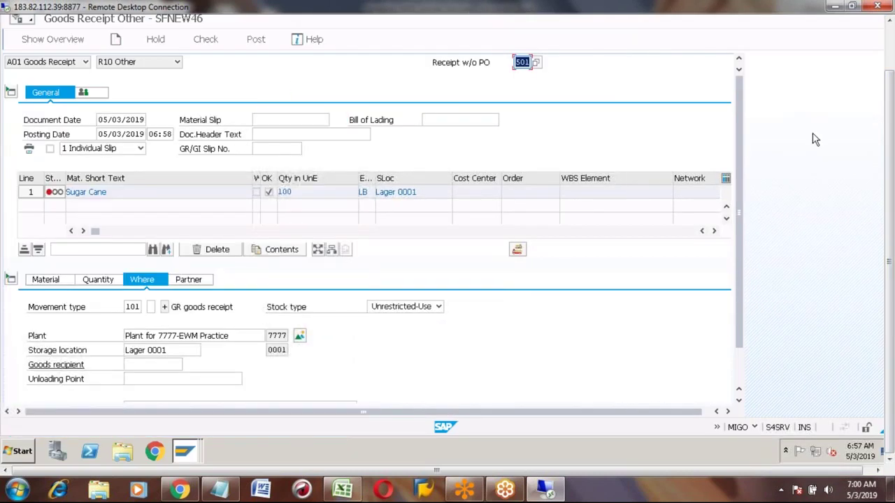
pyautogui.click(891, 49)
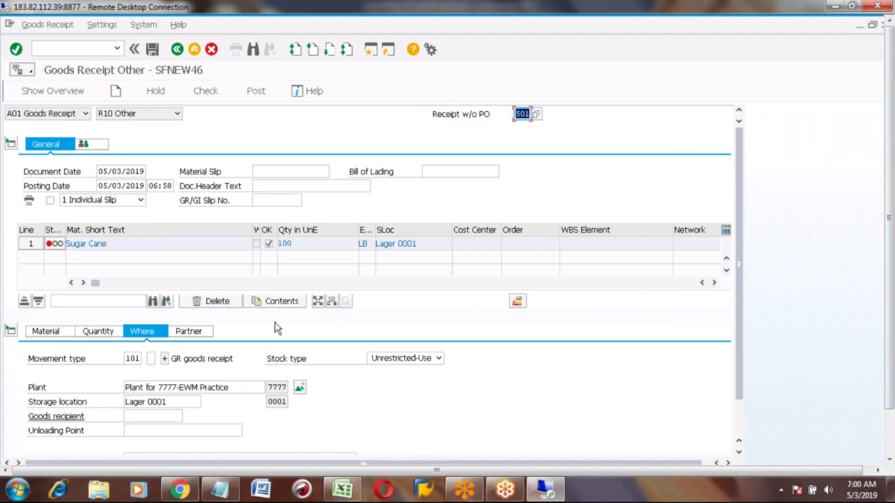
# Retry posting, dismiss the Enter Vendor log, and show the vendor fields.
pyautogui.click(152, 51)
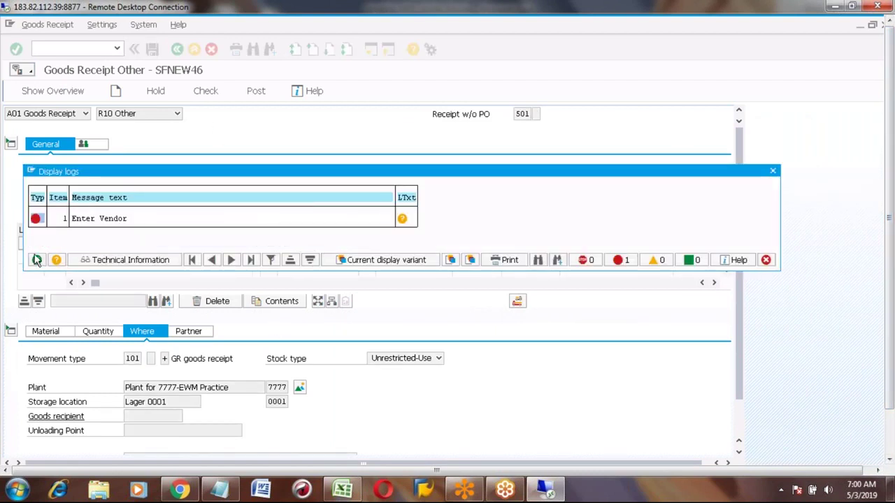
pyautogui.click(36, 260)
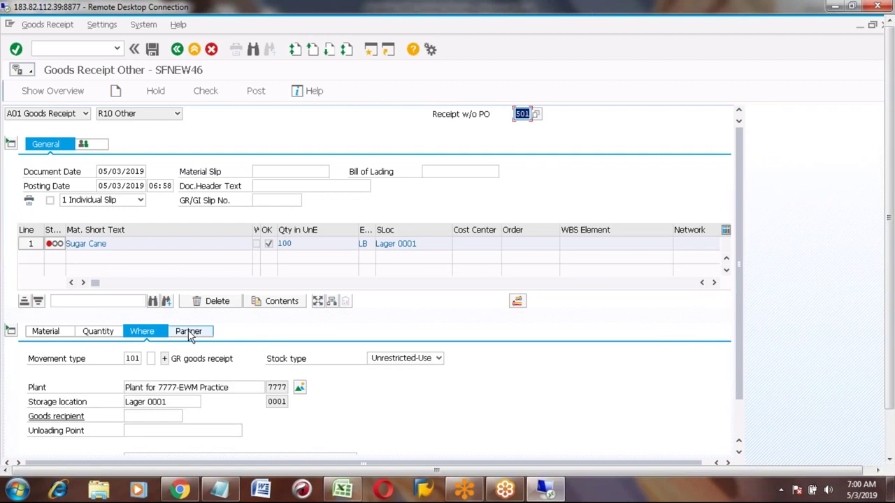
pyautogui.click(189, 332)
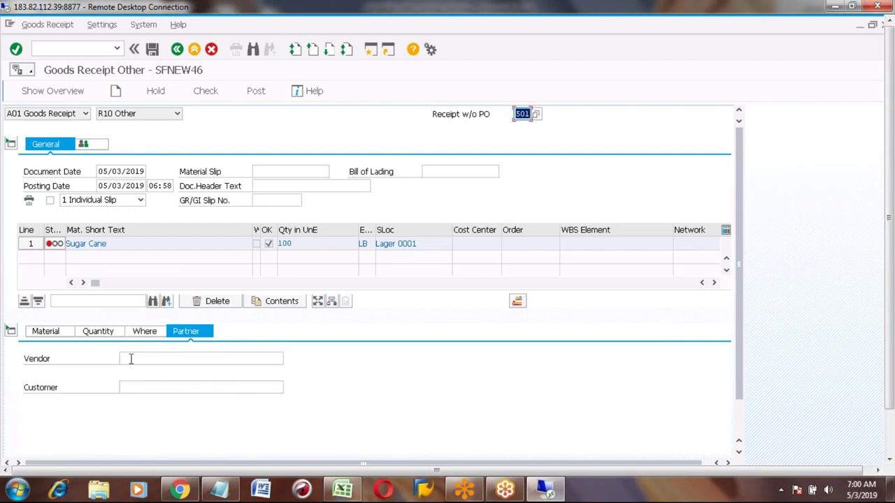
# Search Suppliers by Material for plant 7777 and take vendor 754 from the first hit.
pyautogui.click(130, 359)
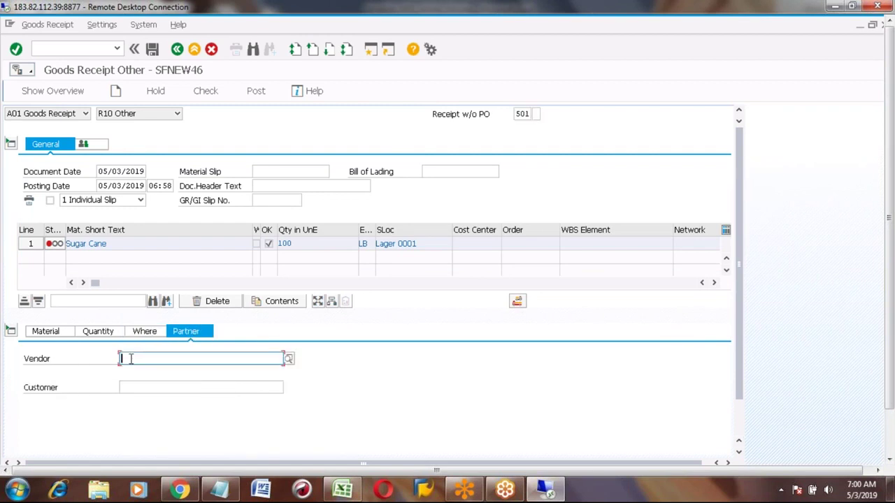
pyautogui.click(288, 359)
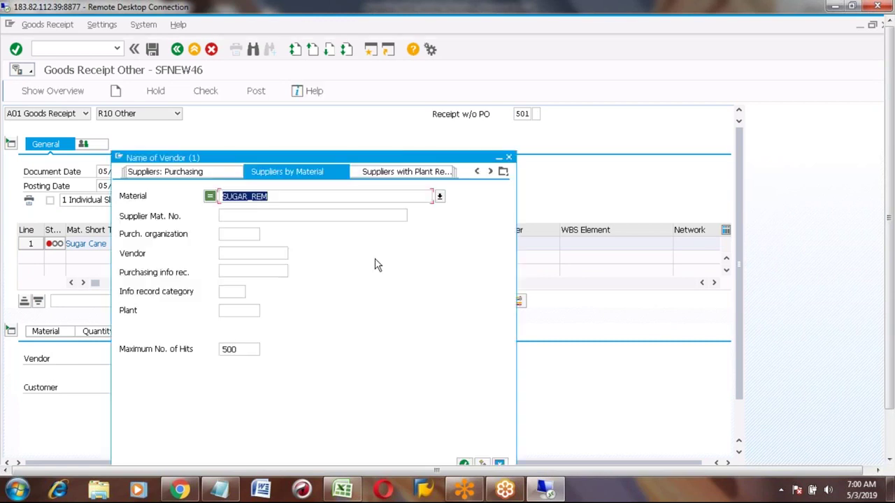
pyautogui.press('Delete')
pyautogui.click(233, 311)
pyautogui.write('7777')
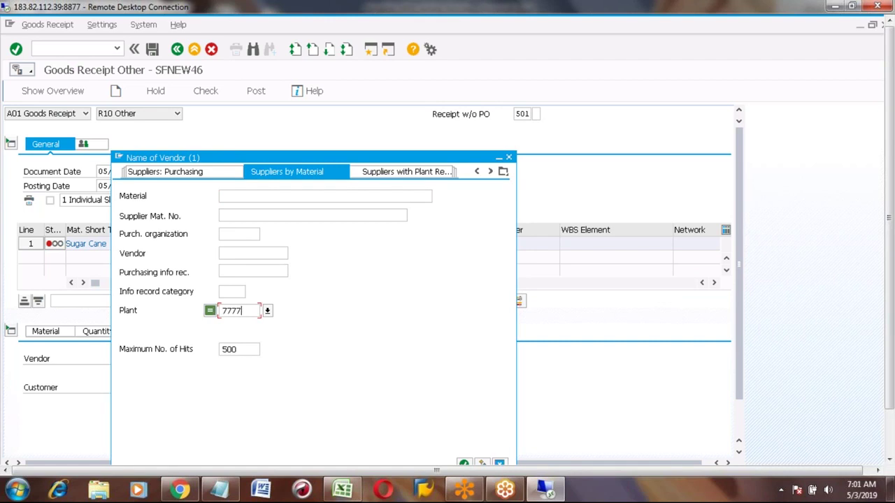
pyautogui.press('Return')
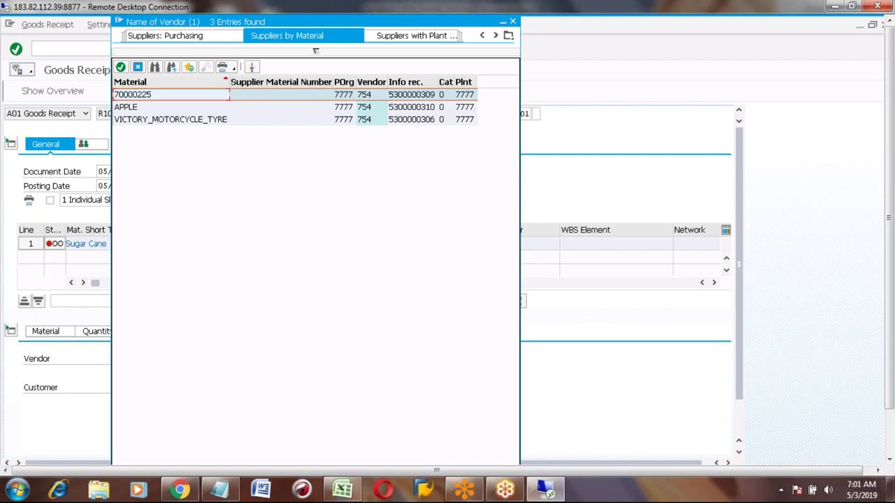
pyautogui.doubleClick(371, 98)
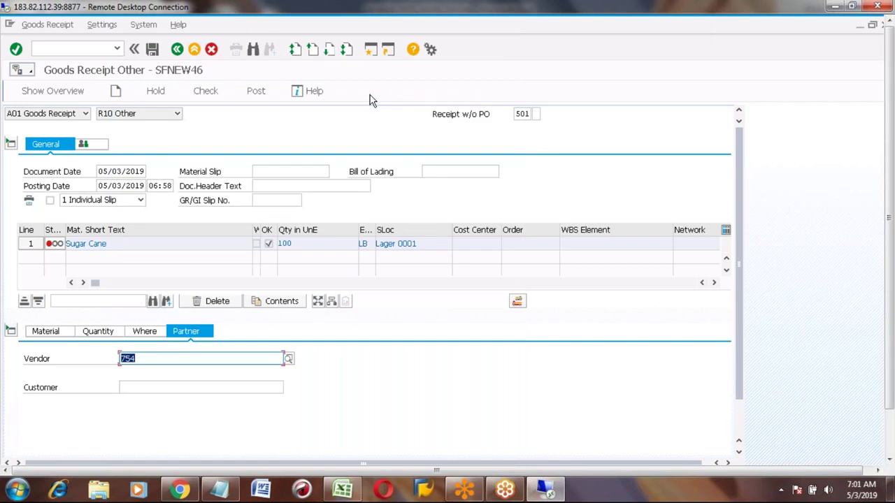
# Retry posting twice, close the Enter Vendor logs, then leave the receipt without saving.
pyautogui.click(151, 49)
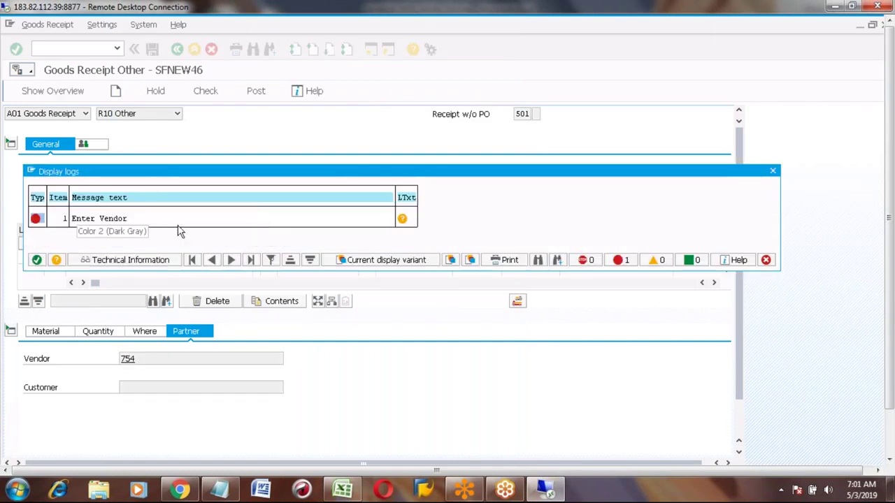
pyautogui.click(37, 260)
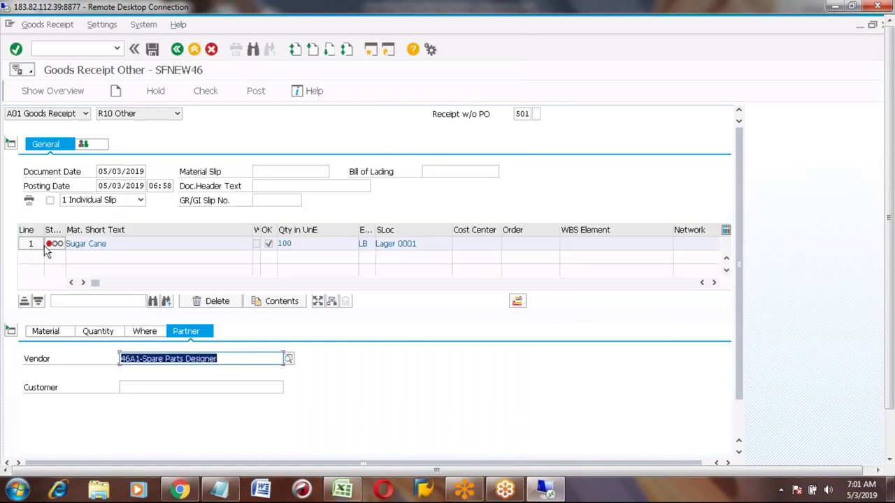
pyautogui.click(153, 52)
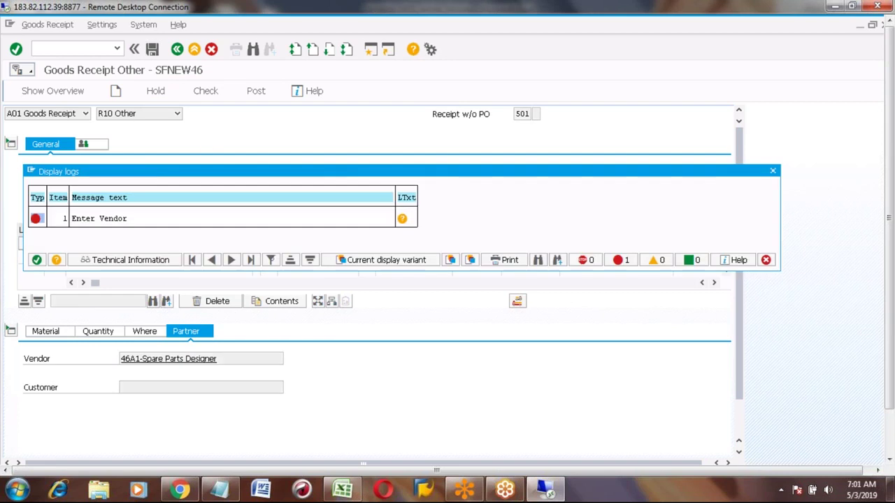
pyautogui.click(773, 172)
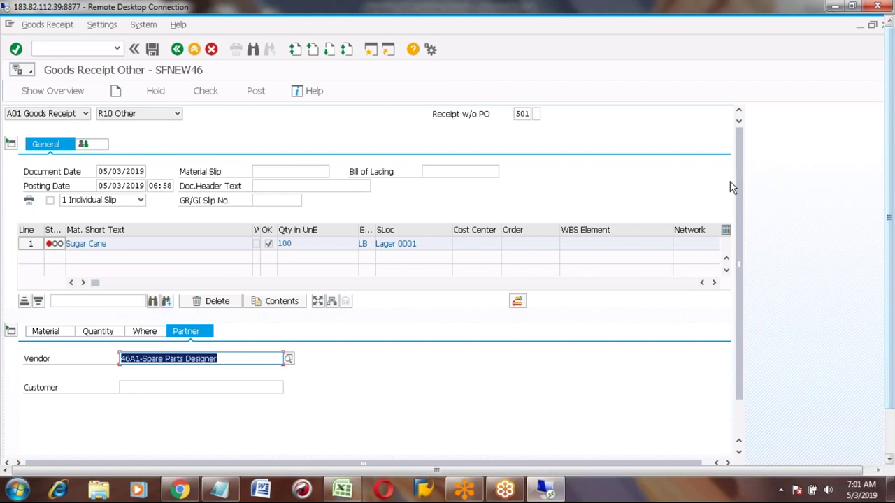
pyautogui.click(177, 49)
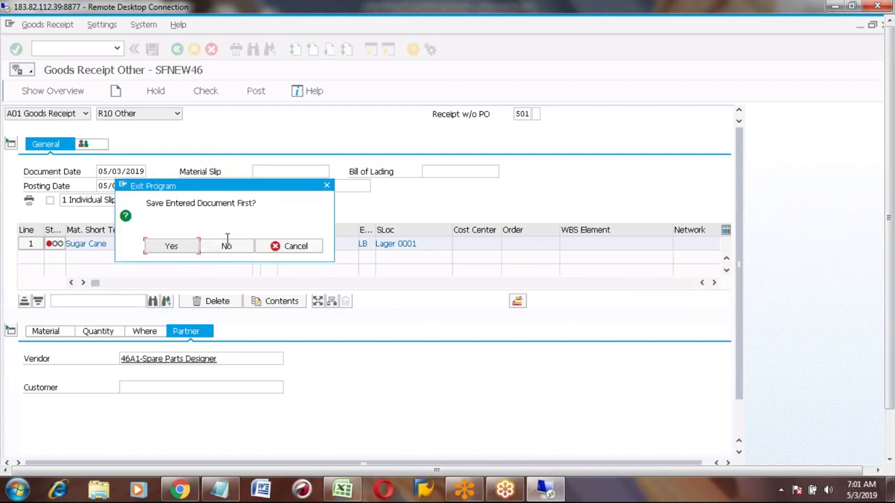
pyautogui.click(221, 252)
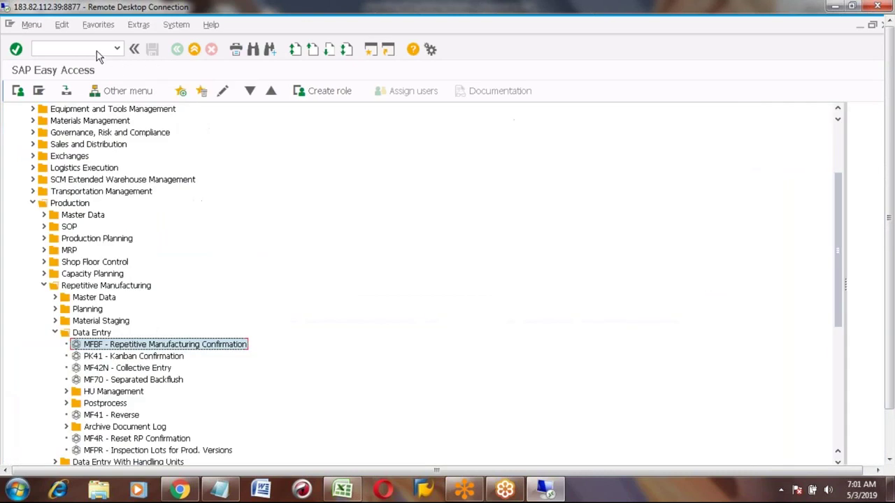
# Open MIGO and enter material SUGAR_CANE with quantity 100.
pyautogui.click(96, 49)
pyautogui.write('M')
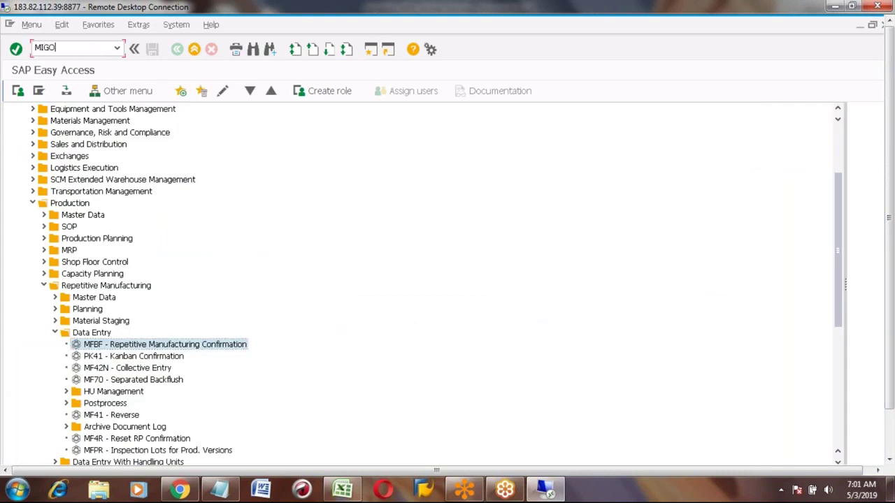
pyautogui.write('IGO')
pyautogui.press('Return')
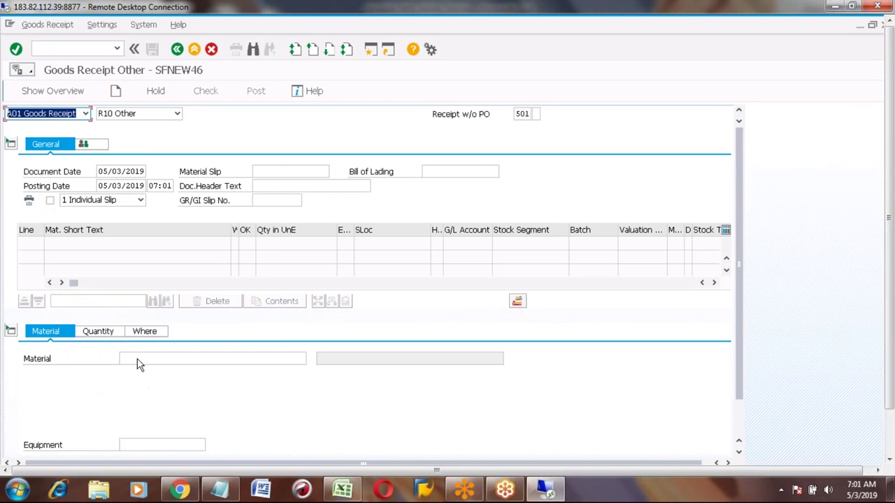
pyautogui.click(209, 359)
pyautogui.press('Down')
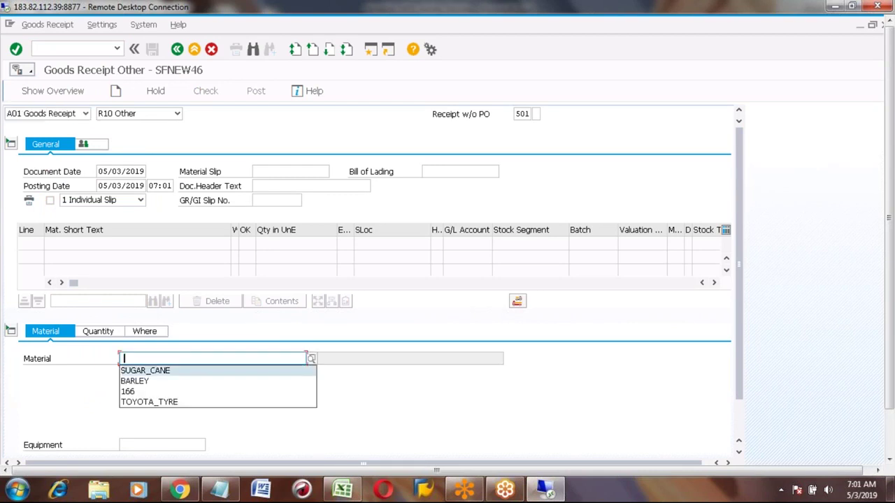
pyautogui.press('Return')
pyautogui.click(112, 334)
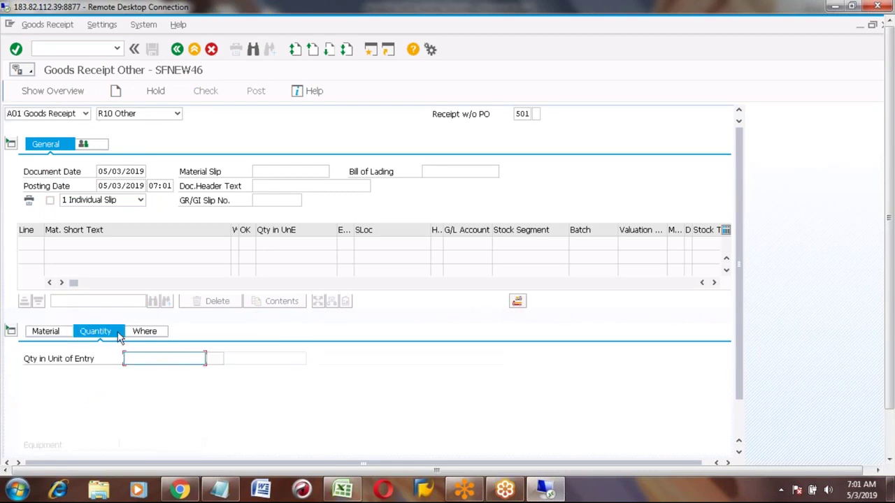
pyautogui.click(139, 358)
pyautogui.write('100')
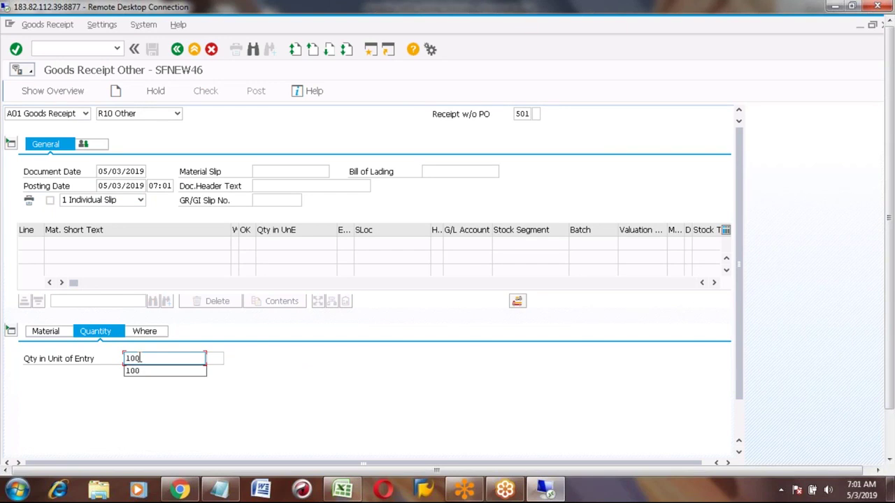
# Set plant 7777 and storage location 0001, then confirm to add the Sugar Cane line.
pyautogui.click(146, 336)
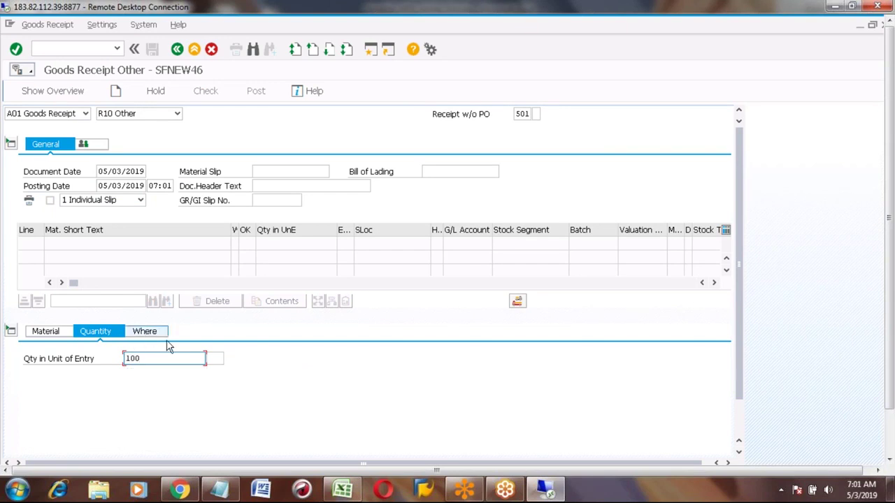
pyautogui.click(135, 389)
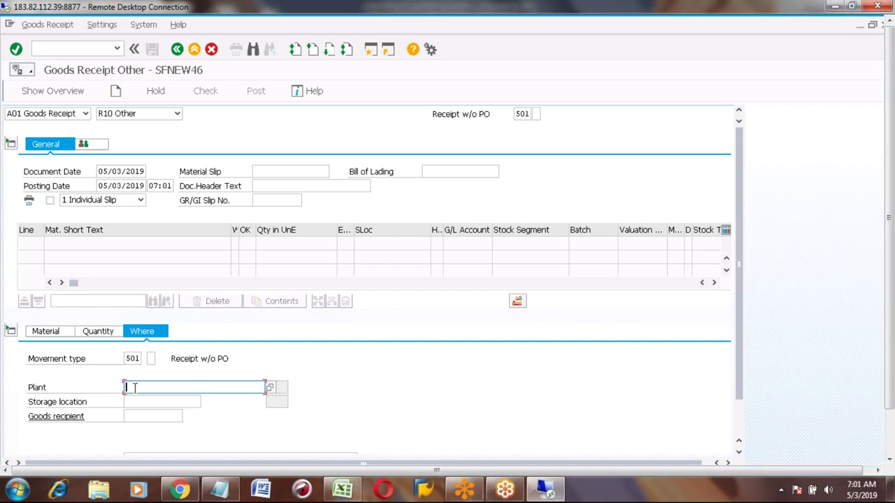
pyautogui.write('77')
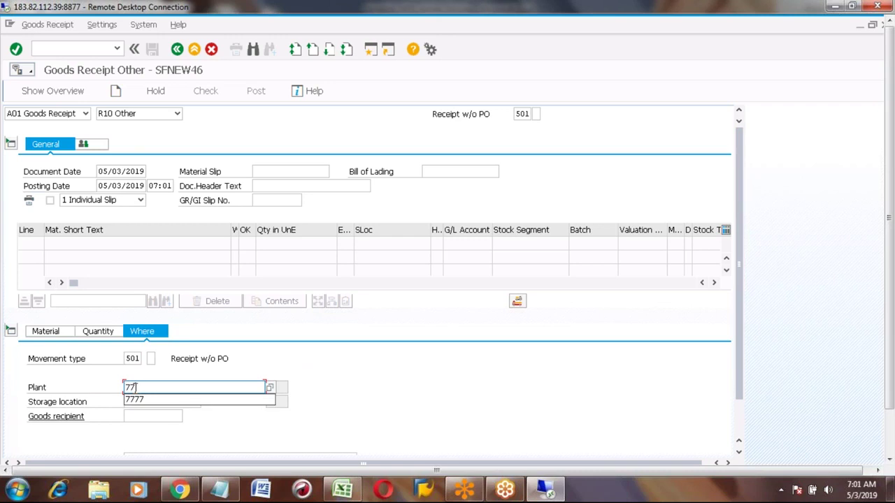
pyautogui.write('77')
pyautogui.click(135, 399)
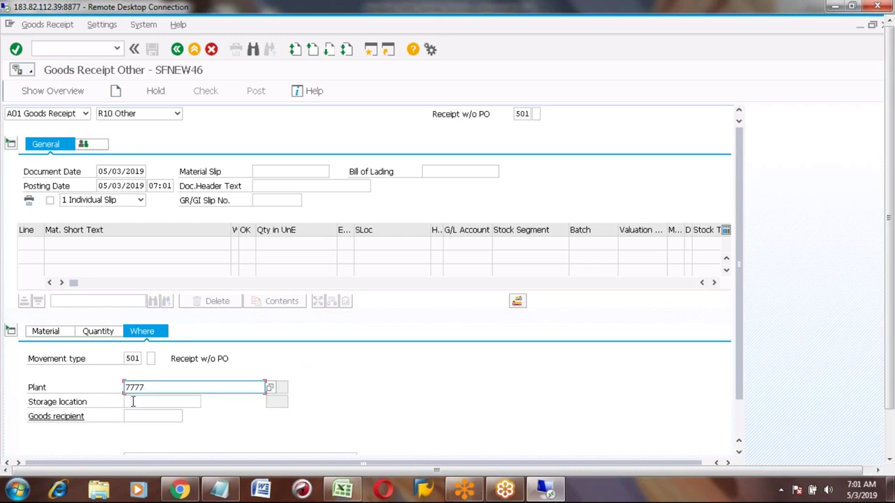
pyautogui.click(133, 402)
pyautogui.write('000')
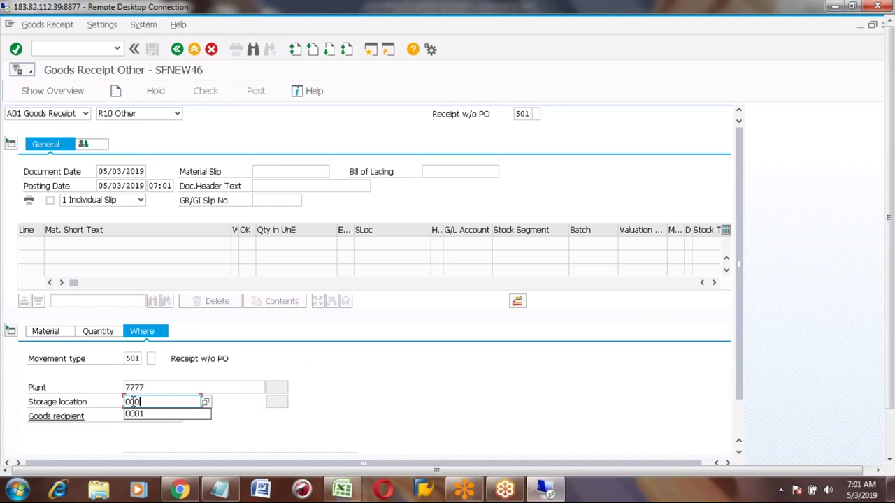
pyautogui.write('1')
pyautogui.press('Return')
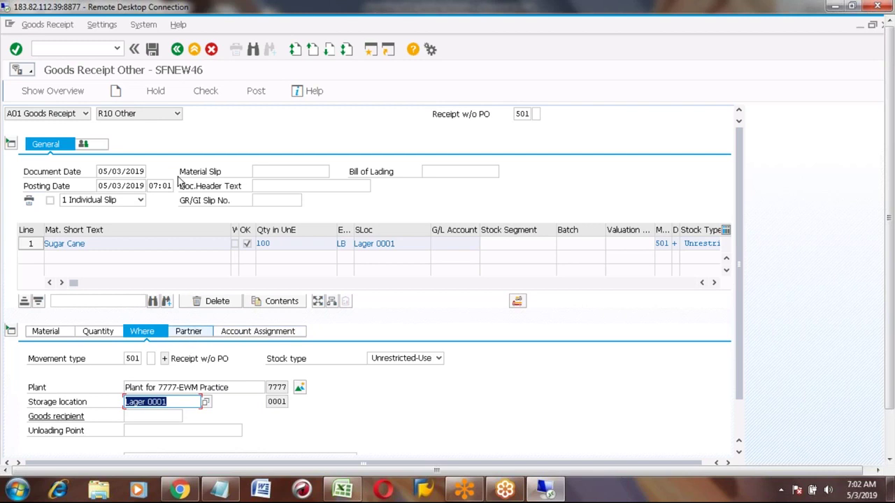
# Try posting, which hits the ZOB 3000 account determination error, and open a new SAP session.
pyautogui.click(153, 50)
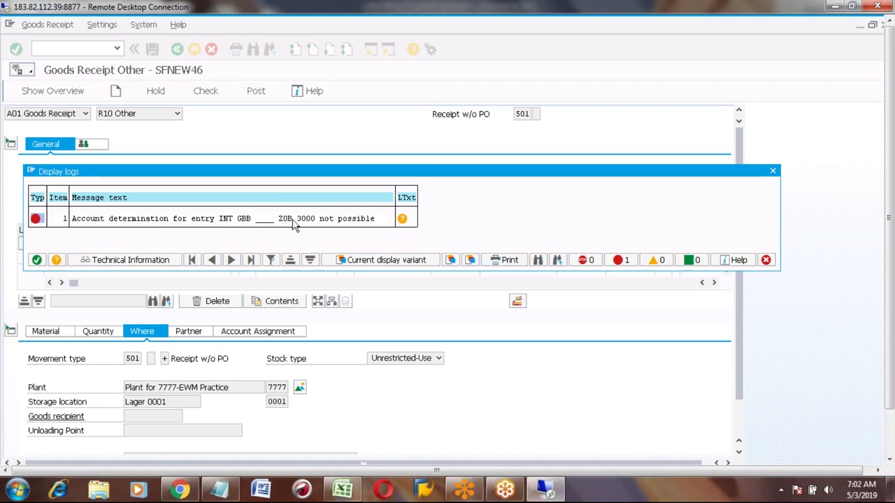
pyautogui.click(31, 172)
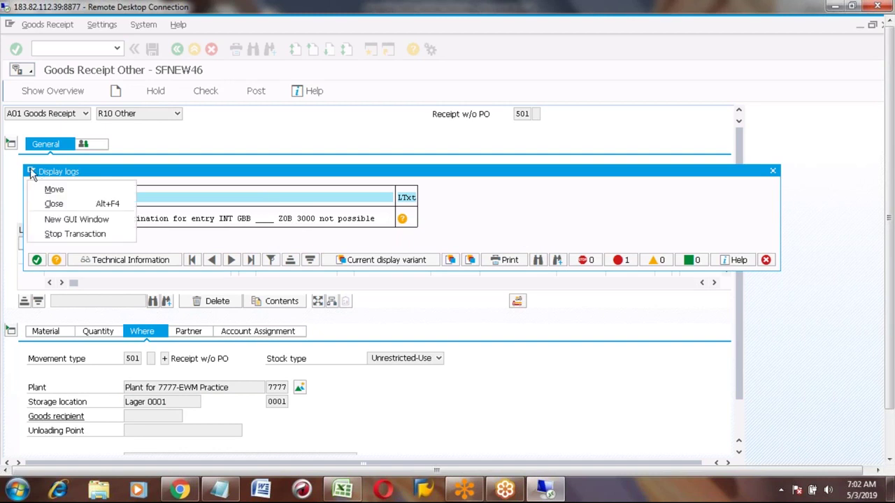
pyautogui.click(76, 219)
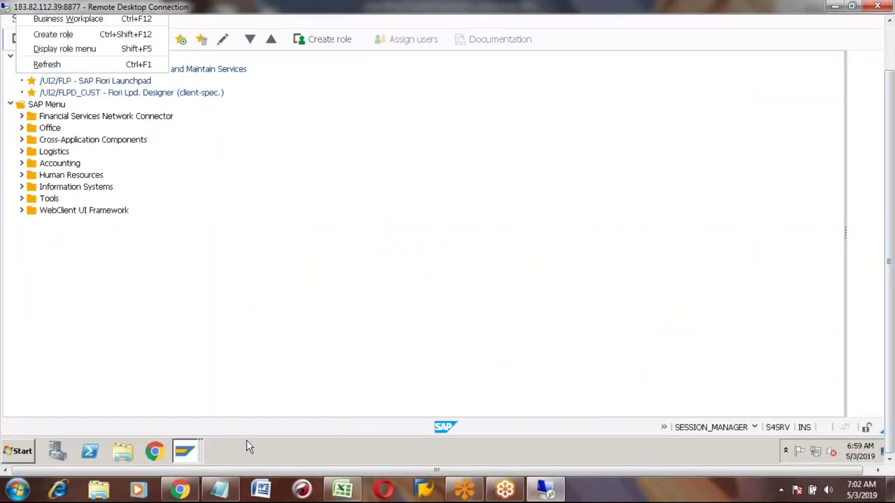
# Return to the goods receipt window and exit it without saving.
pyautogui.click(185, 451)
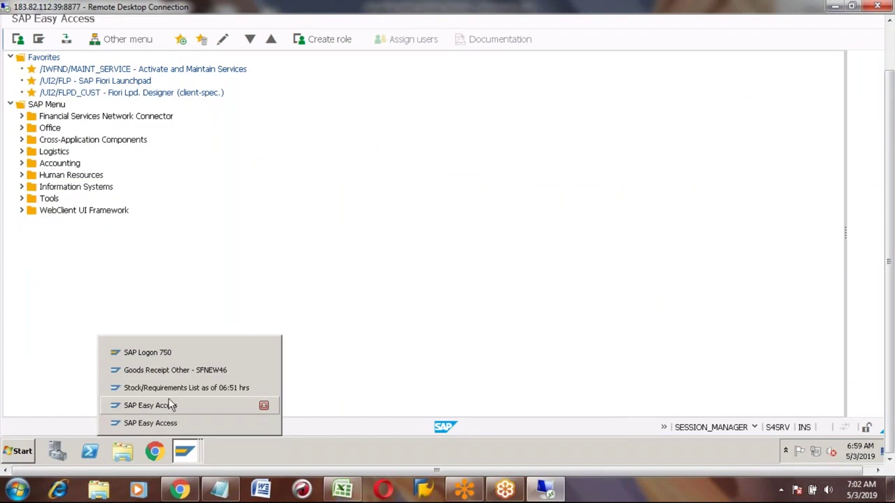
pyautogui.click(173, 370)
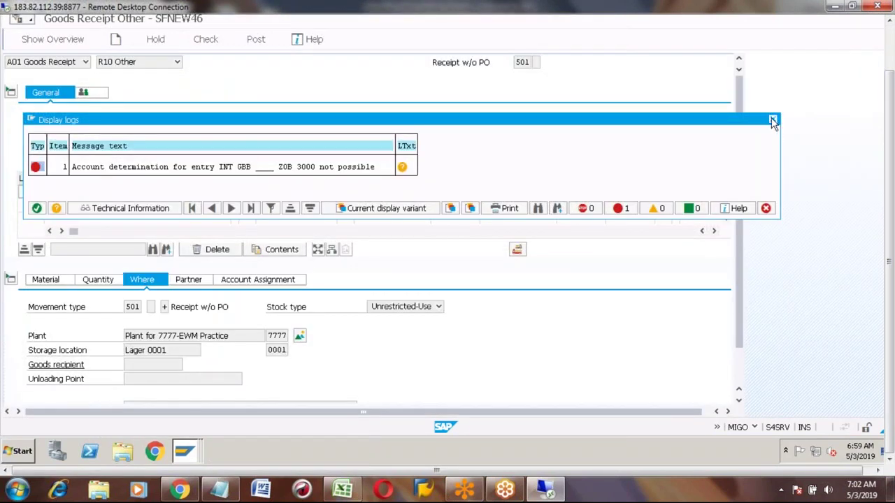
pyautogui.click(890, 42)
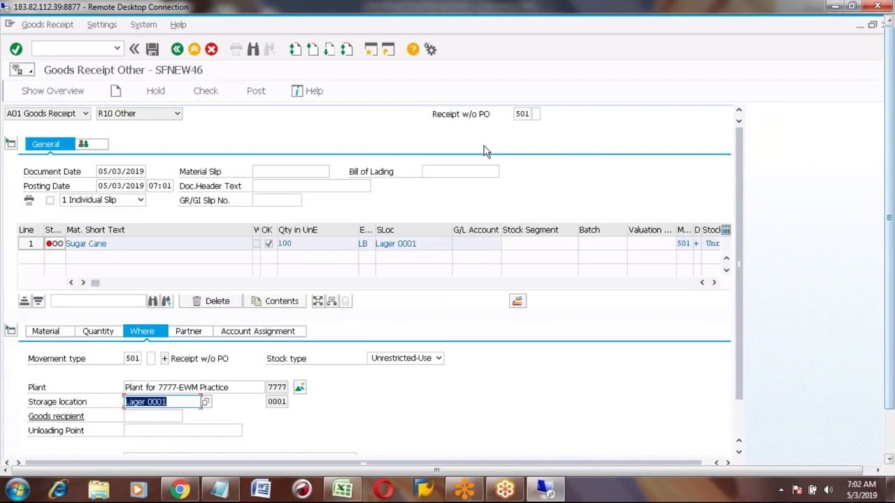
pyautogui.click(178, 50)
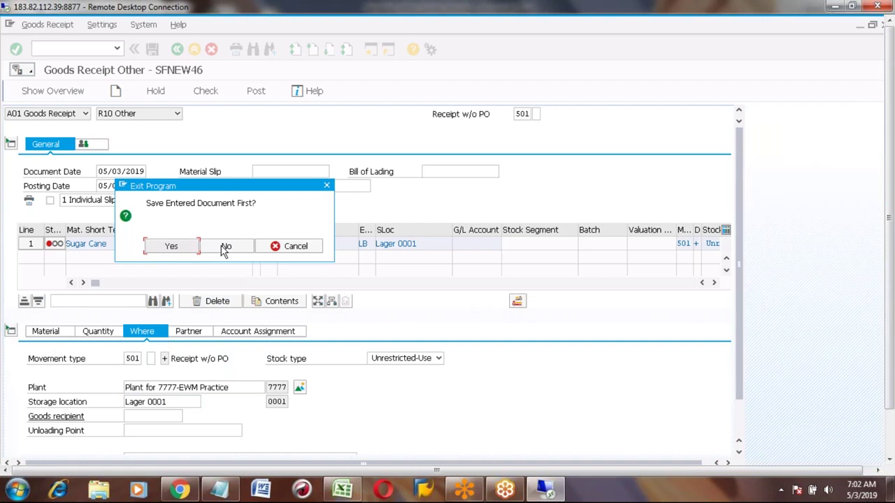
pyautogui.click(224, 246)
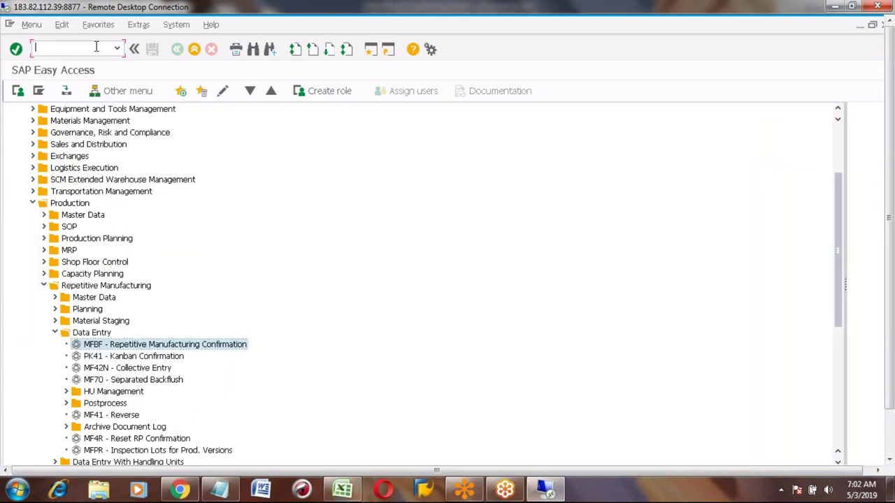
# Open MIGO with movement type 561 for plant 7777, storage location 0001.
pyautogui.write('MIGO')
pyautogui.press('Return')
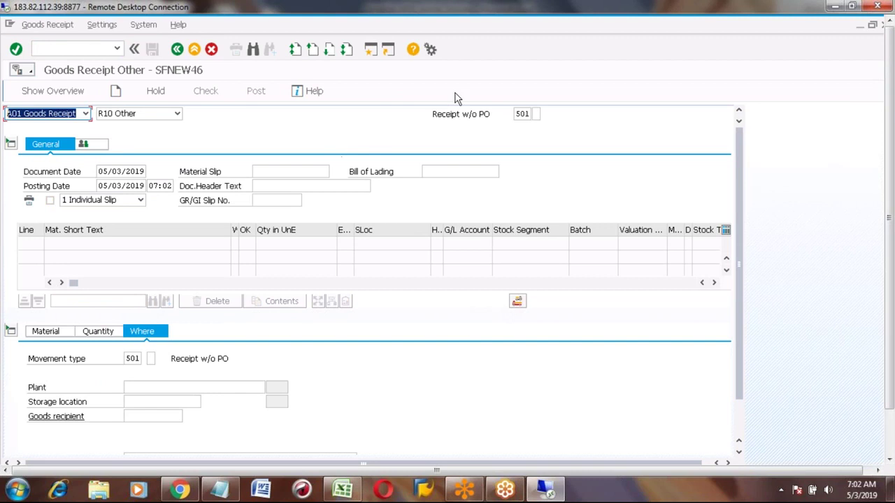
pyautogui.click(523, 113)
pyautogui.write('561')
pyautogui.press('Return')
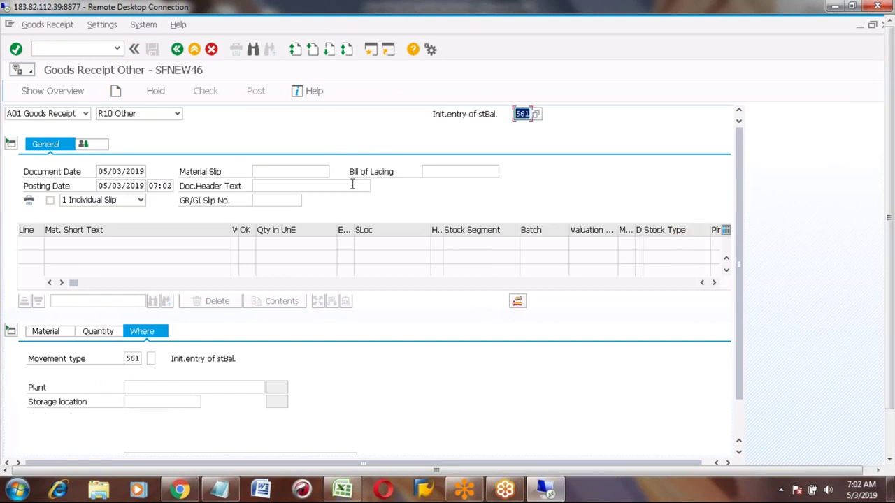
pyautogui.click(138, 388)
pyautogui.write('7777')
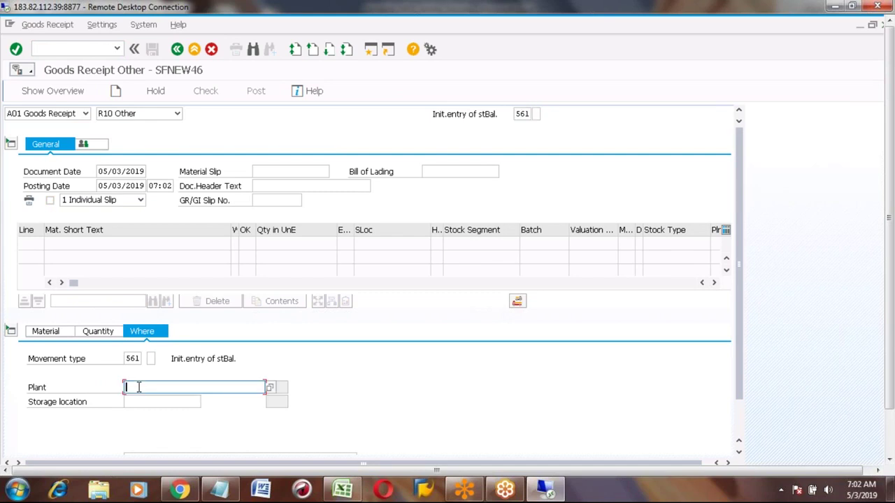
pyautogui.press('Escape')
pyautogui.press('Tab')
pyautogui.write('0001')
pyautogui.press('Escape')
# Add 100 LB of SUGAR_CANE and post it, checking the status bar for the material document.
pyautogui.click(104, 335)
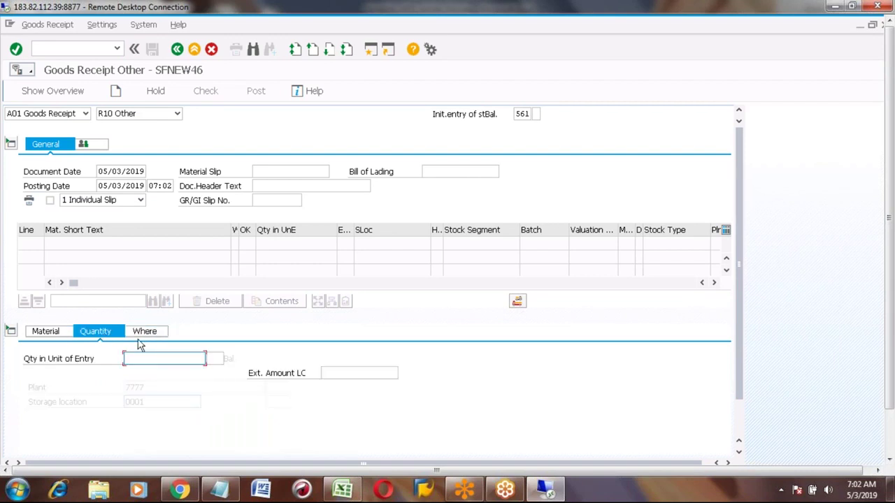
pyautogui.click(144, 357)
pyautogui.press('Down')
pyautogui.press('Return')
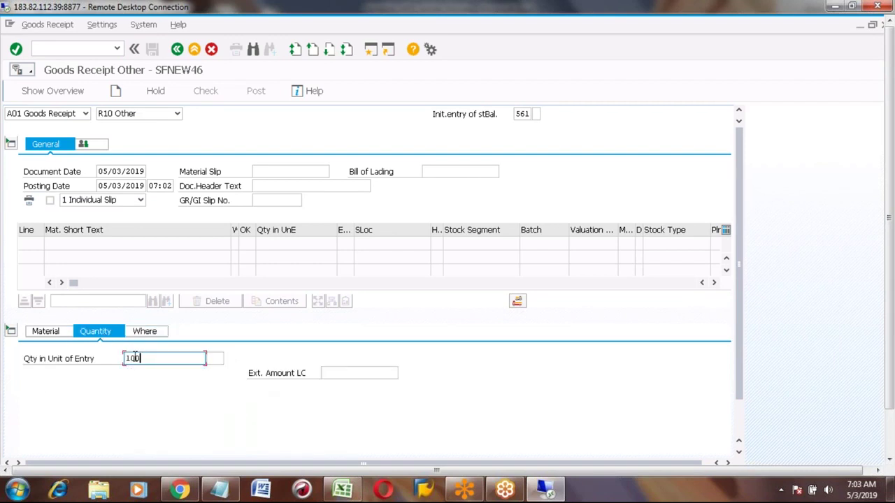
pyautogui.click(51, 333)
pyautogui.click(131, 355)
pyautogui.press('Down')
pyautogui.press('Return')
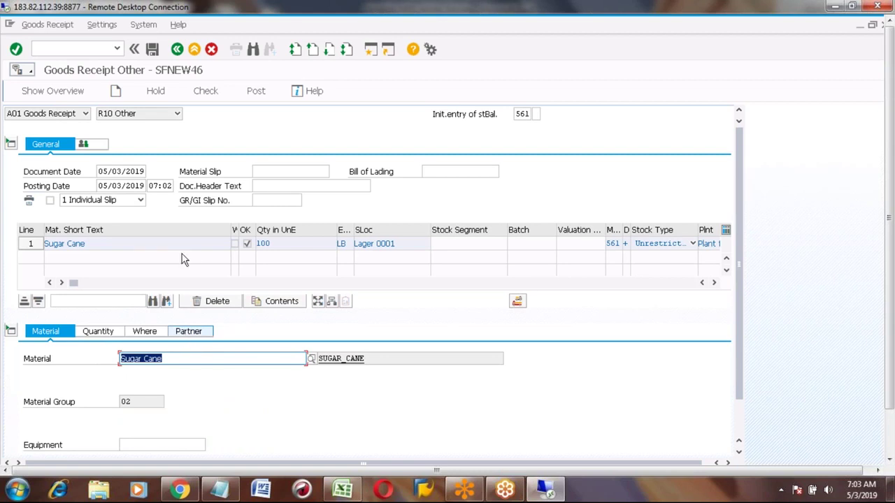
pyautogui.click(153, 50)
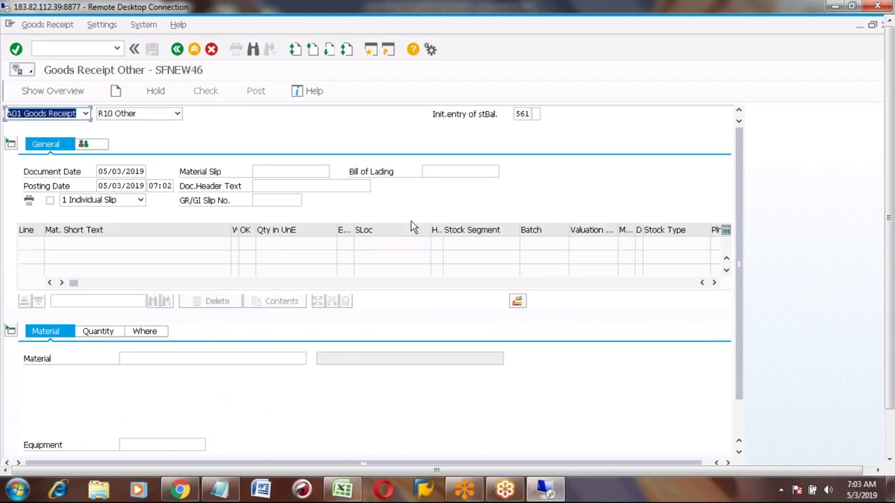
pyautogui.click(892, 437)
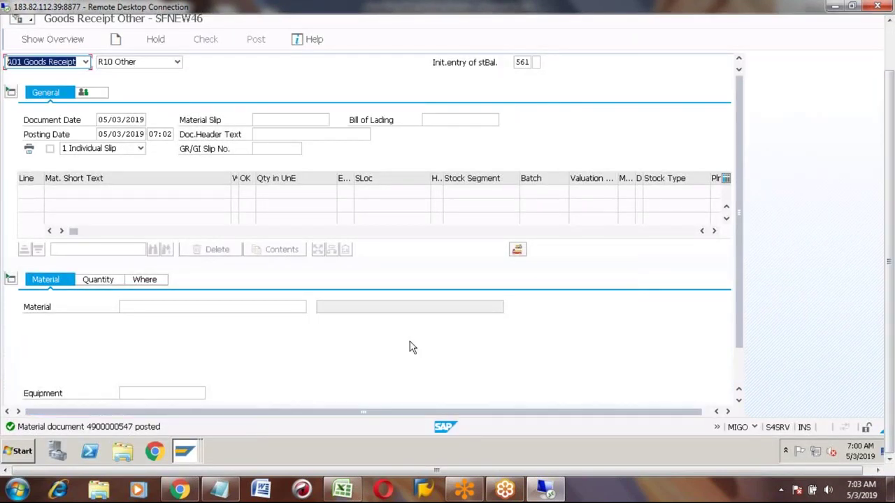
pyautogui.click(892, 48)
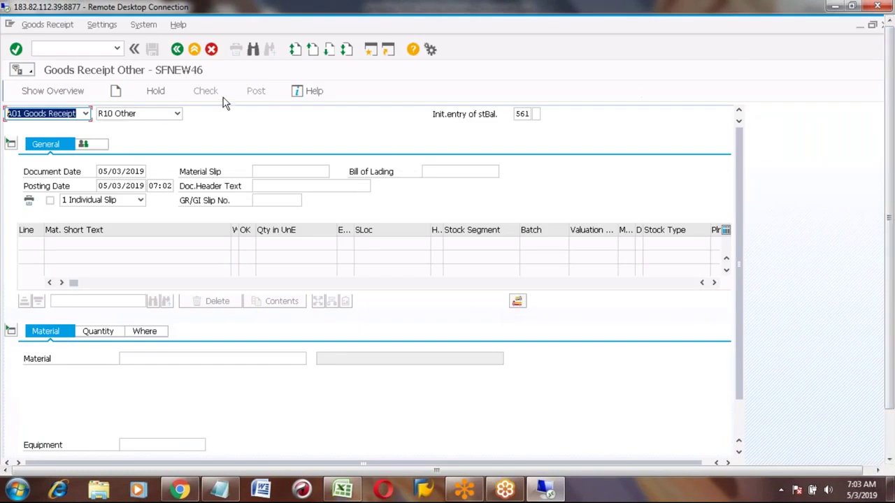
# Exit MIGO and open MFBF for planned order 5924.
pyautogui.click(193, 51)
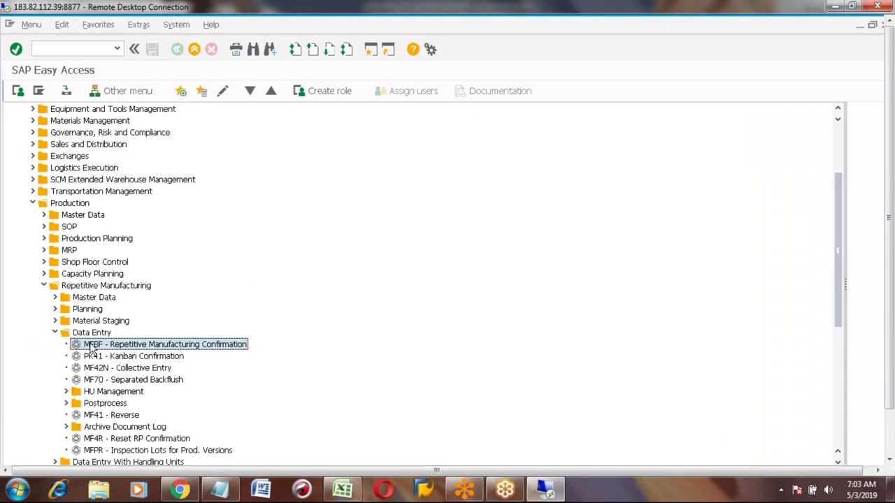
pyautogui.doubleClick(133, 349)
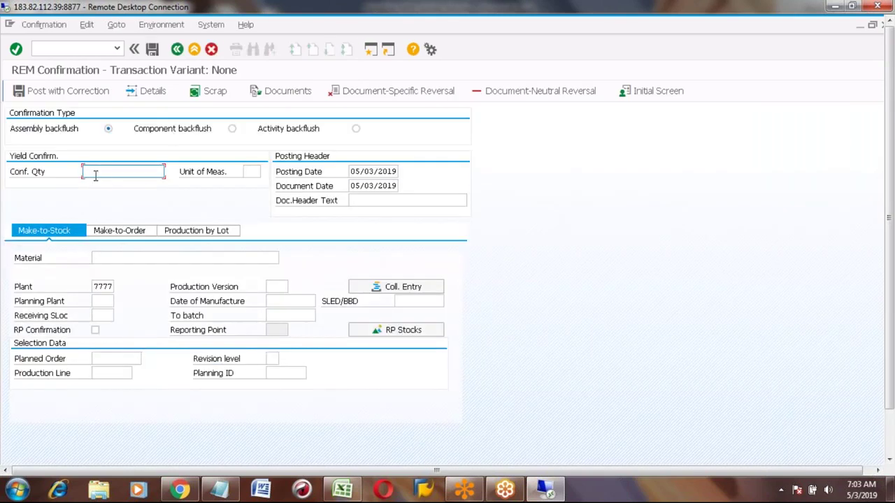
pyautogui.click(100, 358)
pyautogui.write('5924')
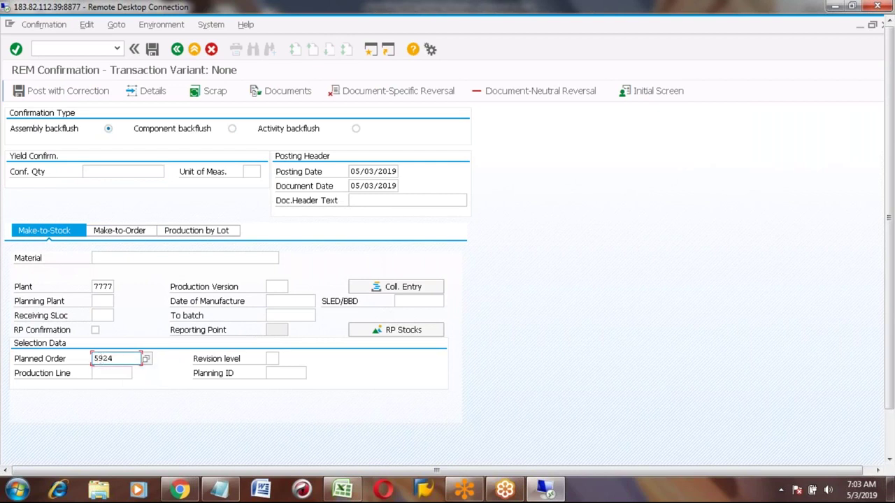
pyautogui.press('Return')
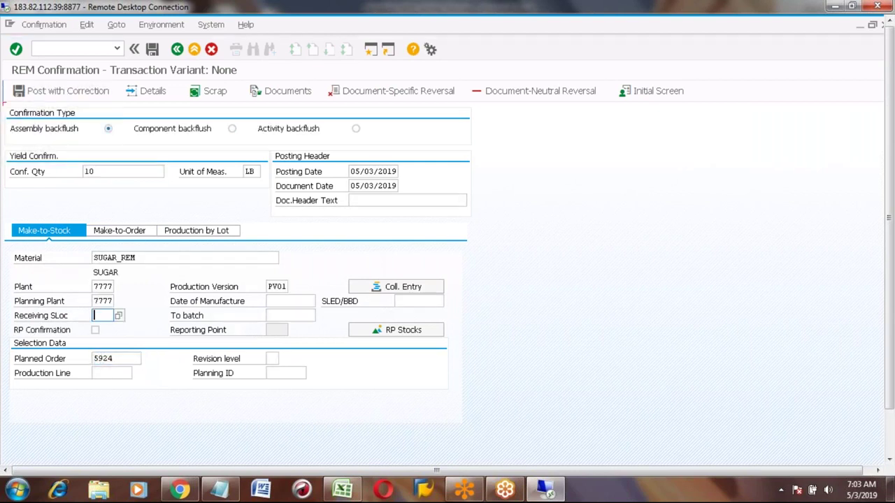
# Set receiving storage location 0001 and use Post with Correction to list the components.
pyautogui.click(102, 315)
pyautogui.click(102, 327)
pyautogui.press('Return')
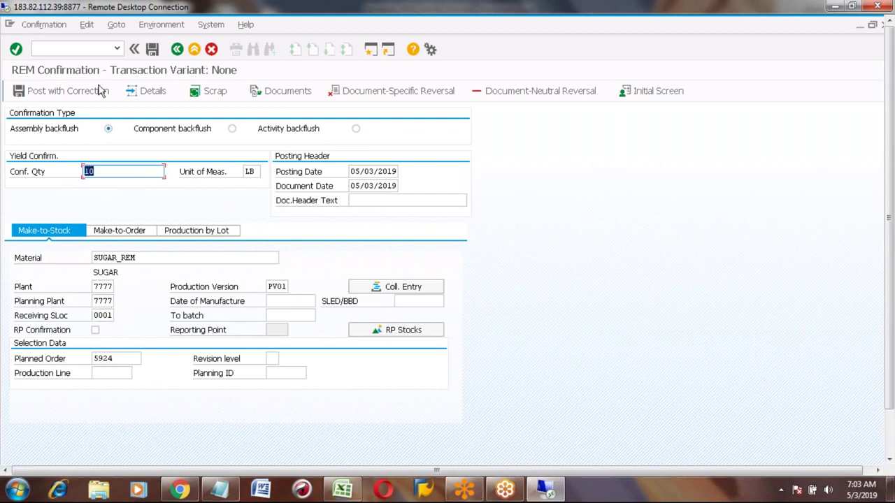
pyautogui.click(84, 92)
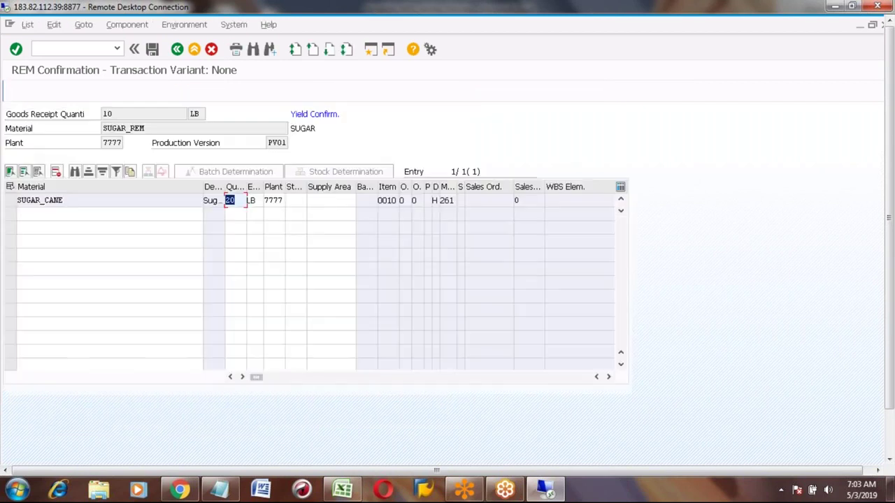
# Give SUGAR_CANE storage location 0001, then post the confirmation and answer Yes.
pyautogui.click(296, 200)
pyautogui.press('Down')
pyautogui.press('Return')
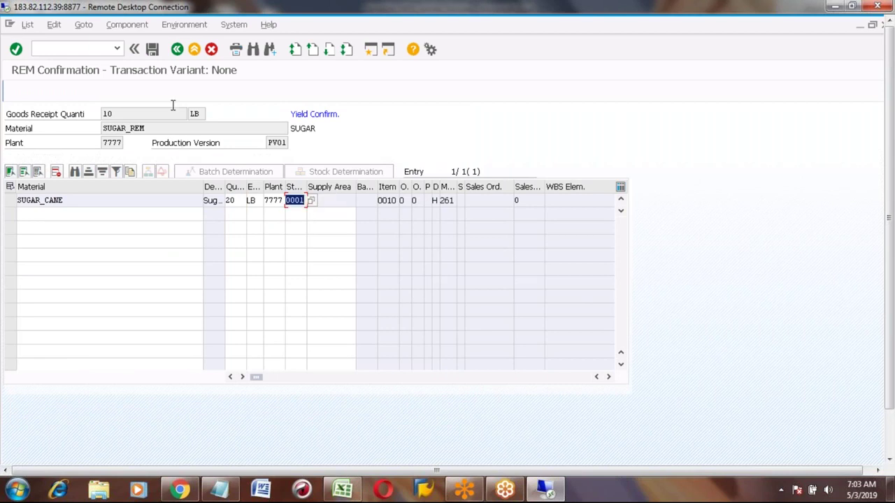
pyautogui.click(152, 50)
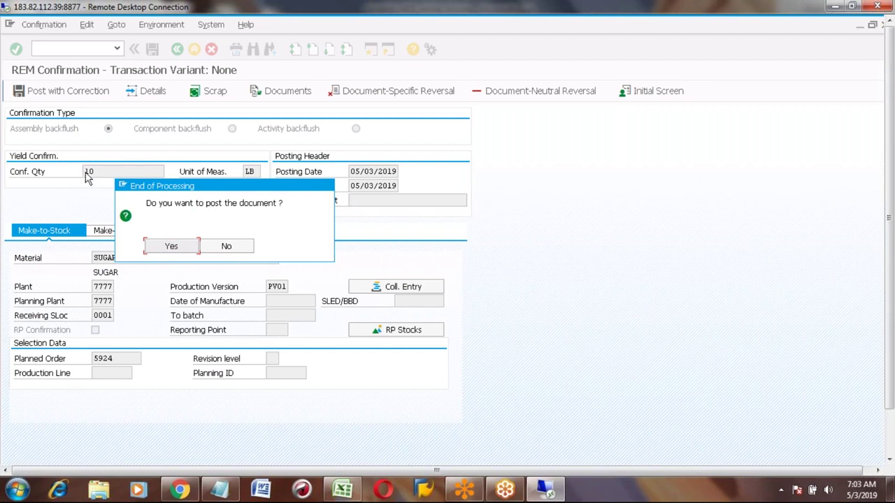
pyautogui.click(173, 249)
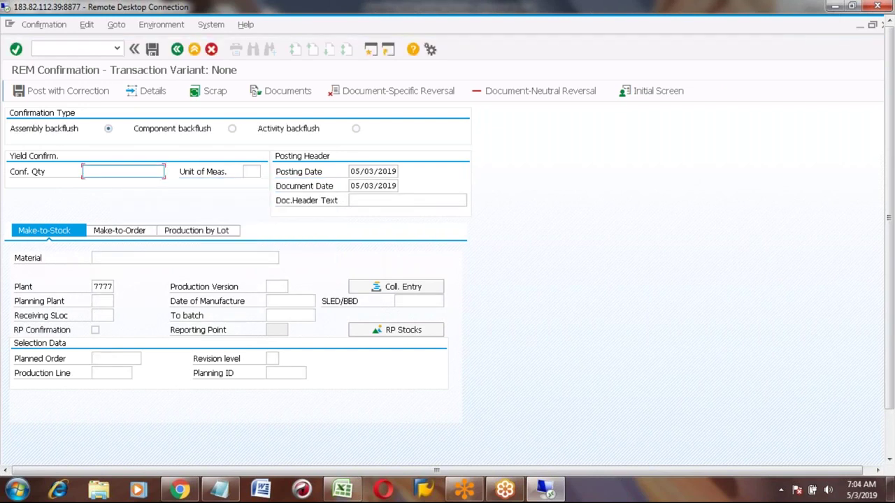
pyautogui.click(891, 446)
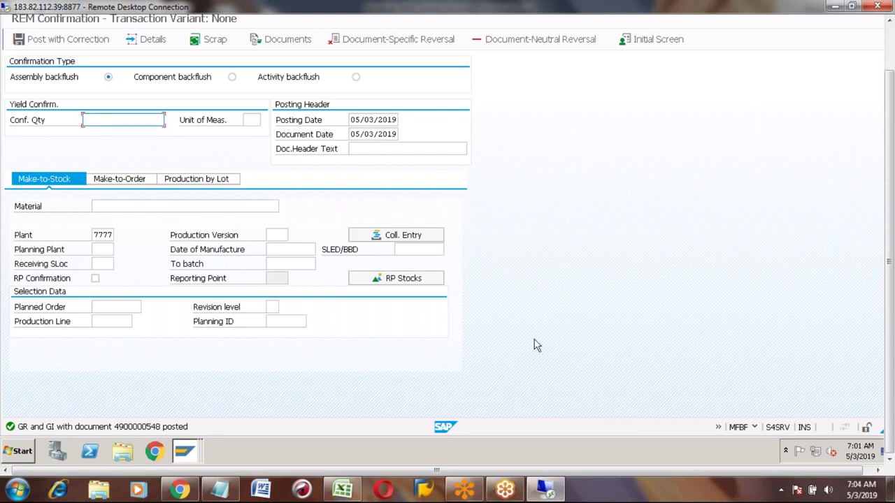
pyautogui.click(891, 46)
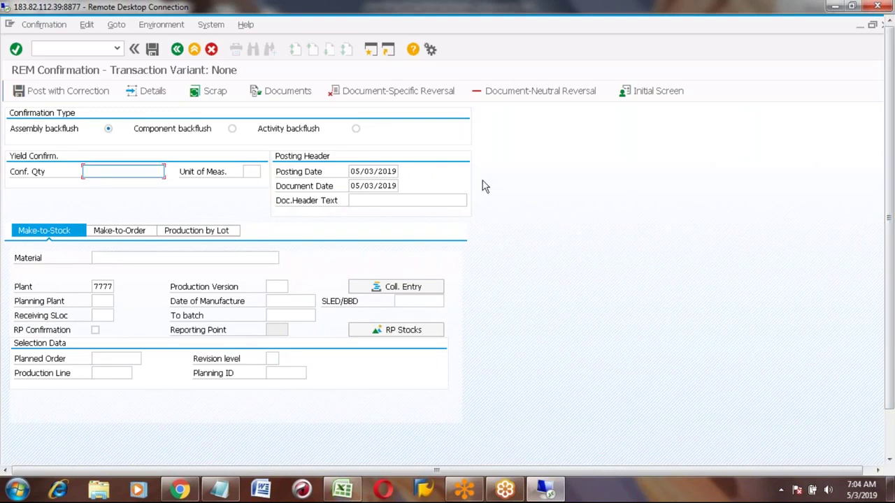
pyautogui.click(890, 442)
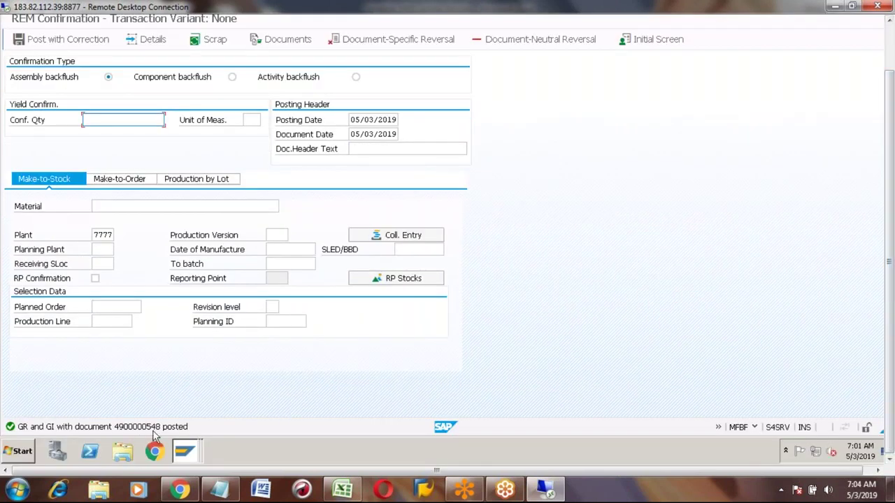
pyautogui.click(890, 44)
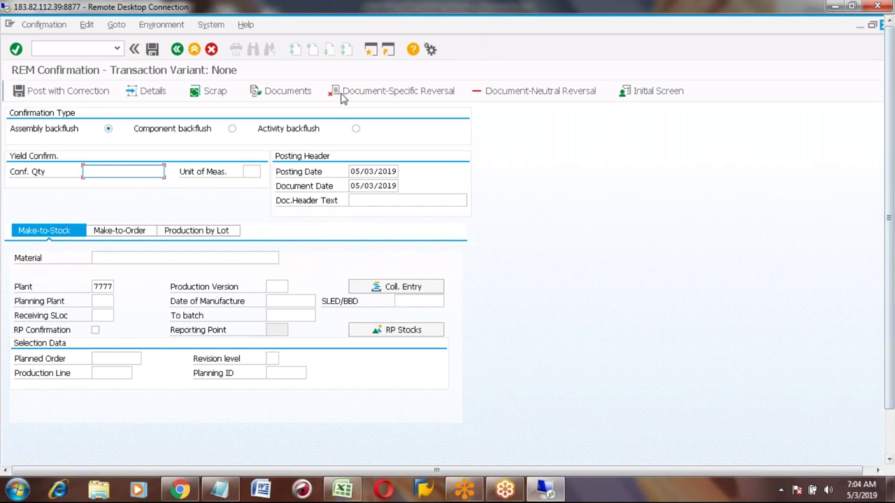
pyautogui.click(275, 92)
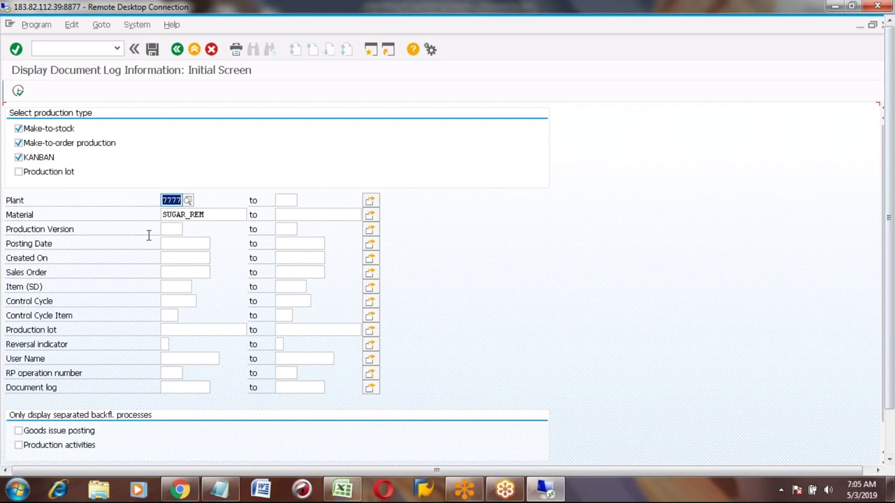
pyautogui.click(171, 242)
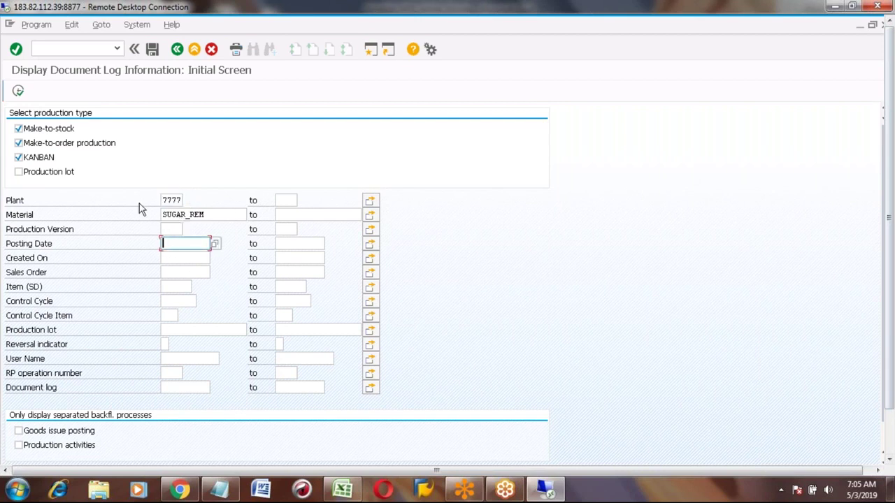
pyautogui.click(18, 91)
pyautogui.click(18, 91)
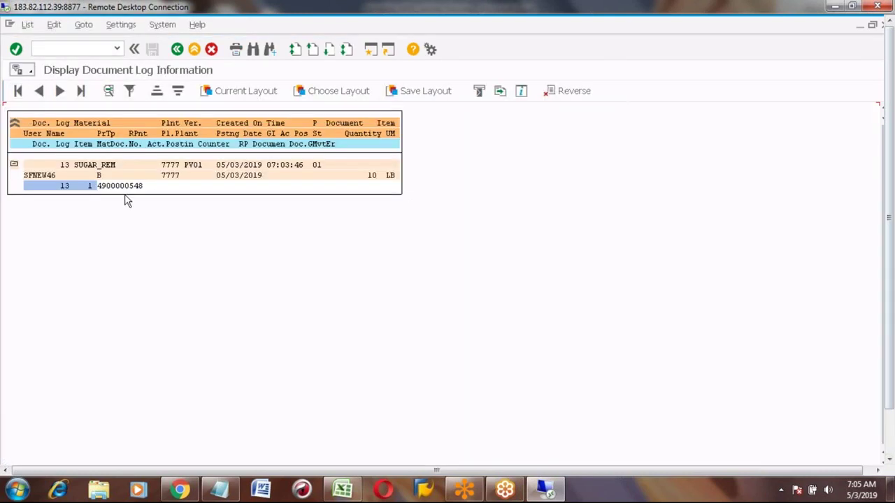
pyautogui.click(119, 186)
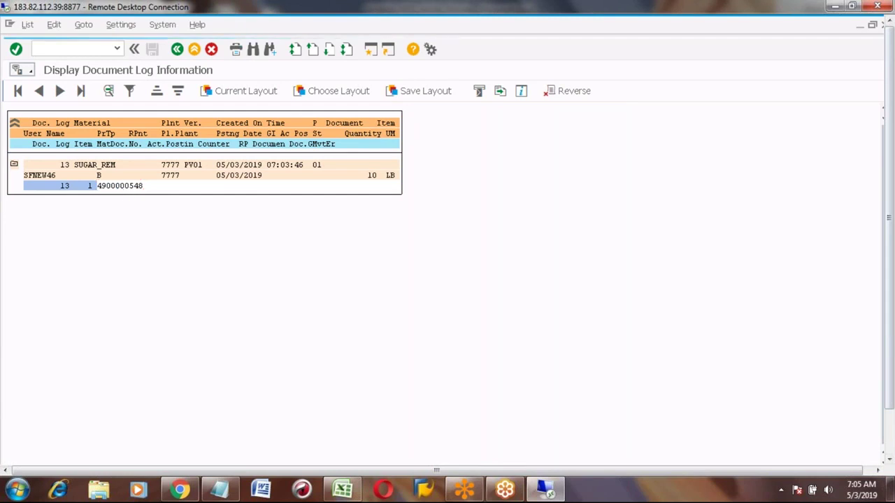
pyautogui.doubleClick(119, 186)
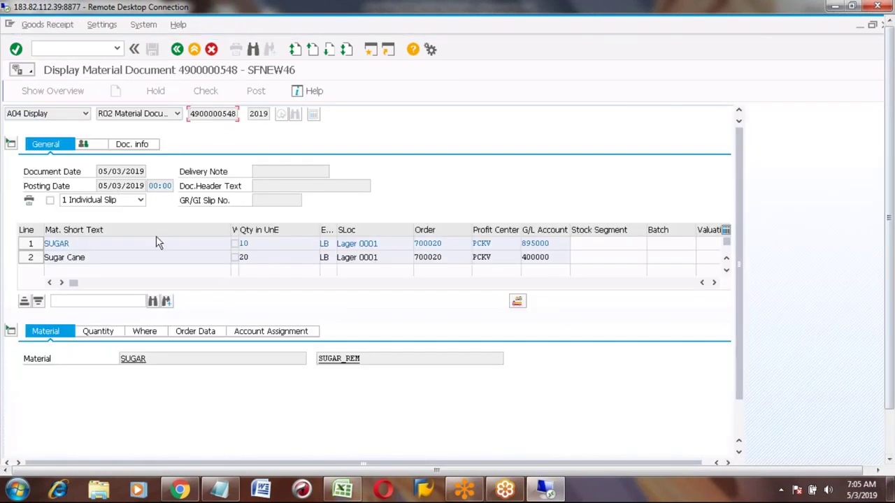
pyautogui.click(92, 244)
pyautogui.click(268, 244)
# Review the SUGAR line's details: movement type 131, plant 7777, storage location 0001.
pyautogui.click(30, 244)
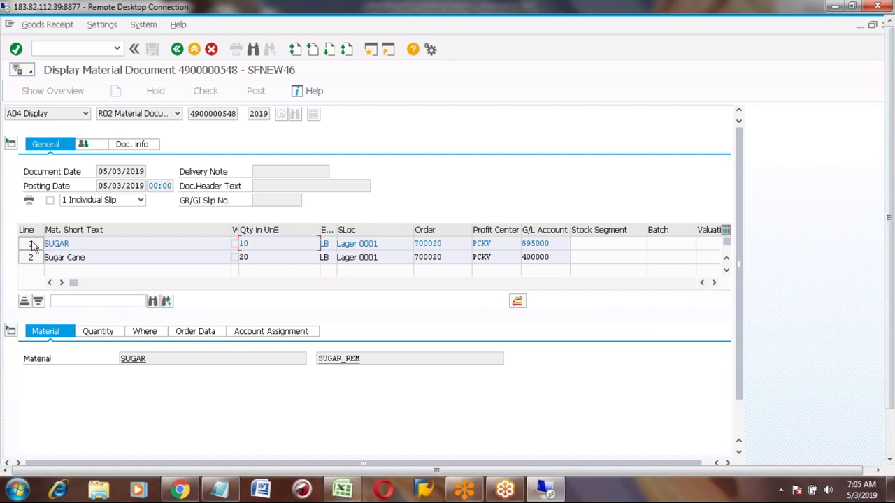
pyautogui.click(100, 334)
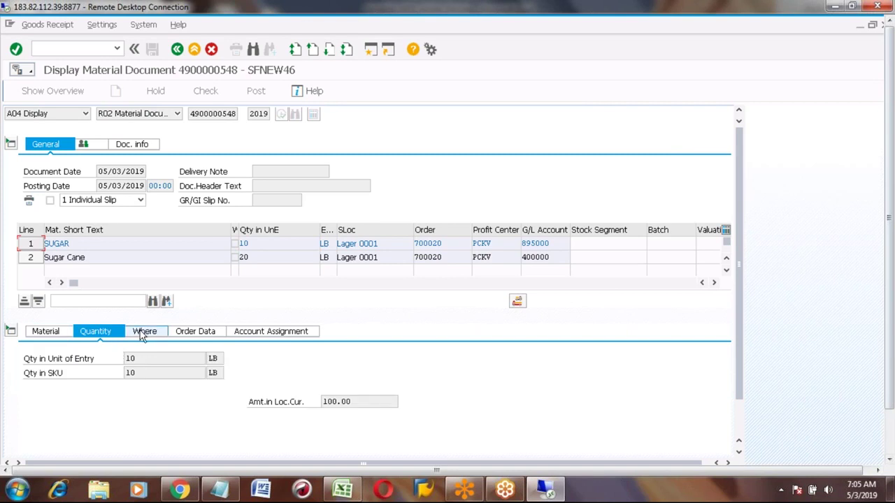
pyautogui.click(143, 334)
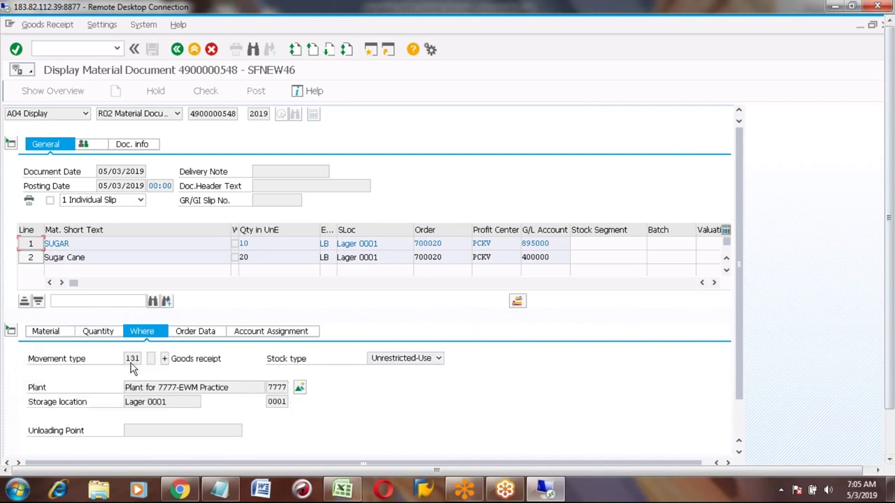
pyautogui.click(130, 359)
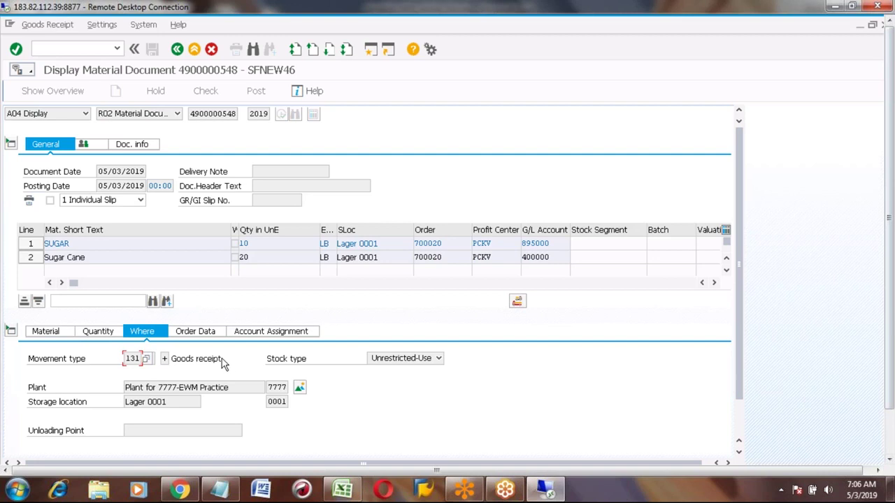
# Enter the note 'GR movement type in REM is 131' in Excel cell C606.
pyautogui.click(342, 490)
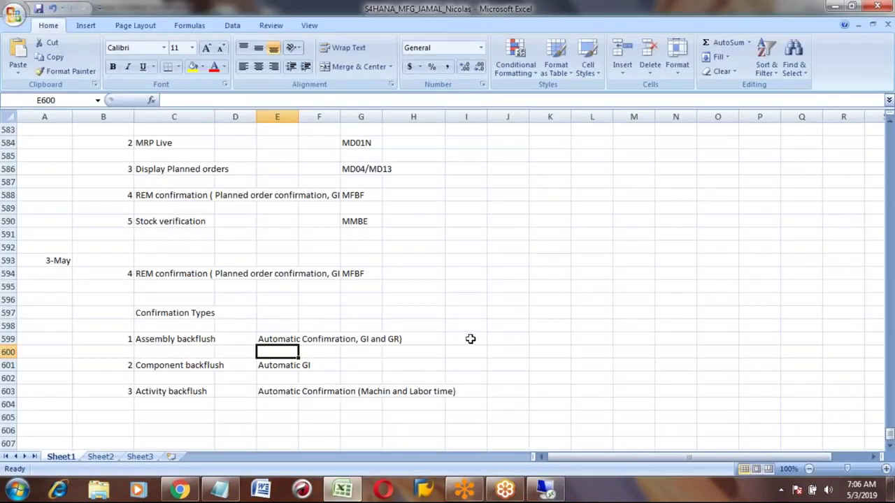
pyautogui.click(200, 431)
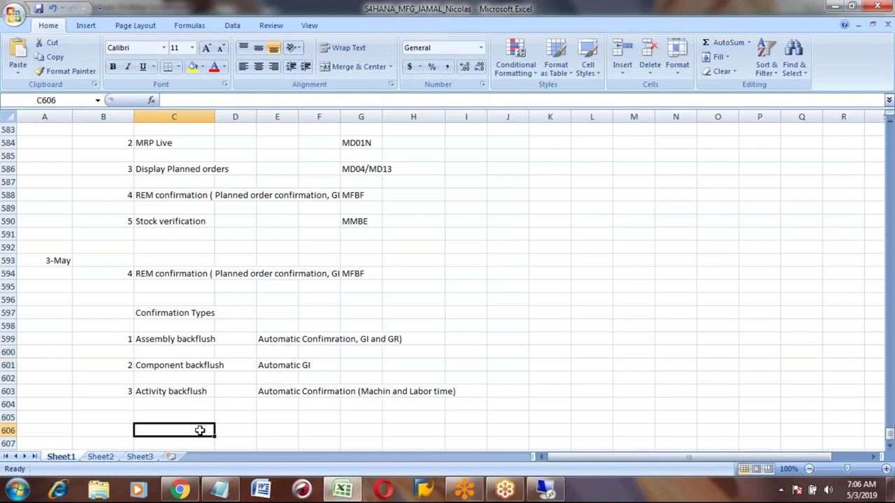
pyautogui.write('a')
pyautogui.press('BackSpace')
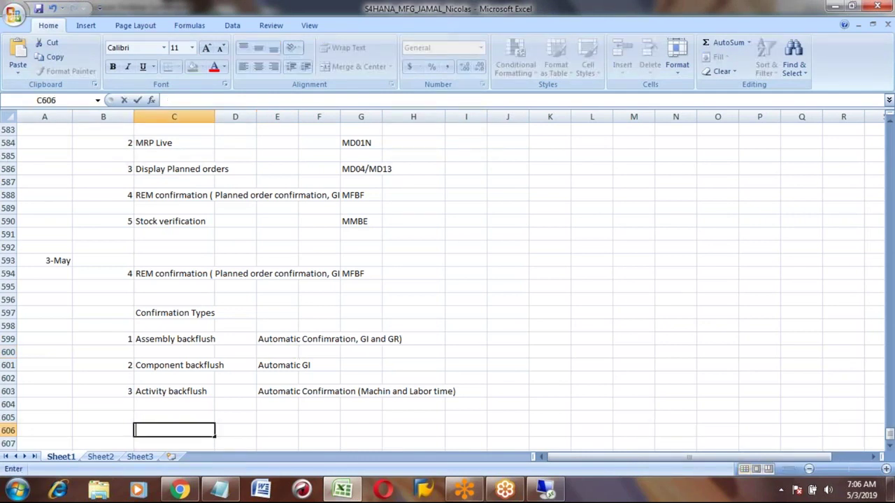
pyautogui.write('GR movementy')
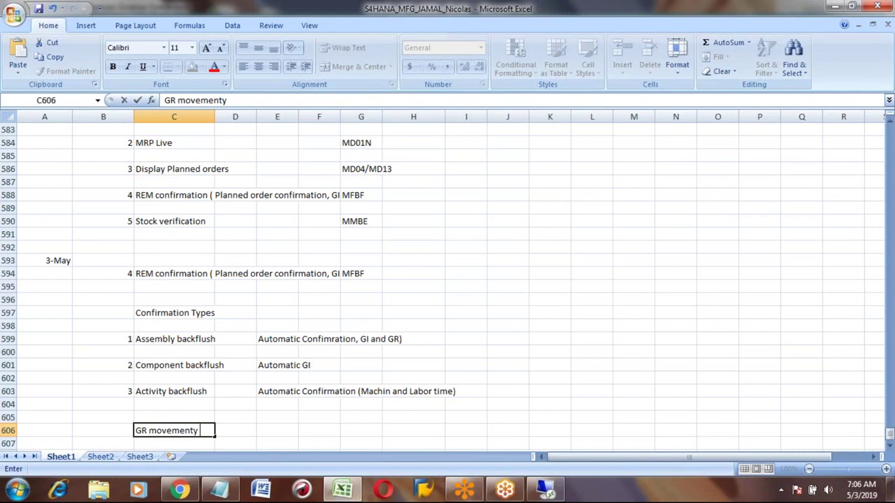
pyautogui.press('BackSpace')
pyautogui.write('type in REM is 131')
pyautogui.press('Return')
# Review the C606 note and nearby cells, then return to the SAP material document.
pyautogui.press('Up')
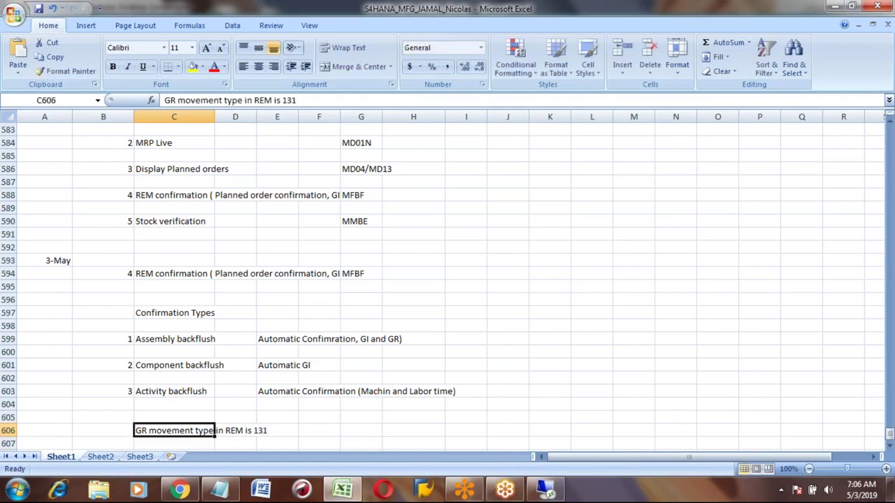
pyautogui.click(175, 444)
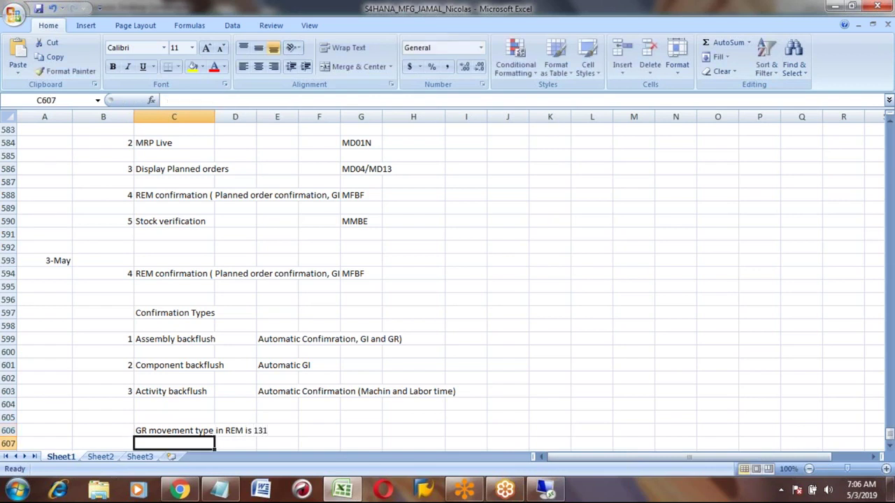
pyautogui.scroll(-1, 174, 391)
pyautogui.click(174, 392)
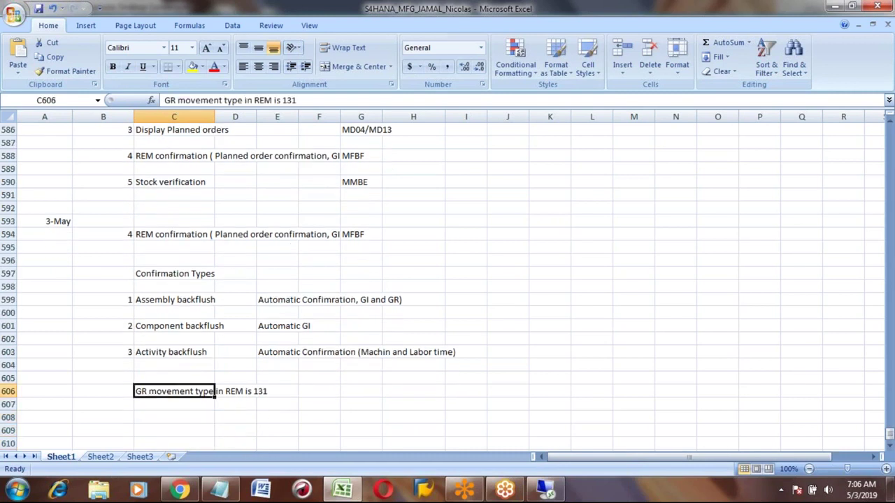
pyautogui.click(174, 404)
pyautogui.click(174, 418)
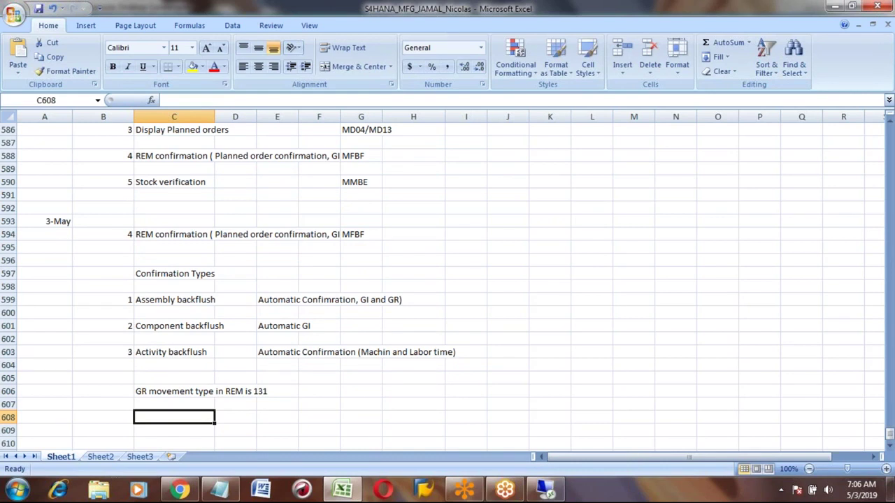
pyautogui.hotkey('alt', 'Tab')
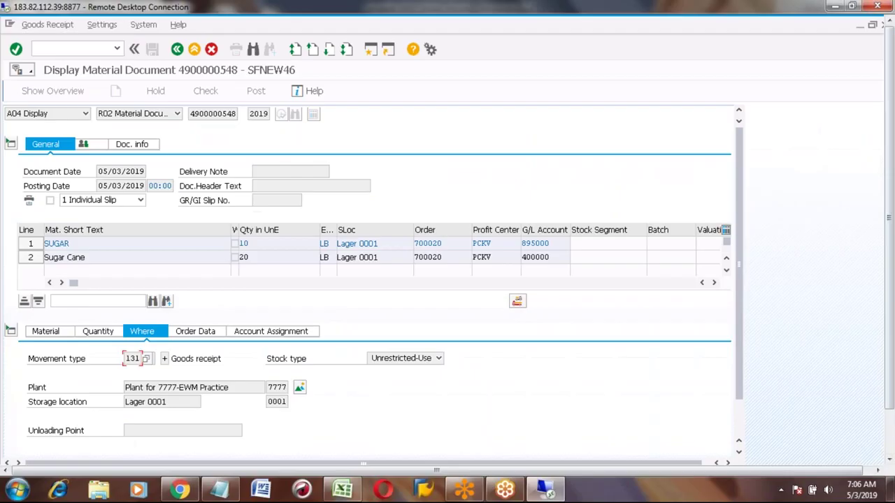
# Check the Sugar Cane line's 261 movement, plant and storage location, then back out to Document Log.
pyautogui.click(30, 258)
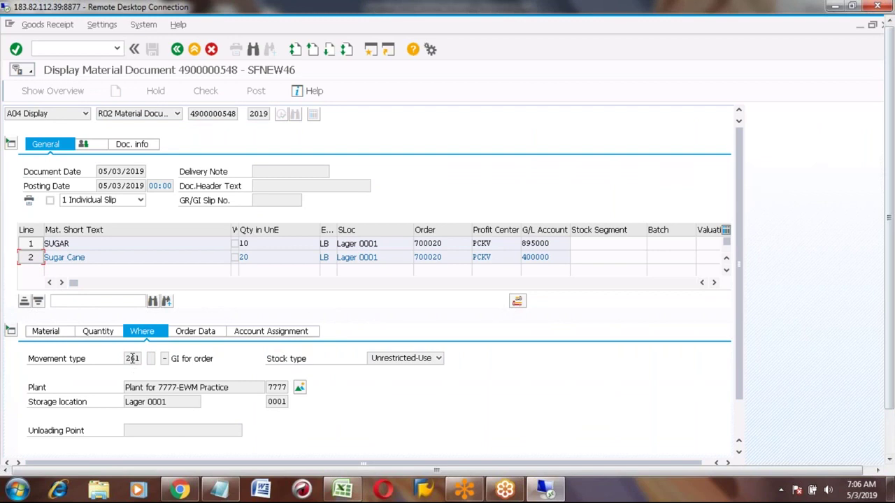
pyautogui.click(149, 388)
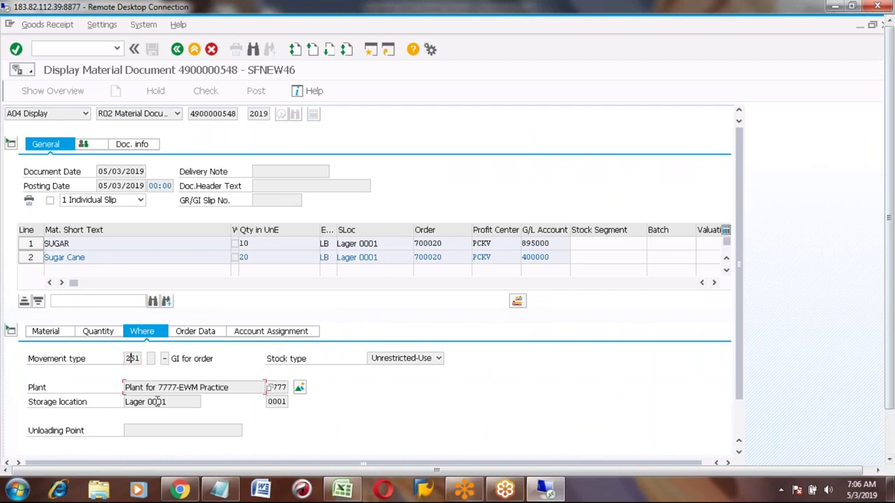
pyautogui.click(157, 402)
pyautogui.click(178, 50)
pyautogui.click(177, 50)
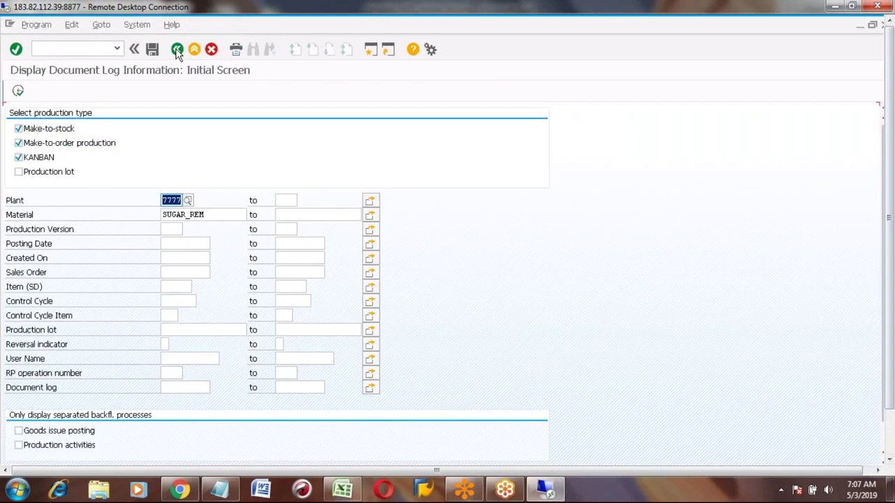
# Run MMBE for SUGAR_REM and check its 10 unrestricted stock in storage location 0001.
pyautogui.click(177, 50)
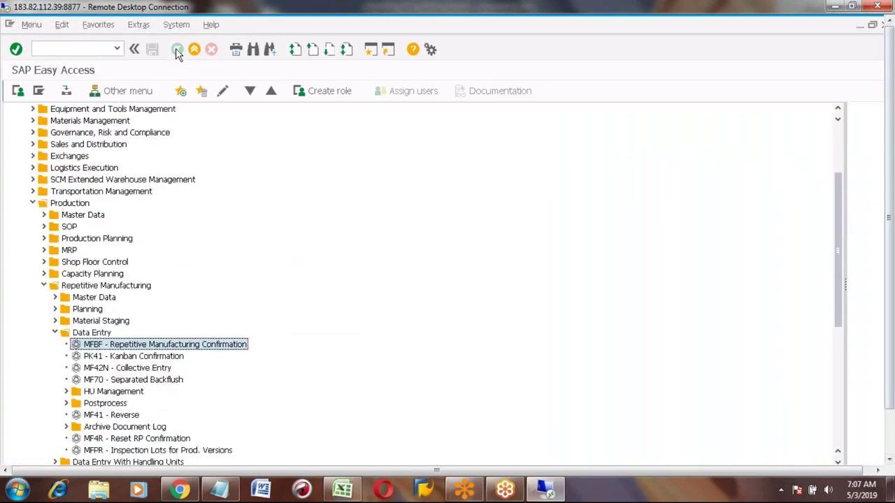
pyautogui.click(97, 49)
pyautogui.write('MMBE')
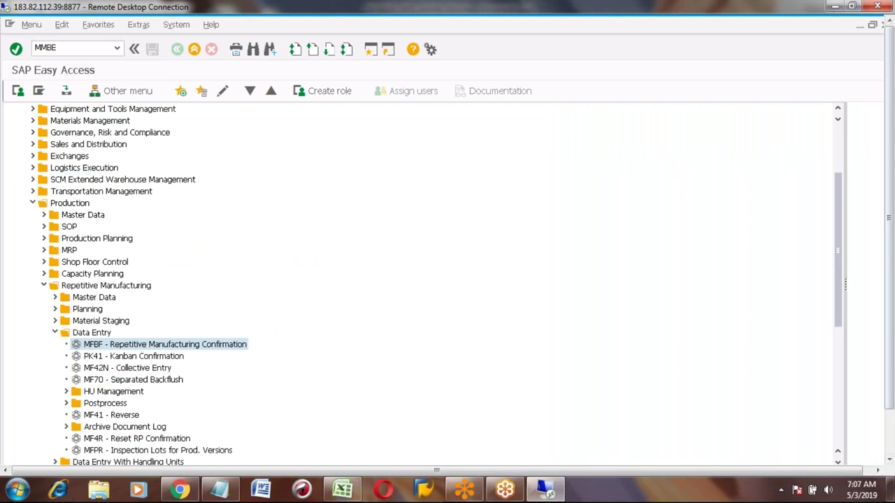
pyautogui.press('Return')
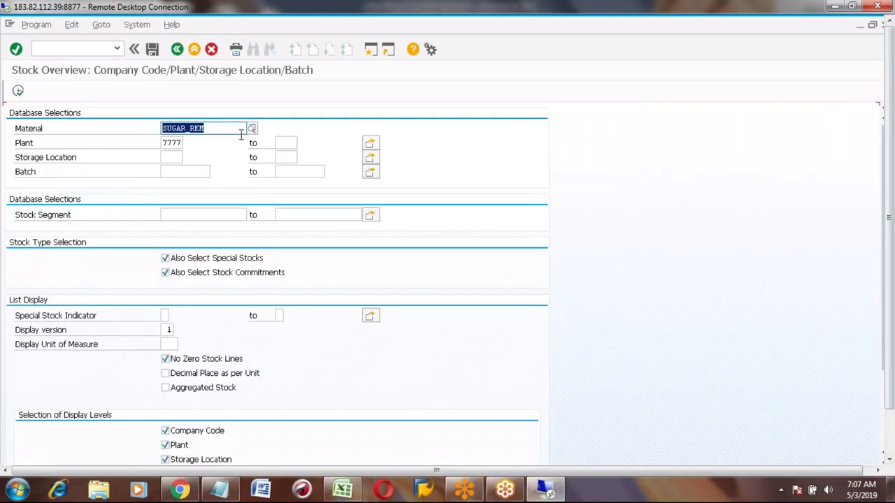
pyautogui.click(18, 93)
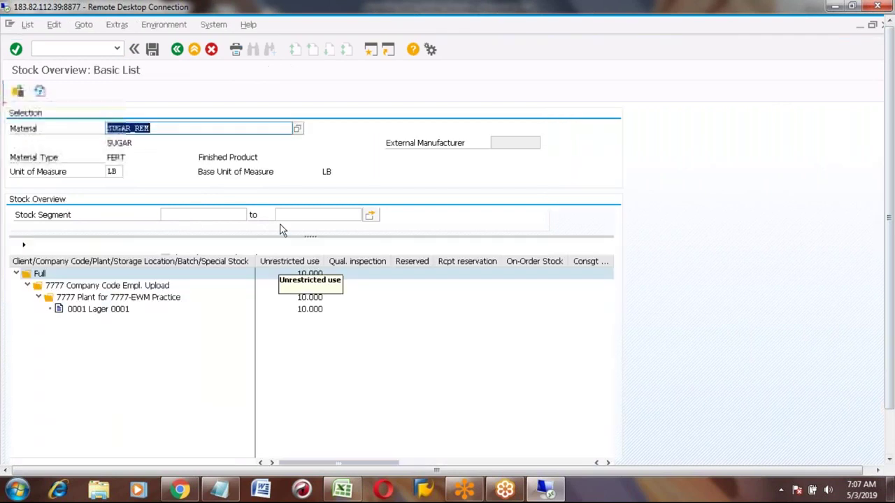
pyautogui.click(312, 310)
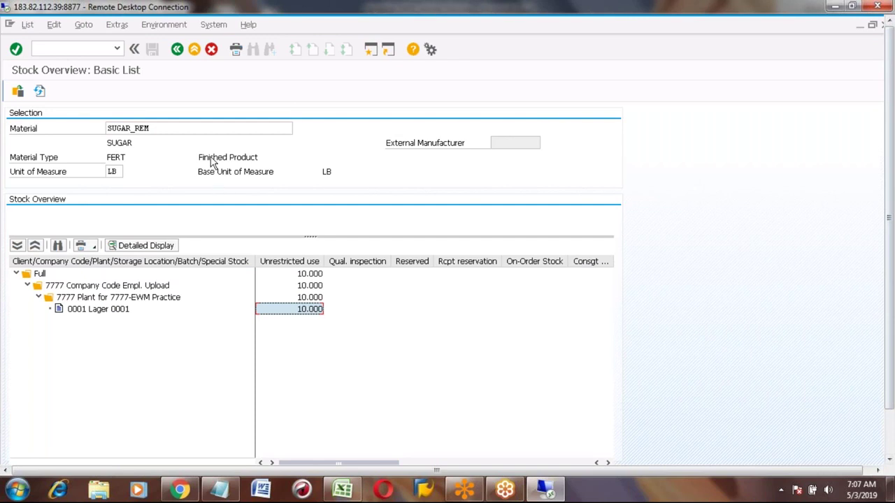
# Switch the stock overview to SUGAR_CANE and confirm 80 LB unrestricted in plant 7777.
pyautogui.click(161, 124)
pyautogui.press('BackSpace')
pyautogui.press('BackSpace')
pyautogui.press('BackSpace')
pyautogui.write('CANE')
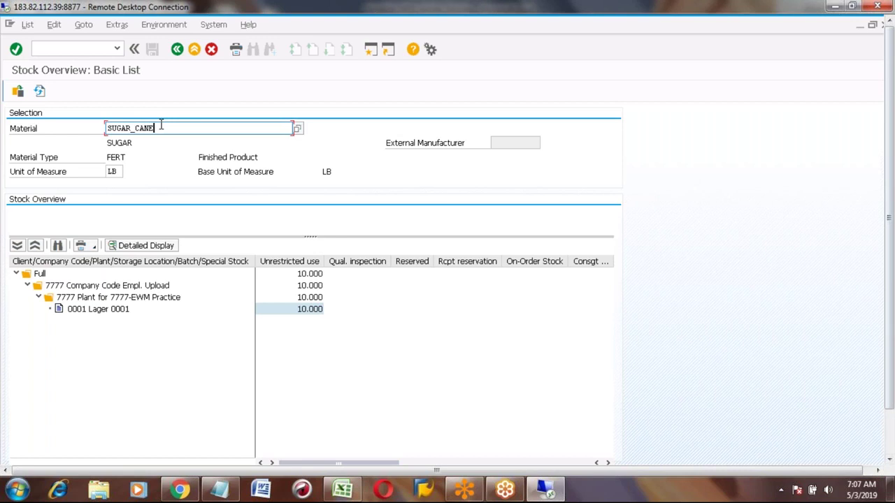
pyautogui.click(18, 92)
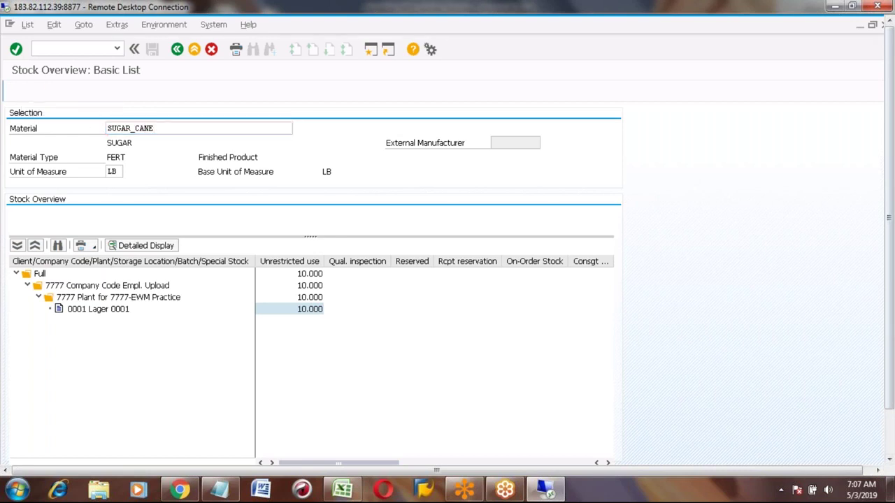
pyautogui.click(298, 313)
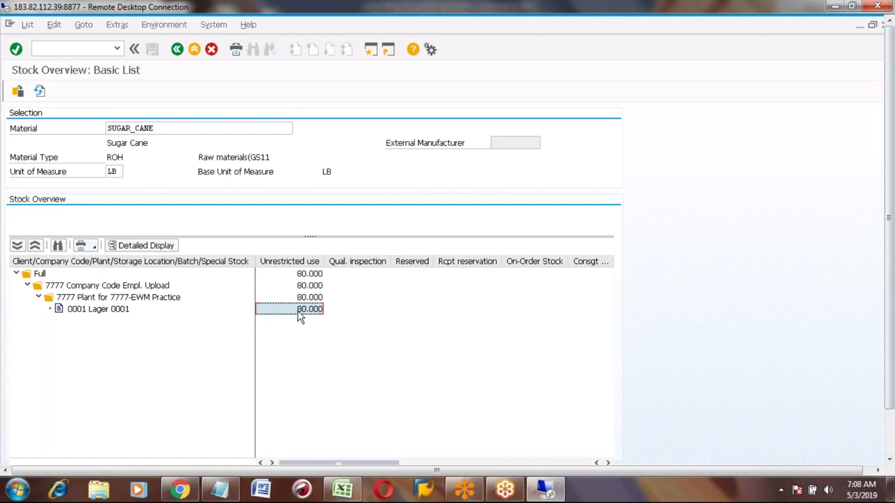
# Start MFBF from the Easy Access menu and select Component backflush.
pyautogui.click(179, 51)
pyautogui.click(178, 50)
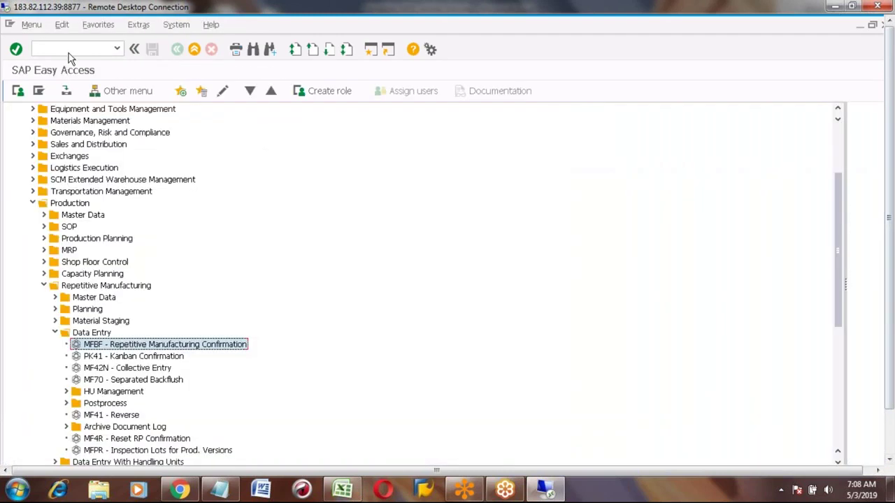
pyautogui.click(69, 53)
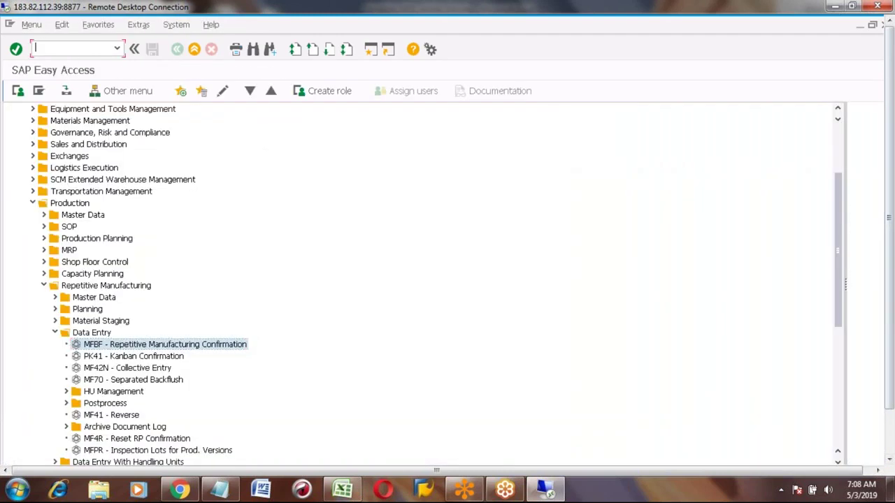
pyautogui.doubleClick(167, 348)
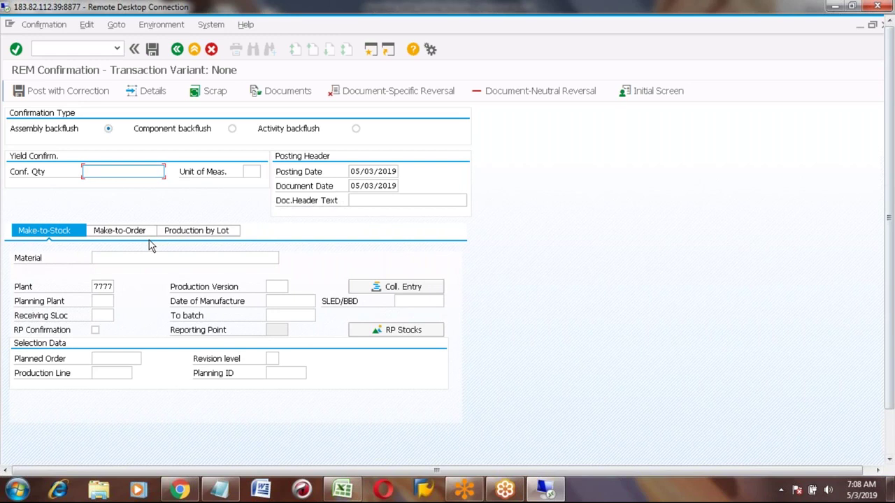
pyautogui.click(233, 131)
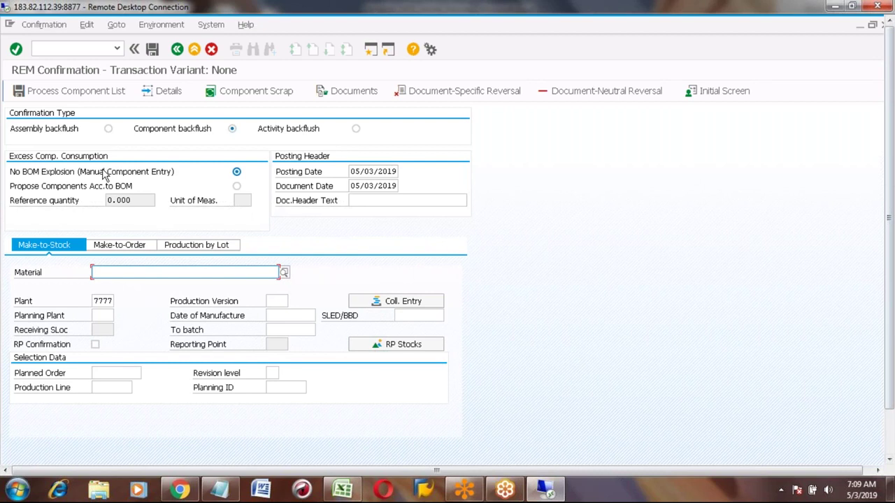
pyautogui.click(236, 173)
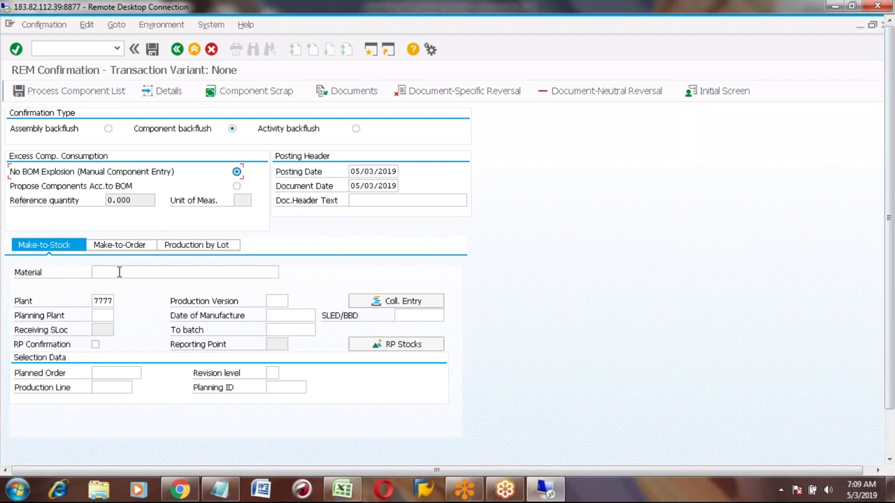
pyautogui.click(119, 272)
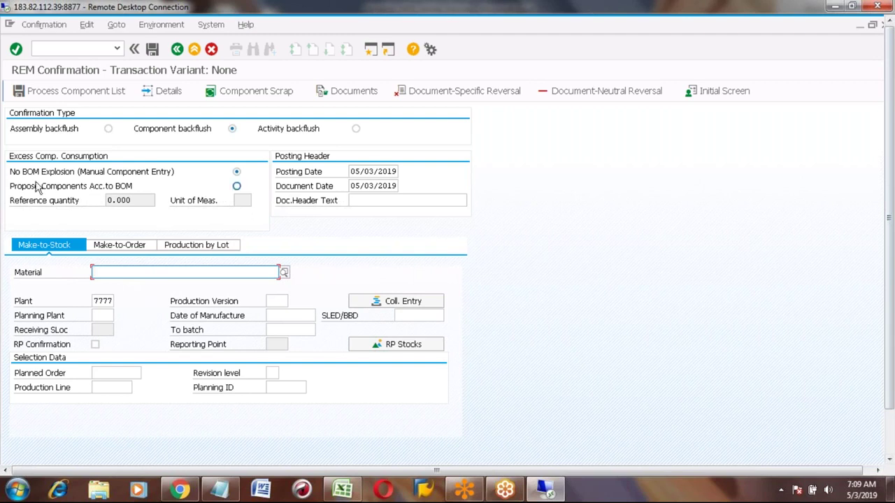
pyautogui.click(237, 174)
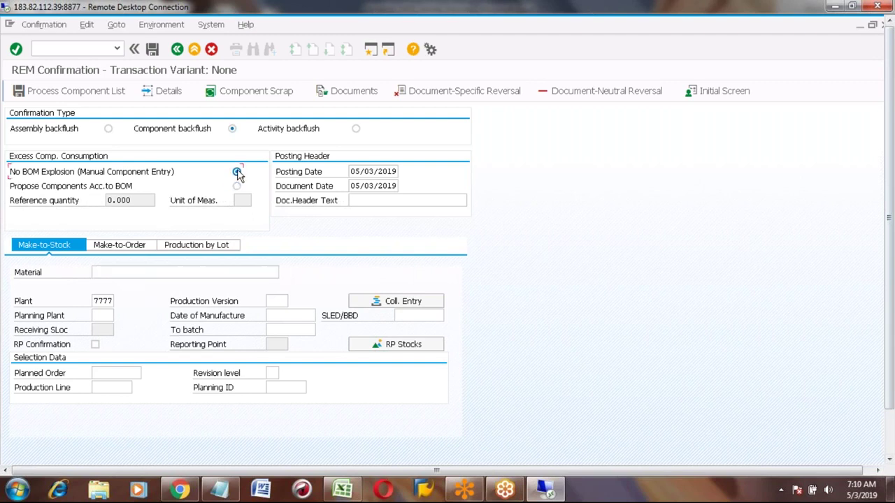
pyautogui.click(104, 274)
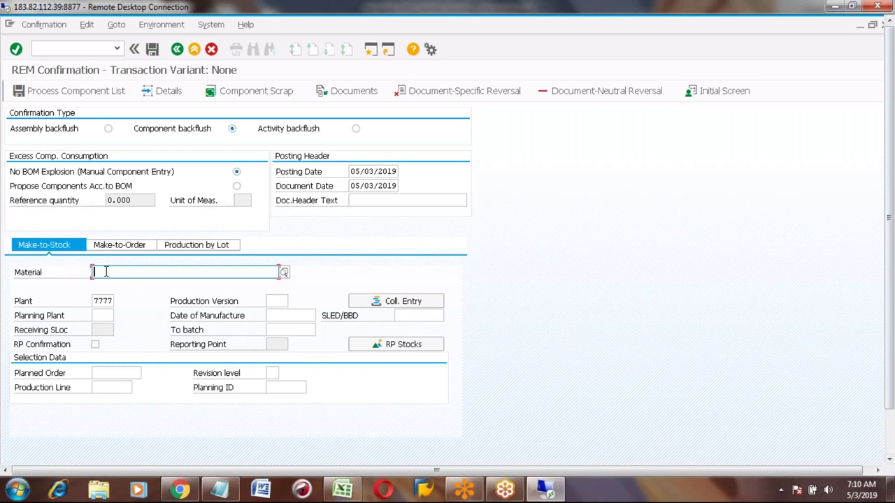
# Try material 73 for the component backflush and clear it after the 'does not exist' error.
pyautogui.press('BackSpace')
pyautogui.write('WA')
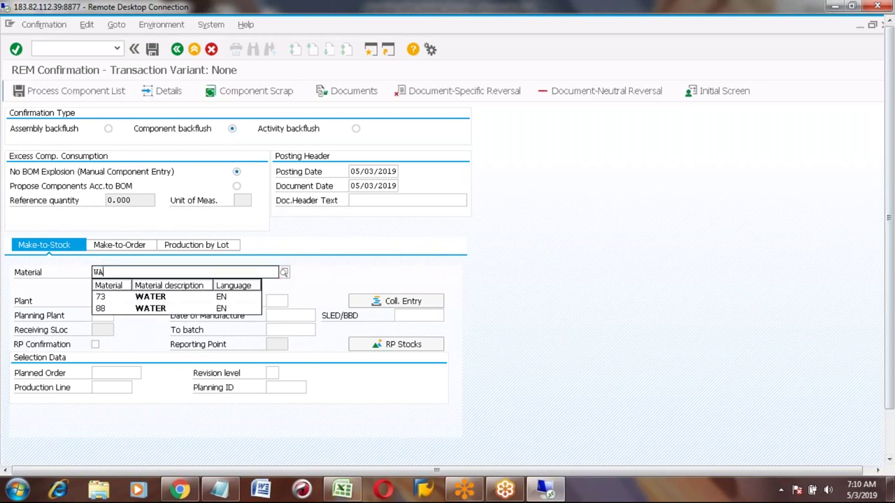
pyautogui.press('Down')
pyautogui.press('Return')
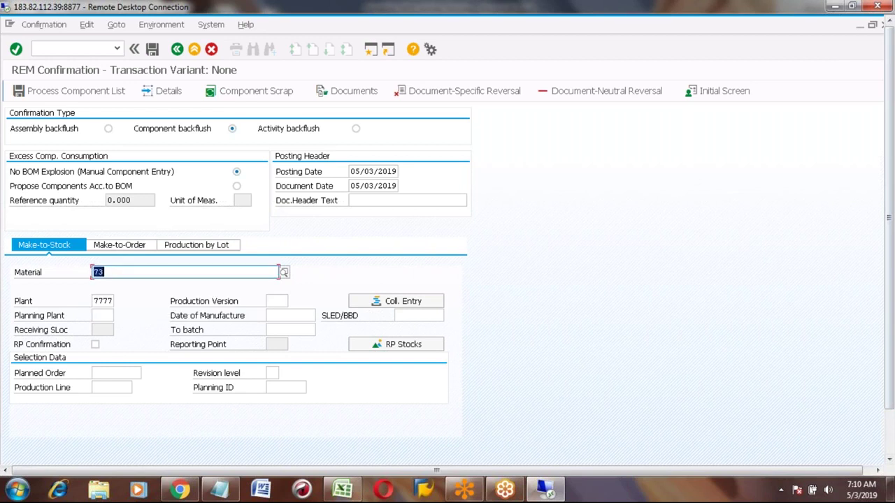
pyautogui.press('Return')
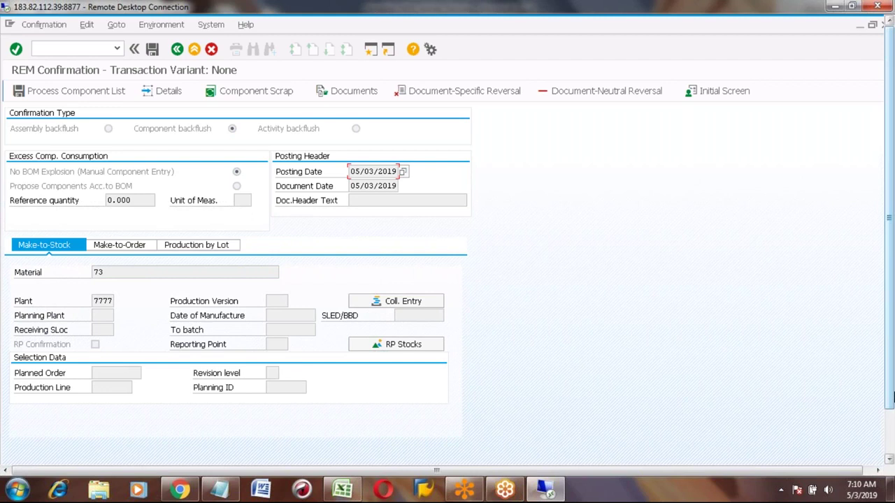
pyautogui.click(892, 446)
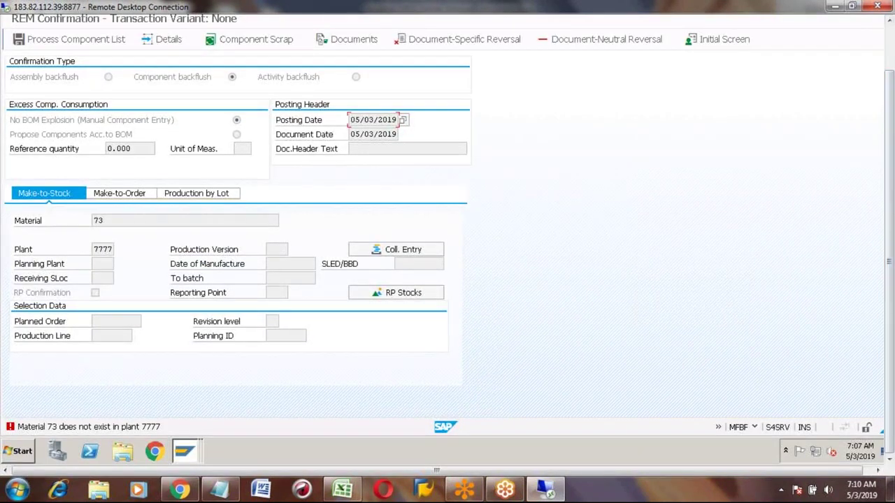
pyautogui.press('Return')
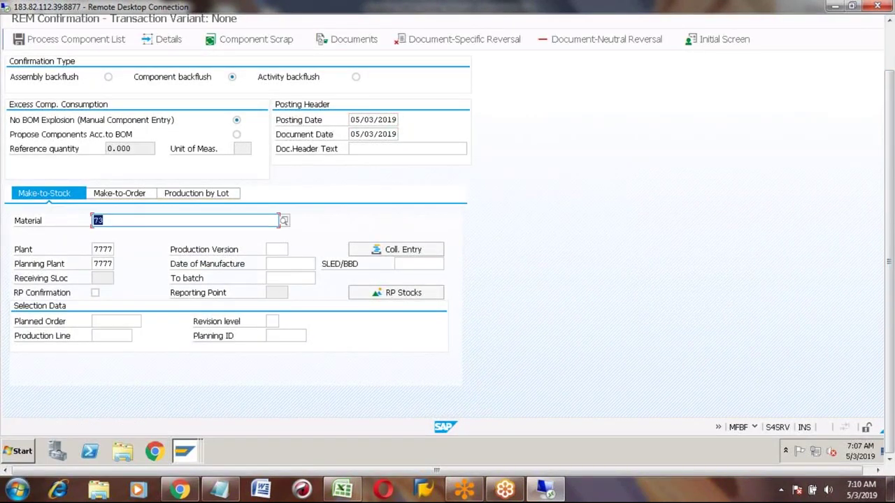
pyautogui.press('BackSpace')
# Search the plant 7777 material list and choose TESTING MATERIAL (TES).
pyautogui.press('F4')
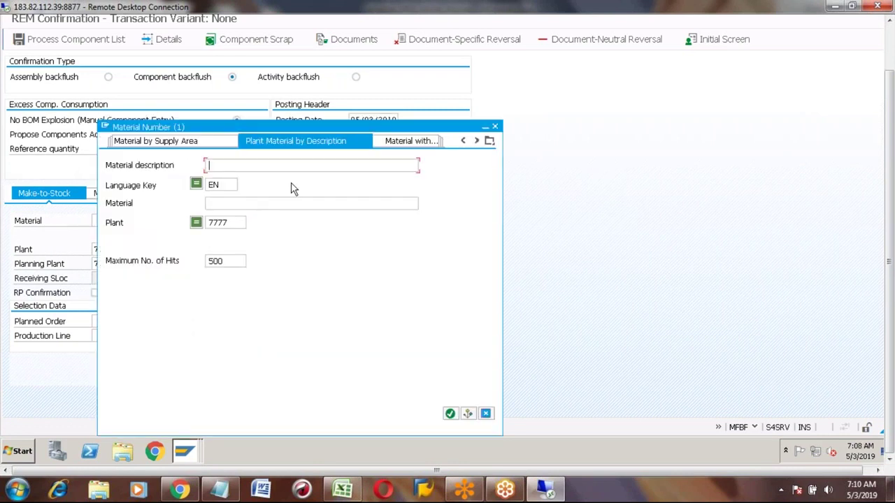
pyautogui.press('Return')
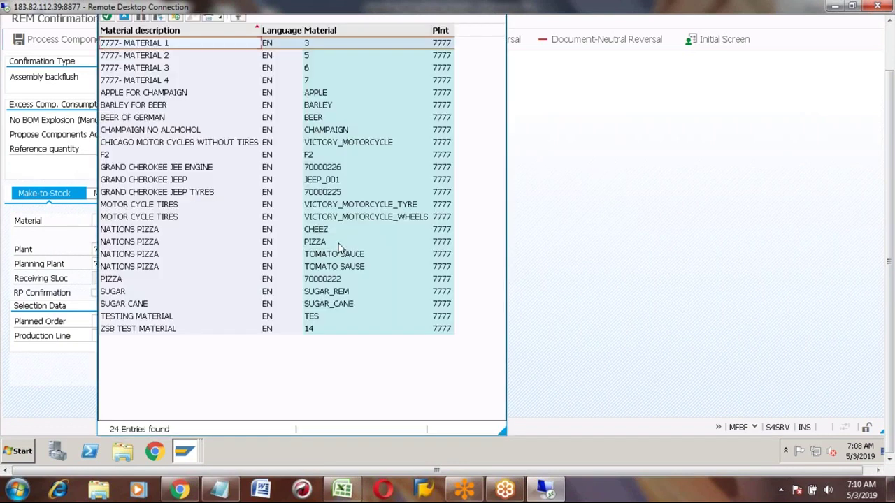
pyautogui.click(119, 295)
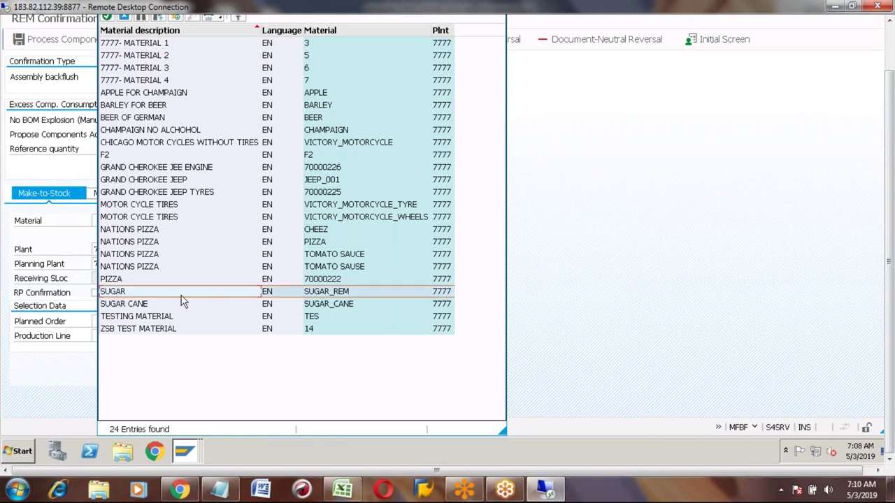
pyautogui.click(136, 305)
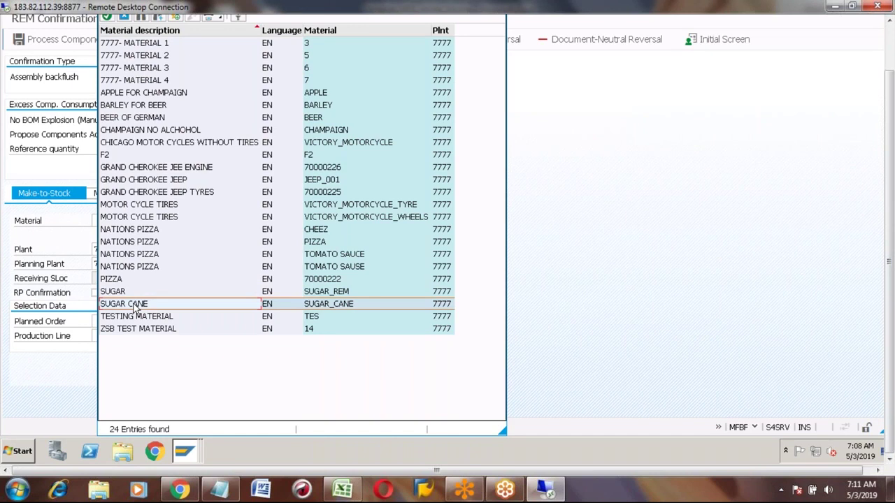
pyautogui.press('Up')
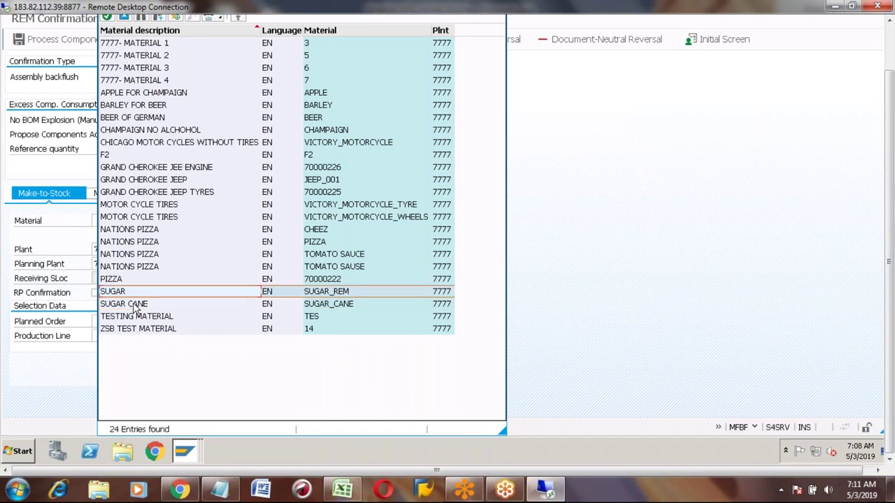
pyautogui.press('Down')
pyautogui.press('Down')
pyautogui.press('Down')
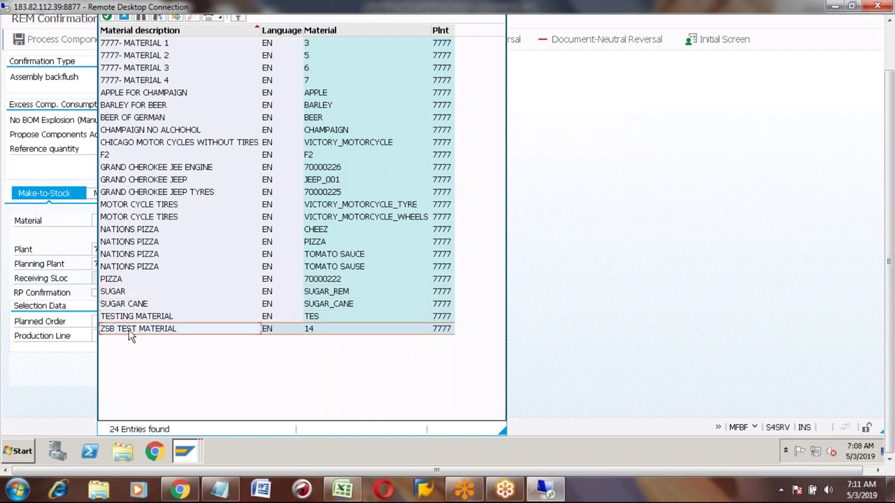
pyautogui.click(127, 318)
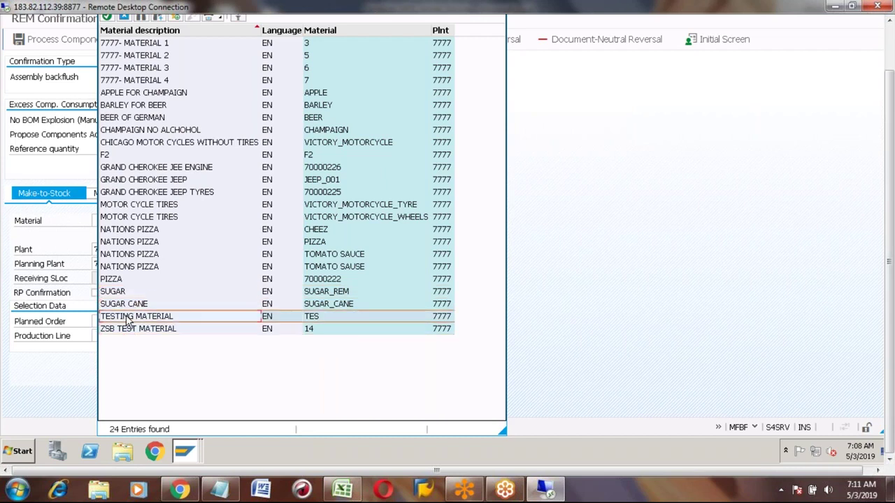
pyautogui.doubleClick(127, 318)
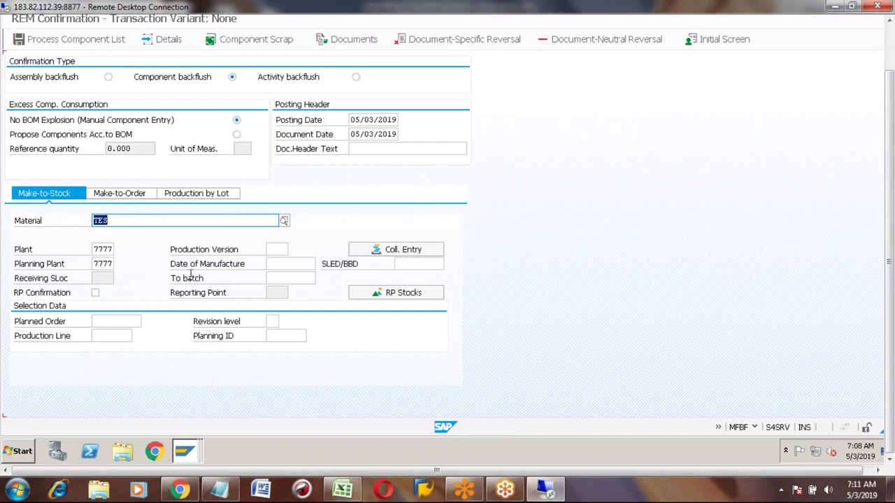
# Submit material TES, enter production version PV01, and clear it after the MKAL error.
pyautogui.press('Return')
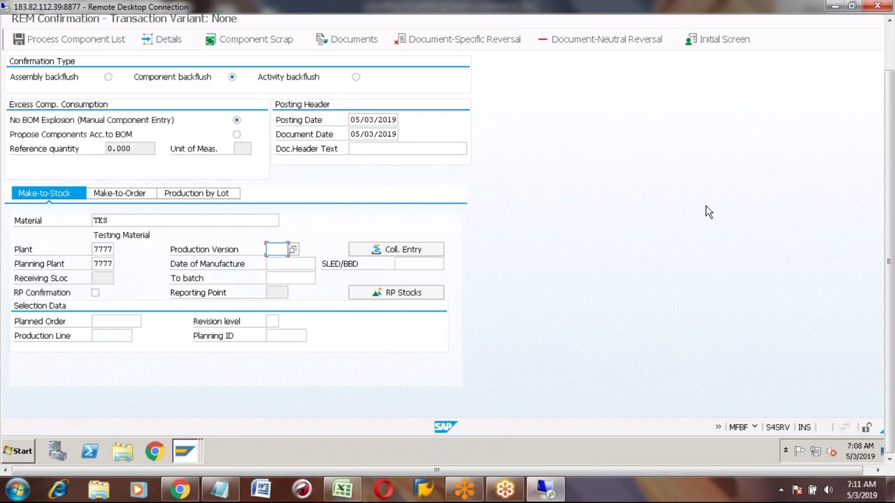
pyautogui.click(890, 45)
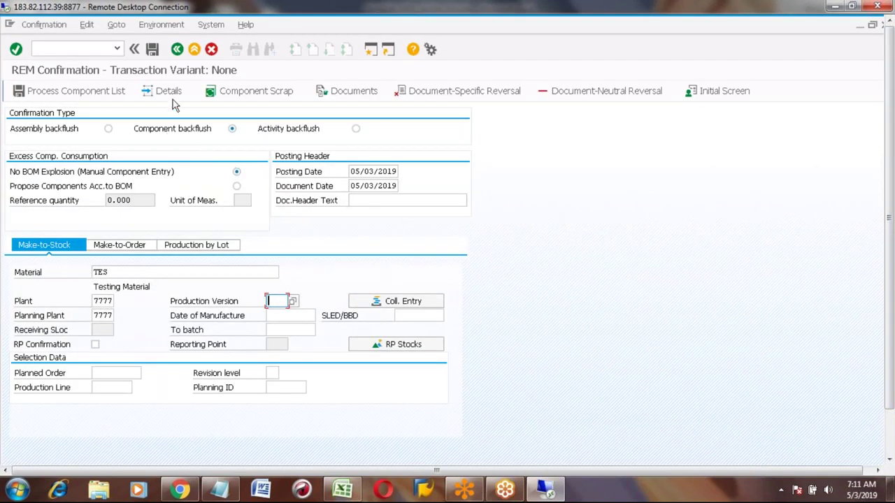
pyautogui.click(95, 93)
pyautogui.write('PV01')
pyautogui.press('Return')
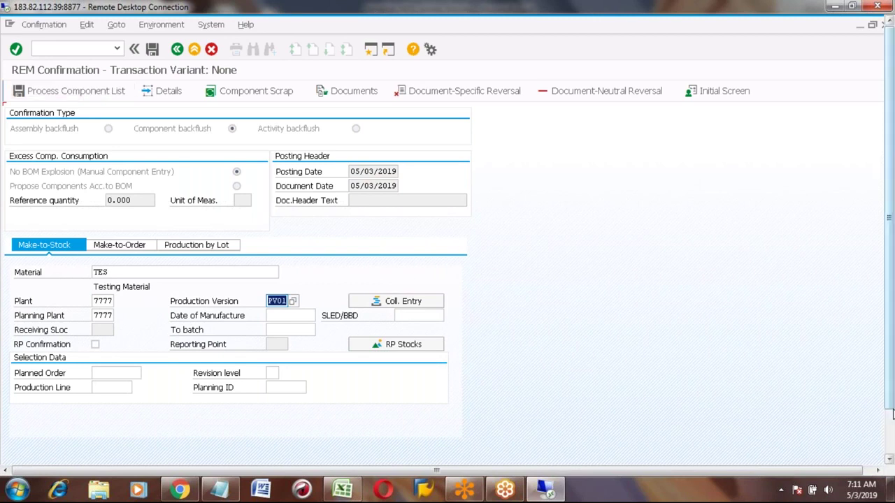
pyautogui.click(890, 438)
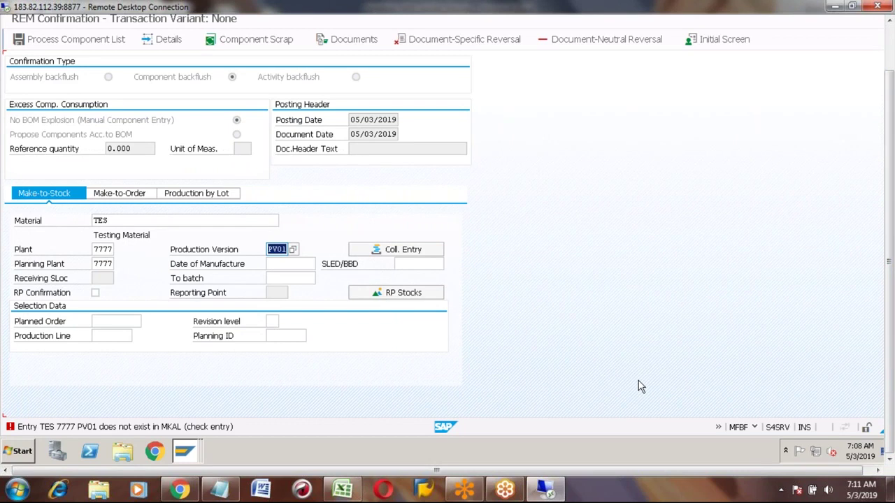
pyautogui.press('BackSpace')
# Exit REM Confirmation without saving, answering No at End of Processing.
pyautogui.click(891, 32)
pyautogui.click(178, 52)
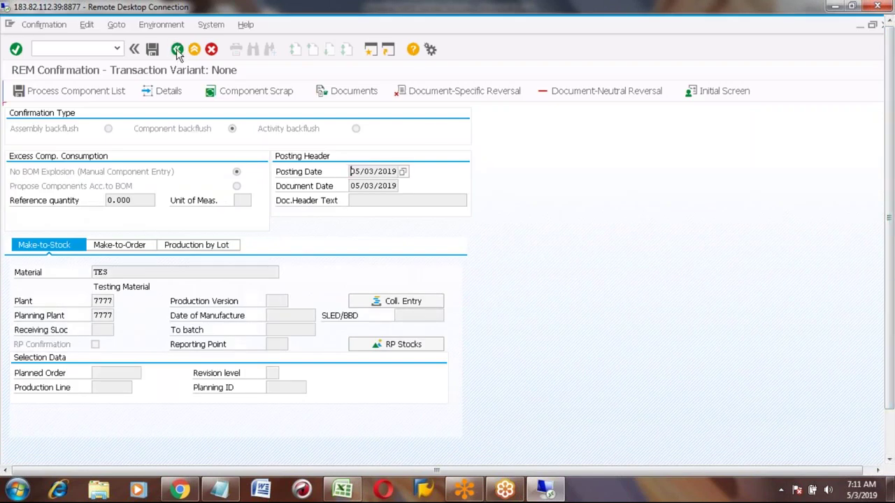
pyautogui.click(177, 50)
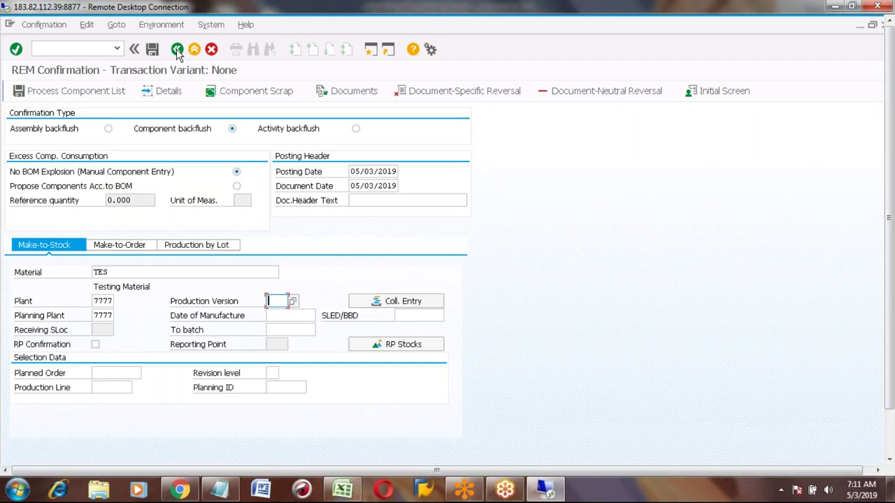
pyautogui.click(195, 49)
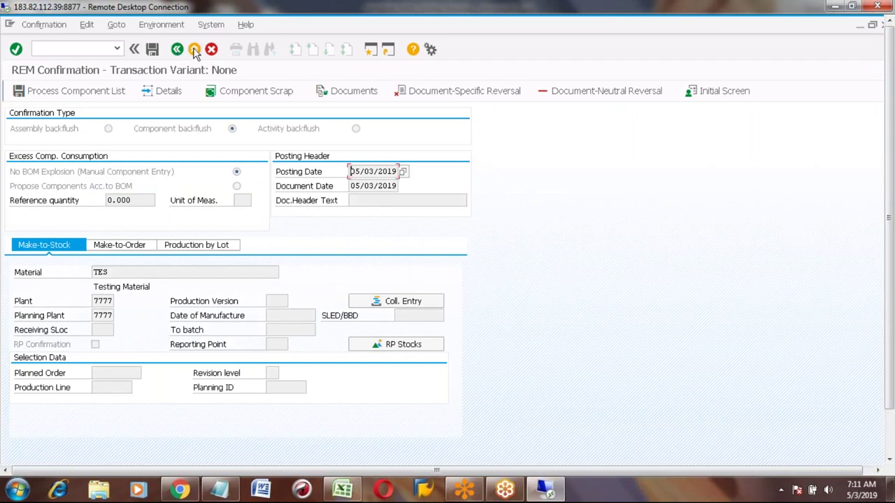
pyautogui.click(225, 247)
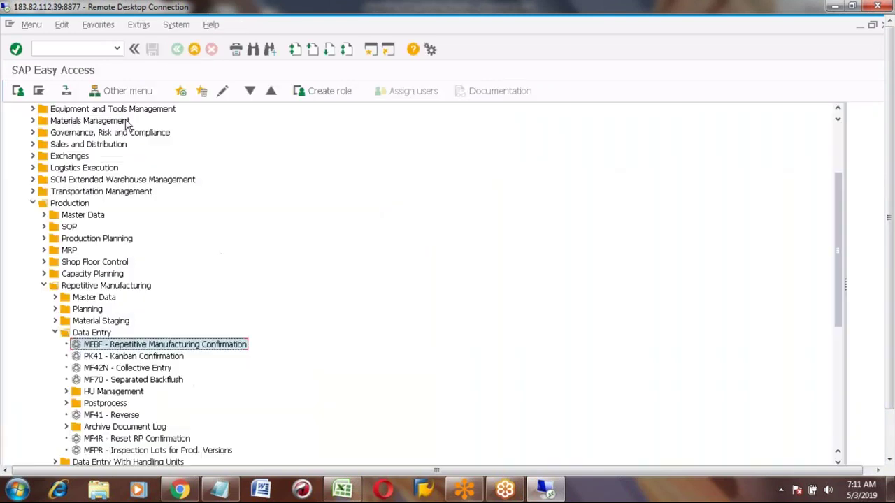
# Reopen MFBF as a component backflush and enter planned order 5924.
pyautogui.doubleClick(118, 346)
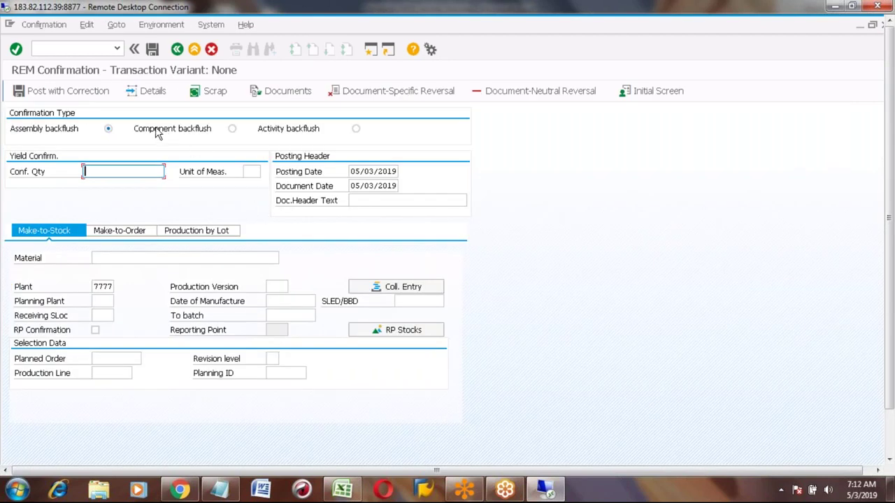
pyautogui.click(233, 130)
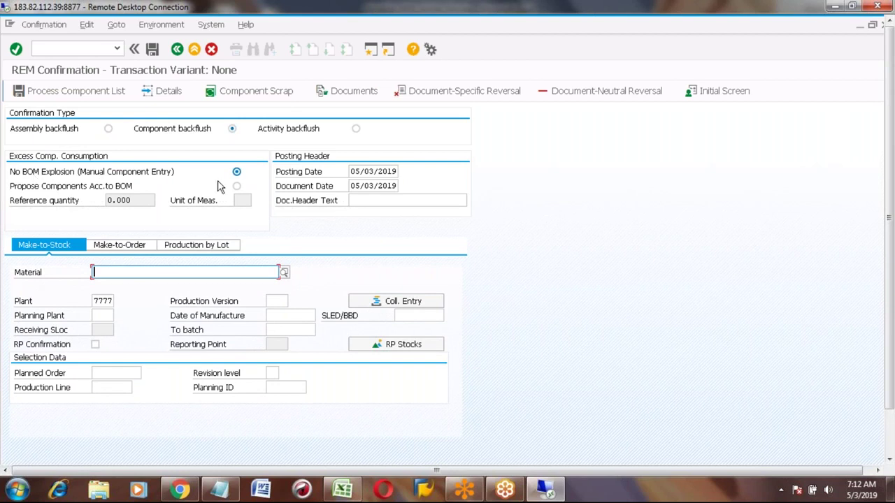
pyautogui.click(101, 372)
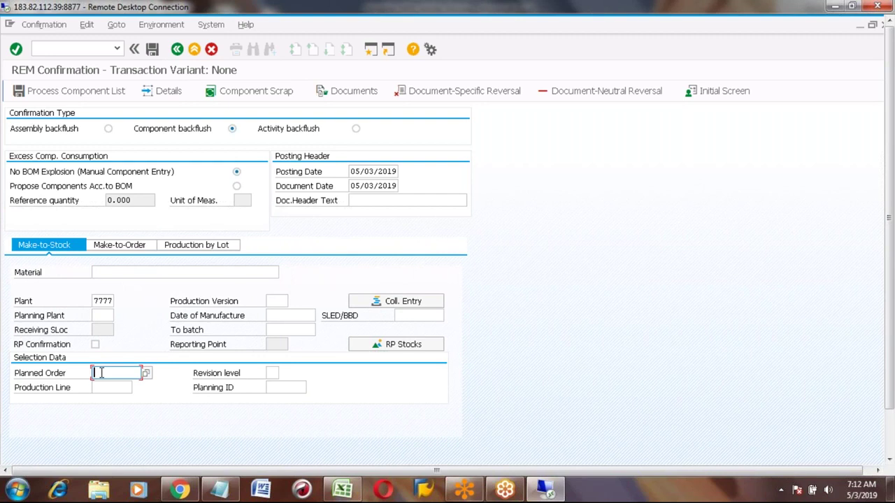
pyautogui.write('5924')
pyautogui.press('Return')
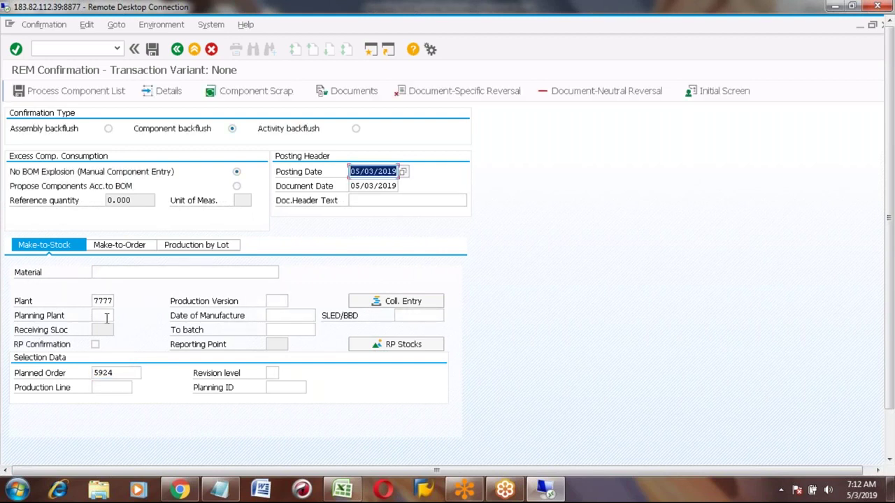
pyautogui.click(102, 316)
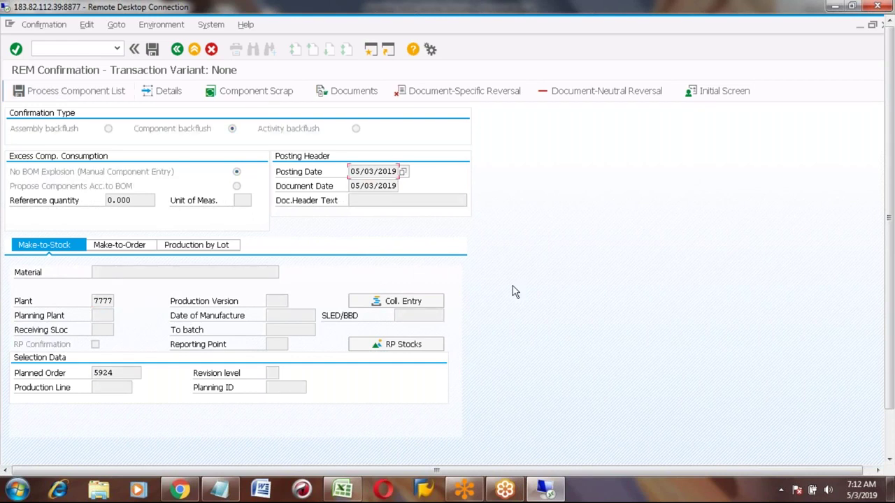
# Dismiss the planned order 5924 error and change the planned order to 5925.
pyautogui.click(891, 439)
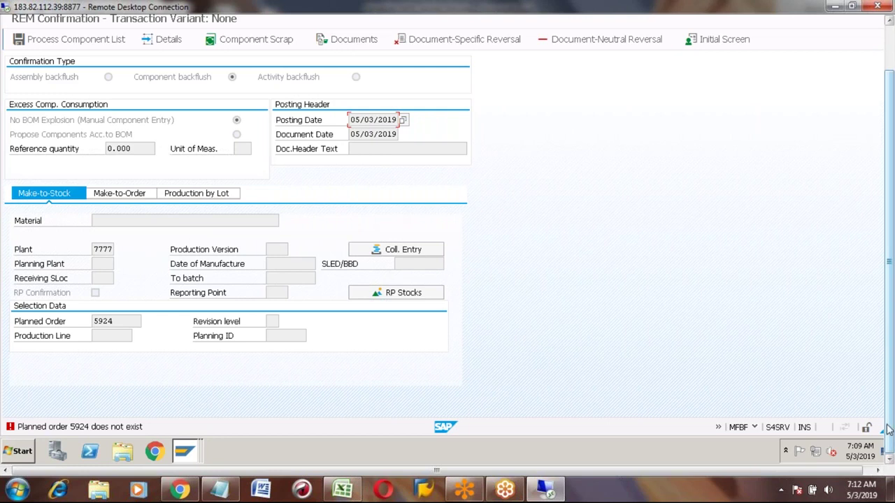
pyautogui.press('Return')
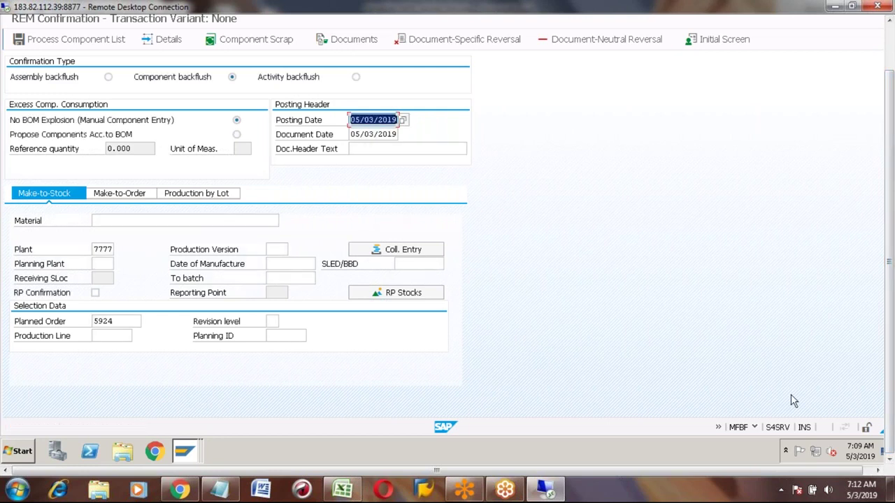
pyautogui.click(119, 321)
pyautogui.press('BackSpace')
pyautogui.write('5')
pyautogui.press('Return')
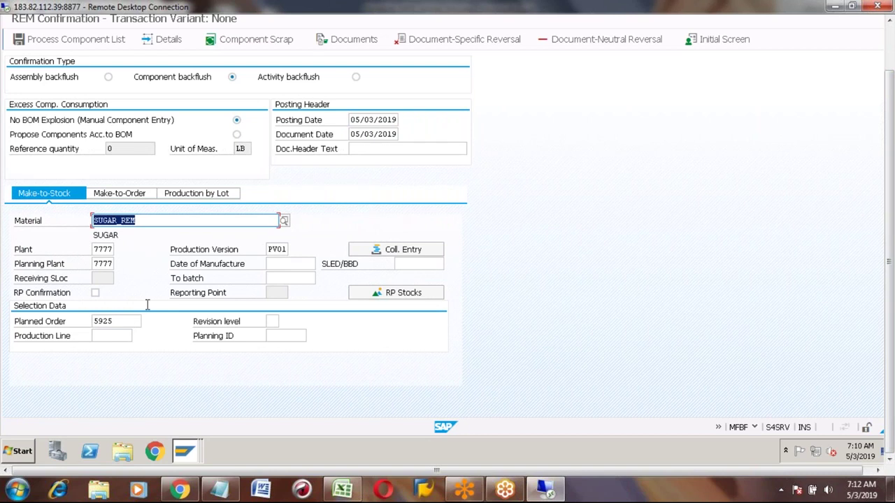
pyautogui.click(892, 50)
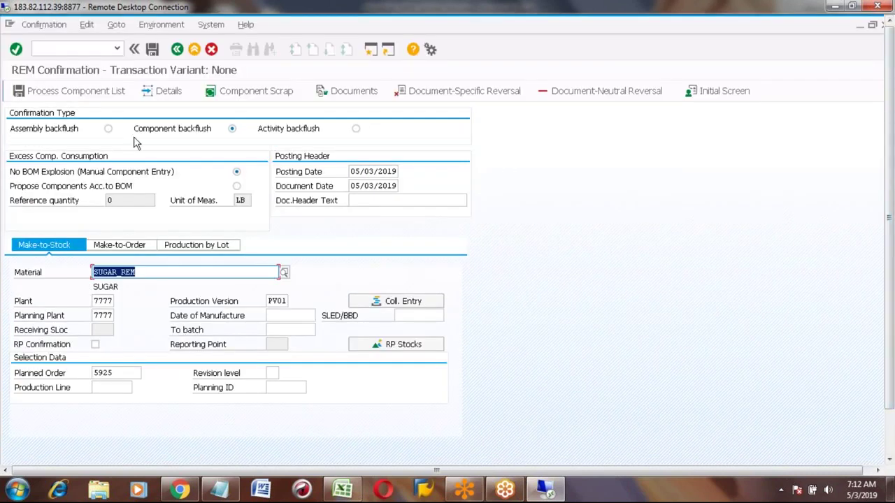
# Enter TES as a manual component material in the component list.
pyautogui.click(63, 94)
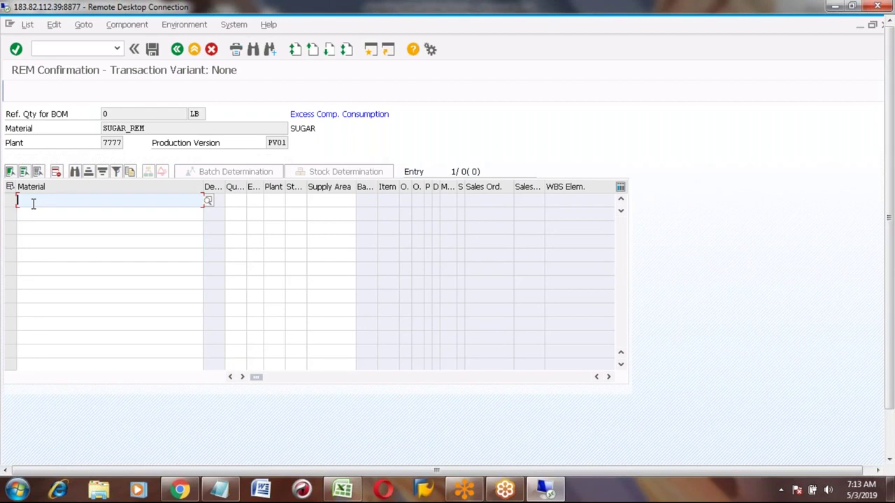
pyautogui.click(33, 203)
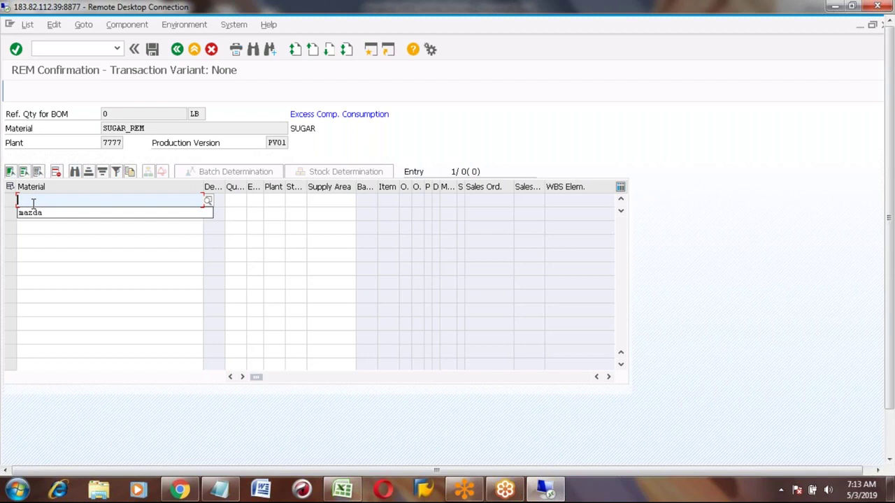
pyautogui.press('F4')
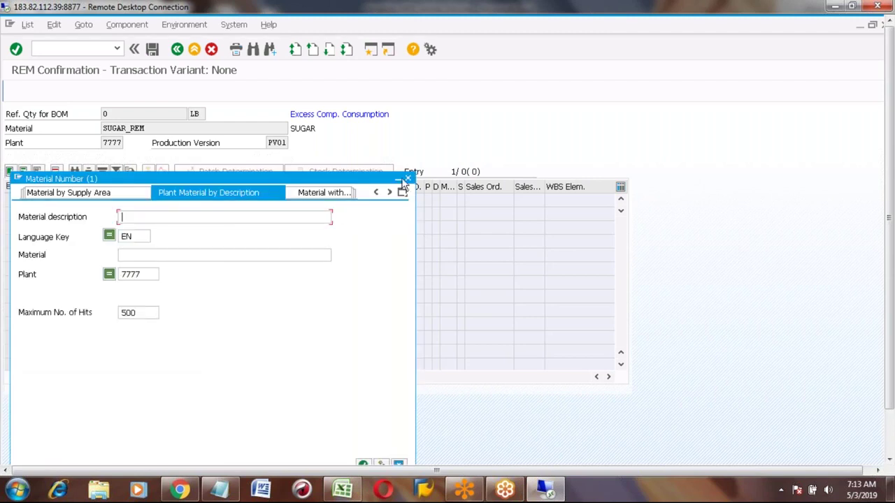
pyautogui.click(410, 179)
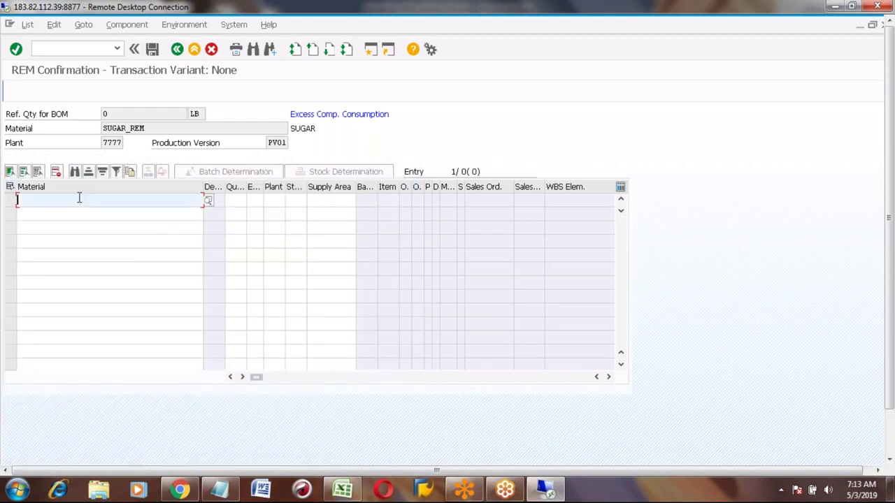
pyautogui.write('TES')
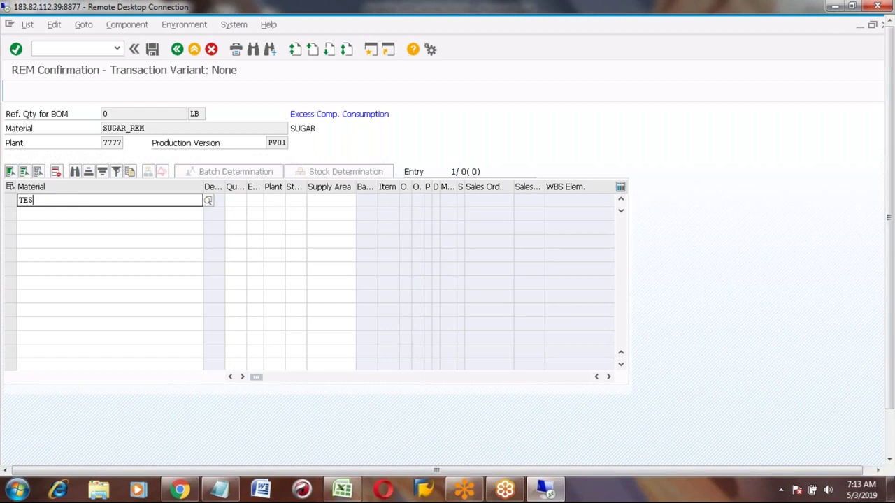
pyautogui.press('Return')
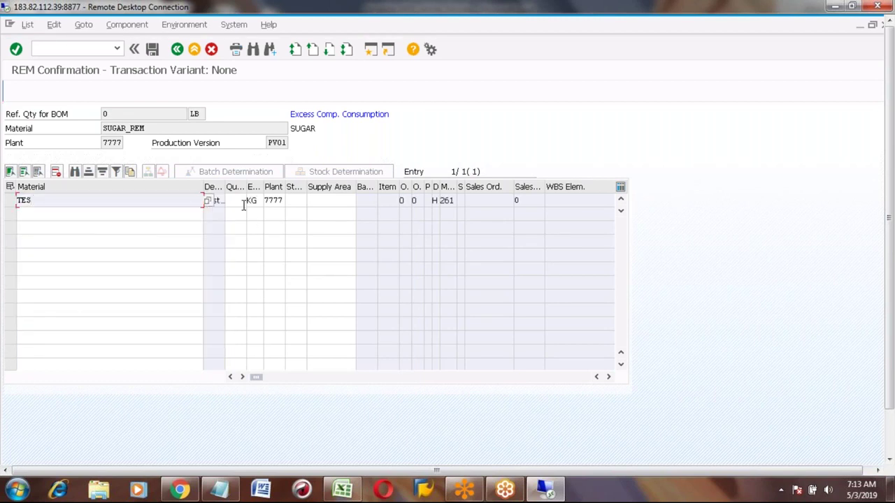
# Give component TES quantity 1 and storage location 0001 using the value help.
pyautogui.click(236, 200)
pyautogui.write('1')
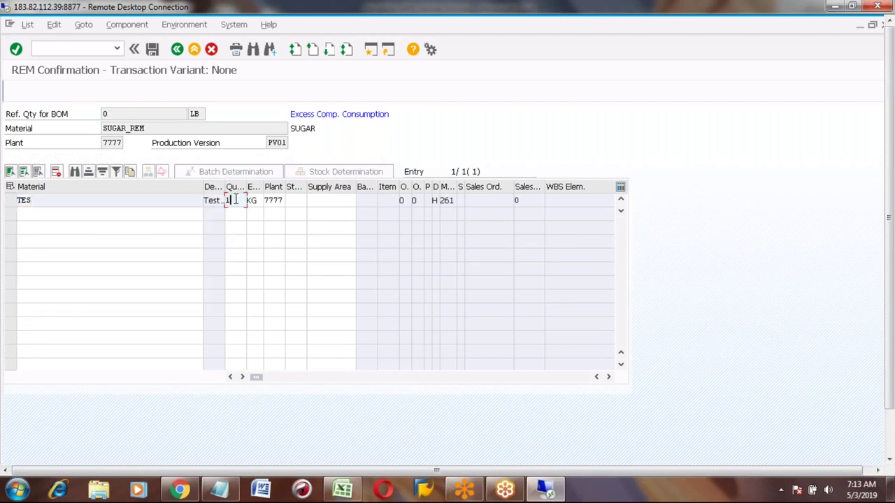
pyautogui.click(296, 200)
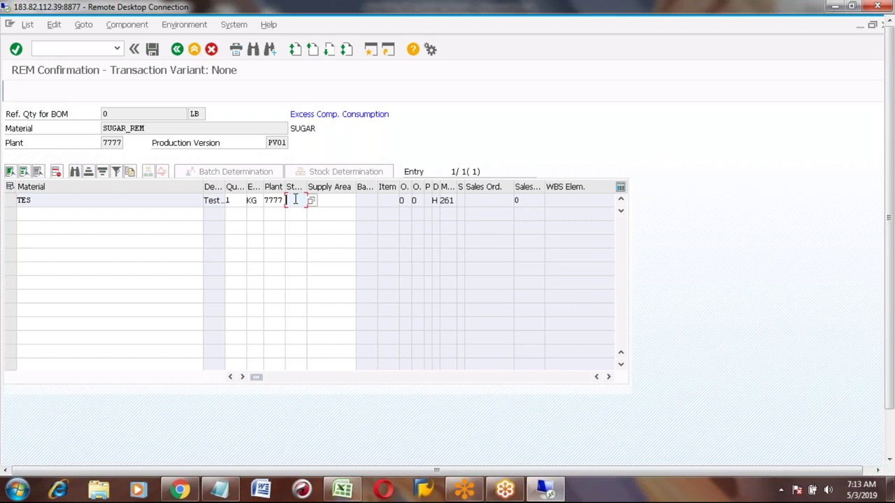
pyautogui.write('0001')
pyautogui.press('Return')
pyautogui.press('BackSpace')
pyautogui.click(312, 200)
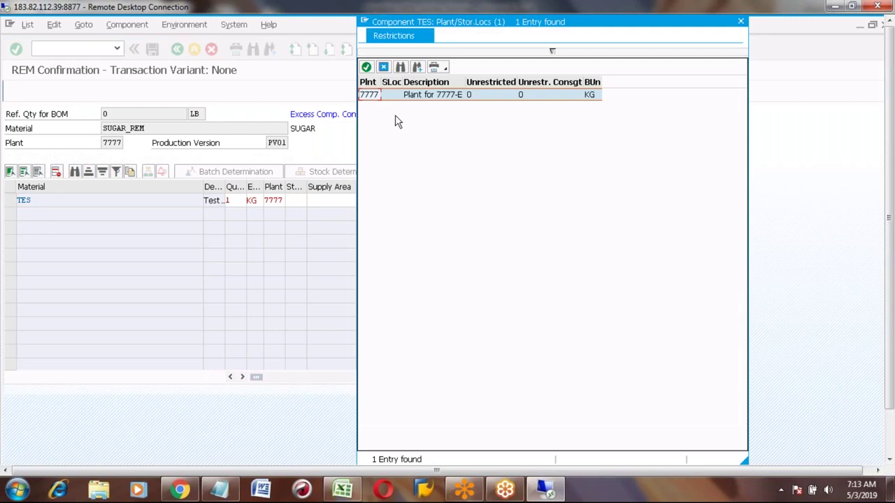
pyautogui.doubleClick(373, 98)
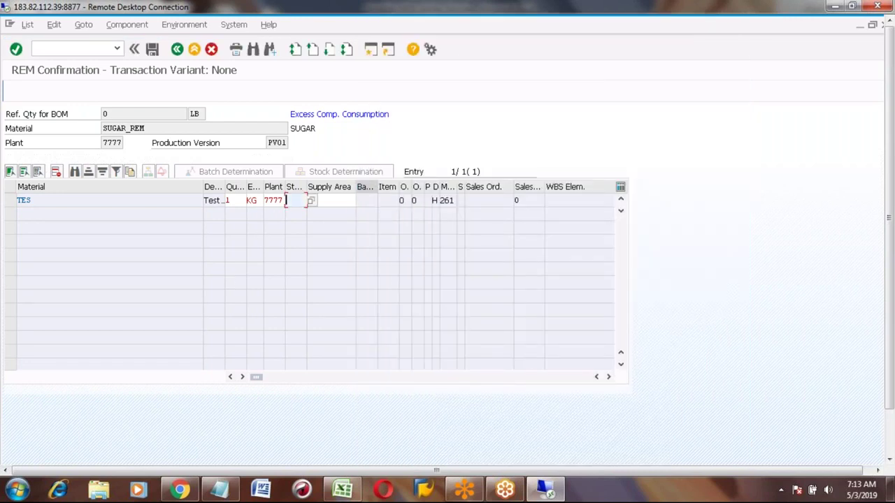
pyautogui.write('00')
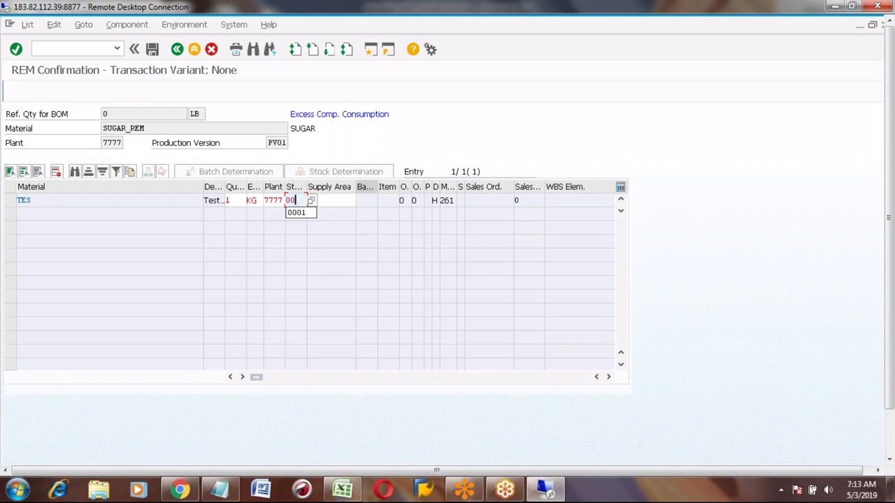
pyautogui.press('Down')
pyautogui.press('Return')
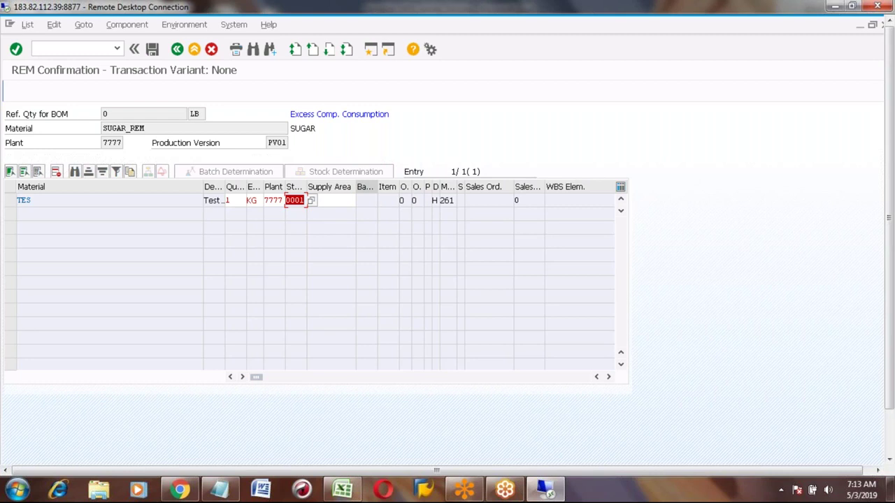
# Terminate the manual TES component entry and choose Propose Components Acc. to BOM.
pyautogui.click(195, 50)
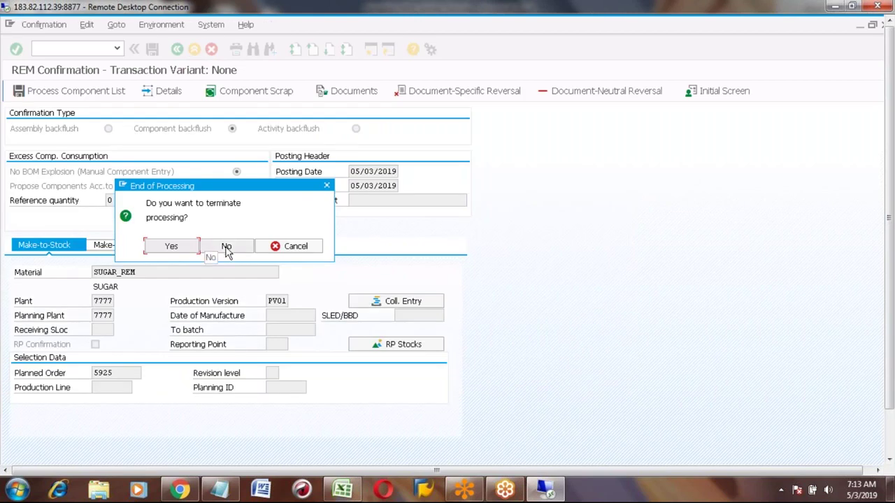
pyautogui.click(172, 246)
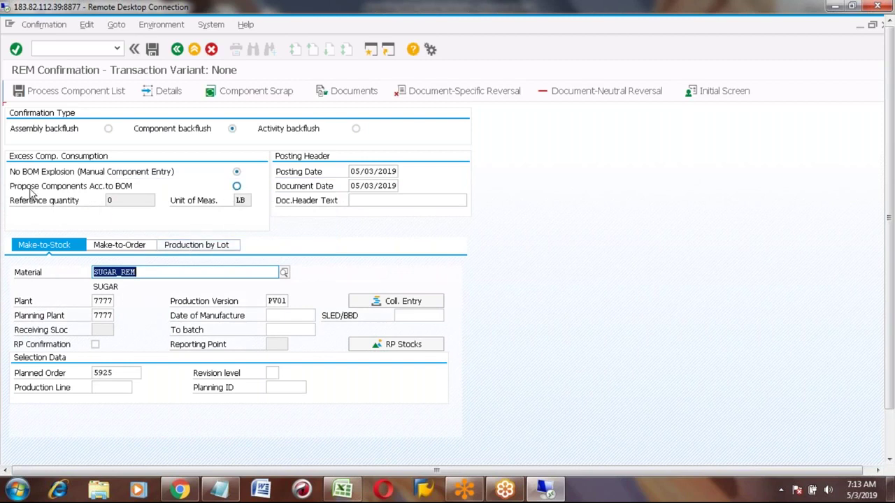
pyautogui.click(237, 187)
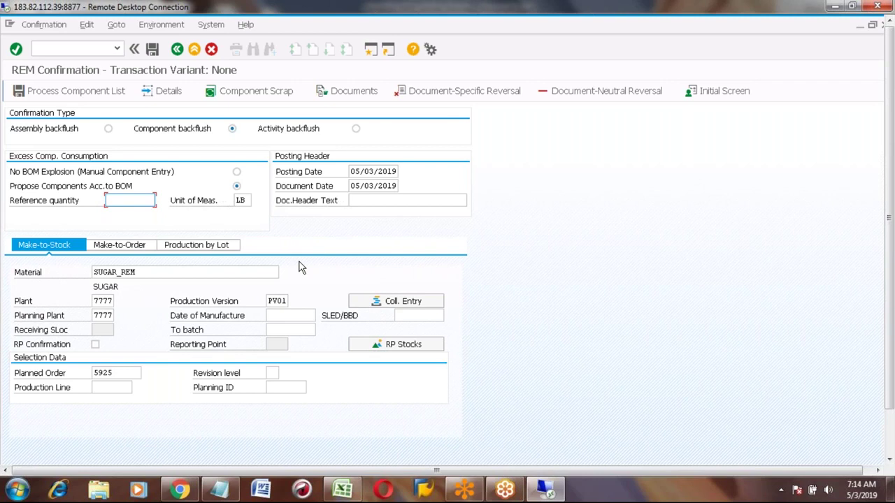
# Keep the BOM-proposed components, enter reference quantity 10 and generate the component list.
pyautogui.click(237, 186)
pyautogui.click(126, 200)
pyautogui.write('10')
pyautogui.click(76, 91)
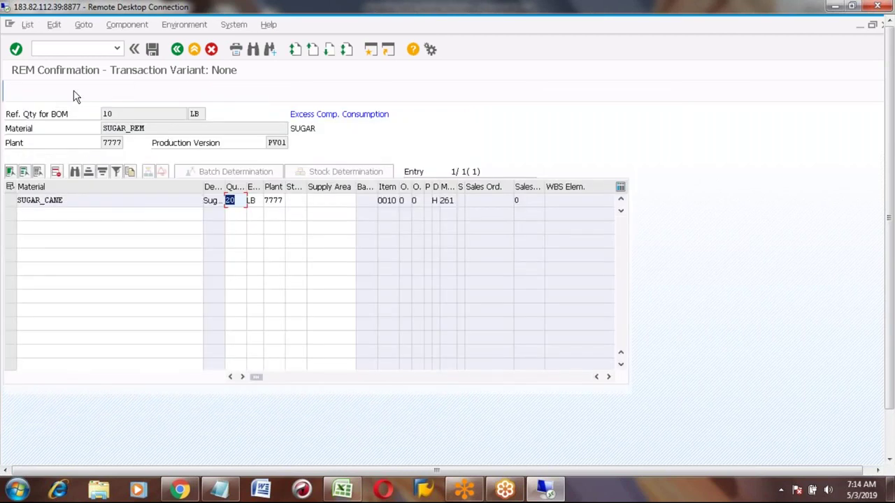
# Set storage location 0001 for the 20 LB SUGAR_CANE component and post the backflush.
pyautogui.click(29, 203)
pyautogui.press('End')
pyautogui.hotkey('shift', 'Left')
pyautogui.hotkey('shift', 'Left')
pyautogui.hotkey('shift', 'Left')
pyautogui.hotkey('shift', 'Left')
pyautogui.hotkey('shift', 'Left')
pyautogui.hotkey('shift', 'Left')
pyautogui.hotkey('shift', 'Left')
pyautogui.hotkey('shift', 'Left')
pyautogui.hotkey('shift', 'Left')
pyautogui.hotkey('shift', 'Left')
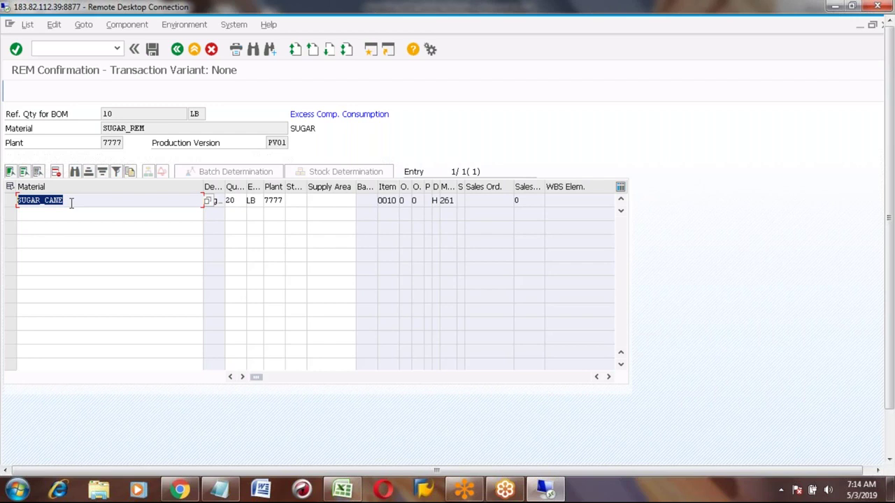
pyautogui.click(238, 201)
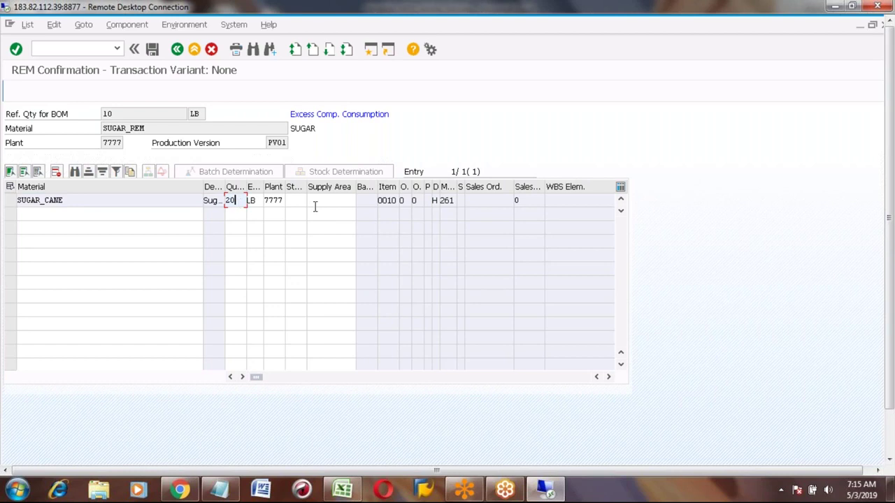
pyautogui.press('Tab')
pyautogui.write('0001')
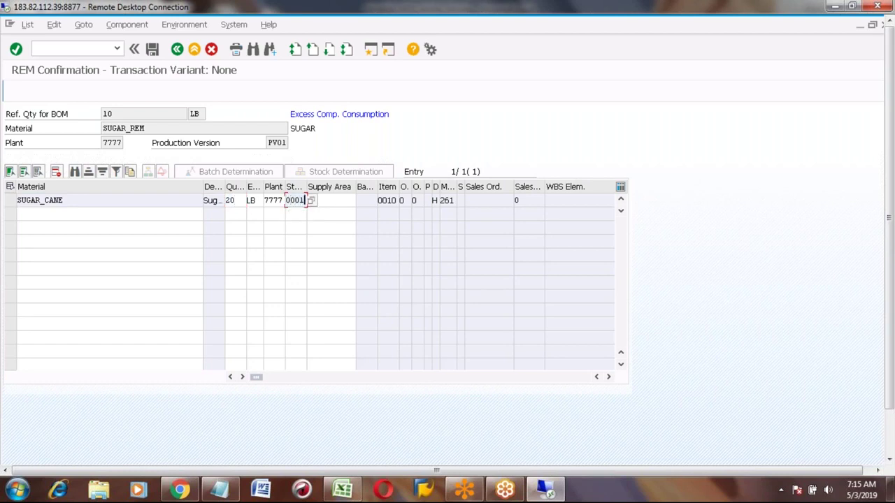
pyautogui.press('Return')
pyautogui.doubleClick(300, 200)
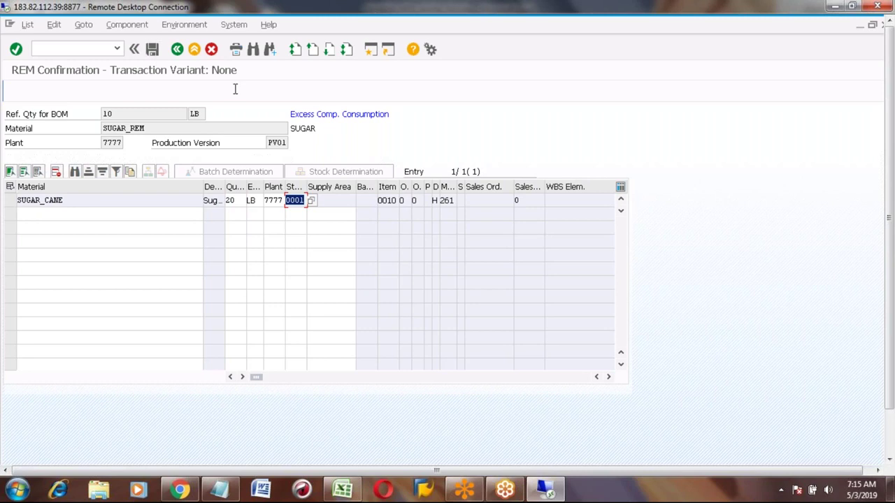
pyautogui.click(152, 49)
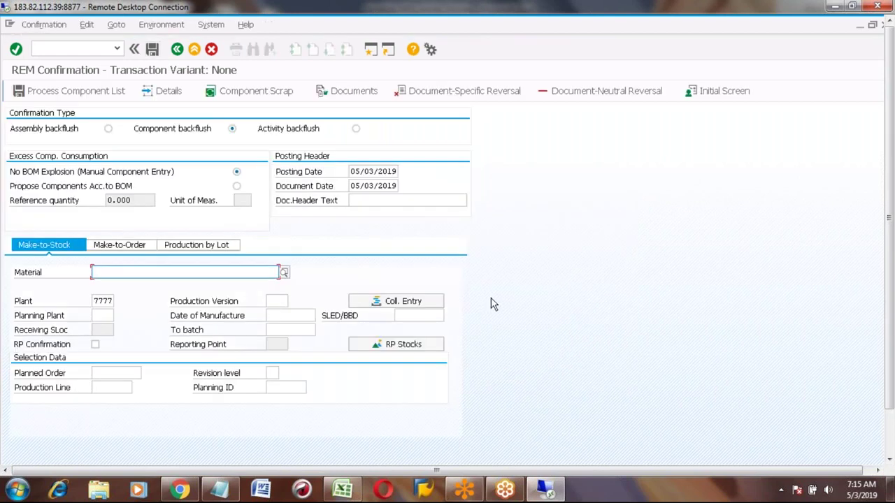
pyautogui.scroll(-3, 891, 451)
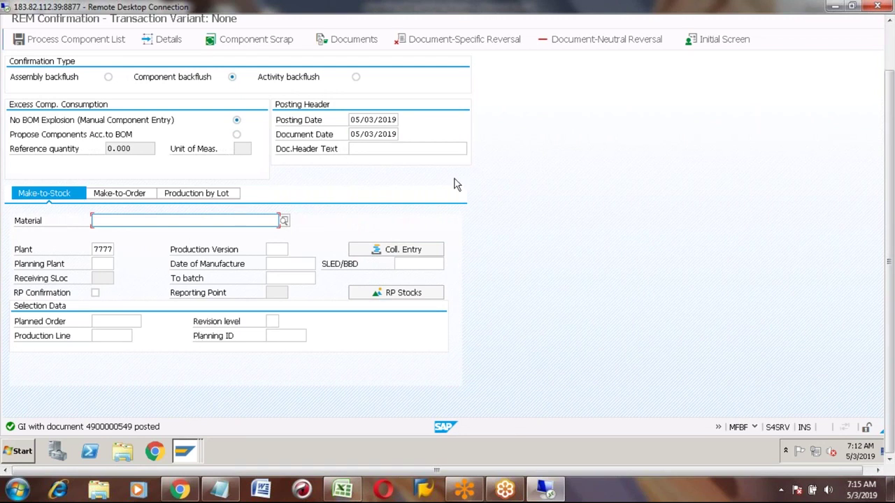
pyautogui.click(890, 53)
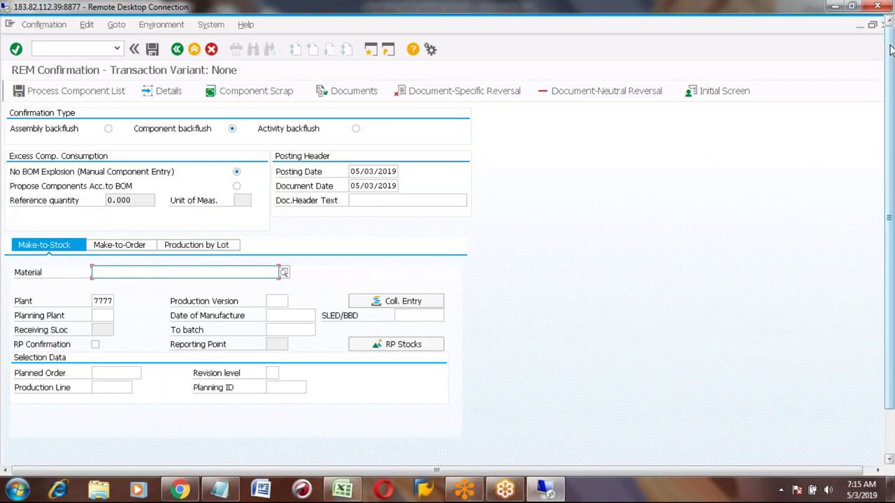
# Switch the confirmation to activity backflush and enter planned order 5925.
pyautogui.click(356, 130)
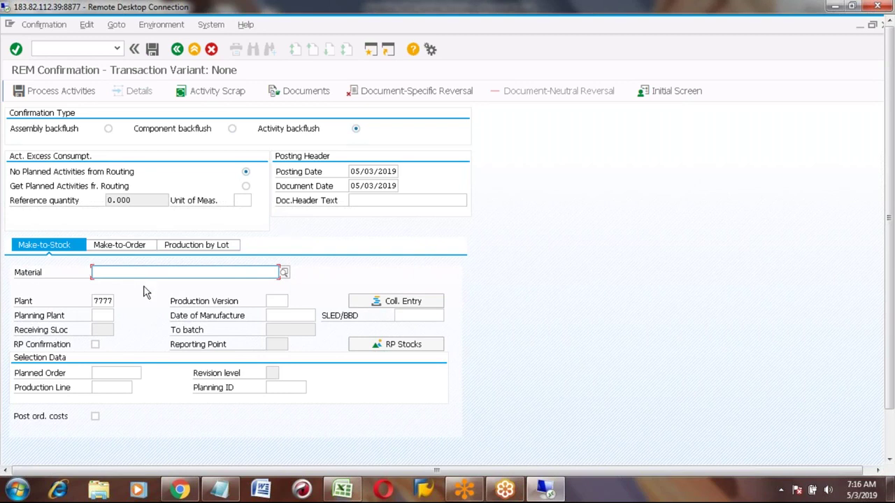
pyautogui.click(105, 375)
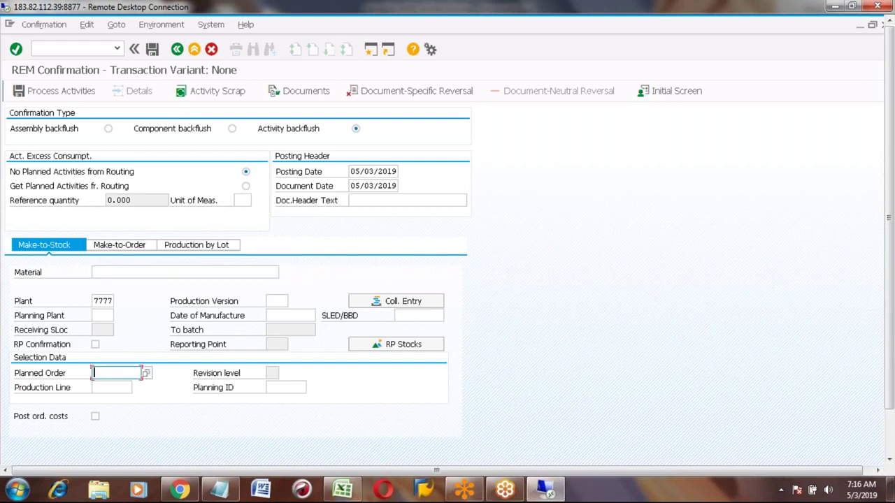
pyautogui.press('Return')
pyautogui.press('Return')
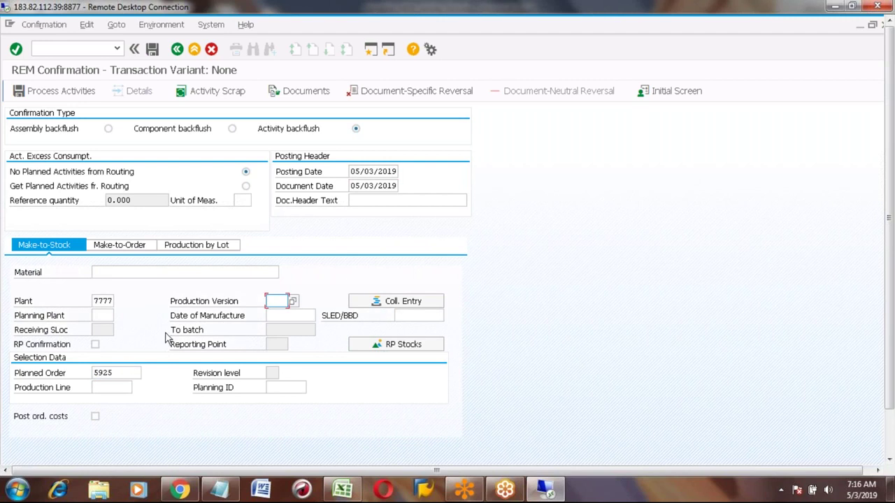
pyautogui.click(891, 438)
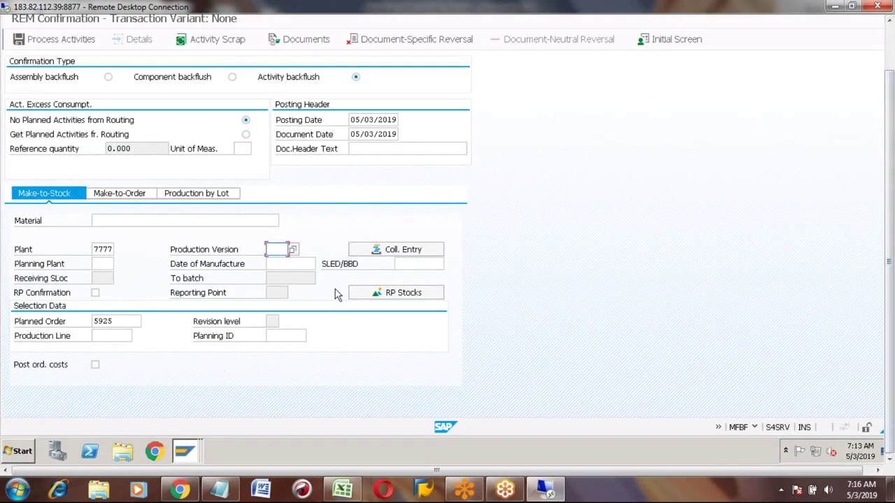
pyautogui.click(891, 51)
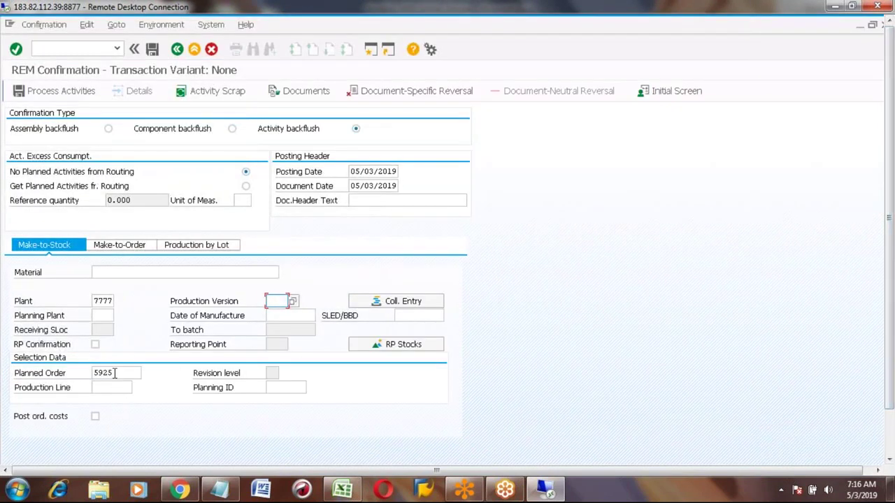
pyautogui.click(114, 373)
pyautogui.press('Return')
# Enter production version PV01 and material SUGAR_CANE.
pyautogui.click(277, 301)
pyautogui.write('PV0')
pyautogui.press('Return')
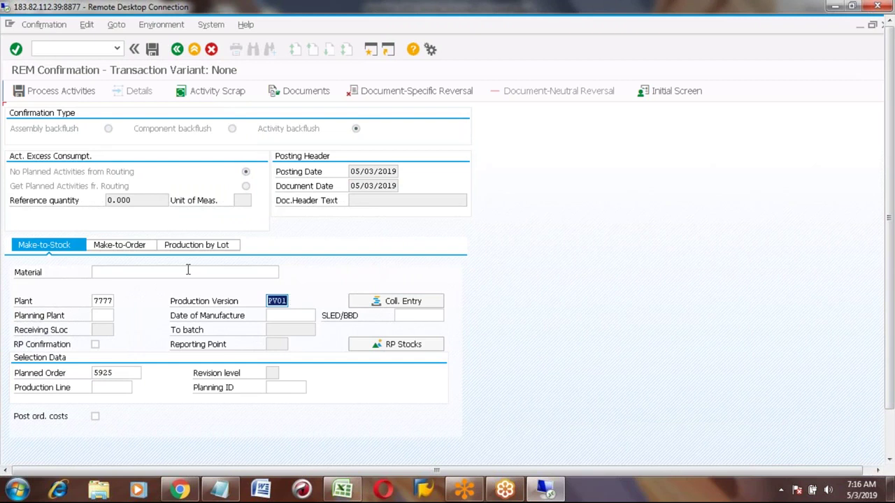
pyautogui.click(187, 270)
pyautogui.write('SU')
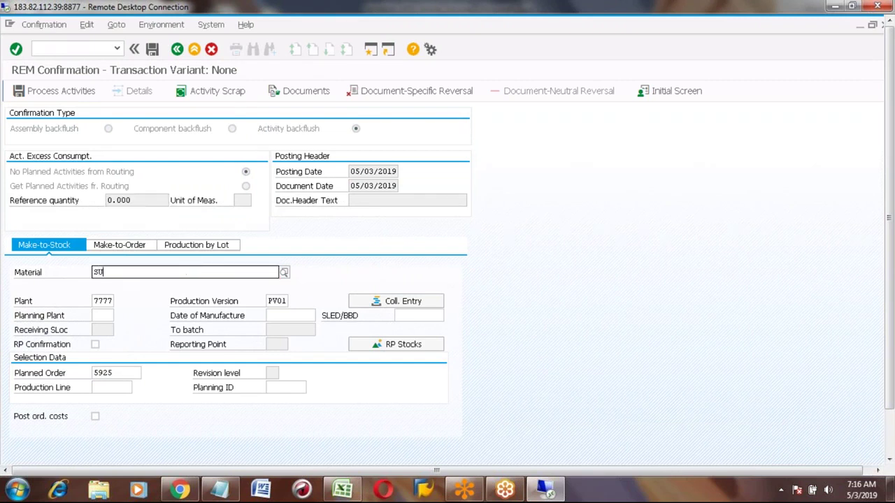
pyautogui.press('Return')
pyautogui.press('Return')
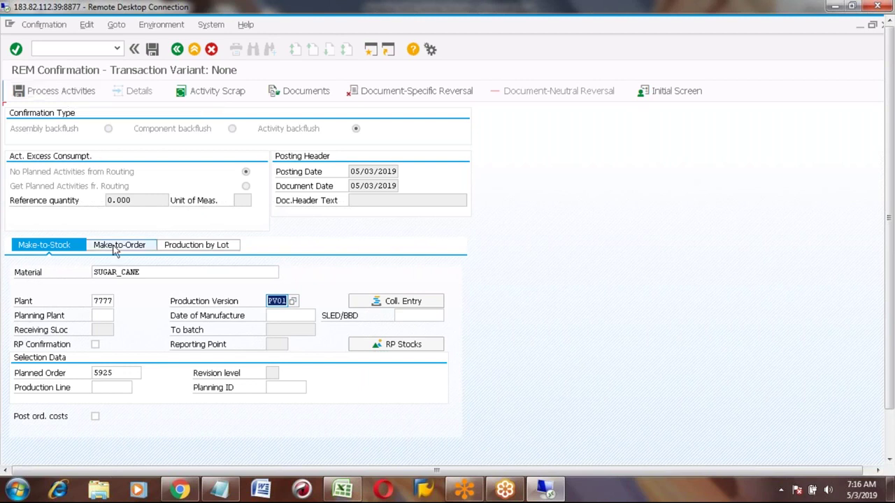
# After the MKAL error, change the material from SUGAR_CANE to SUGAR_REM.
pyautogui.click(891, 444)
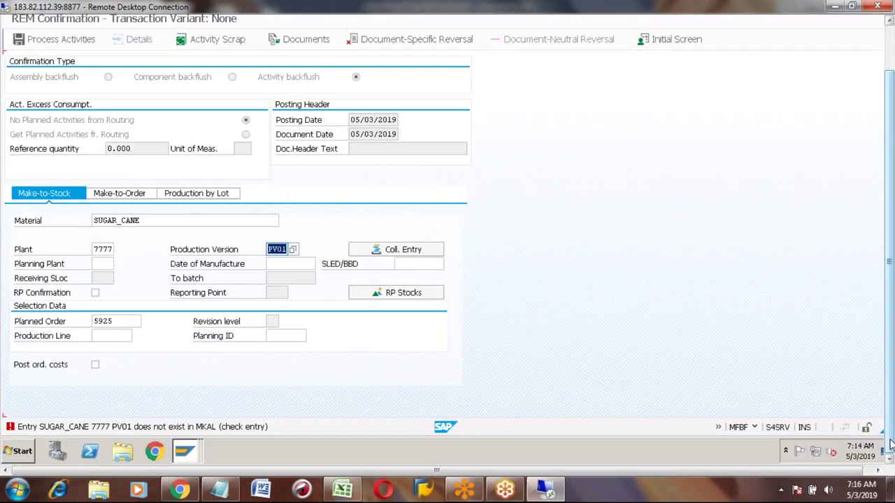
pyautogui.click(154, 221)
pyautogui.press('BackSpace')
pyautogui.press('BackSpace')
pyautogui.press('BackSpace')
pyautogui.press('BackSpace')
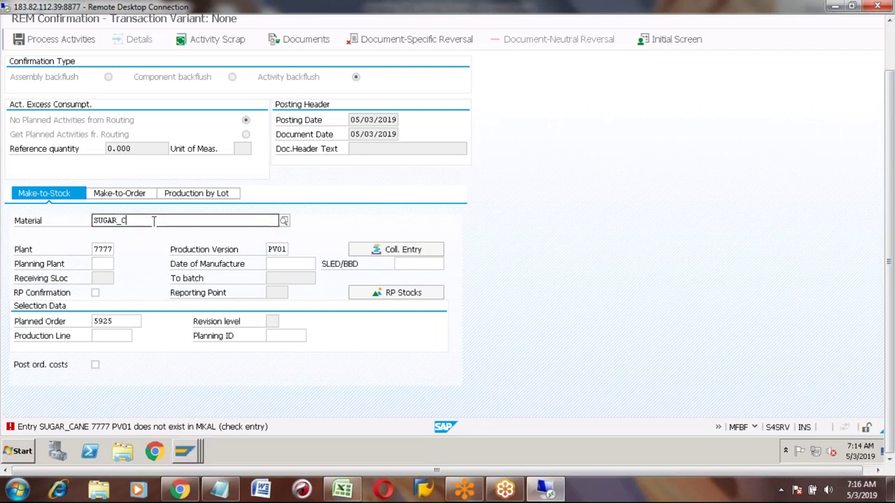
pyautogui.write('REM')
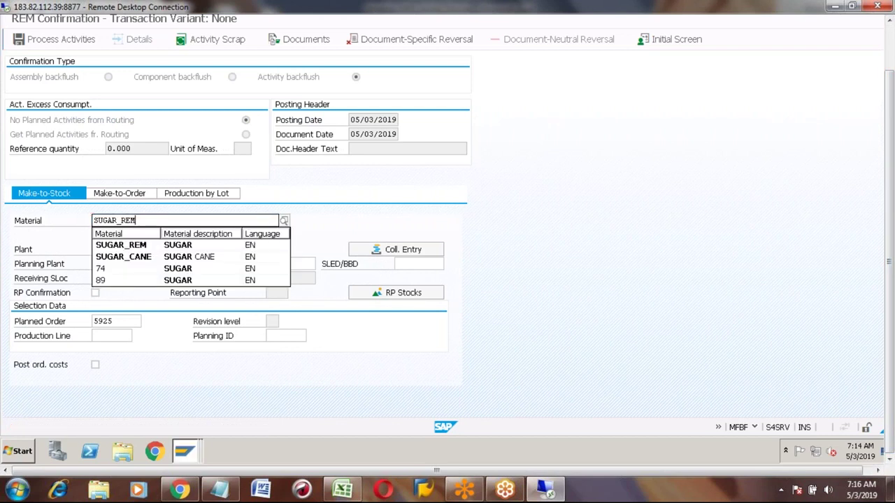
pyautogui.press('Return')
pyautogui.press('Return')
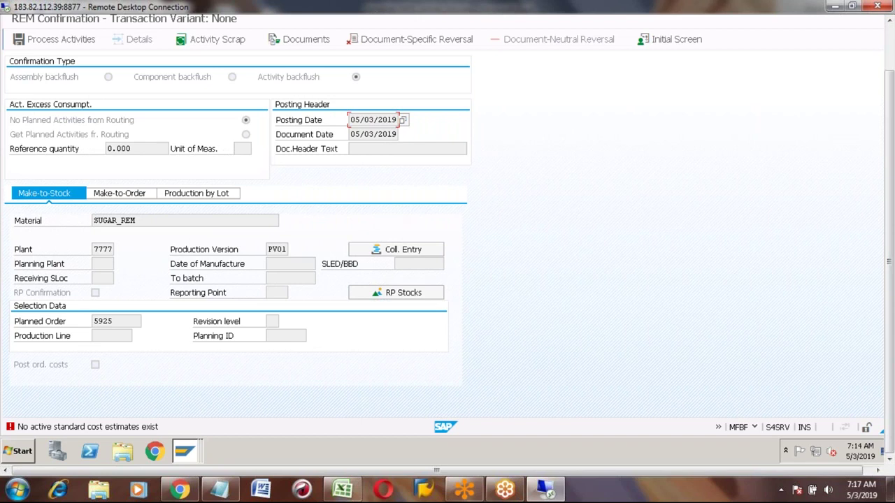
# Read the CK214 help on the missing standard cost estimate for SUGAR_REM, then exit the confirmation.
pyautogui.doubleClick(52, 427)
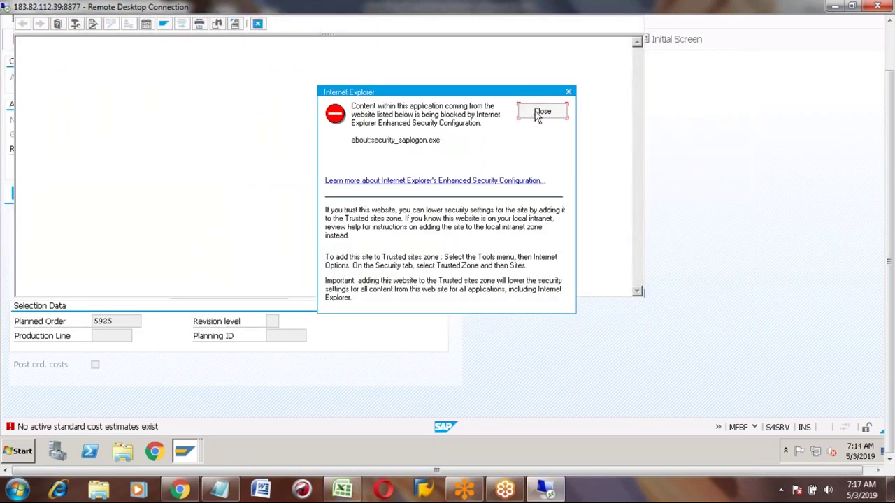
pyautogui.click(539, 114)
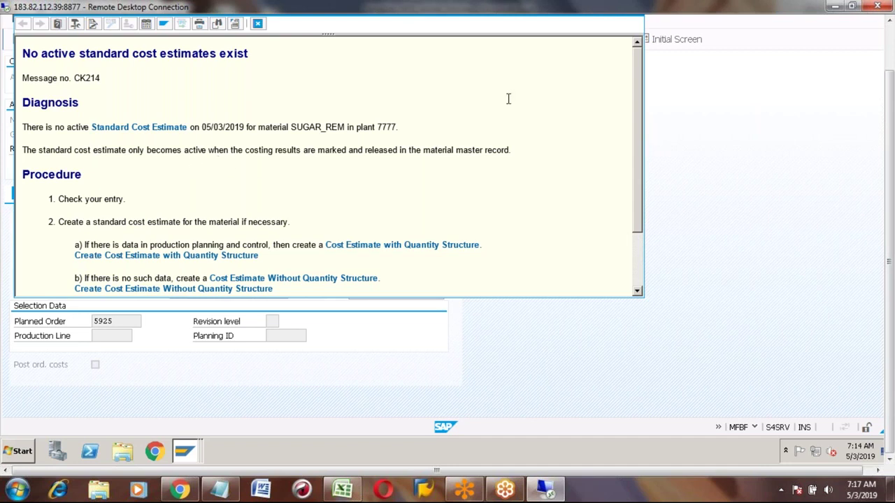
pyautogui.click(892, 45)
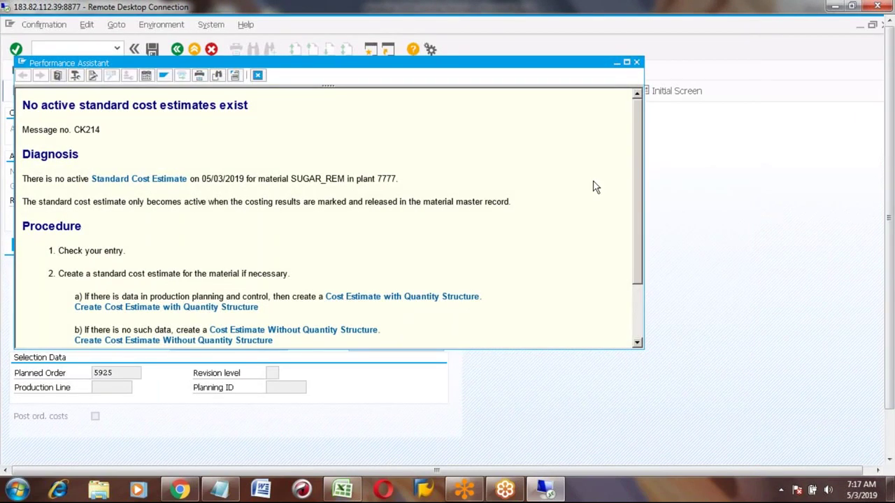
pyautogui.click(636, 64)
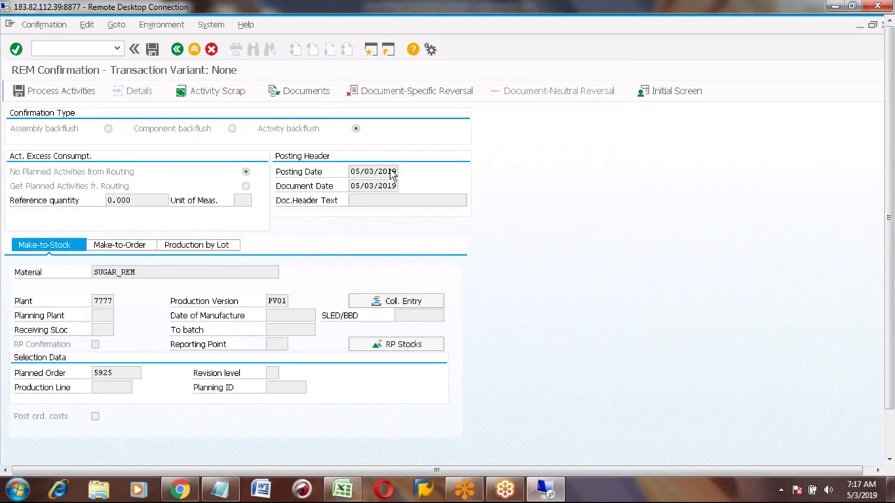
pyautogui.click(193, 50)
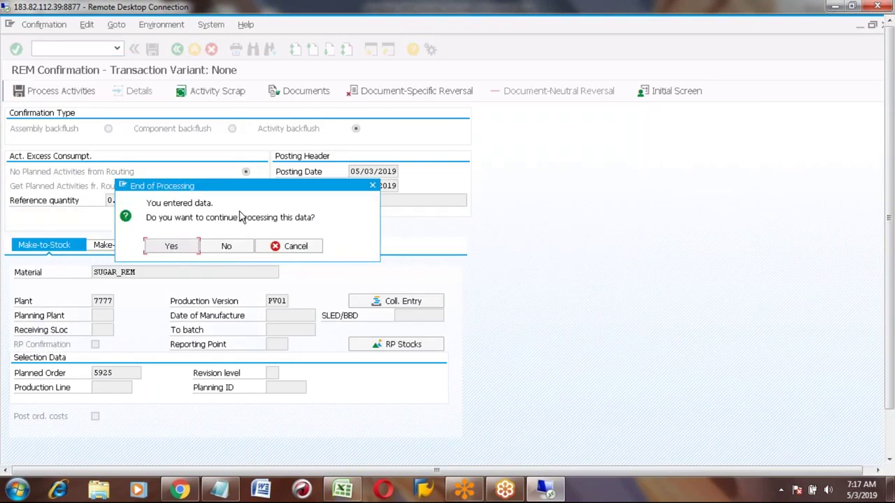
# Leave REM Confirmation without processing and dismiss the antivirus update prompts.
pyautogui.click(228, 247)
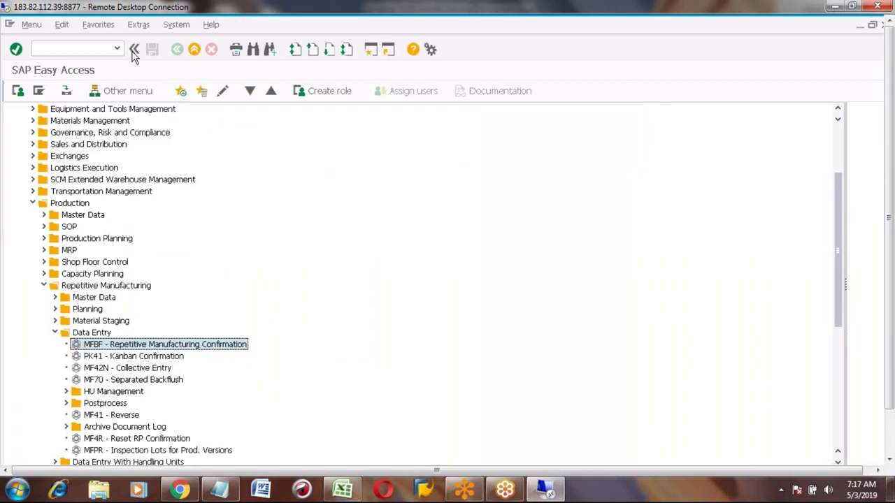
pyautogui.click(98, 48)
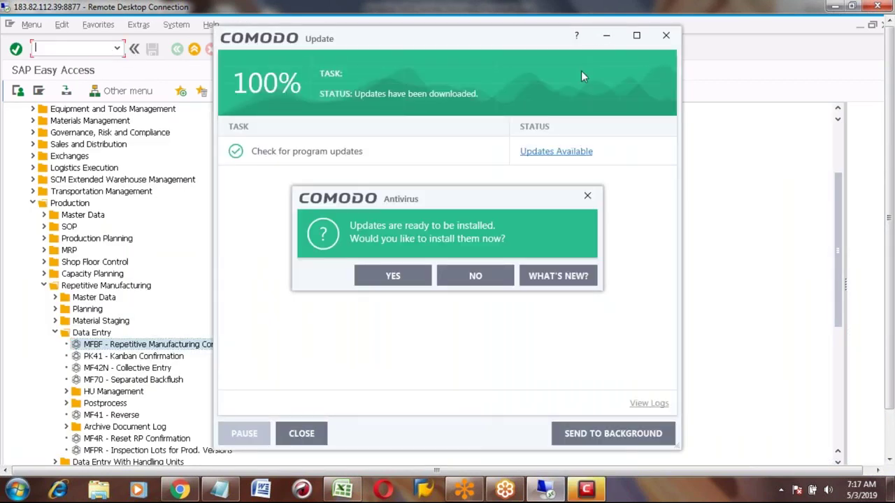
pyautogui.click(393, 277)
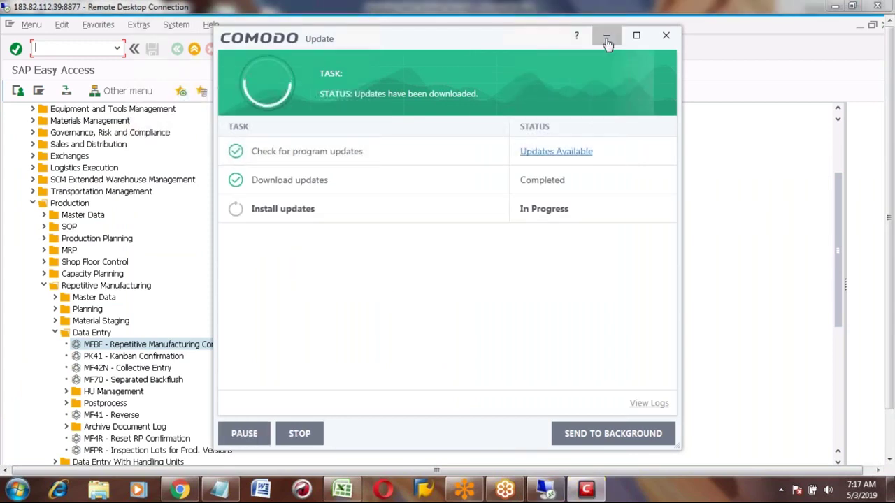
pyautogui.click(607, 35)
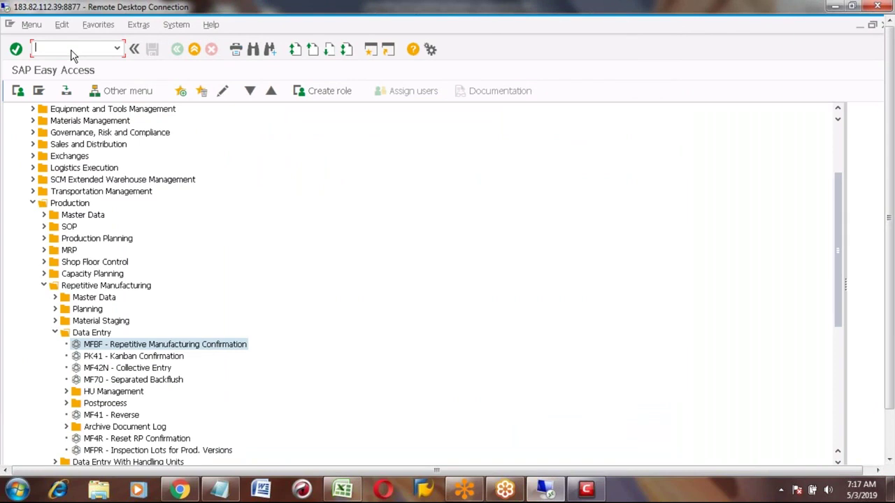
# Start CK11N for the SUGAR_REM cost estimate, then switch to the Excel notes.
pyautogui.write('CK11N')
pyautogui.press('Return')
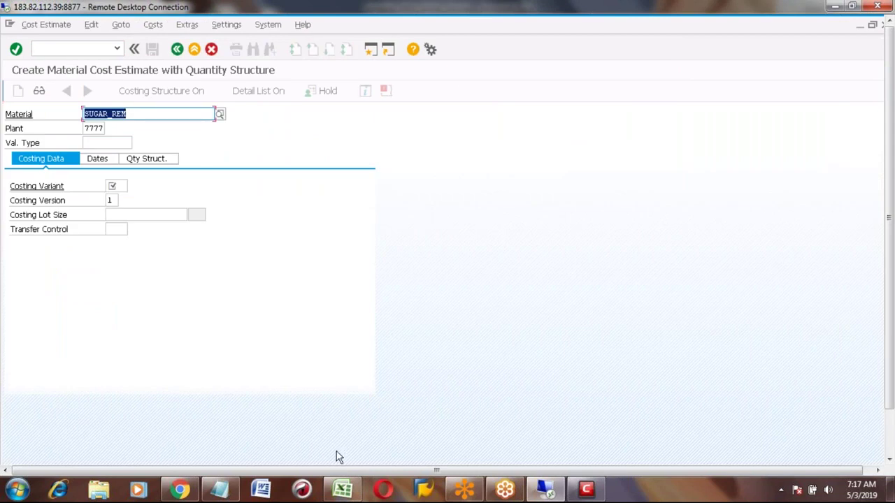
pyautogui.click(349, 490)
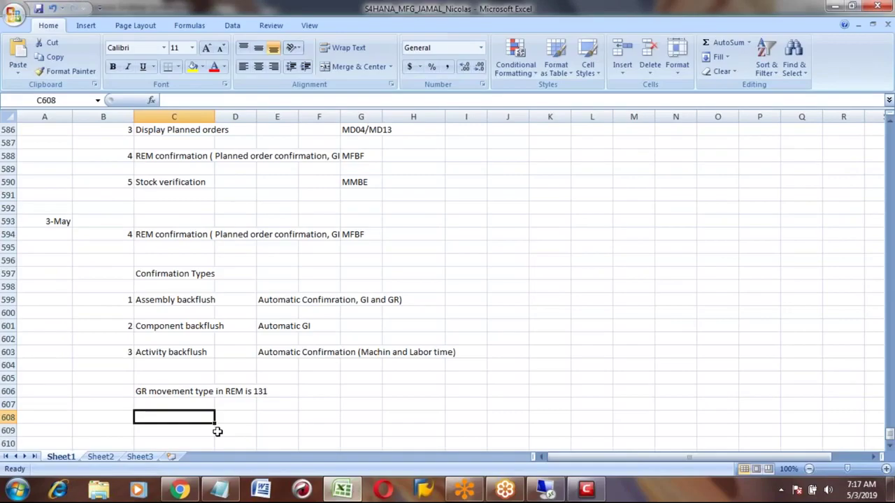
# Note 'Standard cost estimation' with transaction CK11N in Excel row 608, then return to SAP.
pyautogui.write('S')
pyautogui.press('BackSpace')
pyautogui.write('Standar')
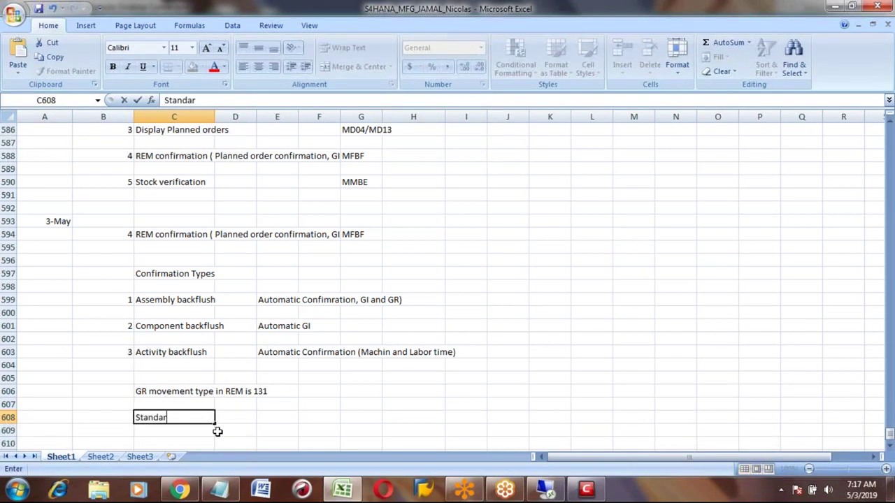
pyautogui.write('d cost estimation')
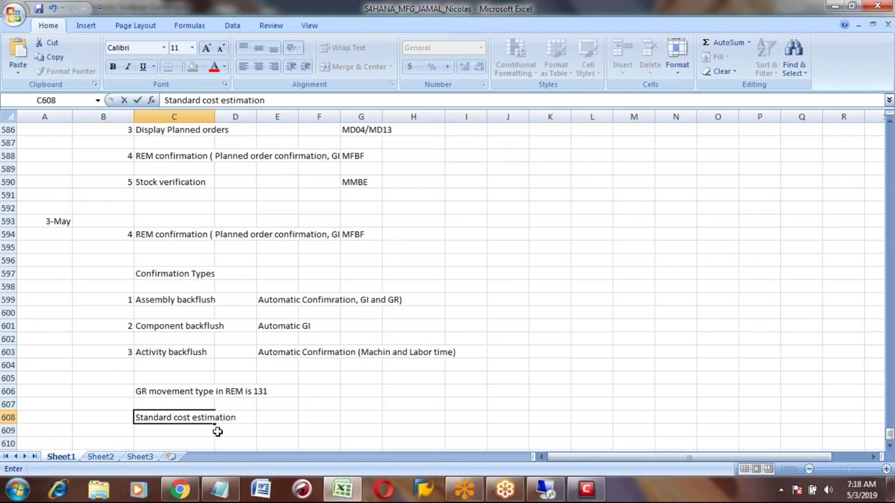
pyautogui.press('Tab')
pyautogui.press('Tab')
pyautogui.write('CK11N')
pyautogui.hotkey('ctrl', 'Return')
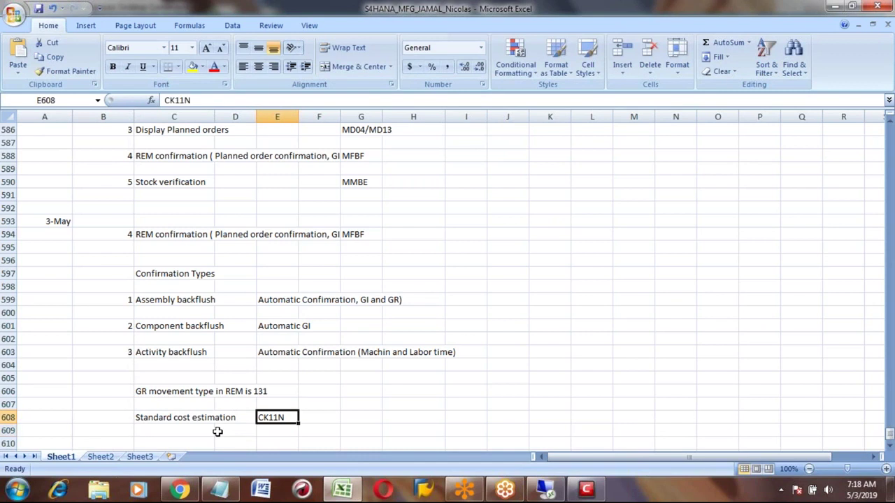
pyautogui.hotkey('alt', 'Tab')
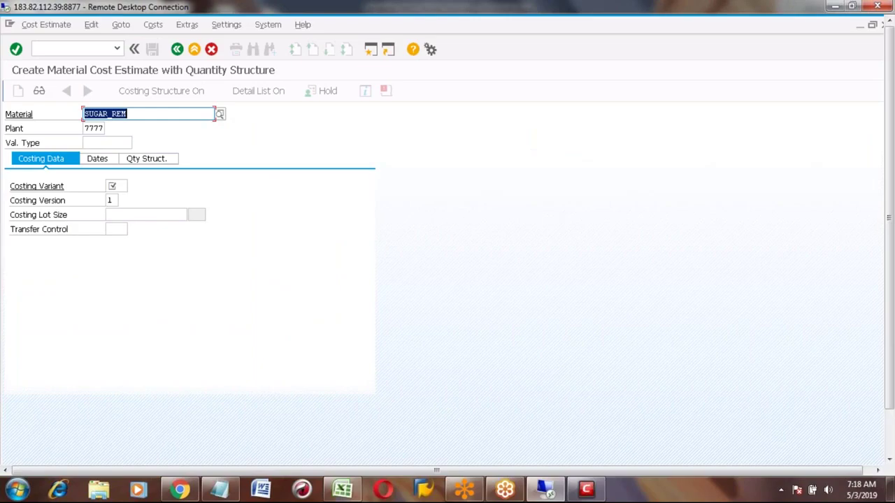
# Choose costing variant PPC1 for the SUGAR_REM estimate and continue to the dates.
pyautogui.click(93, 114)
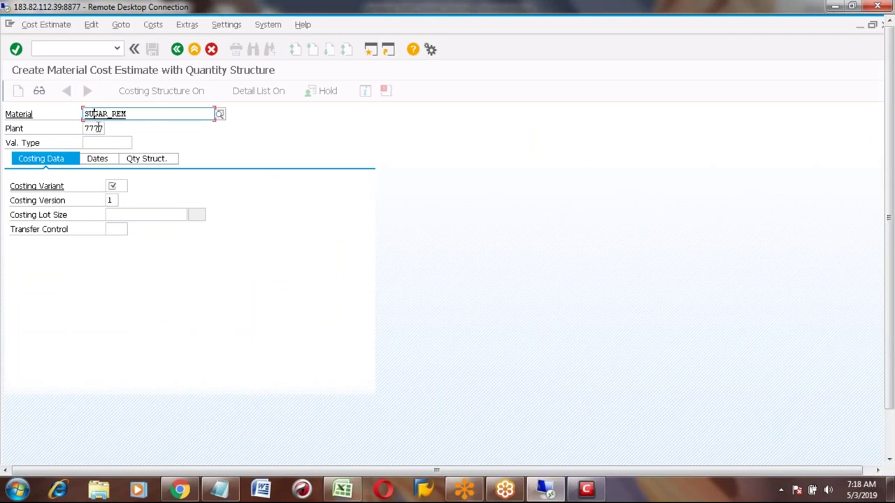
pyautogui.click(111, 186)
pyautogui.click(132, 187)
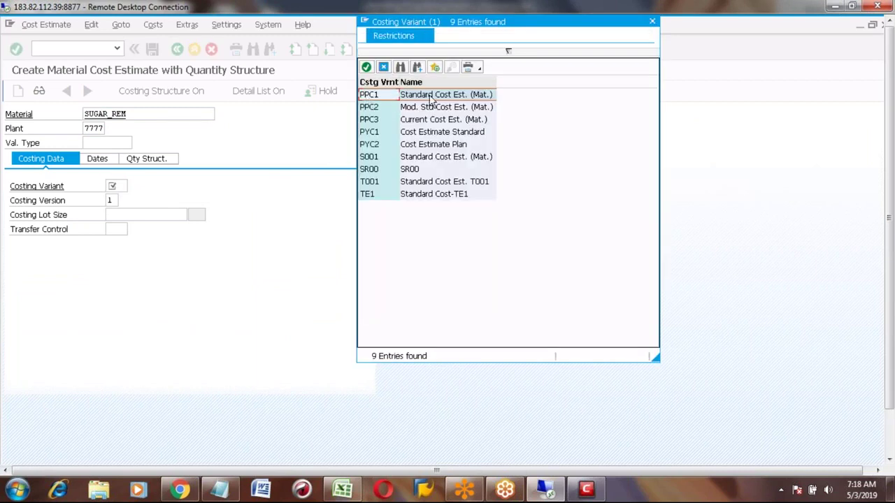
pyautogui.doubleClick(371, 95)
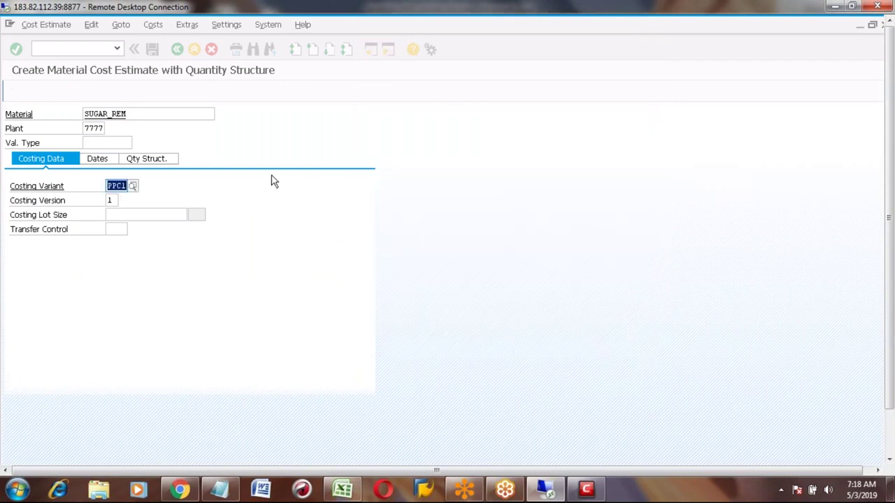
pyautogui.press('Return')
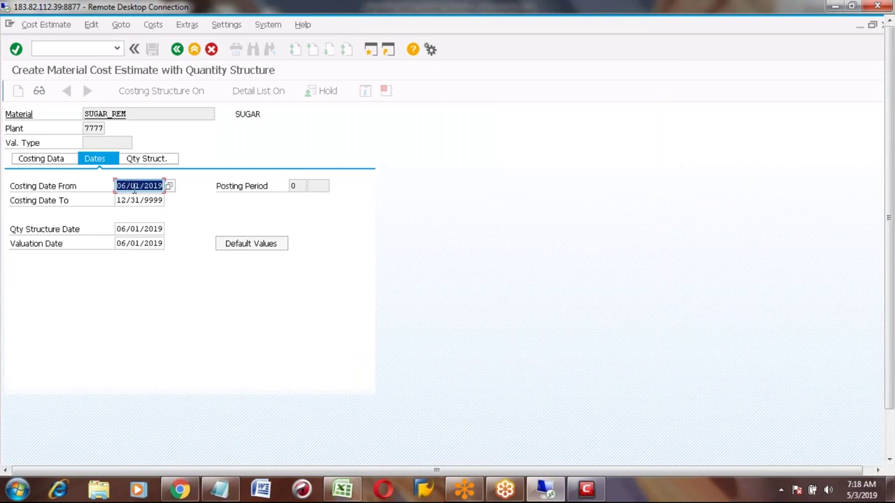
# Set Costing Date From to 05/03/2019.
pyautogui.click(130, 186)
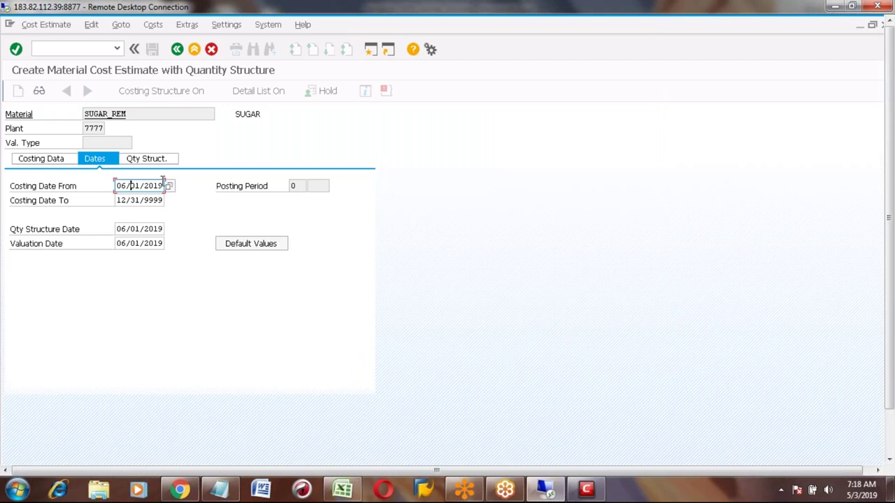
pyautogui.click(169, 186)
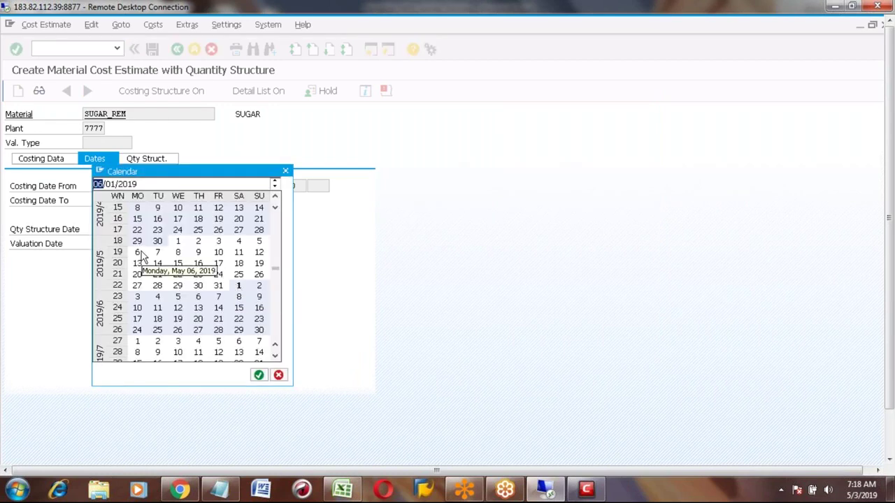
pyautogui.doubleClick(219, 241)
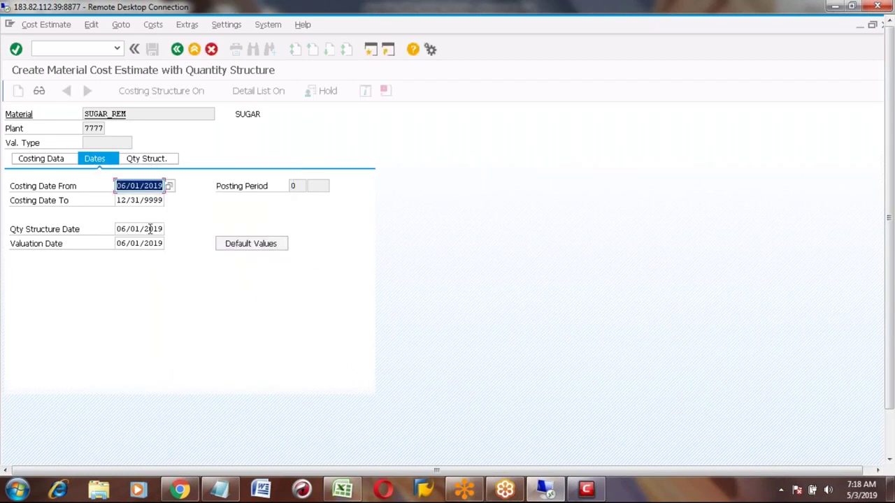
pyautogui.click(150, 230)
pyautogui.click(148, 186)
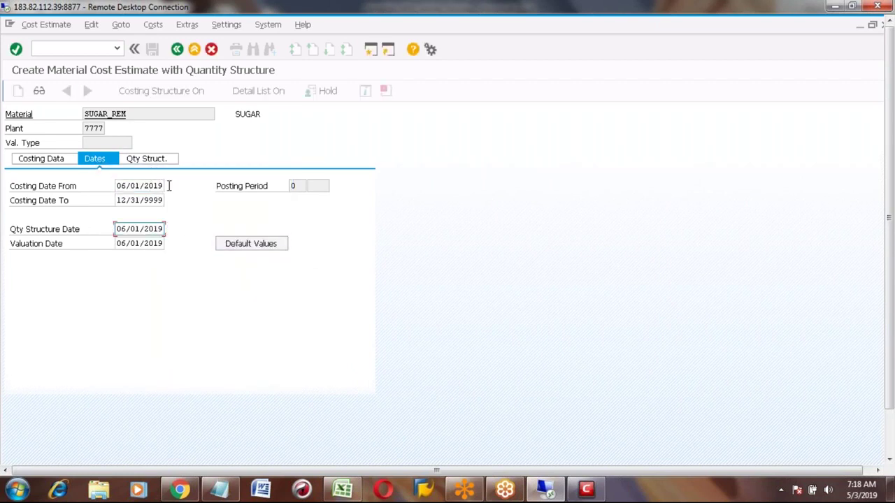
pyautogui.click(169, 186)
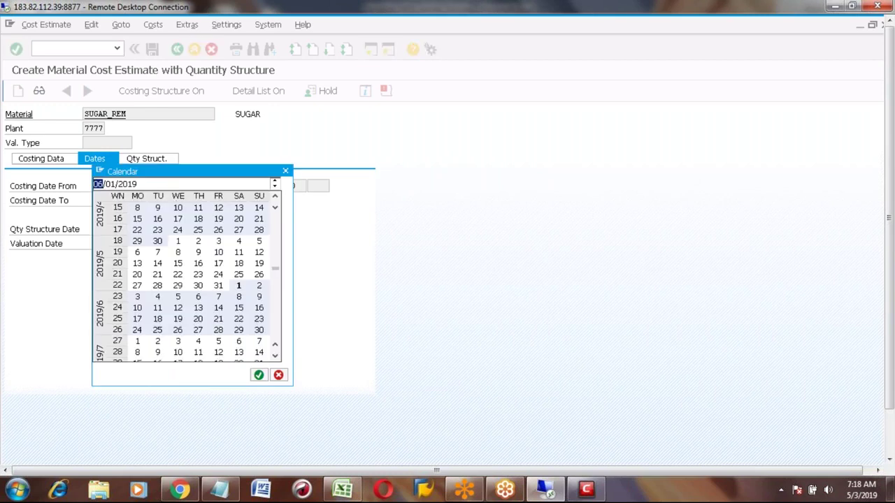
pyautogui.doubleClick(218, 242)
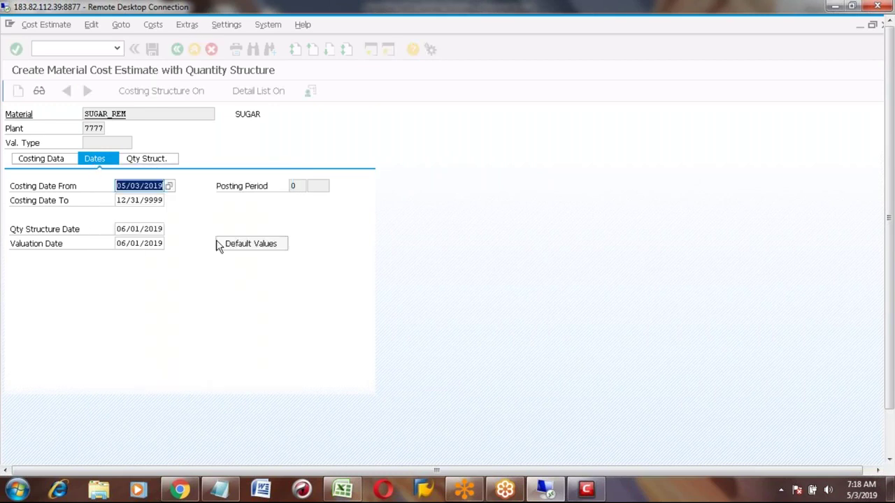
# Set the quantity structure and valuation dates to 05/03/2019.
pyautogui.click(140, 230)
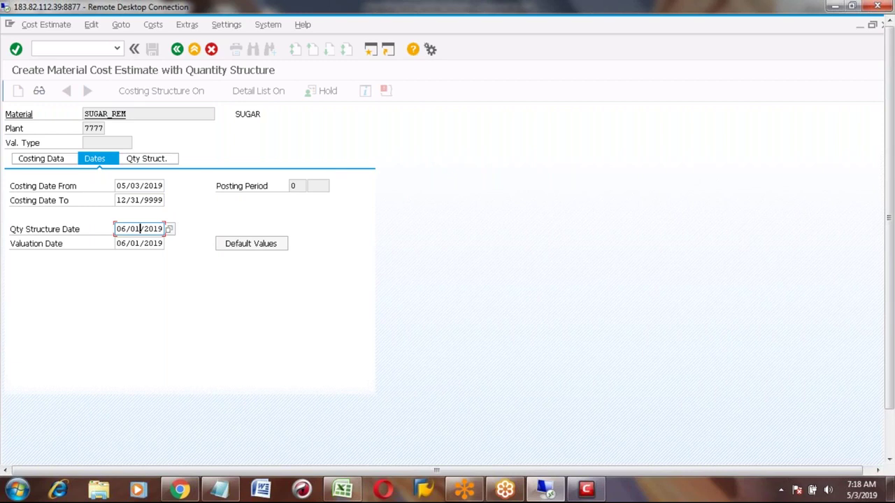
pyautogui.click(171, 230)
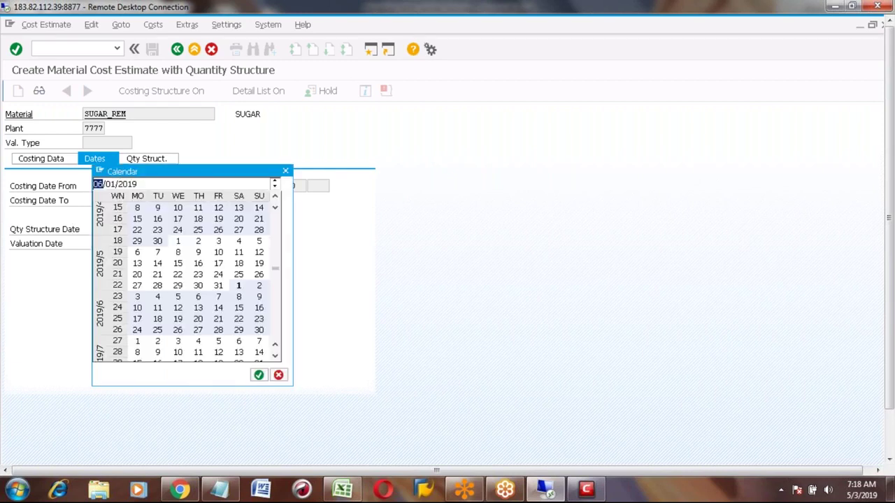
pyautogui.doubleClick(219, 242)
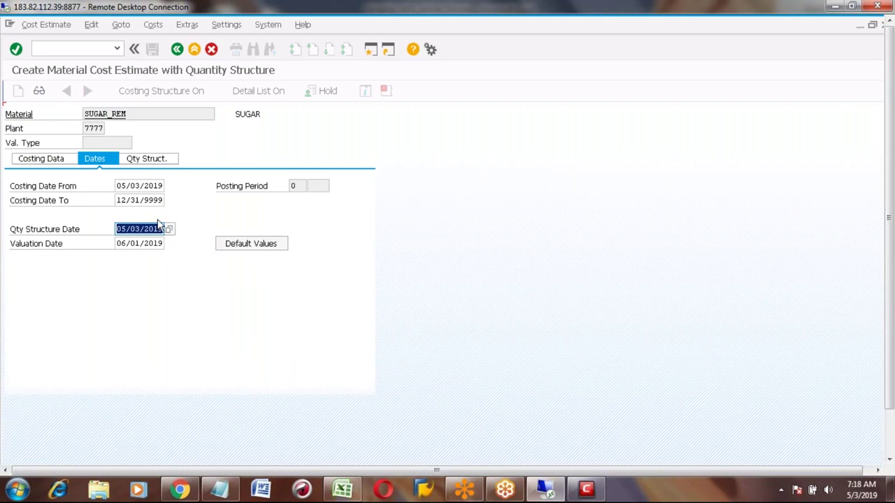
pyautogui.click(126, 245)
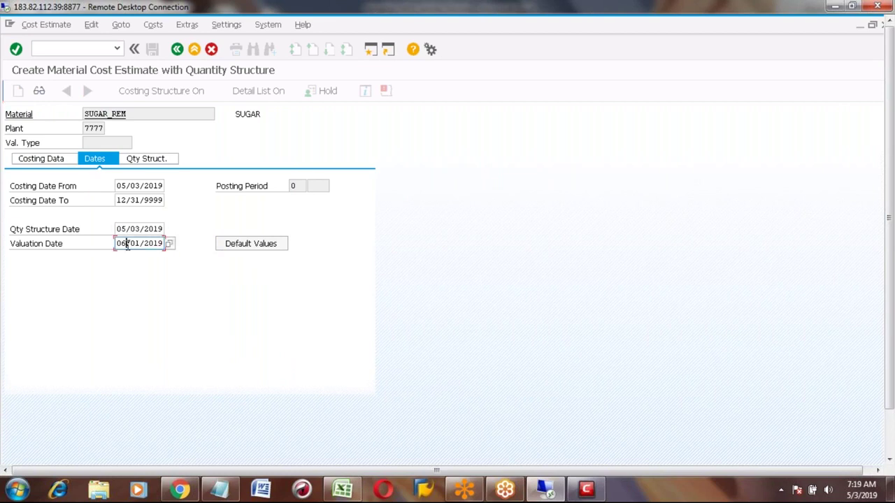
pyautogui.click(169, 245)
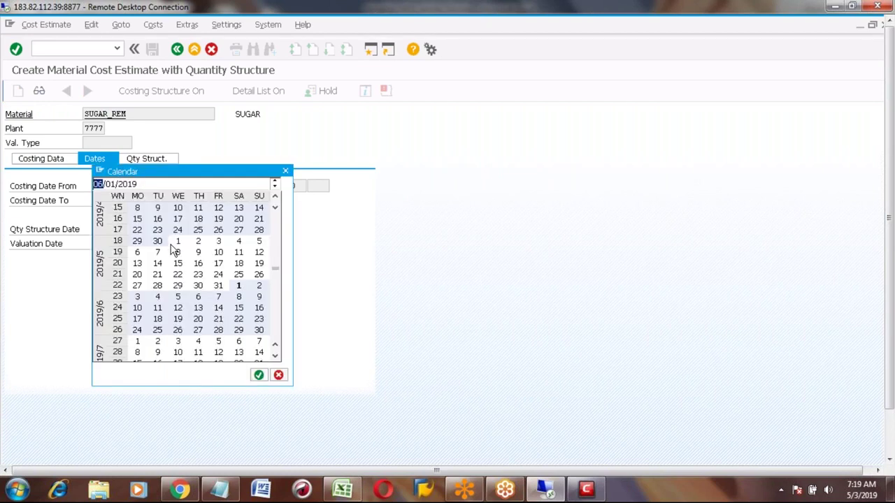
pyautogui.doubleClick(218, 246)
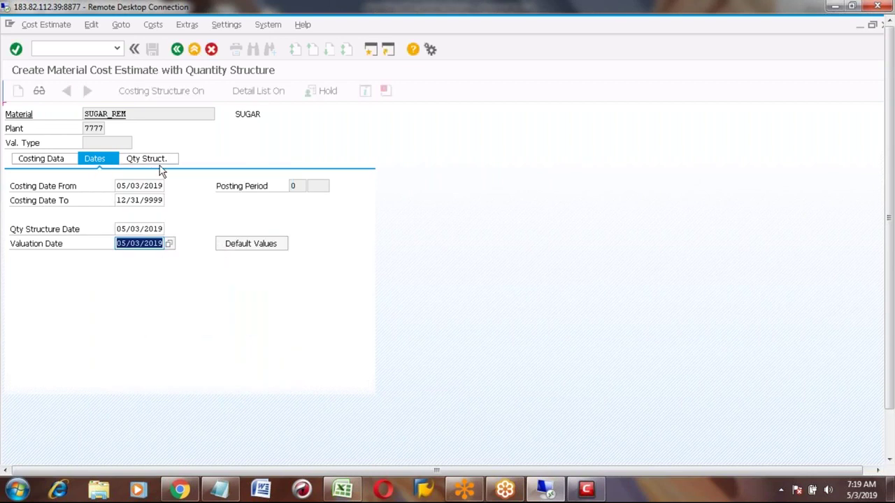
# Run the cost estimate and review the error log's SUGAR_CANE and zero-value cost split messages.
pyautogui.press('Return')
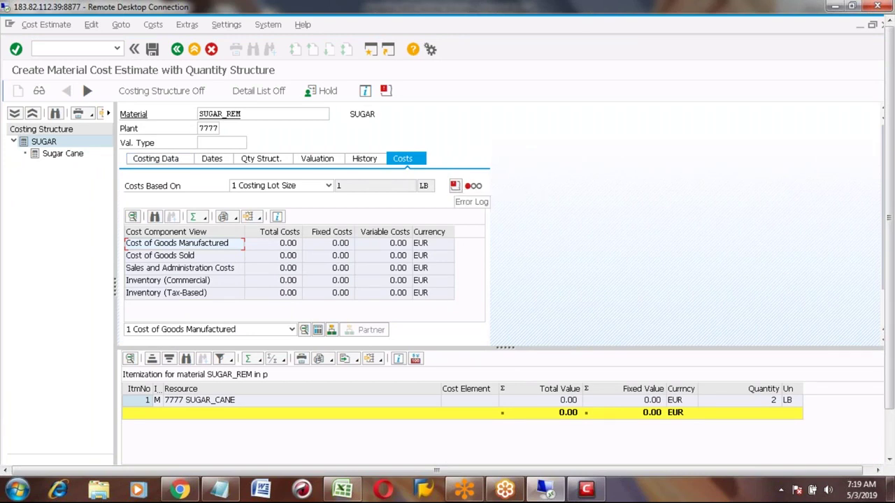
pyautogui.click(455, 185)
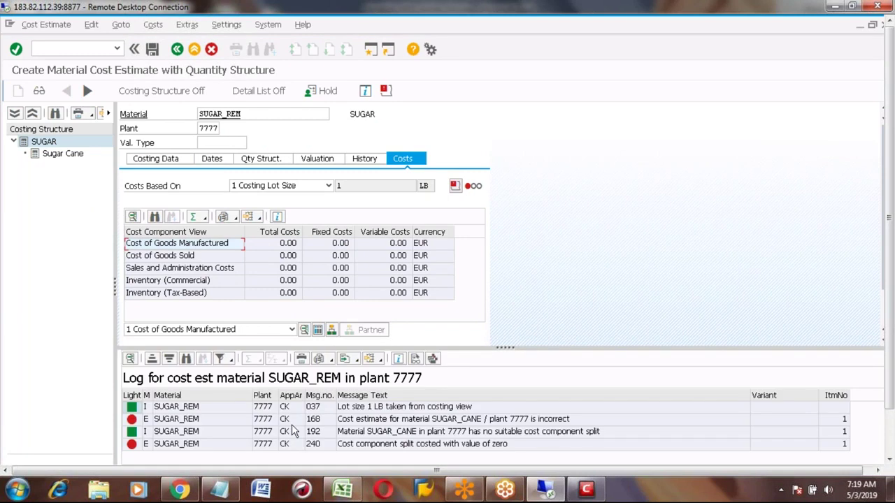
pyautogui.click(410, 422)
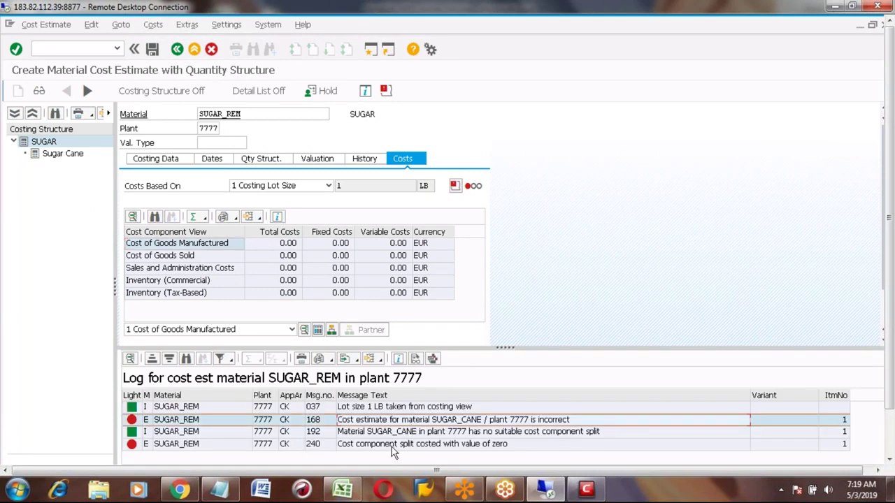
pyautogui.click(392, 446)
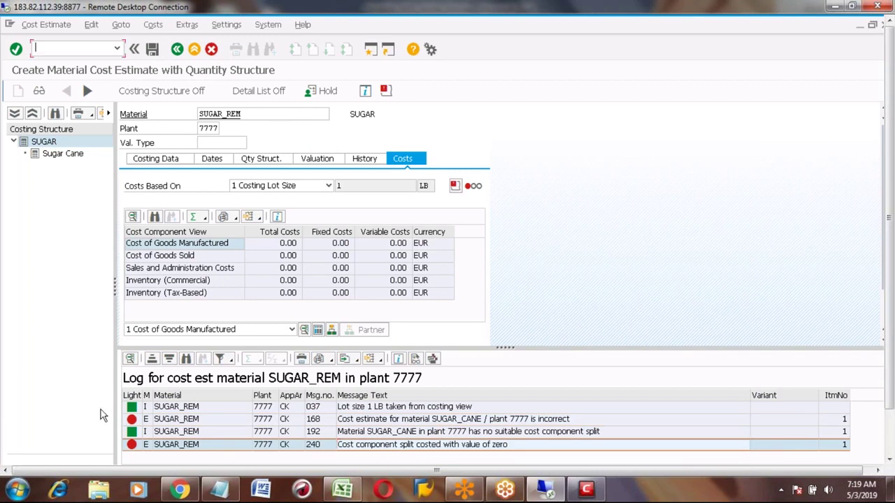
# Save the cost estimate and return to the SAP Easy Access menu.
pyautogui.click(177, 53)
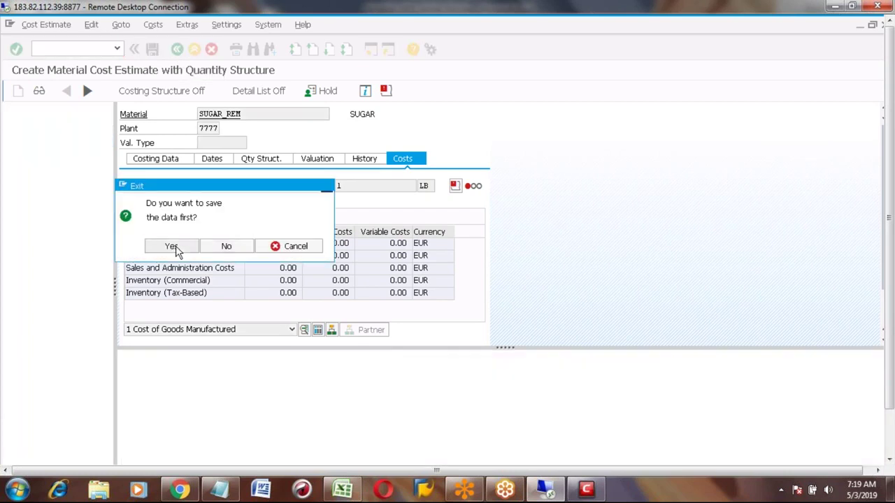
pyautogui.click(172, 247)
pyautogui.click(177, 53)
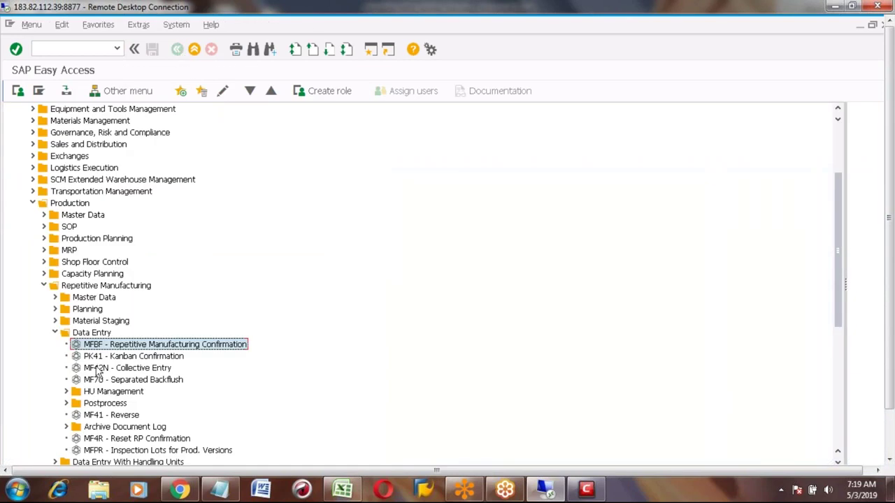
# Open MFBF Repetitive Manufacturing Confirmation and dismiss the antivirus install prompt.
pyautogui.doubleClick(98, 345)
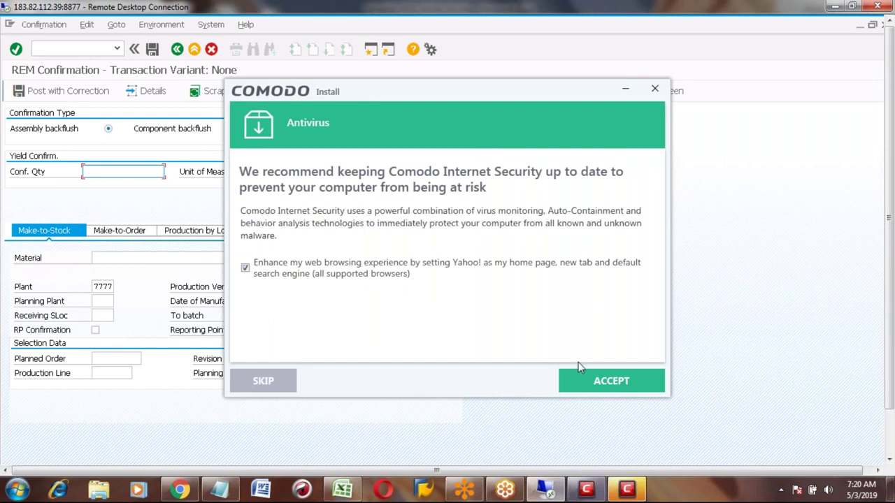
pyautogui.click(580, 384)
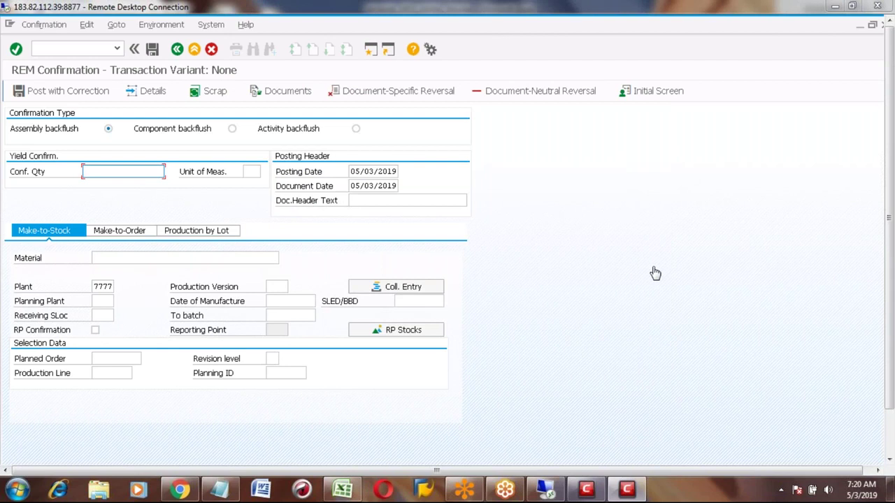
# Postpone the antivirus restart, select component backflush, and exit to SAP Easy Access.
pyautogui.click(627, 91)
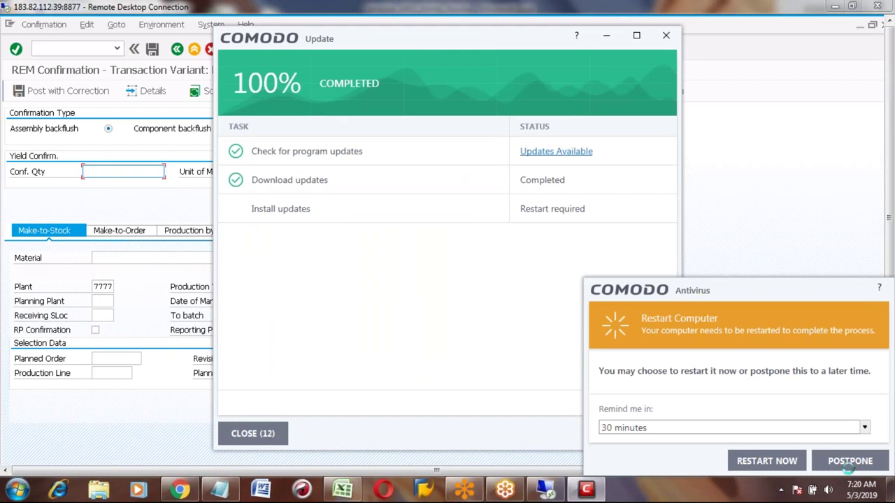
pyautogui.click(603, 36)
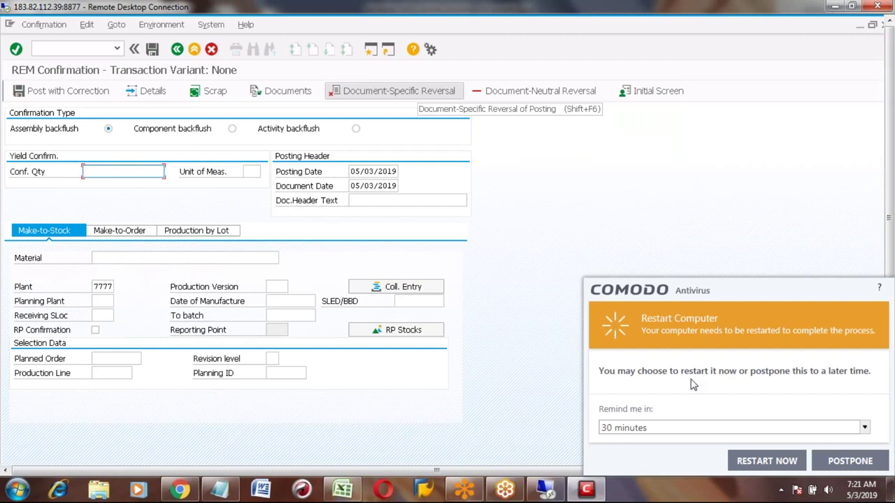
pyautogui.click(849, 461)
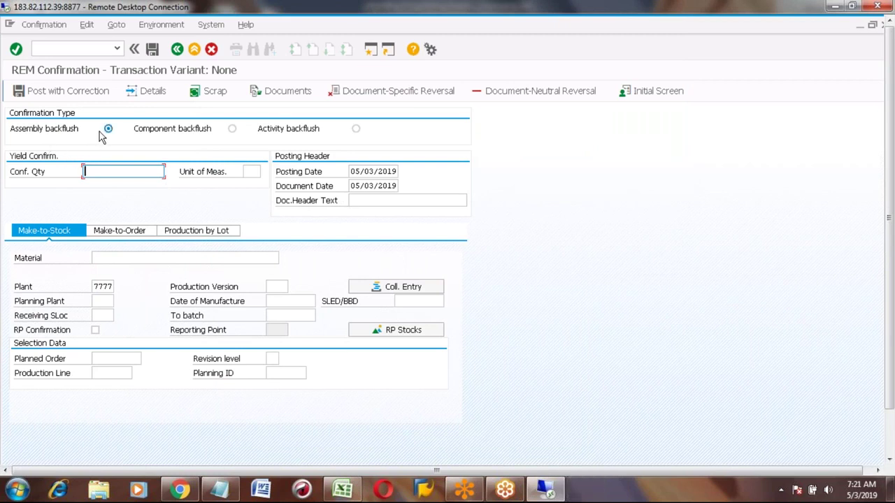
pyautogui.click(234, 131)
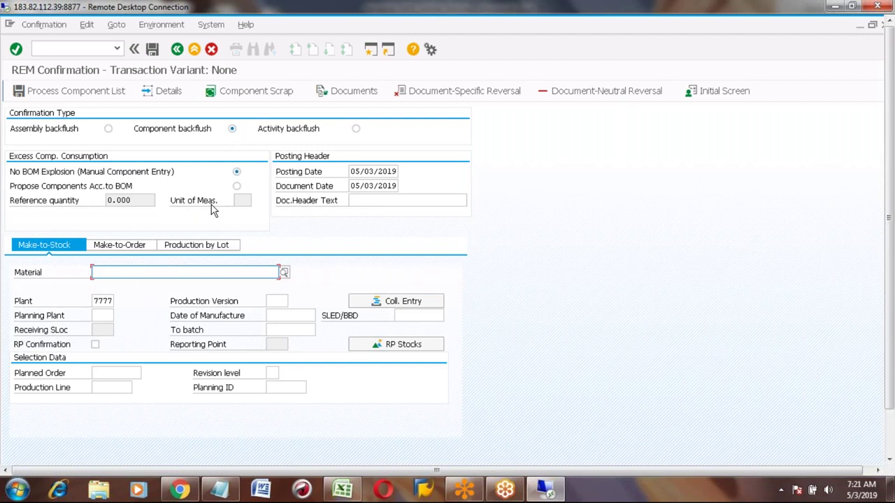
pyautogui.click(371, 51)
# In MMBE, confirm SUGAR_CANE shows 60.000 unrestricted in storage location 0001, then exit.
pyautogui.write('mm')
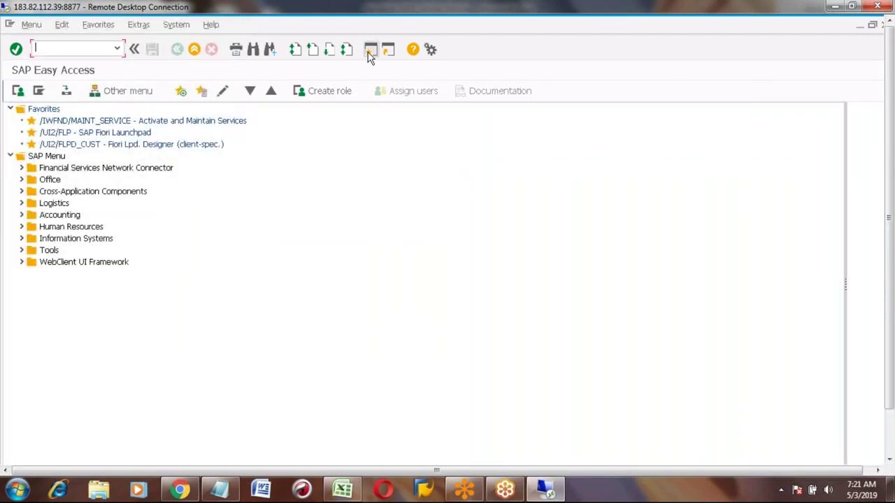
pyautogui.write('be')
pyautogui.press('Return')
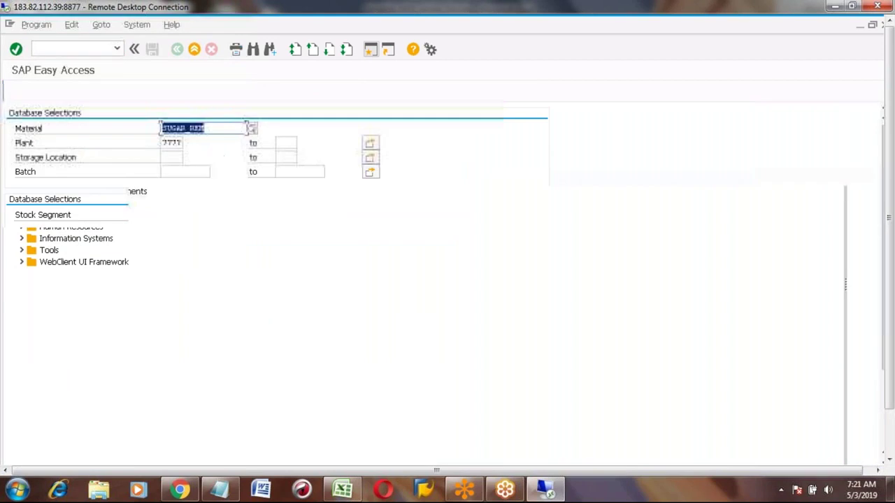
pyautogui.click(219, 130)
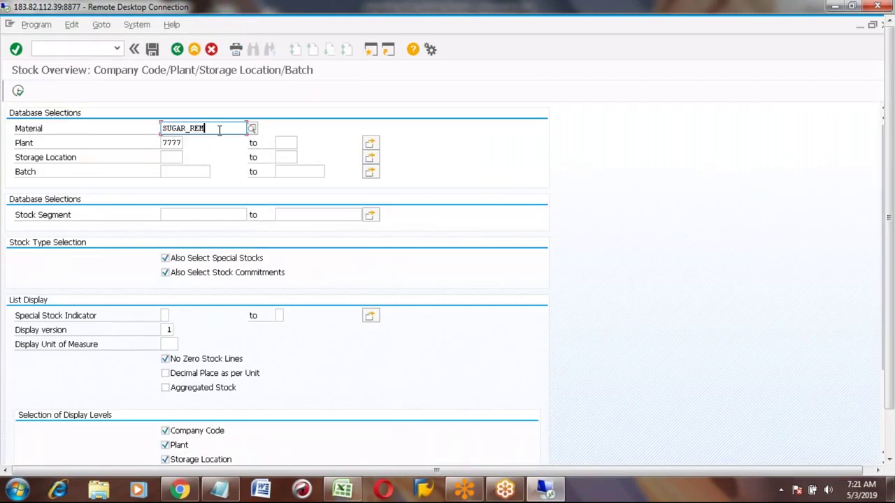
pyautogui.press('BackSpace')
pyautogui.press('BackSpace')
pyautogui.press('BackSpace')
pyautogui.write('cane')
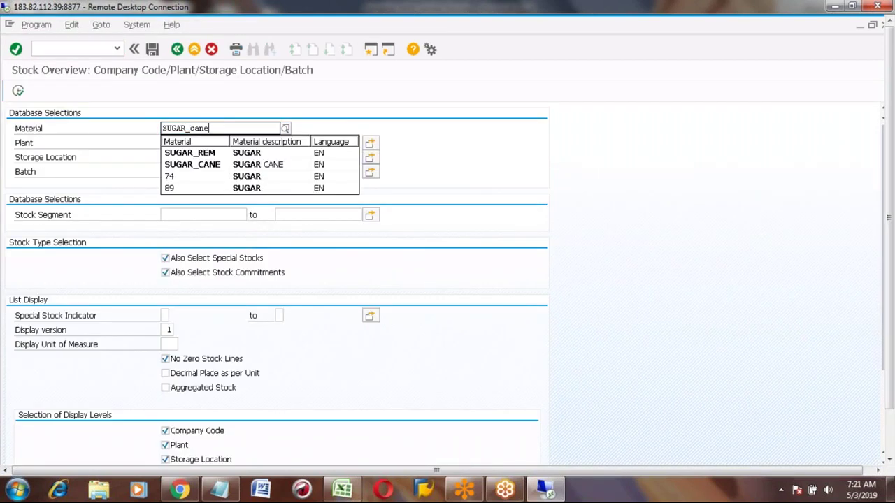
pyautogui.click(188, 153)
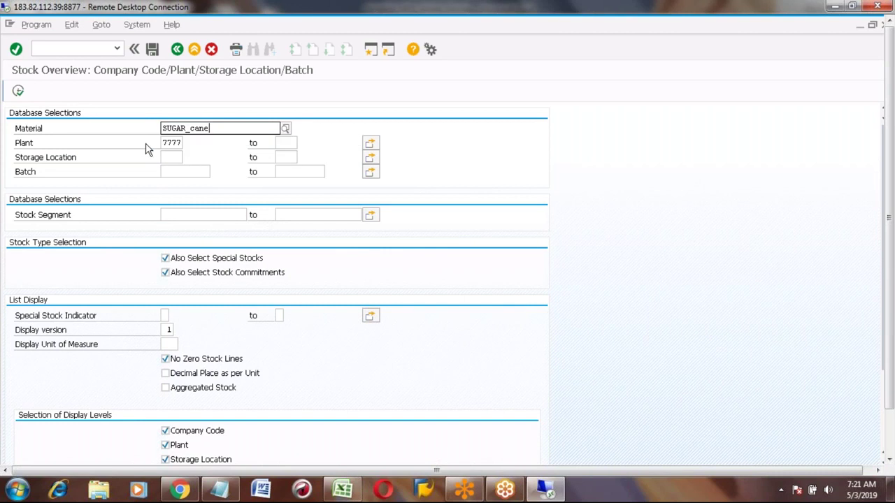
pyautogui.click(18, 93)
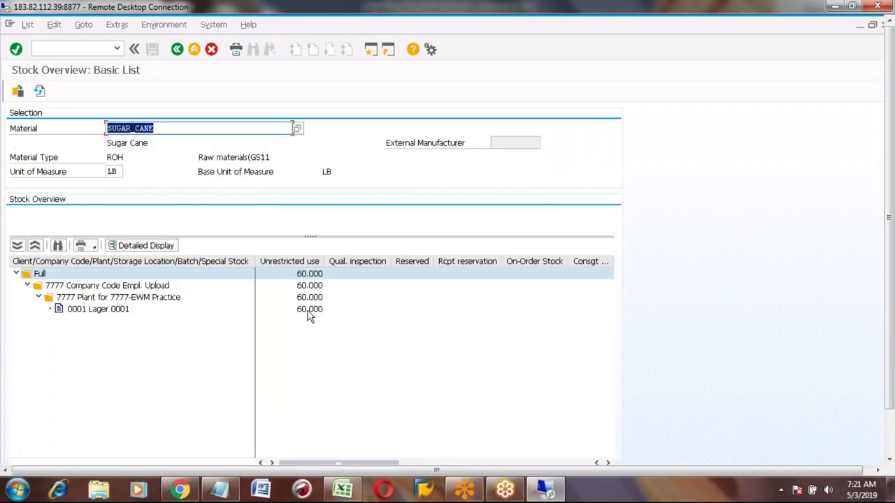
pyautogui.click(310, 315)
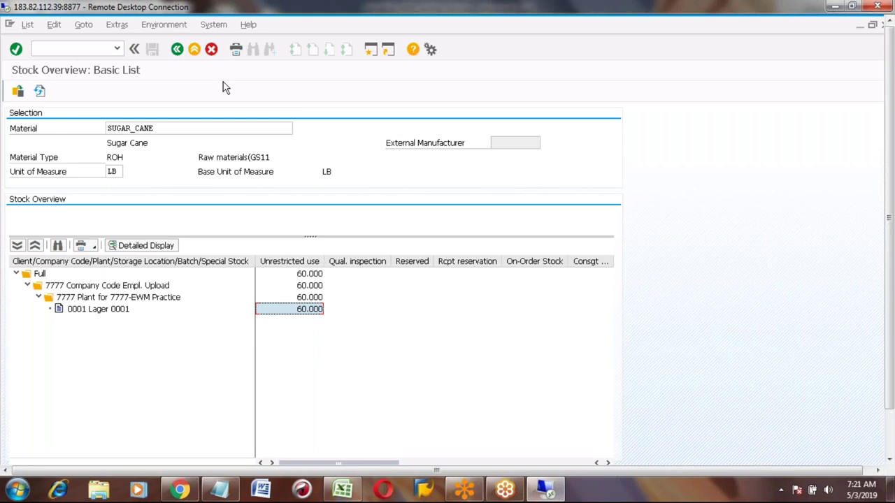
pyautogui.click(195, 50)
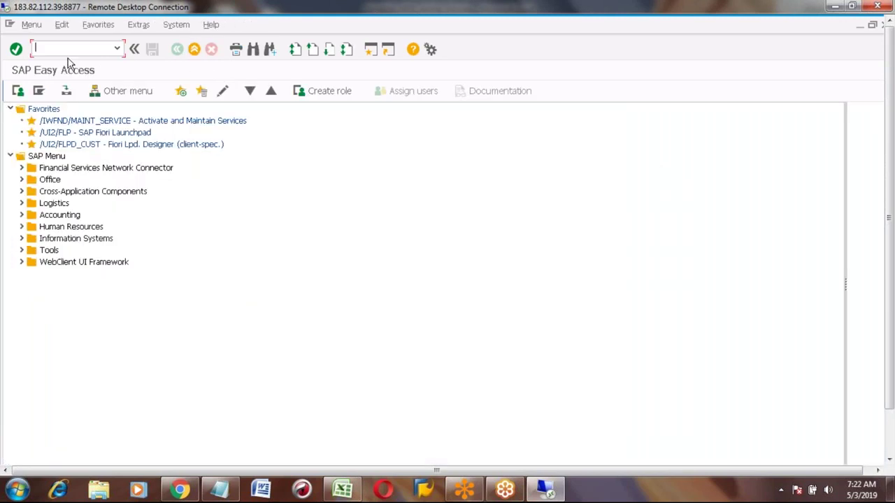
# Start MFBF and open Document-Specific Reversal for REM confirmations.
pyautogui.write('mfbf')
pyautogui.press('Return')
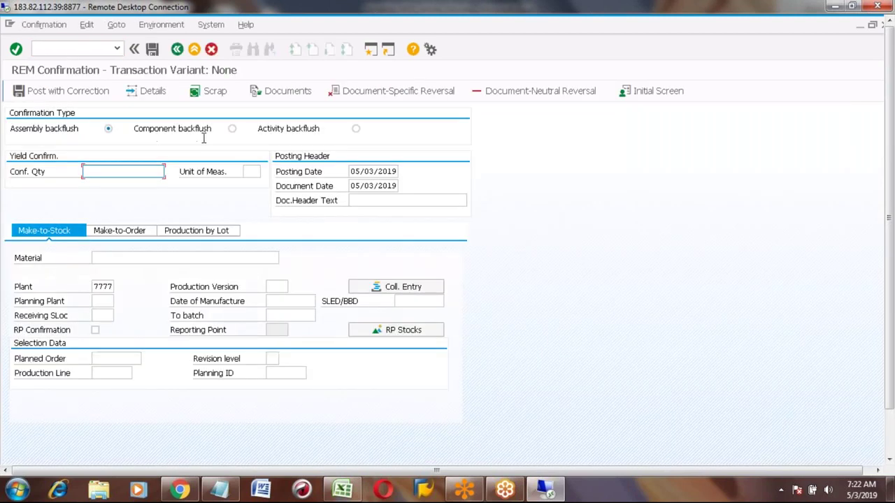
pyautogui.click(393, 94)
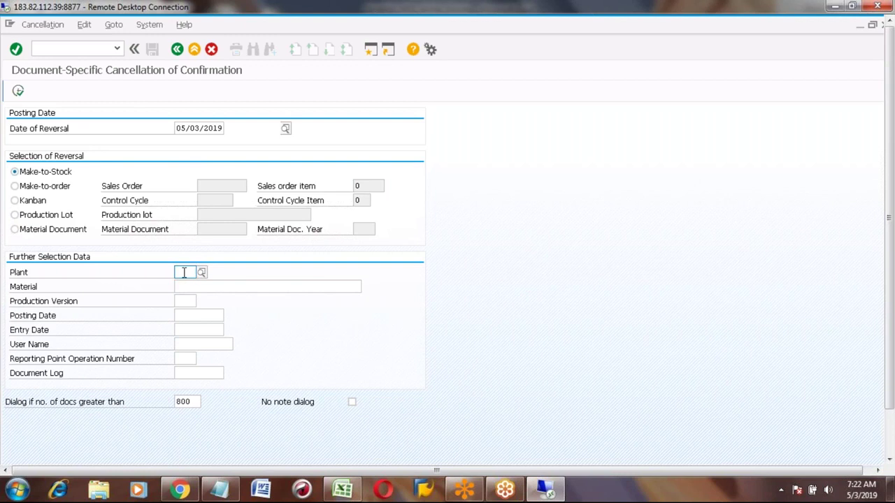
# Filter the confirmation logs by plant 7777 and material SUGAR_CANE.
pyautogui.write('7777')
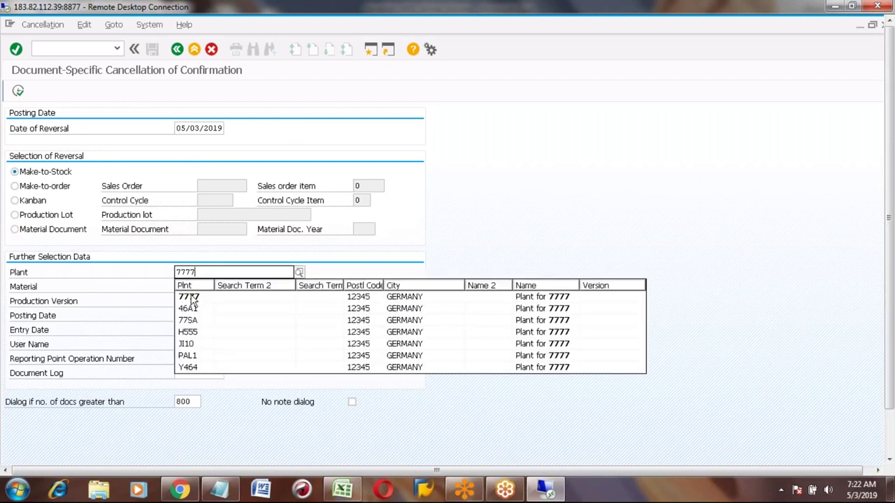
pyautogui.click(192, 296)
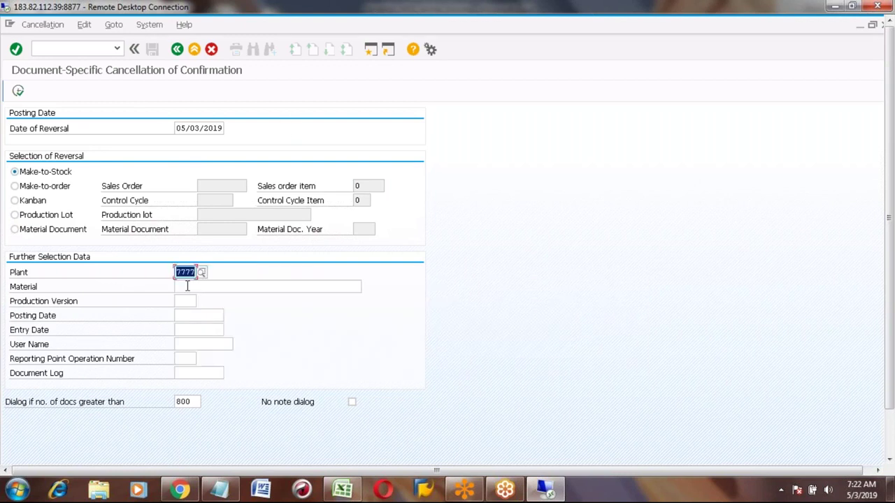
pyautogui.click(186, 286)
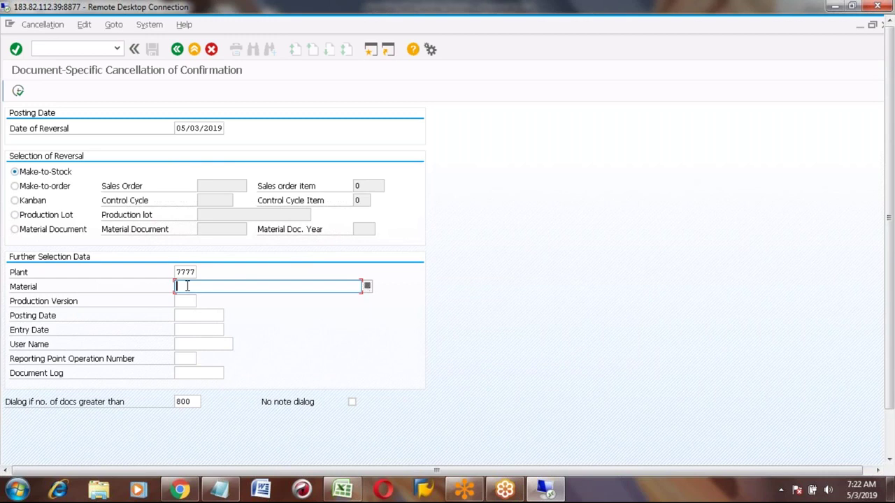
pyautogui.write('sug')
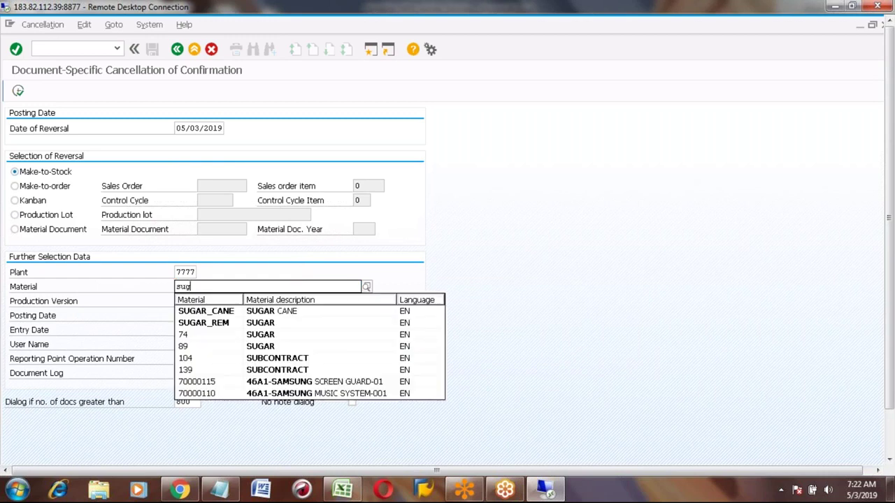
pyautogui.press('Down')
pyautogui.press('Return')
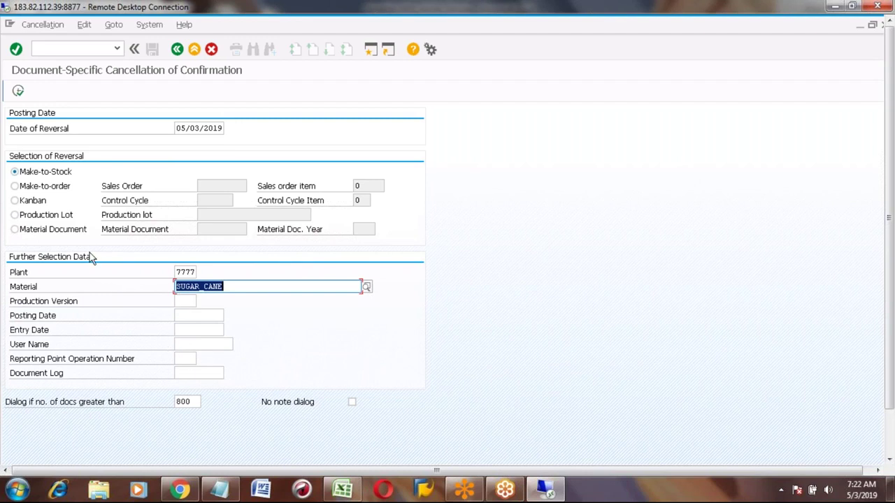
# Run the SUGAR_CANE confirmation search, which returns no document logs.
pyautogui.click(18, 92)
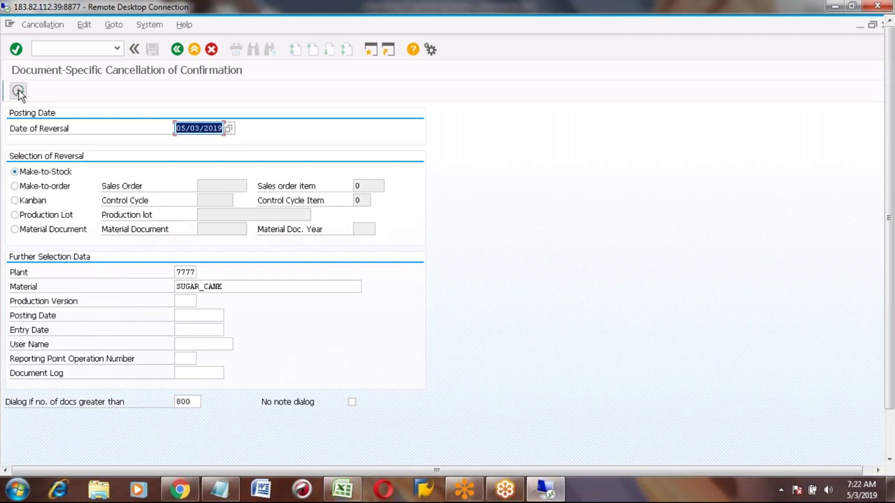
pyautogui.click(19, 92)
pyautogui.click(891, 440)
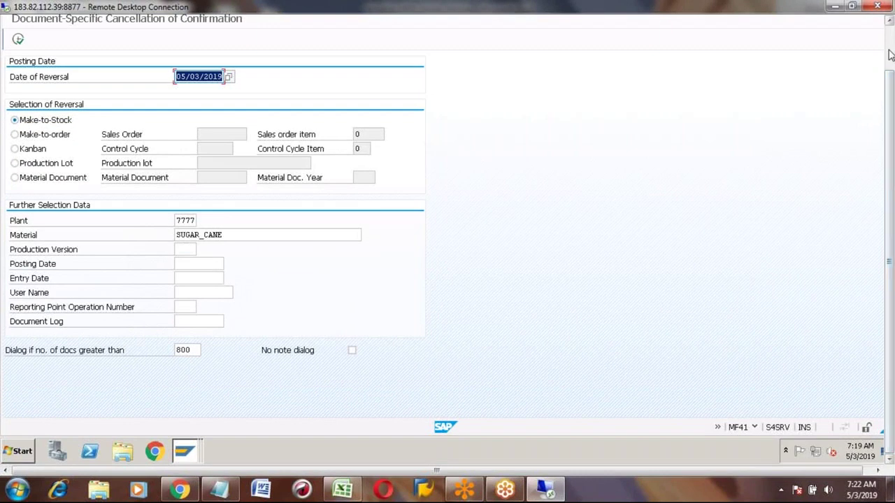
pyautogui.click(890, 56)
pyautogui.click(21, 91)
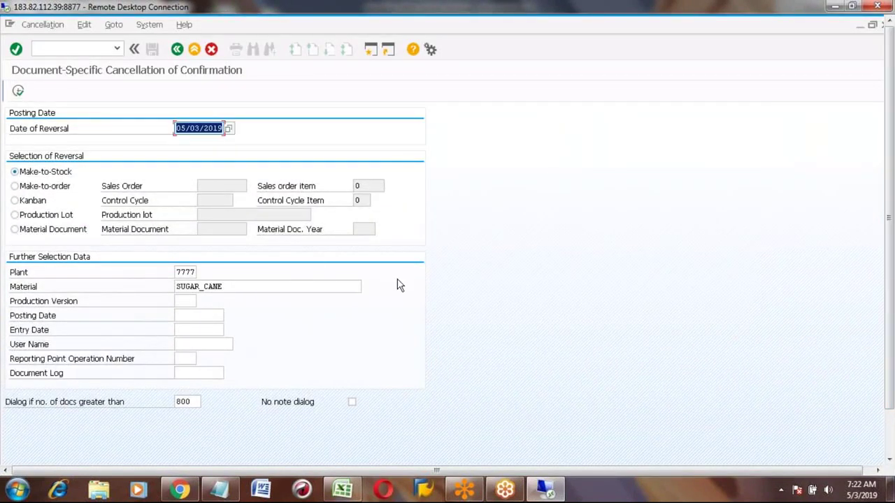
pyautogui.click(890, 449)
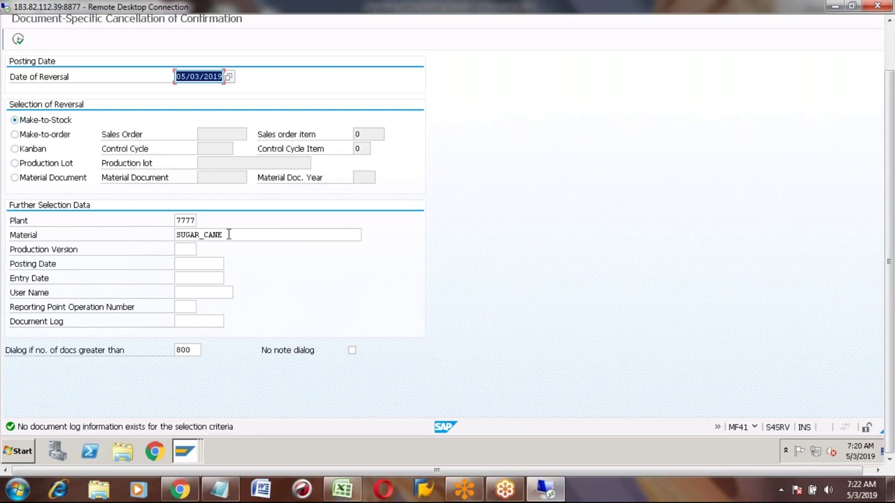
# Remove the material filter and list all plant 7777 confirmations.
pyautogui.click(228, 235)
pyautogui.press('BackSpace')
pyautogui.press('BackSpace')
pyautogui.press('BackSpace')
pyautogui.press('BackSpace')
pyautogui.press('BackSpace')
pyautogui.press('BackSpace')
pyautogui.press('BackSpace')
pyautogui.press('BackSpace')
pyautogui.press('BackSpace')
pyautogui.press('BackSpace')
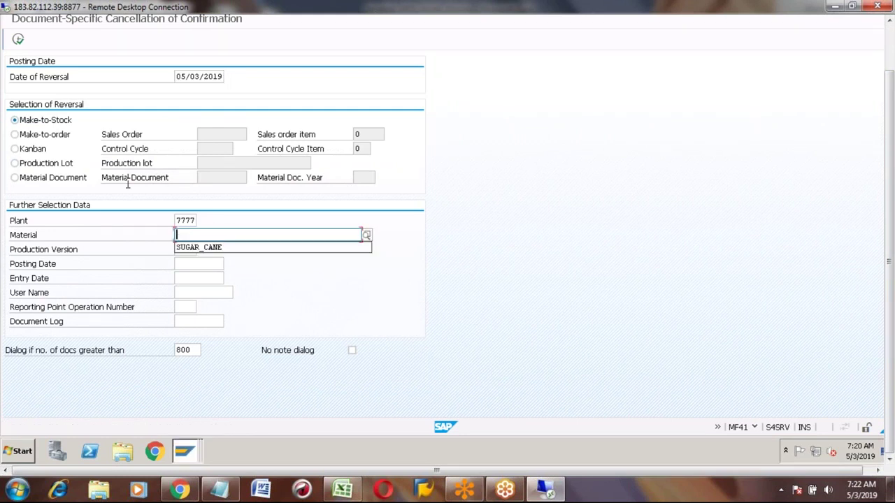
pyautogui.click(18, 40)
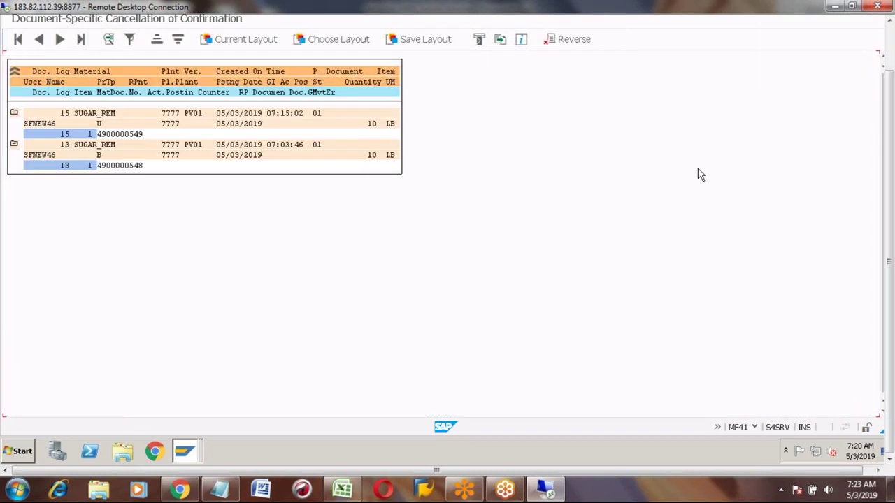
pyautogui.click(890, 46)
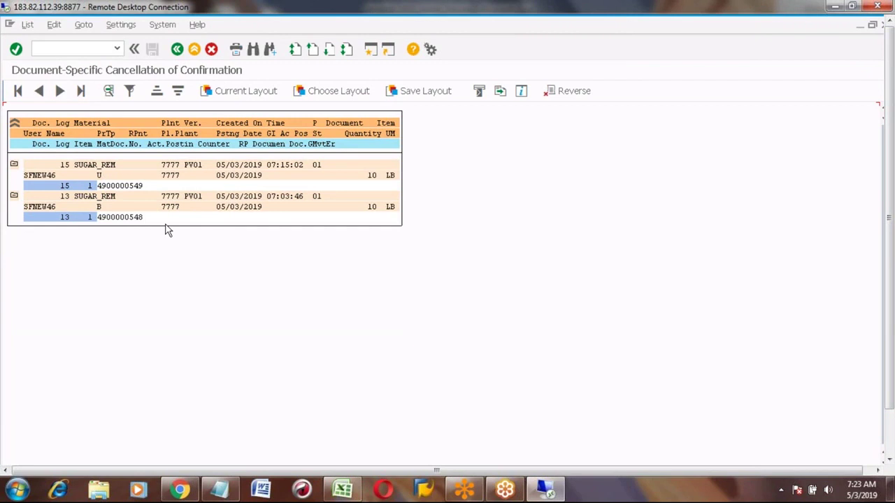
pyautogui.click(113, 186)
pyautogui.doubleClick(123, 188)
pyautogui.click(100, 244)
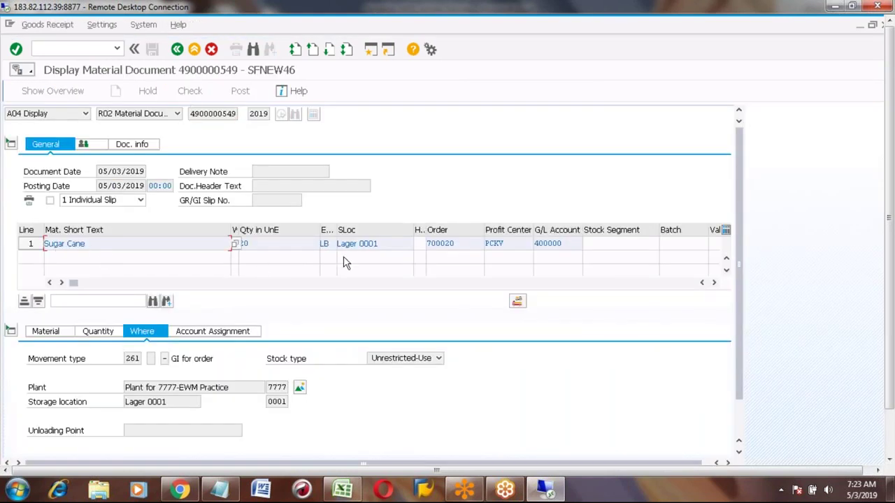
pyautogui.click(134, 358)
pyautogui.press('Return')
pyautogui.click(134, 358)
pyautogui.press('Return')
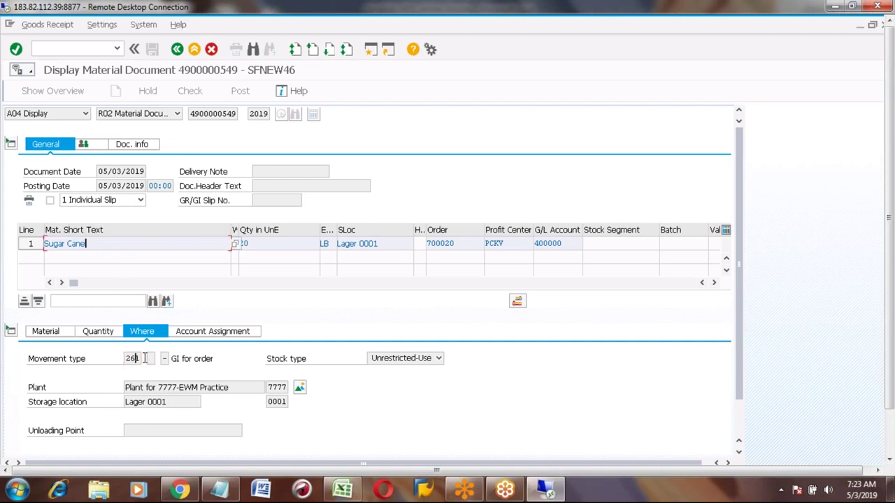
pyautogui.click(98, 331)
pyautogui.click(145, 358)
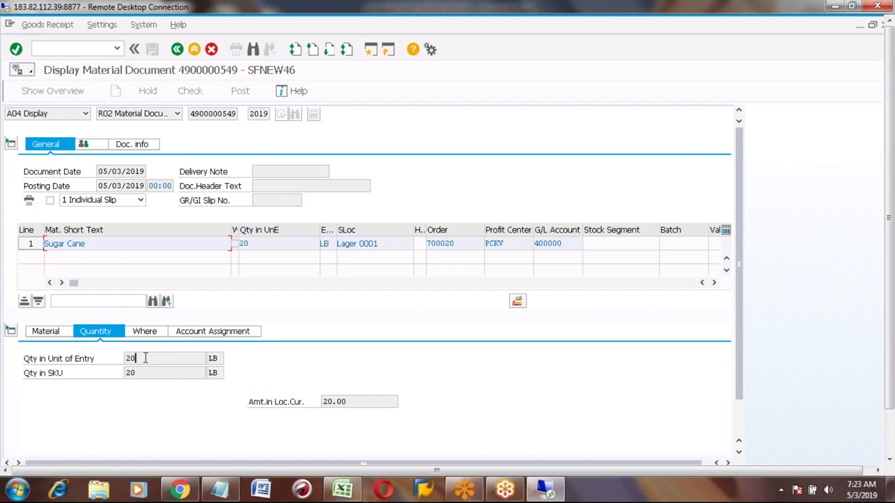
pyautogui.hotkey('shift', 'Left')
pyautogui.hotkey('shift', 'Left')
pyautogui.click(178, 50)
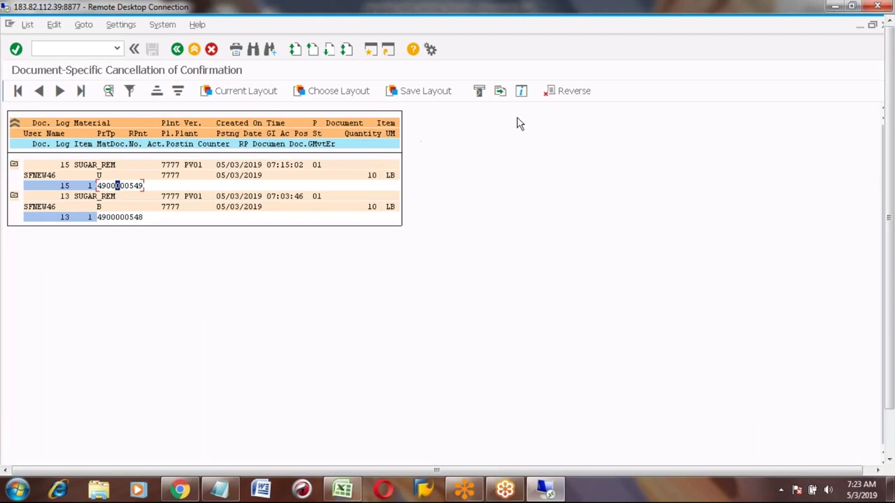
pyautogui.click(567, 94)
pyautogui.click(891, 447)
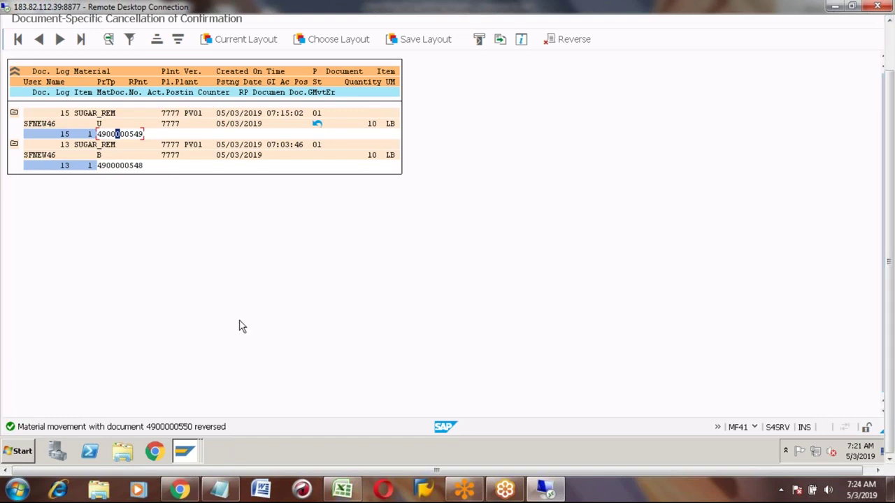
pyautogui.click(186, 453)
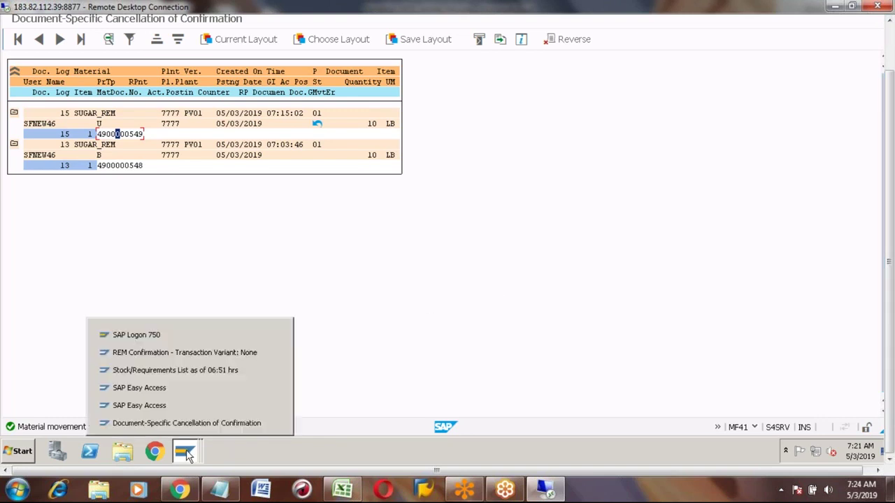
pyautogui.click(139, 175)
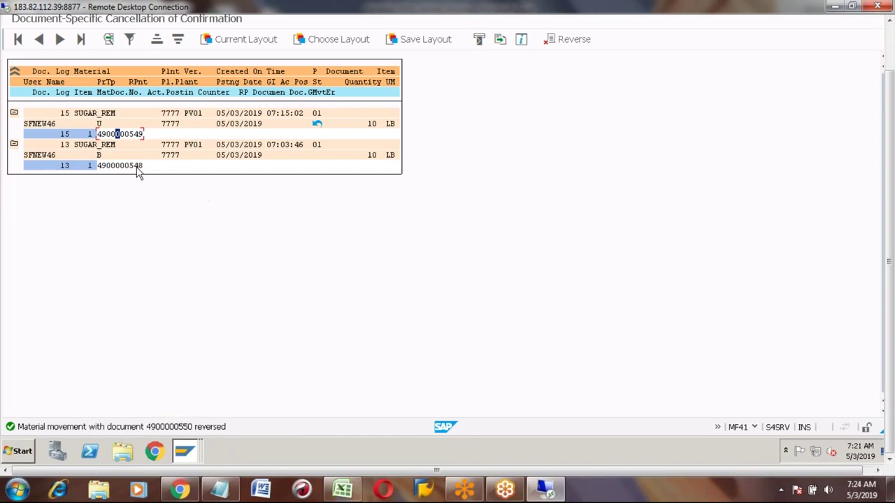
pyautogui.click(187, 453)
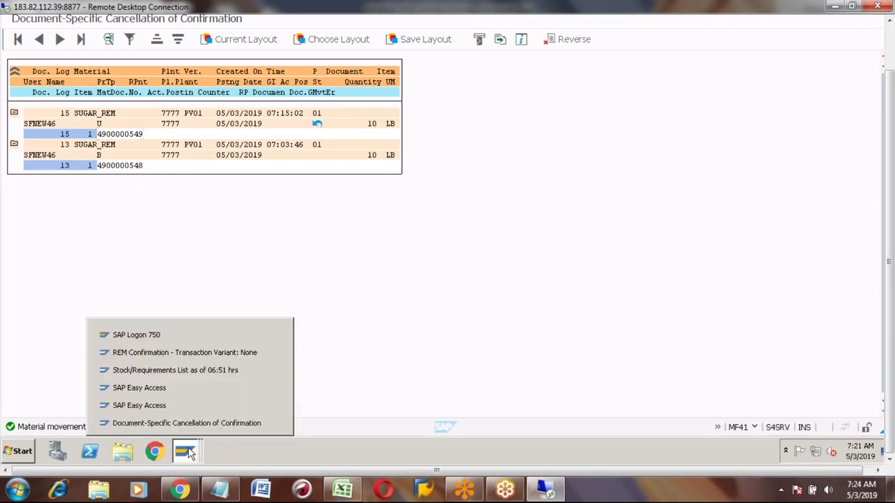
pyautogui.click(178, 389)
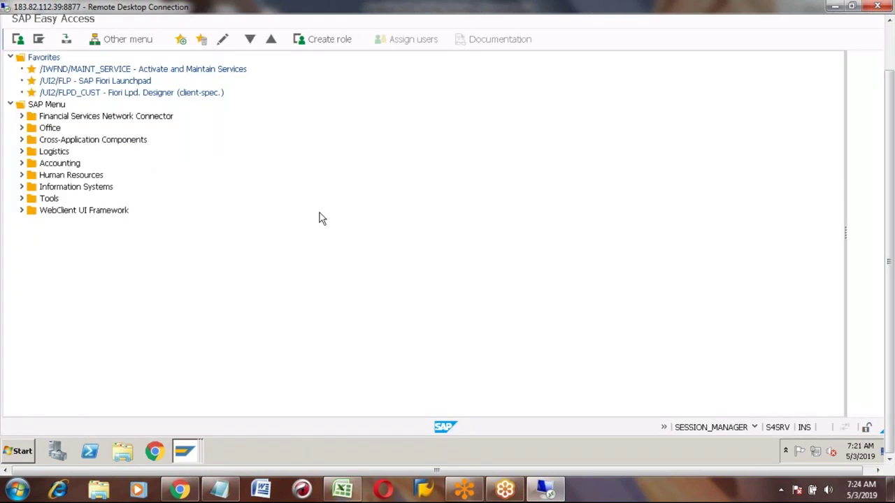
# In MMBE, confirm SUGAR_CANE shows 80.000 LB unrestricted in plant 7777, then switch to Excel.
pyautogui.click(890, 43)
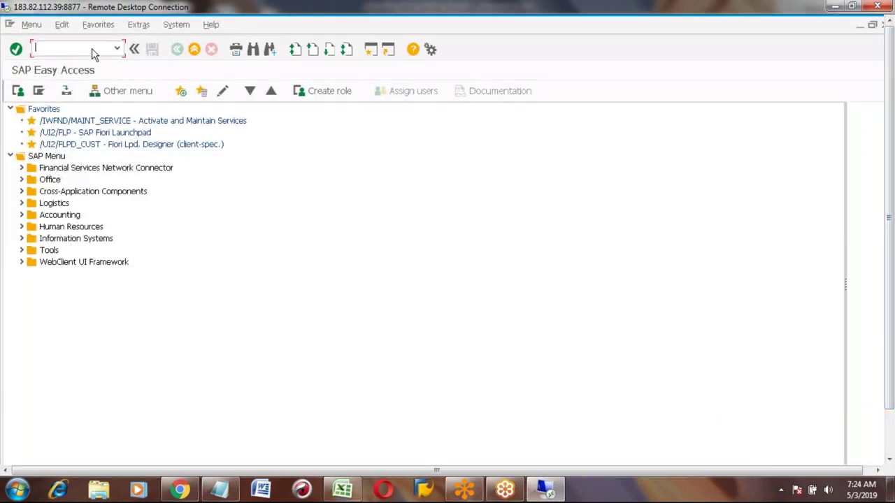
pyautogui.write('mmbe')
pyautogui.press('Return')
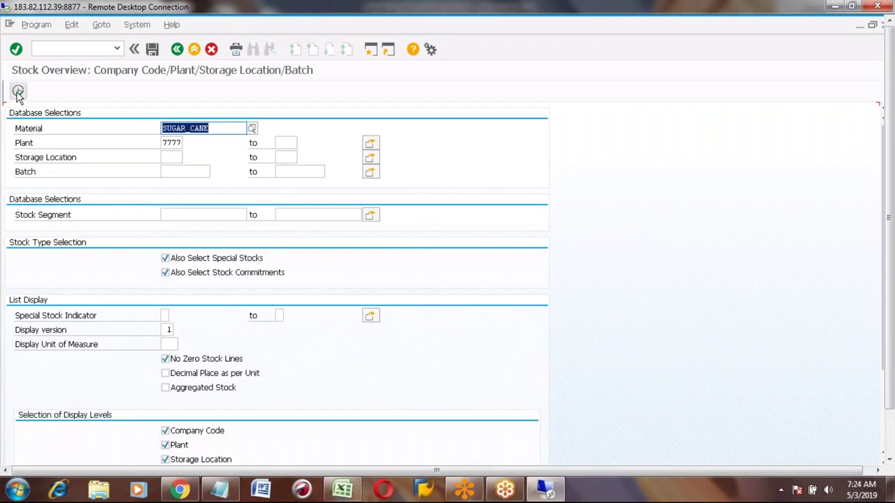
pyautogui.click(18, 93)
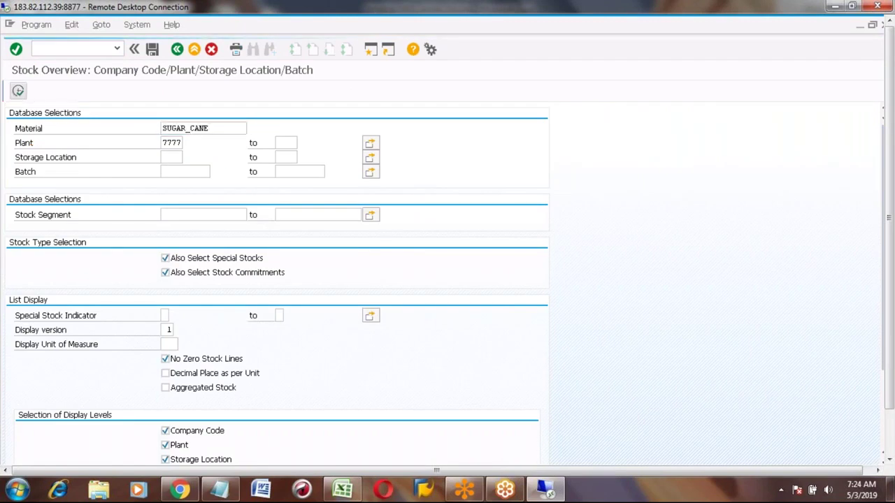
pyautogui.click(306, 311)
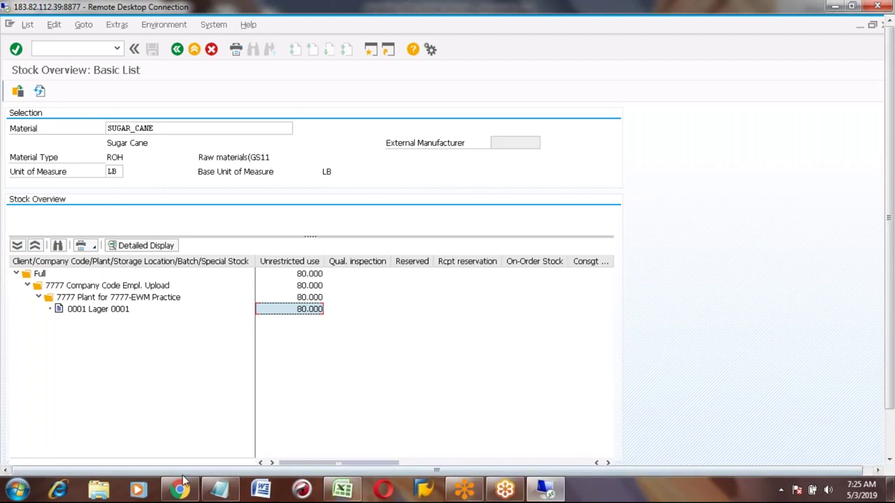
pyautogui.moveTo(180, 491)
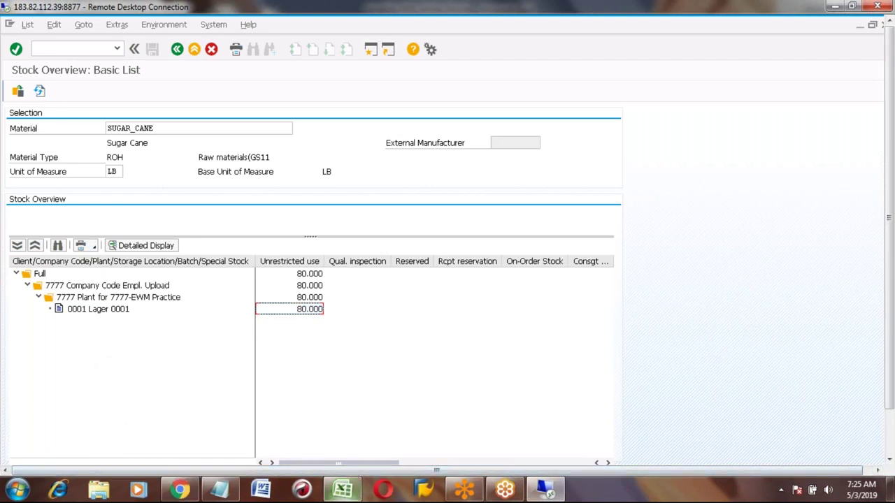
pyautogui.click(342, 490)
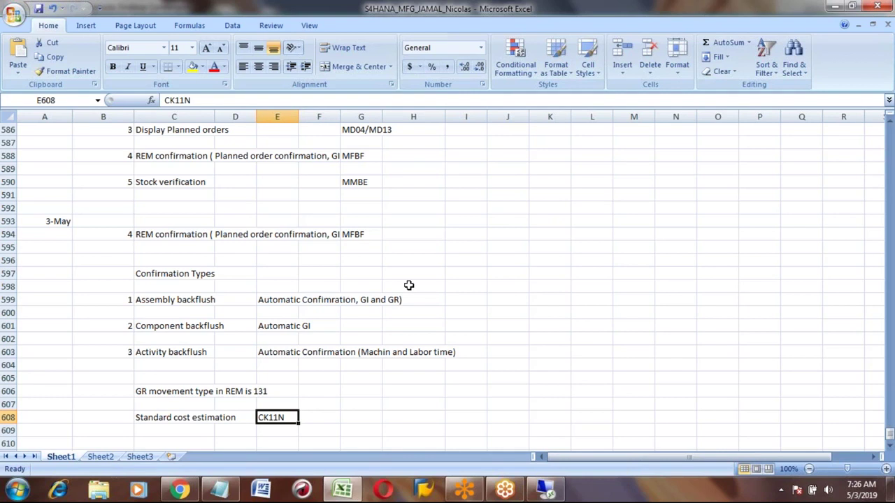
pyautogui.click(173, 131)
pyautogui.press('Up')
pyautogui.press('Up')
pyautogui.press('Up')
pyautogui.press('Up')
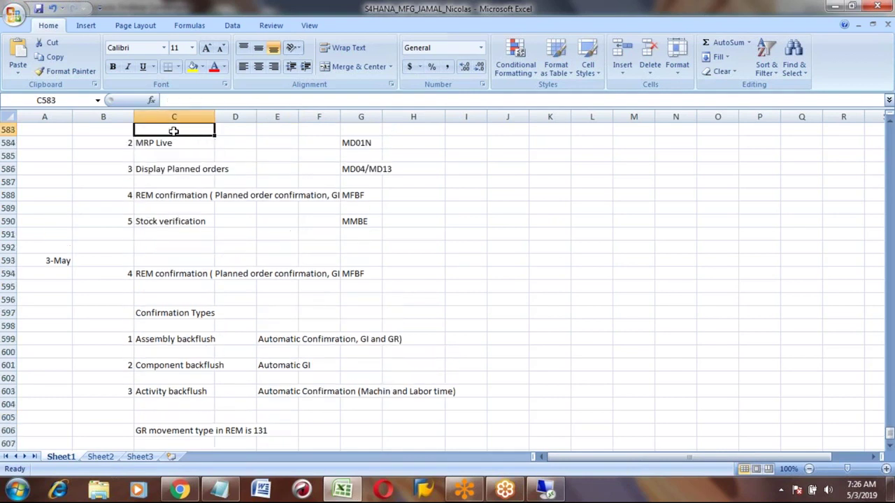
pyautogui.scroll(1, 174, 131)
pyautogui.press('Down')
pyautogui.press('Down')
pyautogui.press('Down')
pyautogui.press('Down')
pyautogui.press('Down')
pyautogui.press('Down')
pyautogui.press('Down')
pyautogui.press('Down')
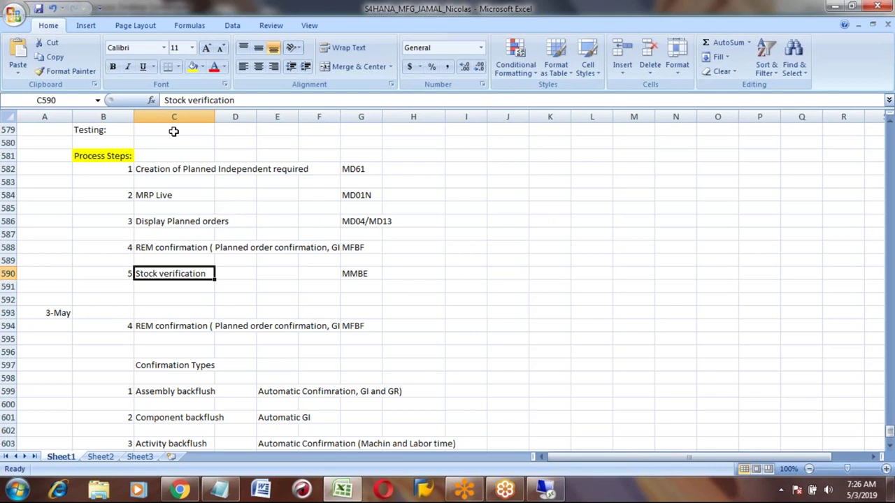
pyautogui.click(448, 194)
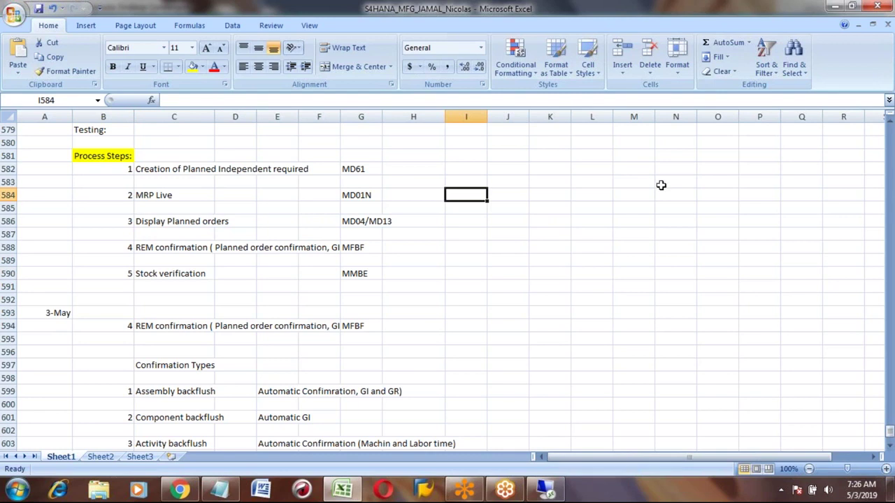